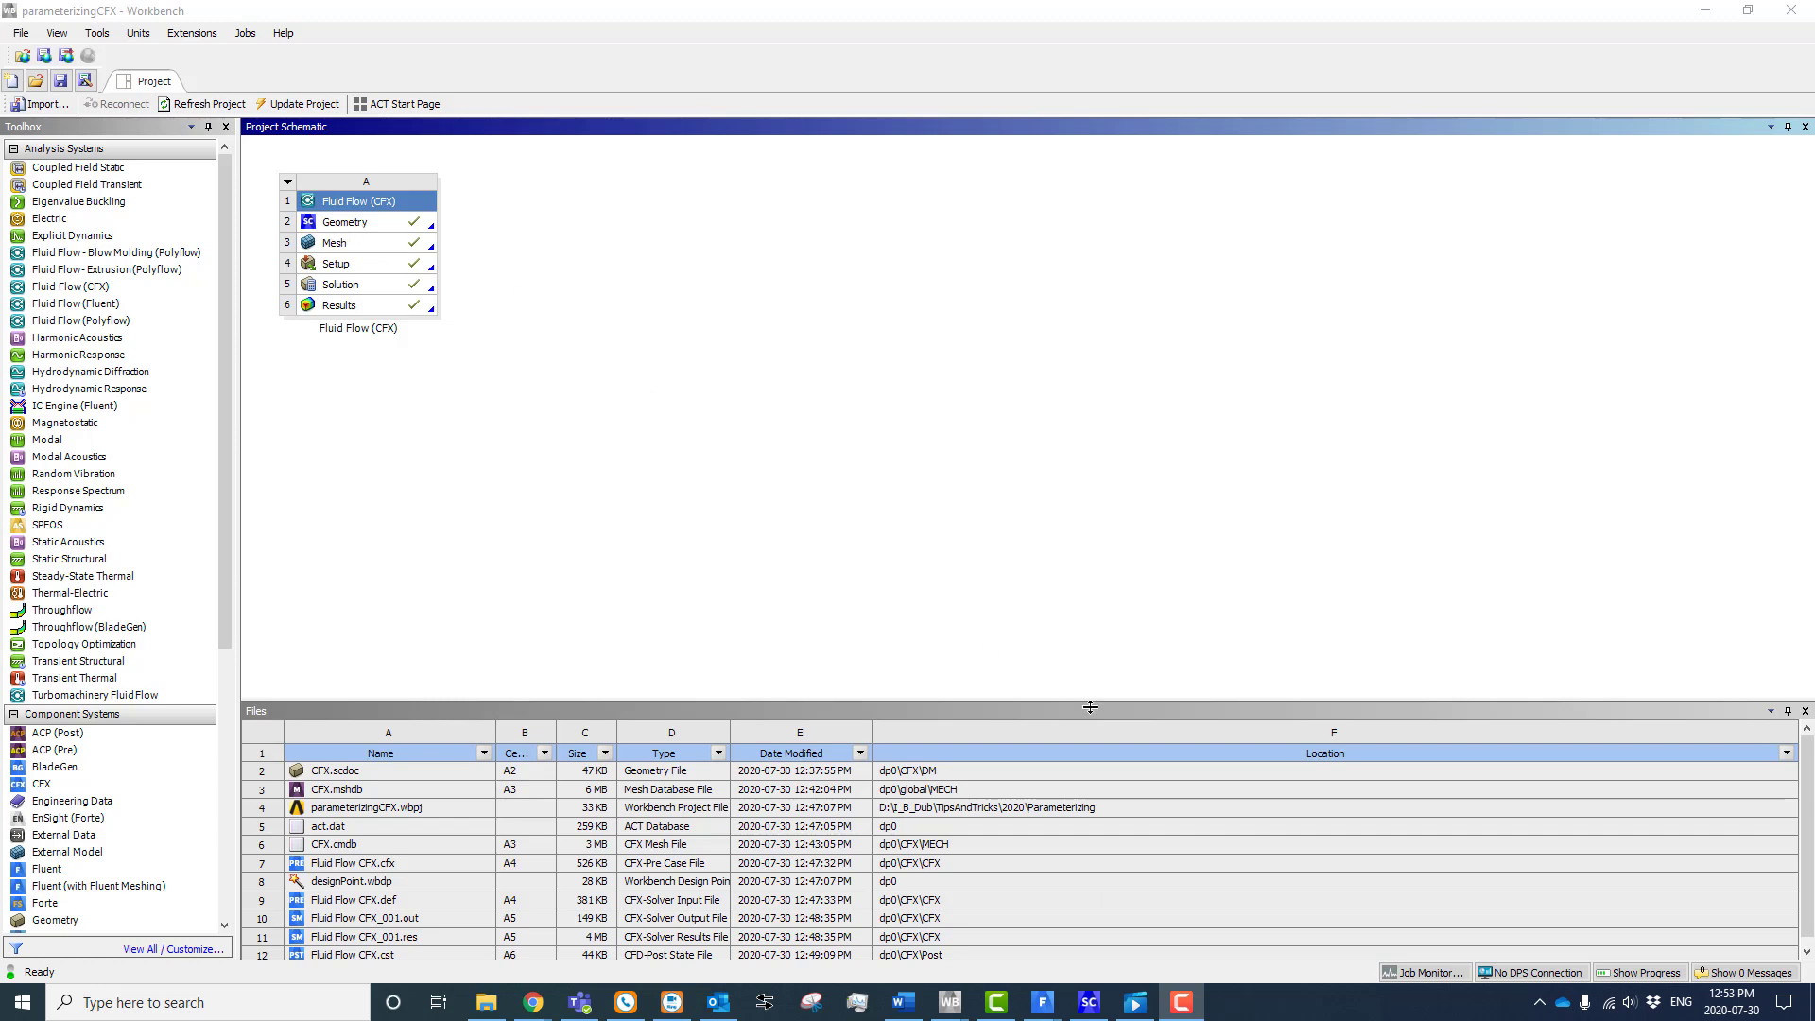
Switch to SpaceClaim and add the radius of the vertical pipe on the cube's upper face as a parameter with Pull
click(1089, 1002)
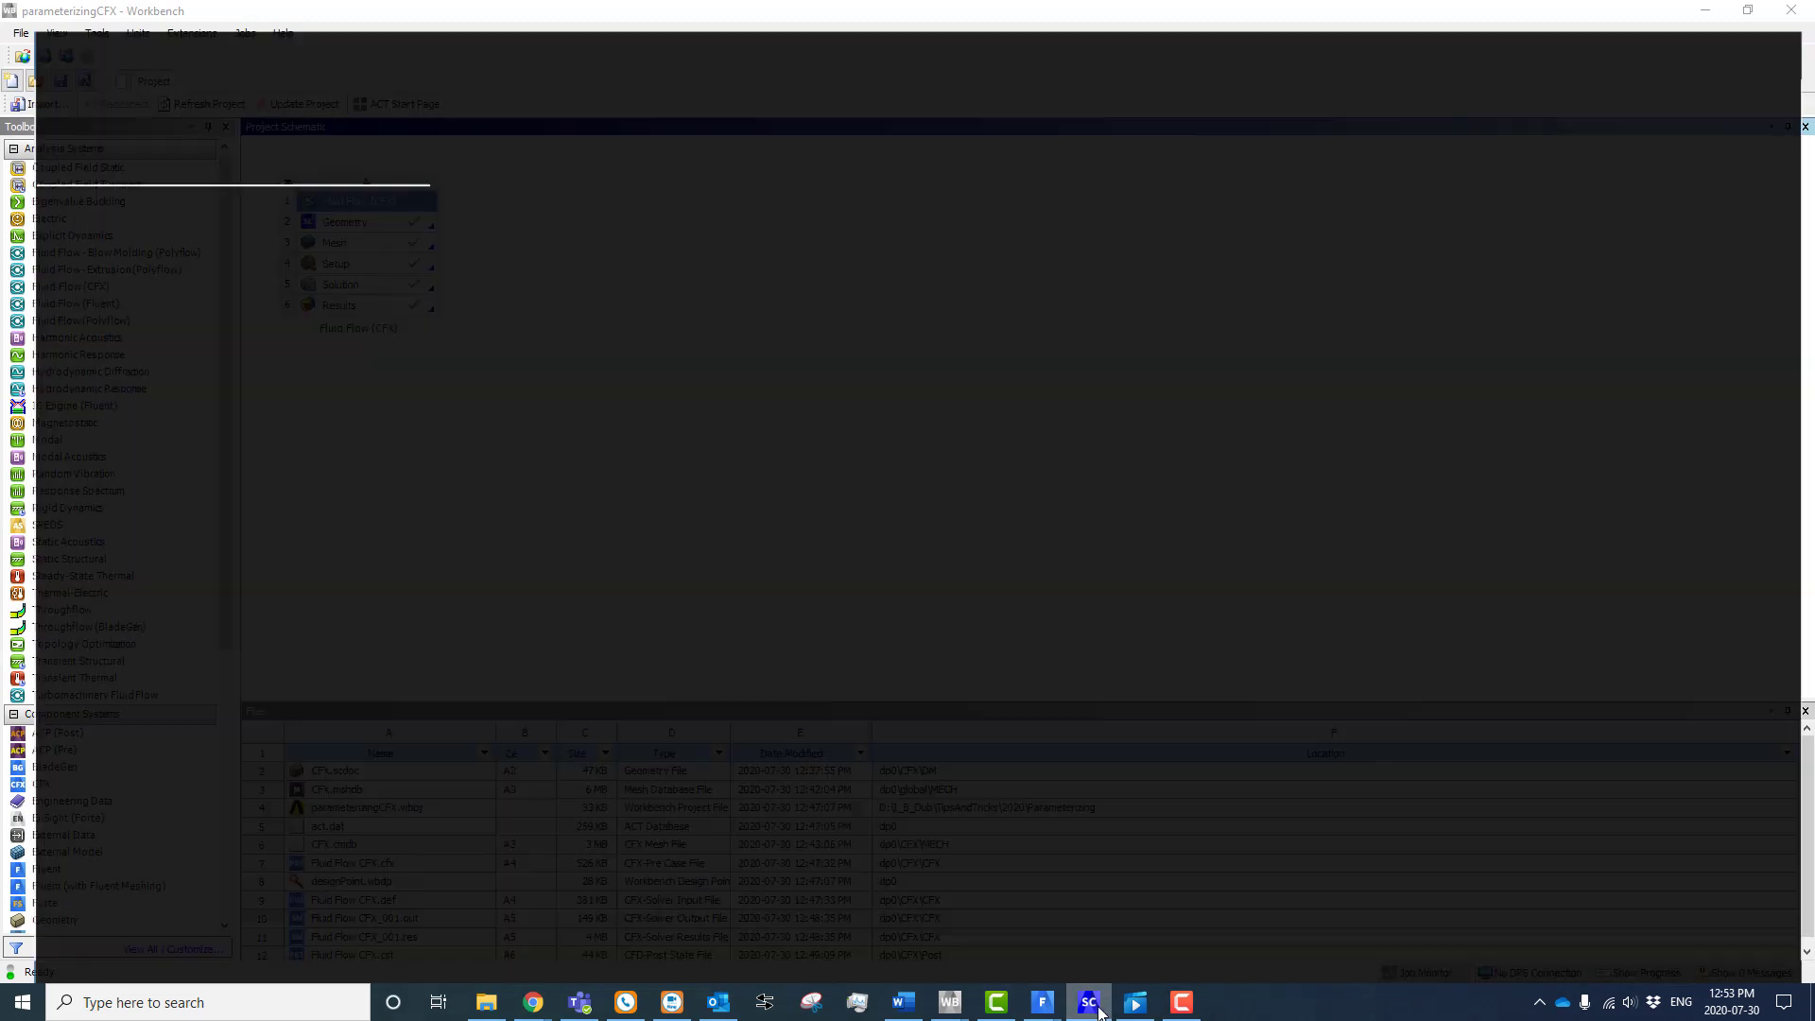
middle_drag(600, 494, 717, 398)
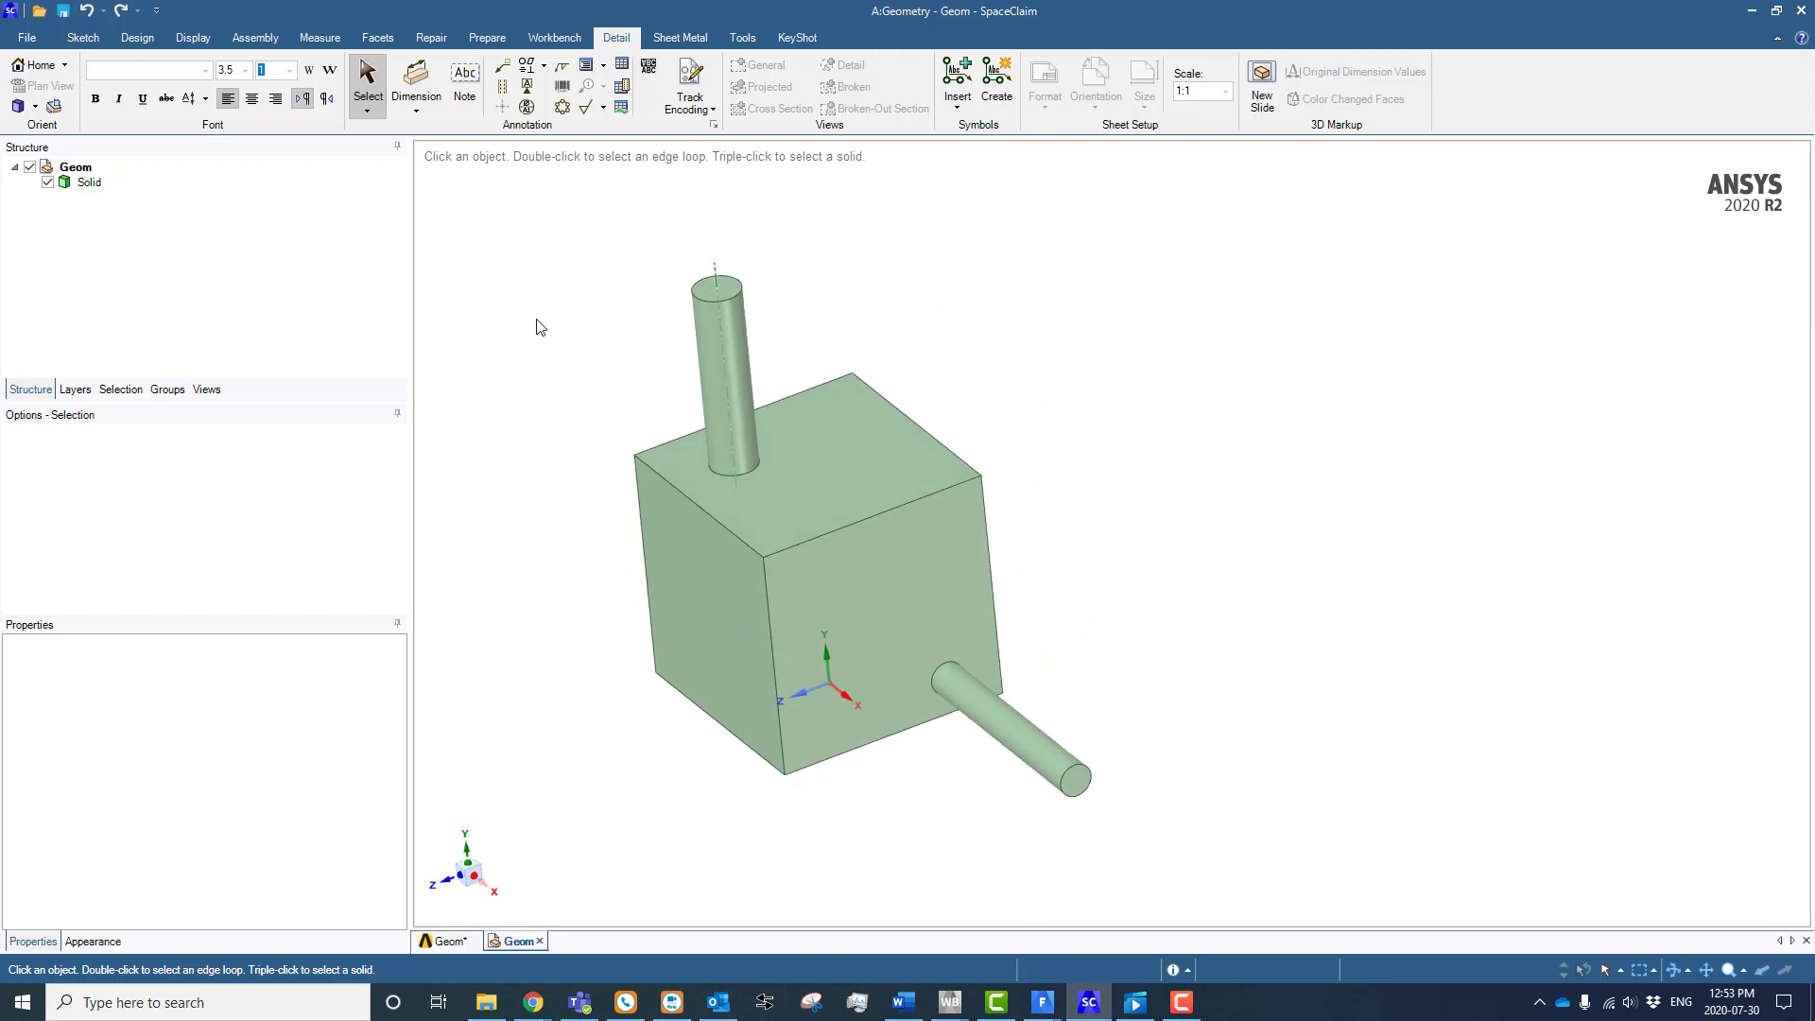
click(83, 37)
click(137, 37)
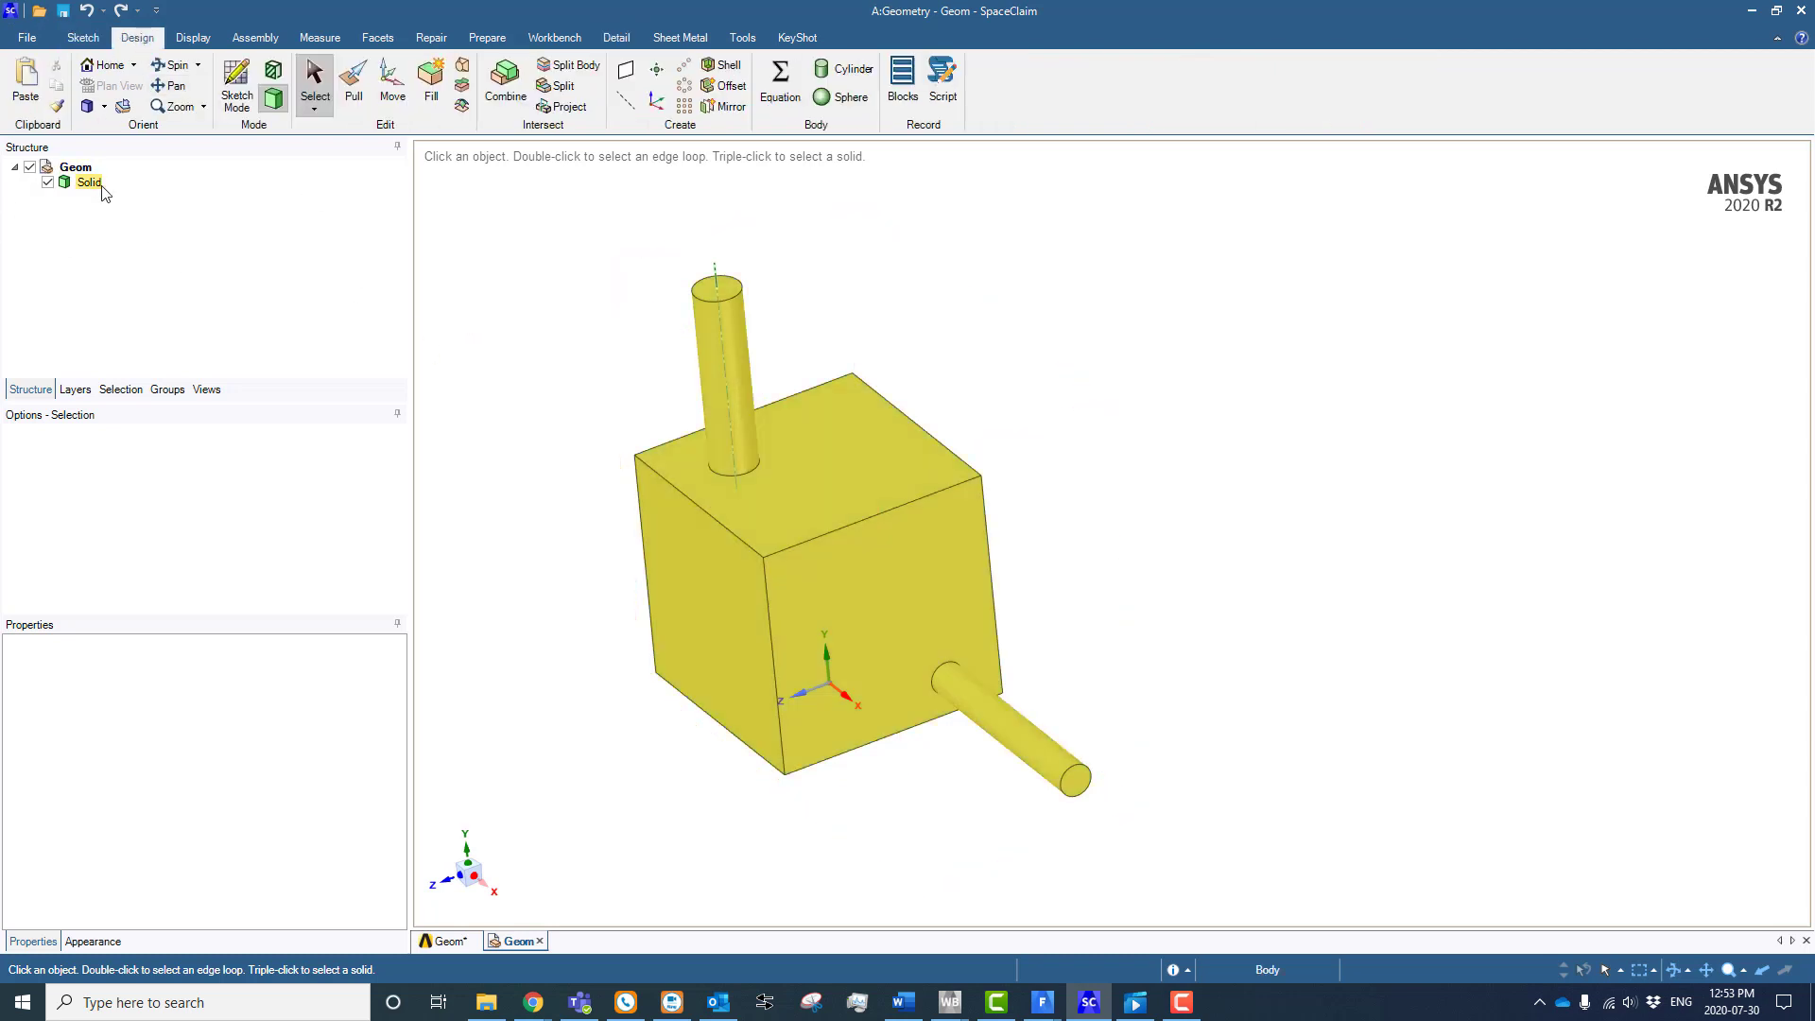
middle_drag(539, 351, 560, 345)
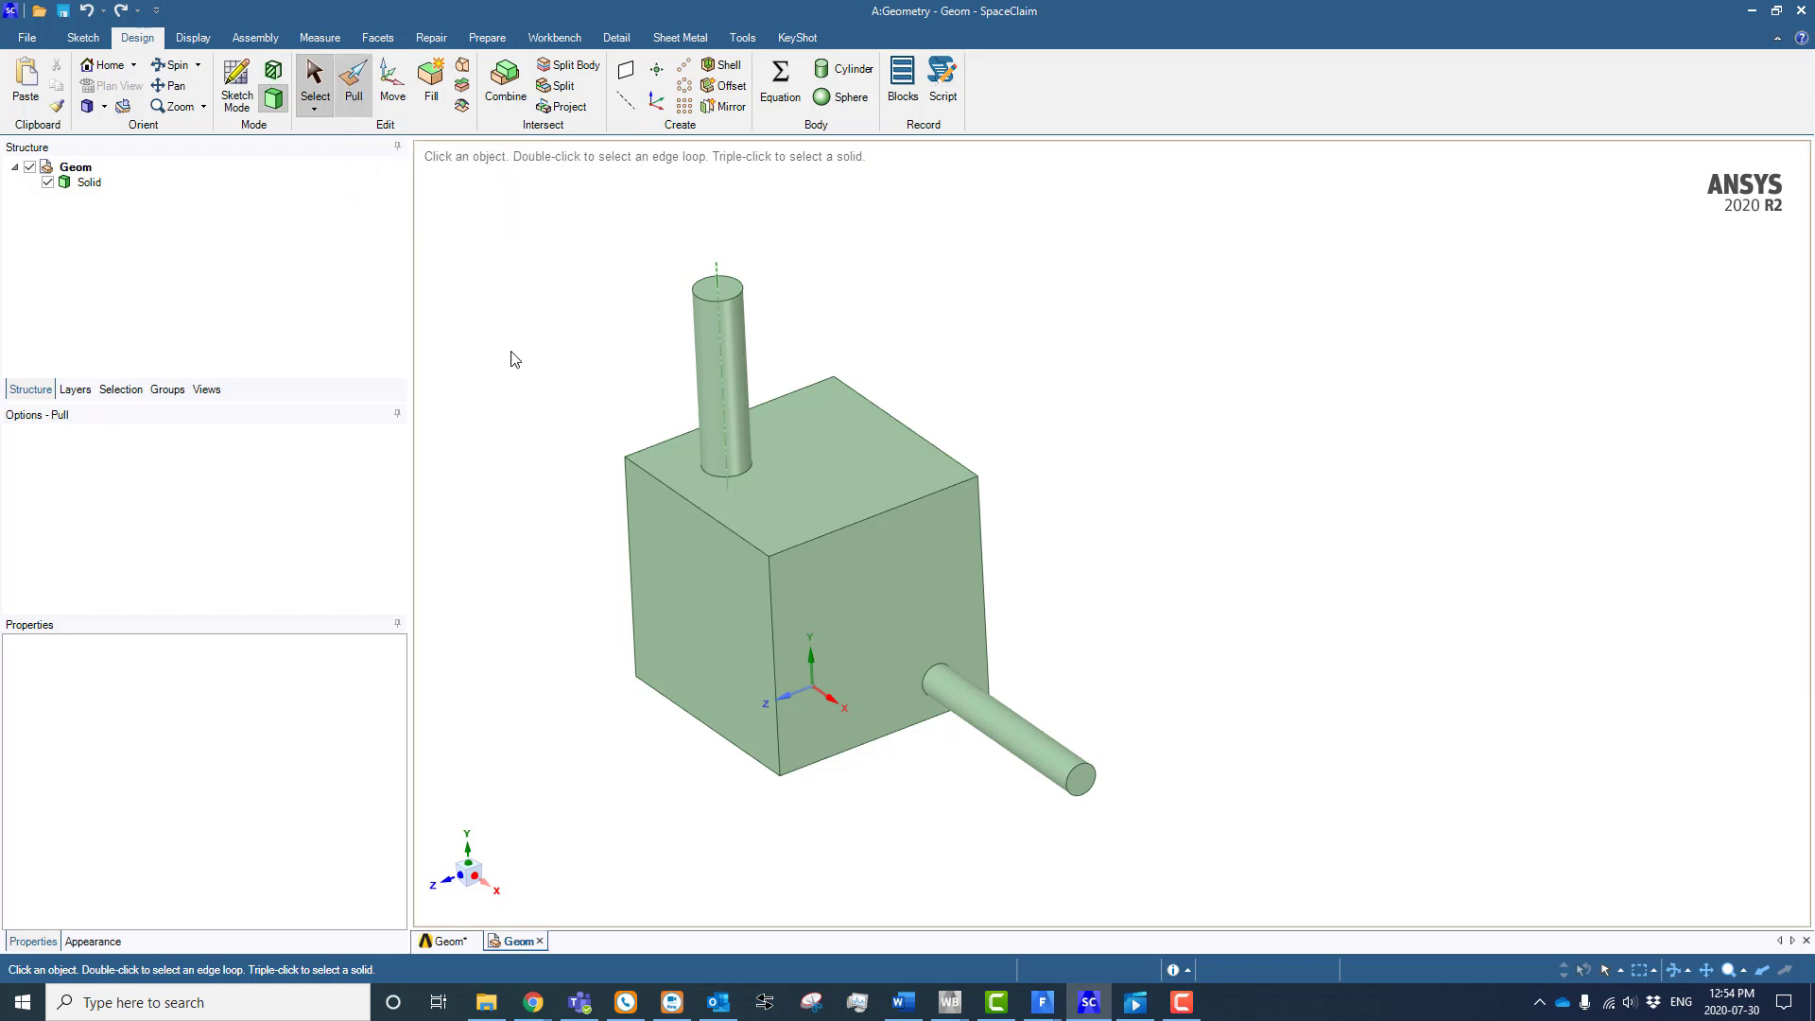
key(p)
click(711, 348)
click(711, 349)
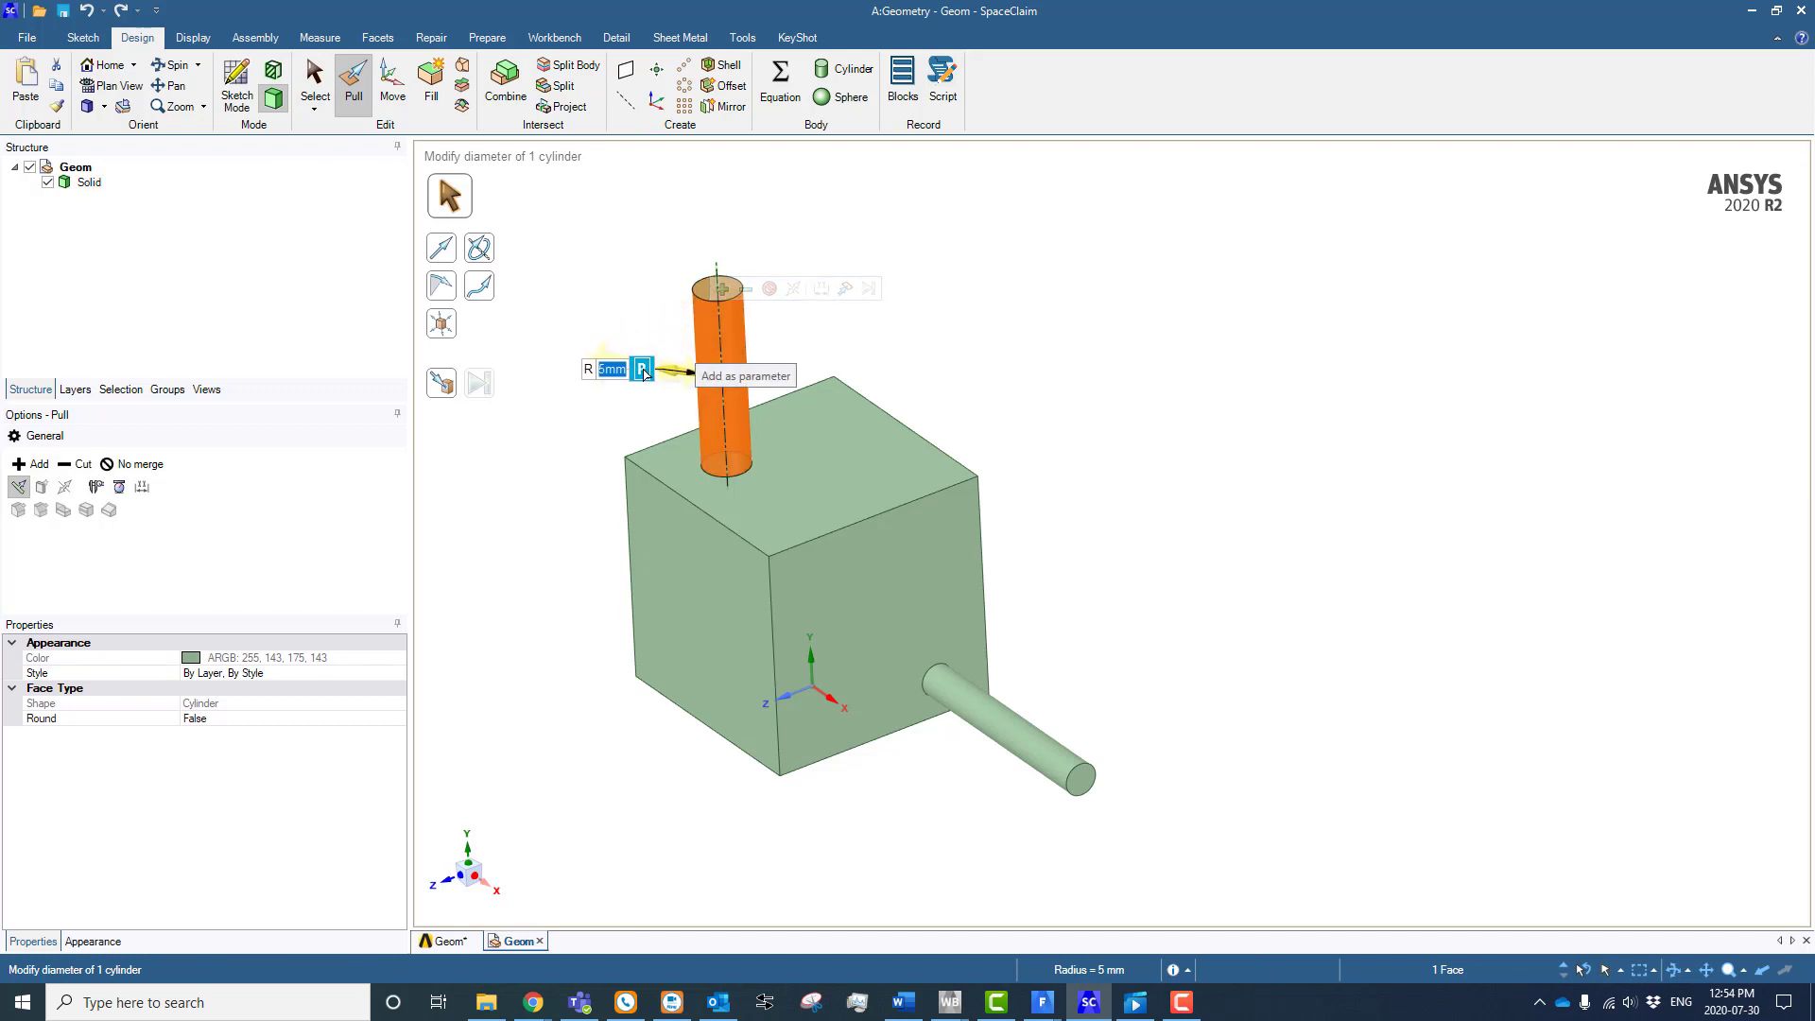
click(642, 371)
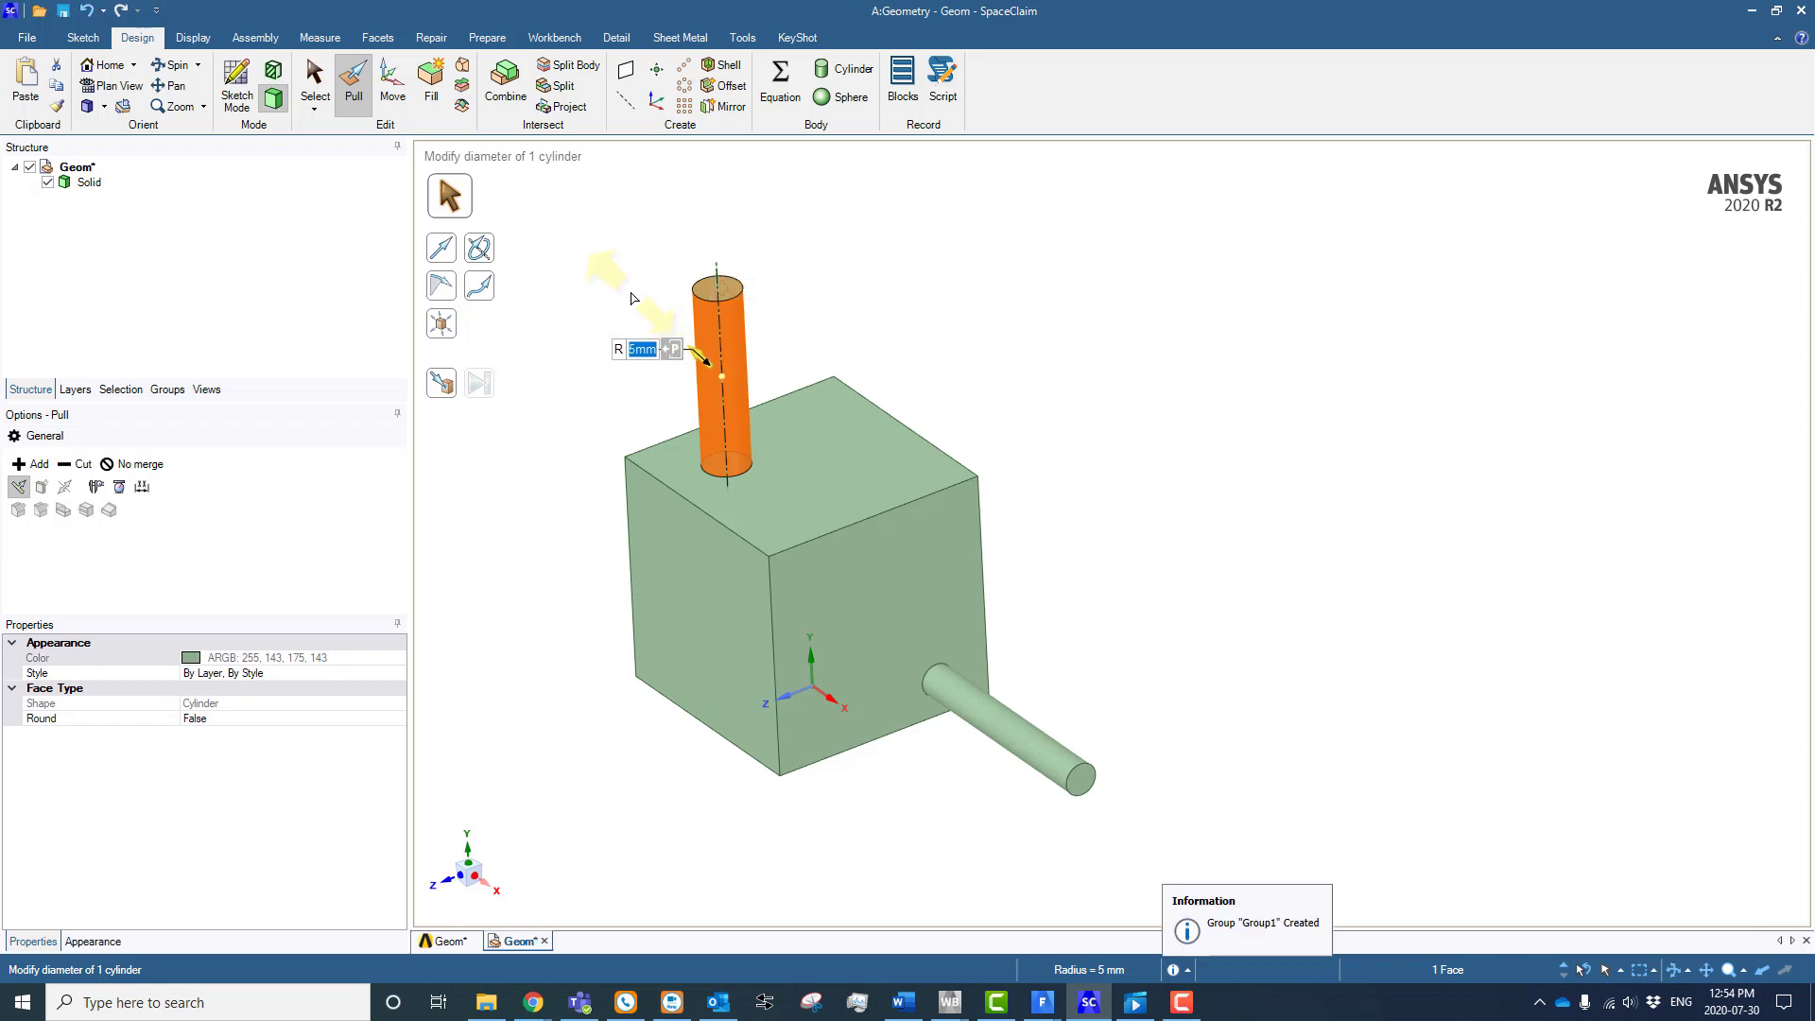
key(Escape)
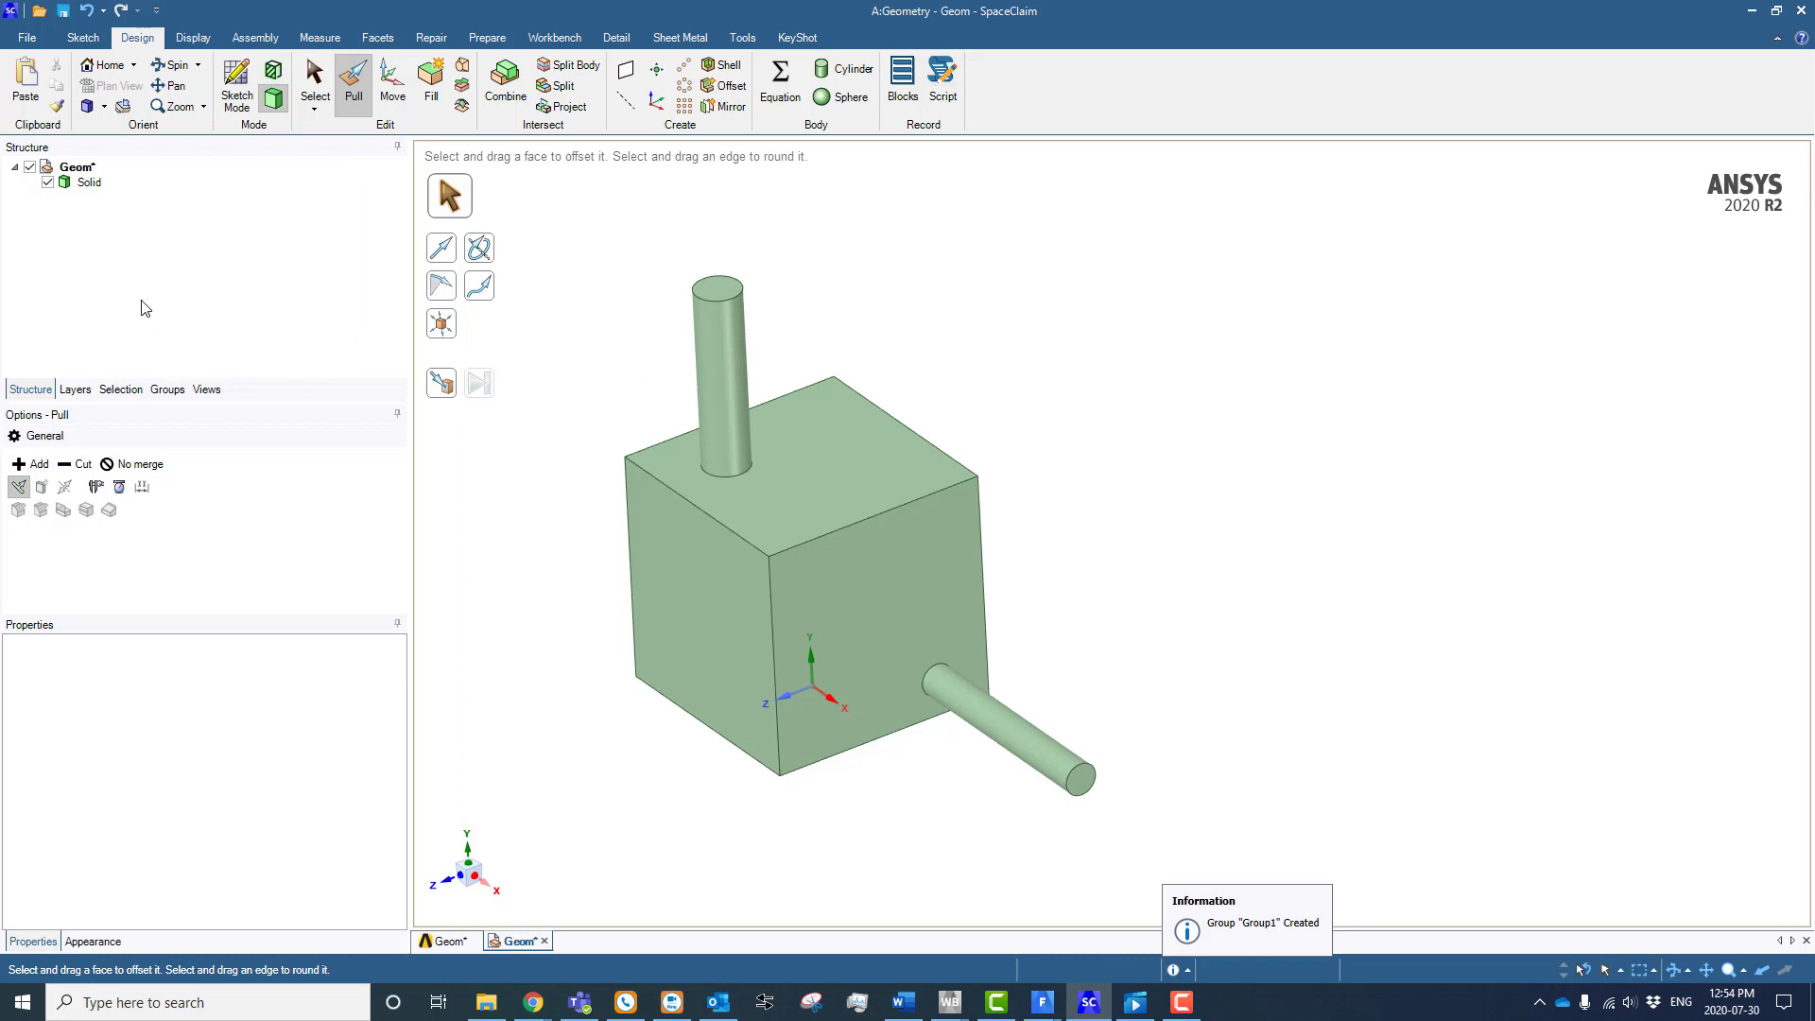
Show the geometry's groups and inspect the ruler dimension of driving dimension Group1
click(170, 390)
click(85, 251)
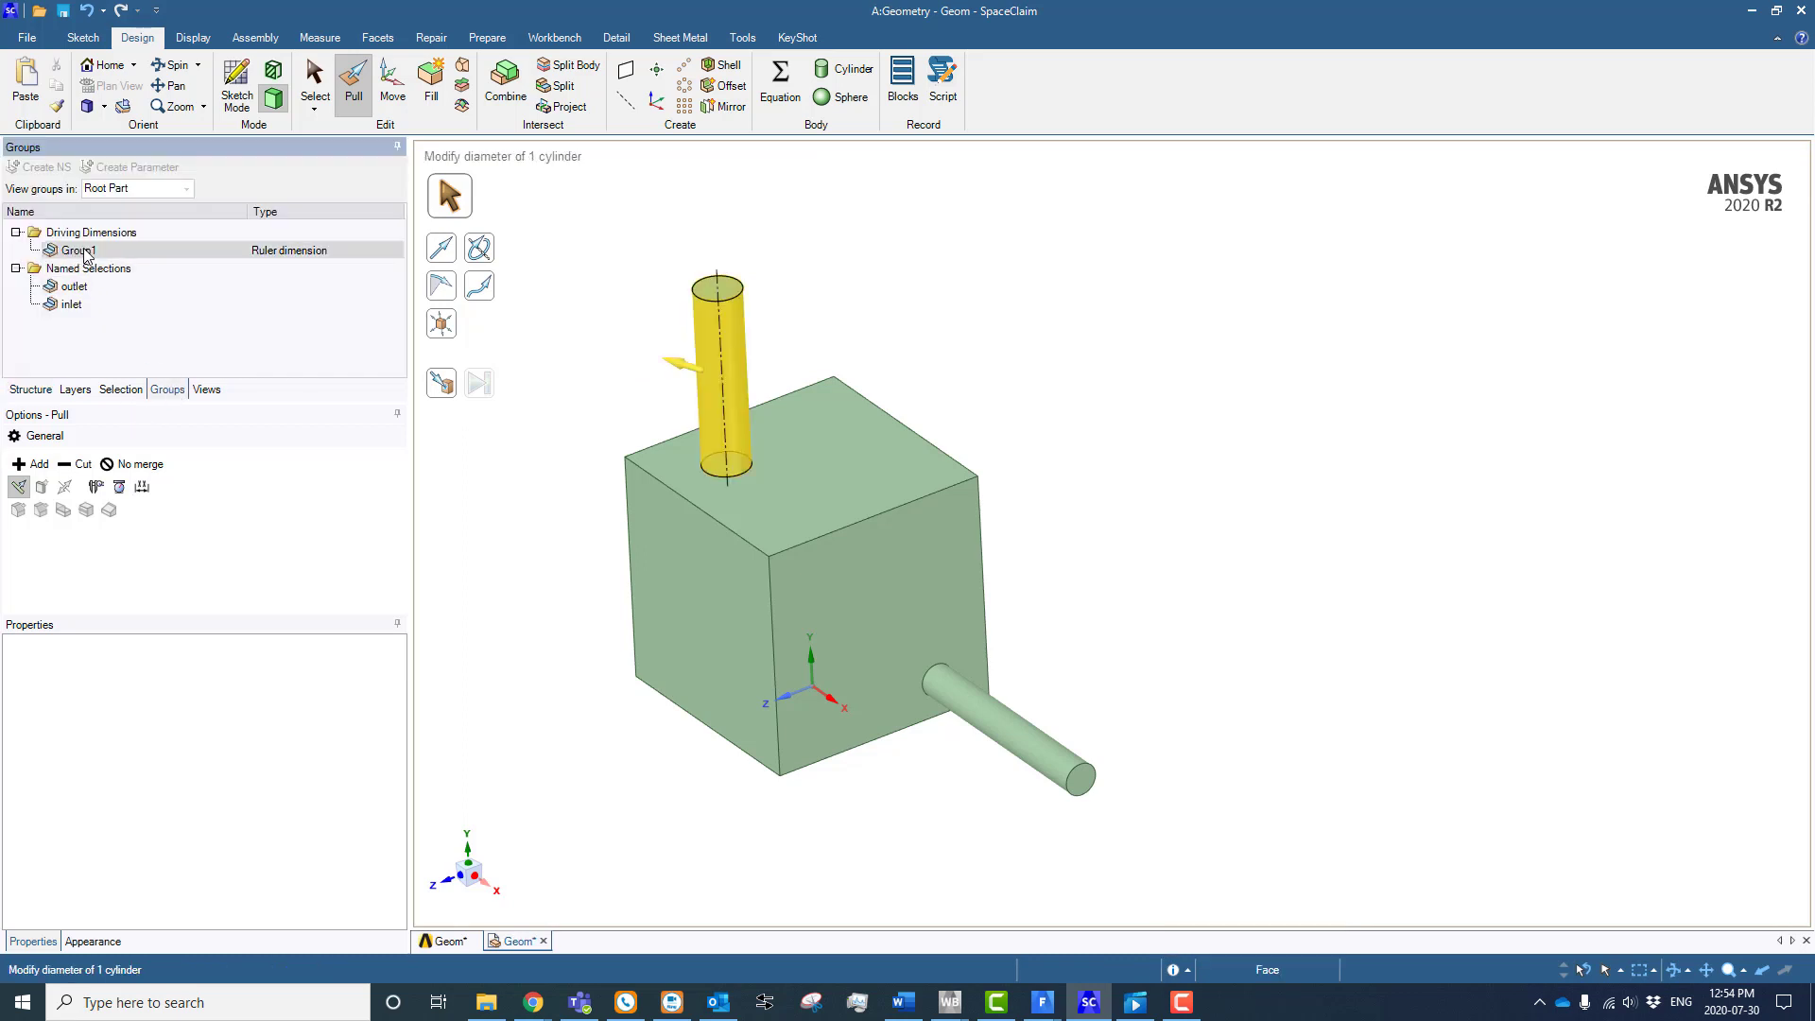
click(357, 250)
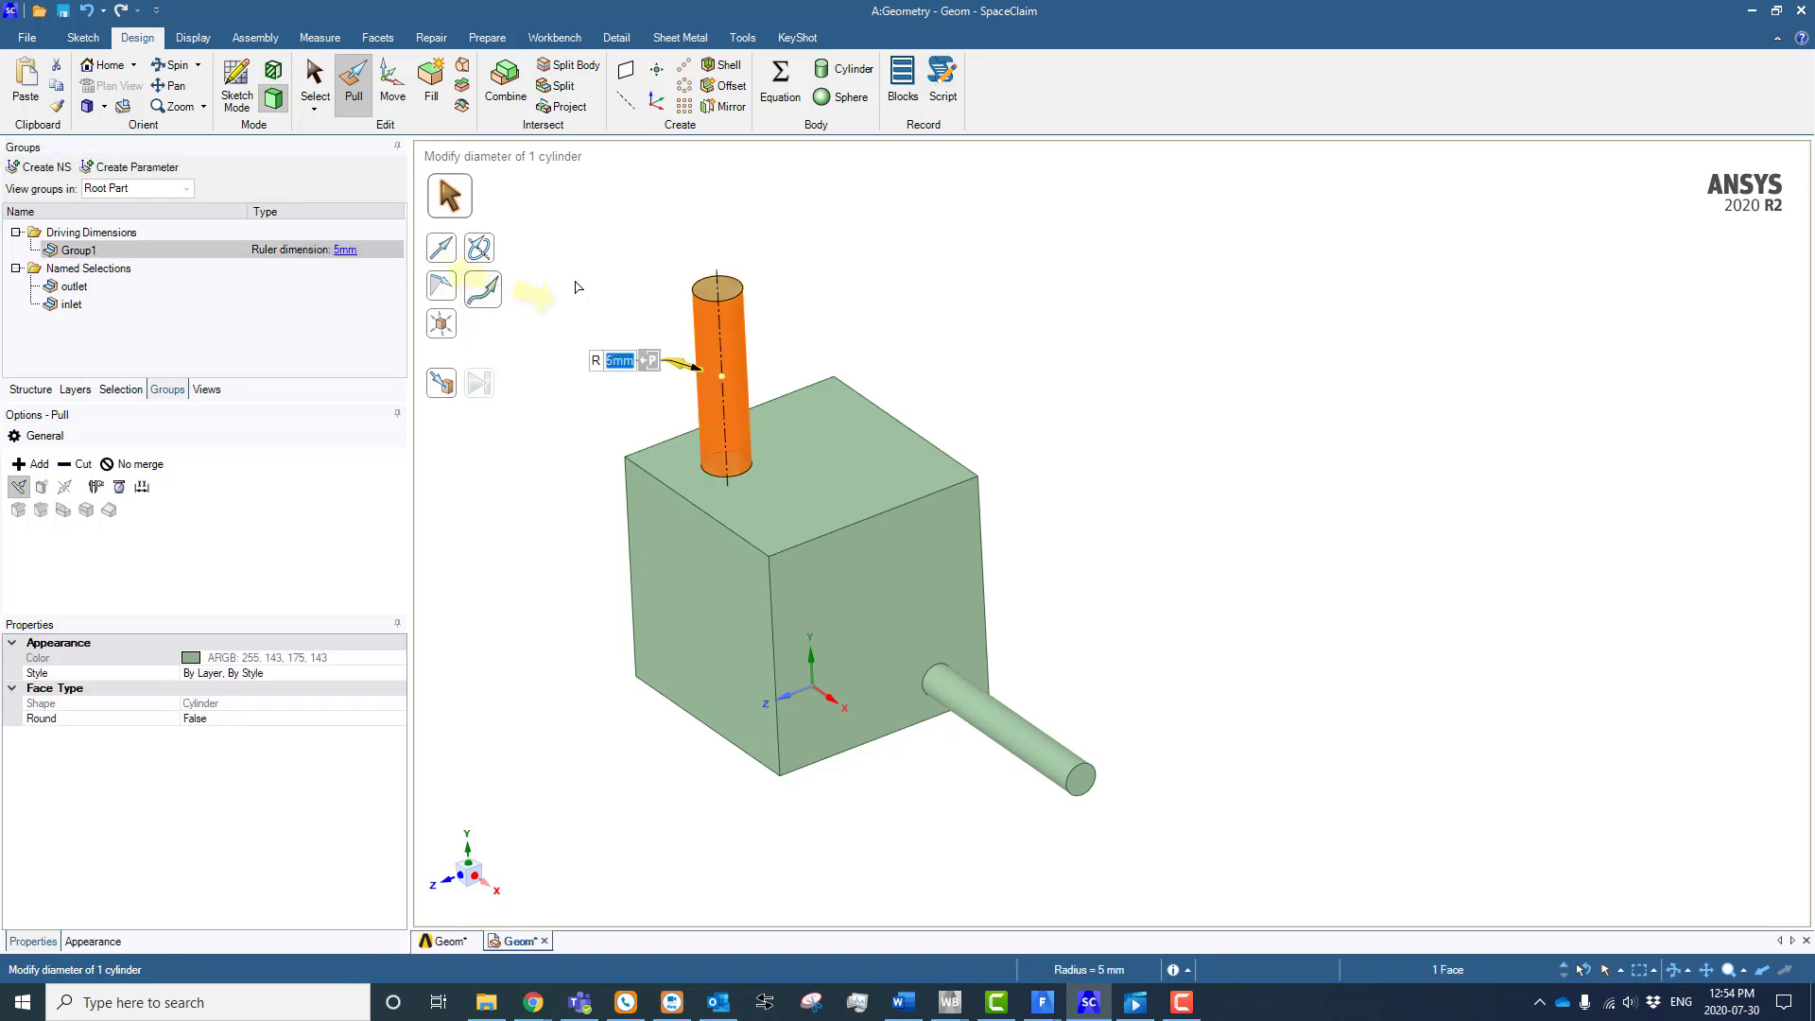
click(667, 288)
Select the side pipe's cylindrical and end faces for moving and relocate the move origin to where the pipe meets the cube
mouse_move(1055, 373)
middle_down()
mouse_move(1200, 446)
mouse_move(1236, 434)
mouse_move(1166, 502)
mouse_move(1200, 469)
middle_up()
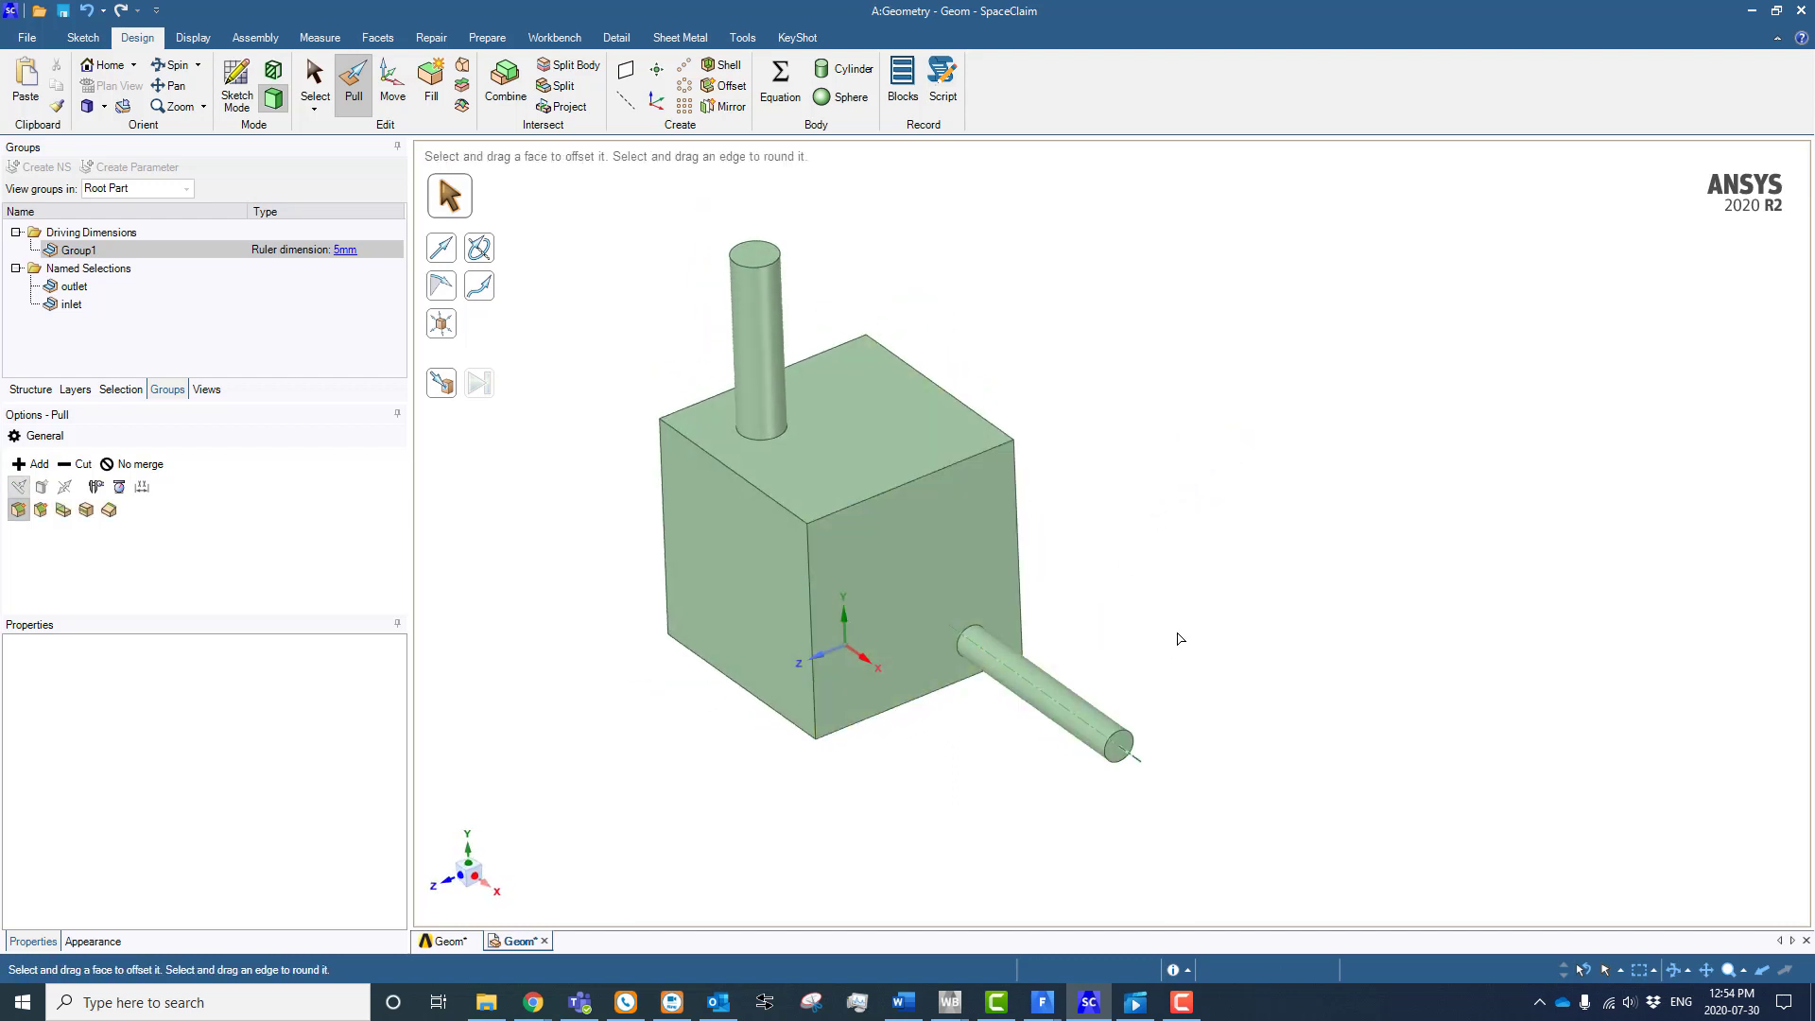
shift+middle_drag(1184, 586, 1188, 560)
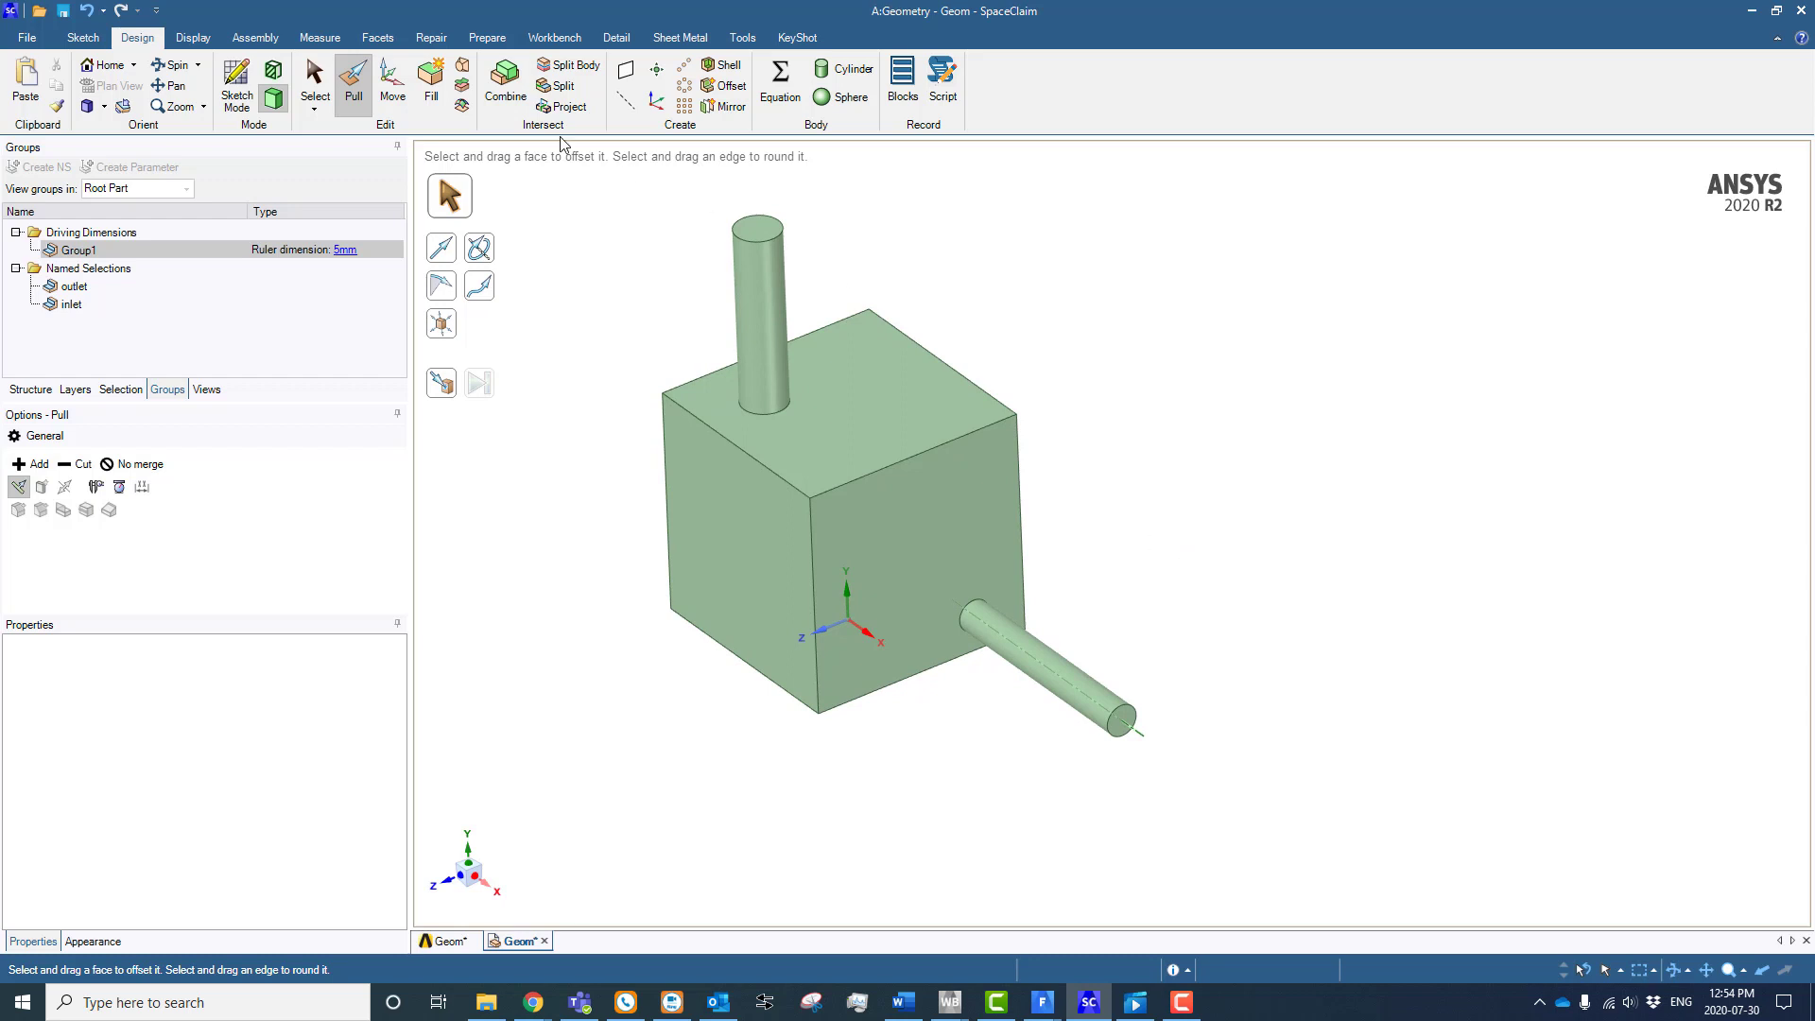
click(388, 86)
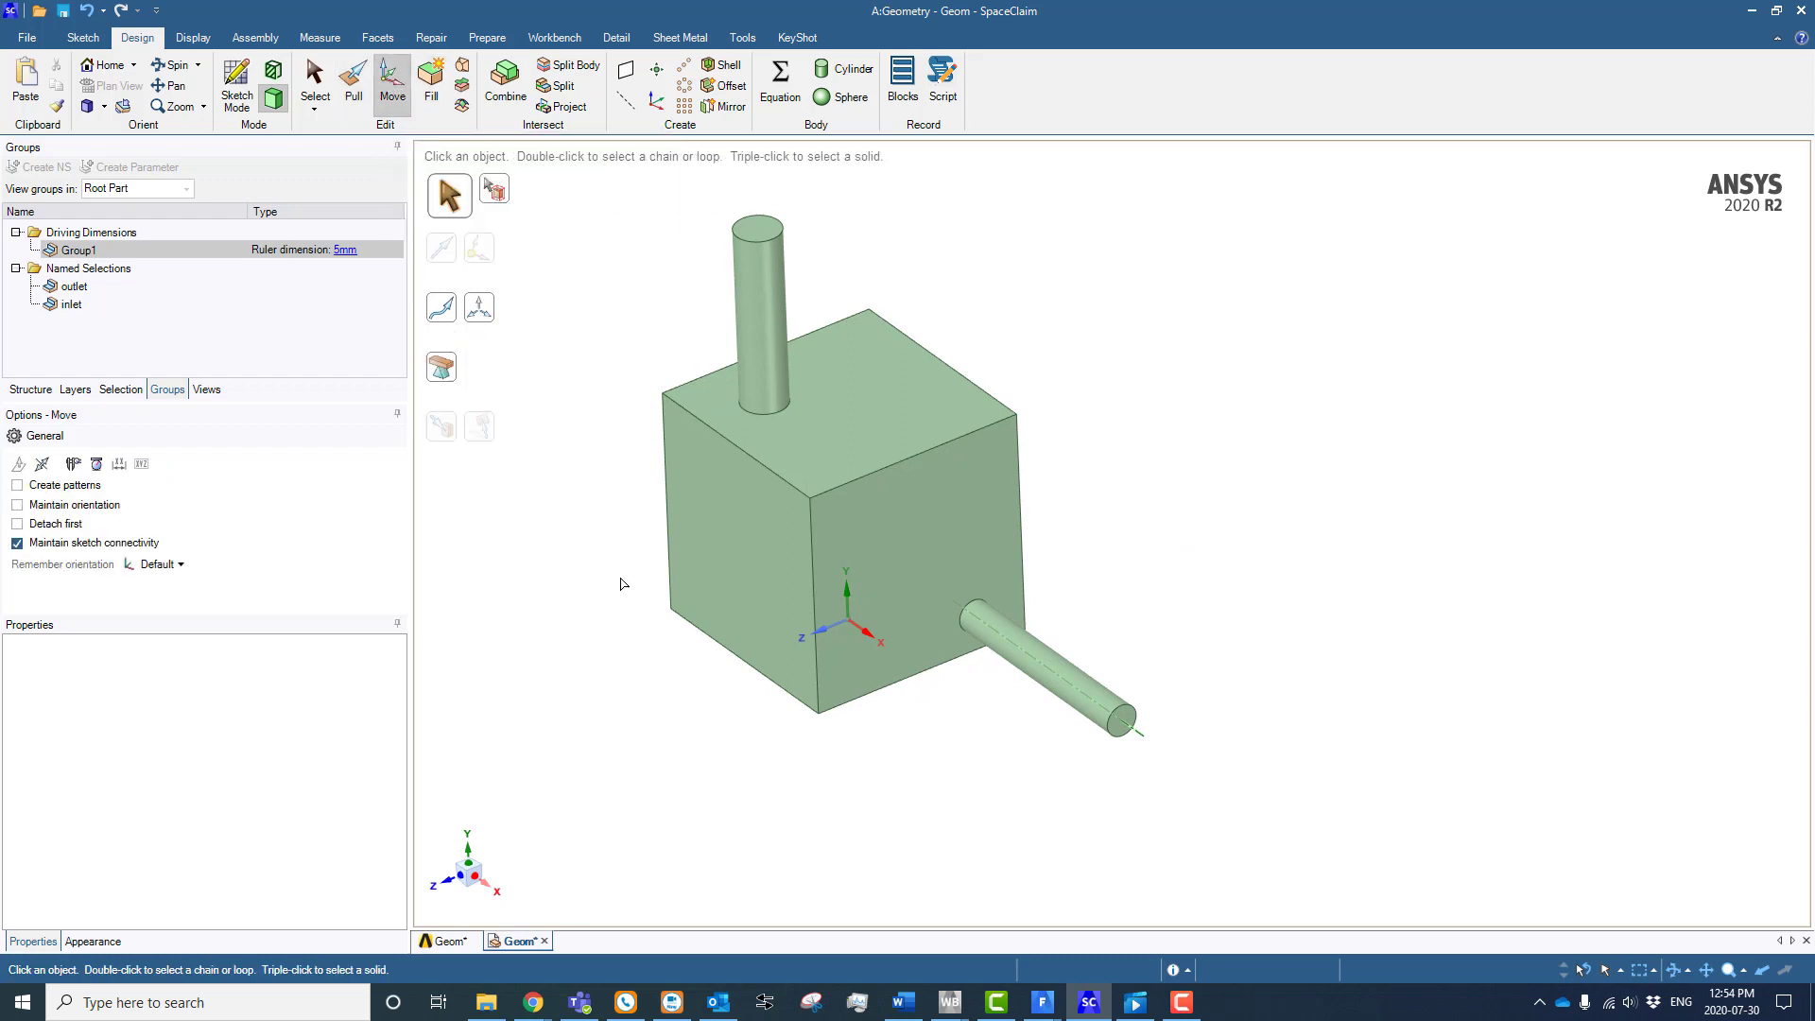
click(1064, 666)
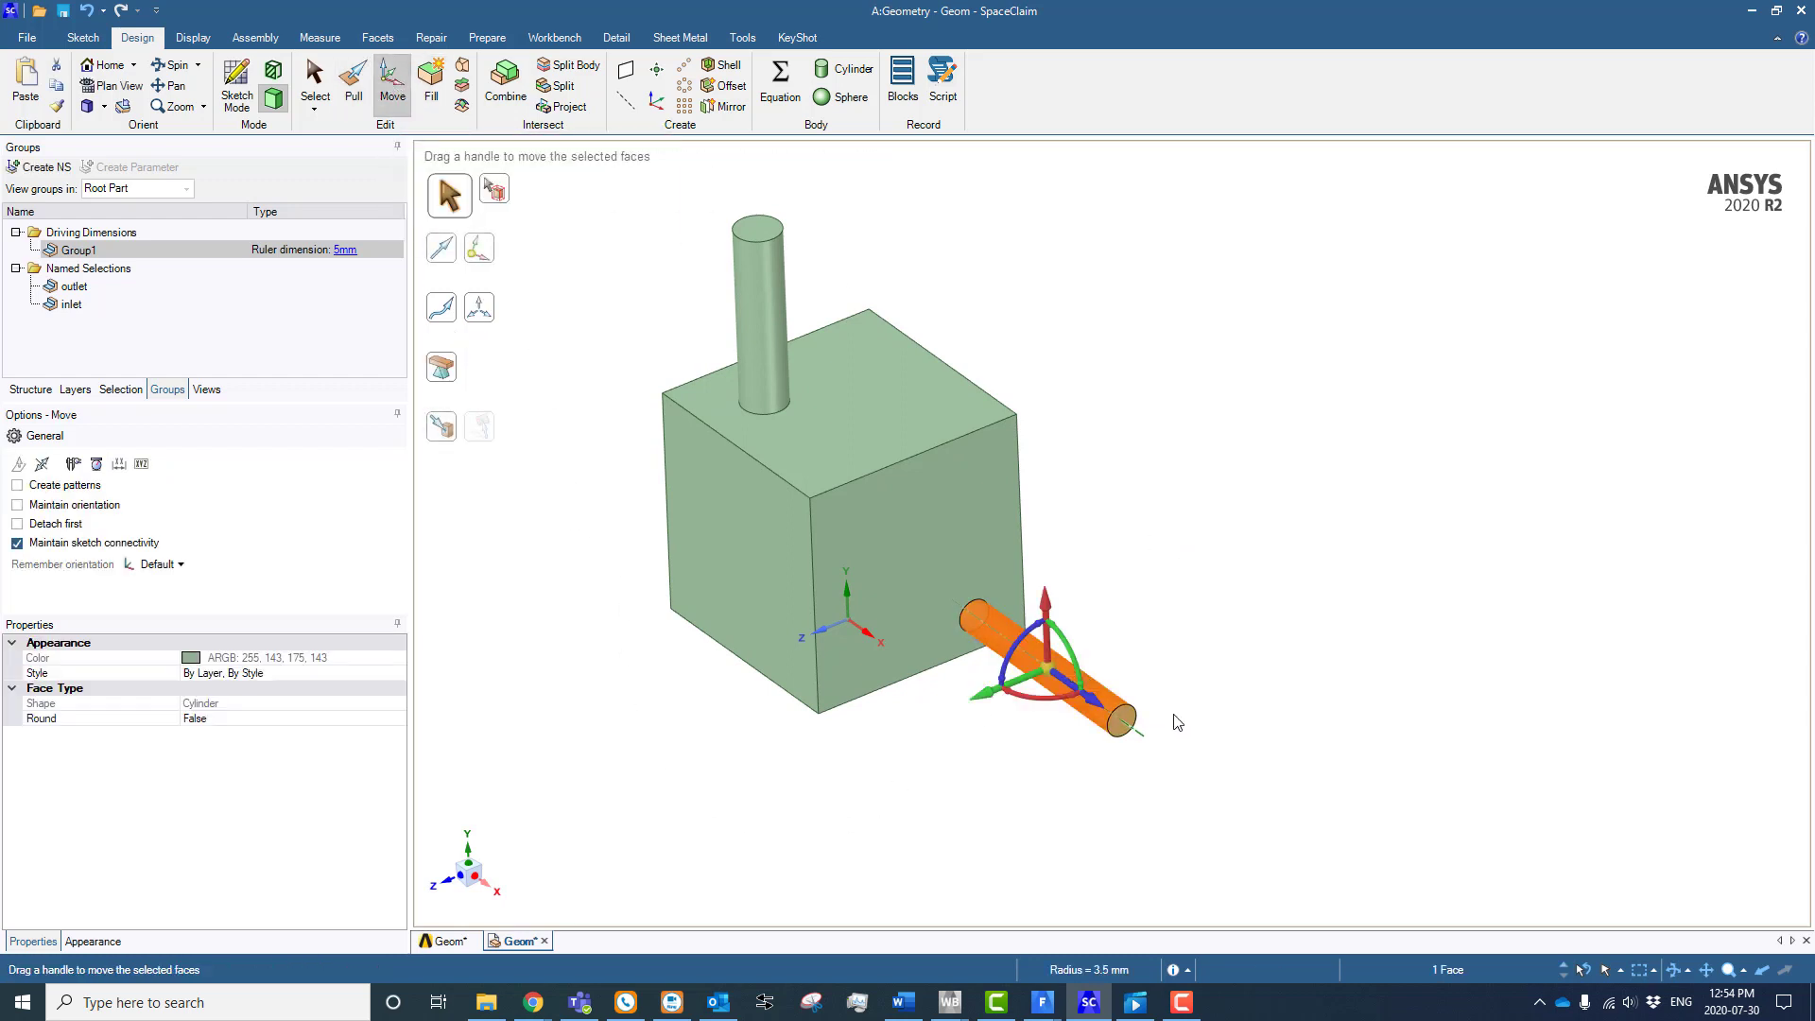
ctrl+click(1128, 725)
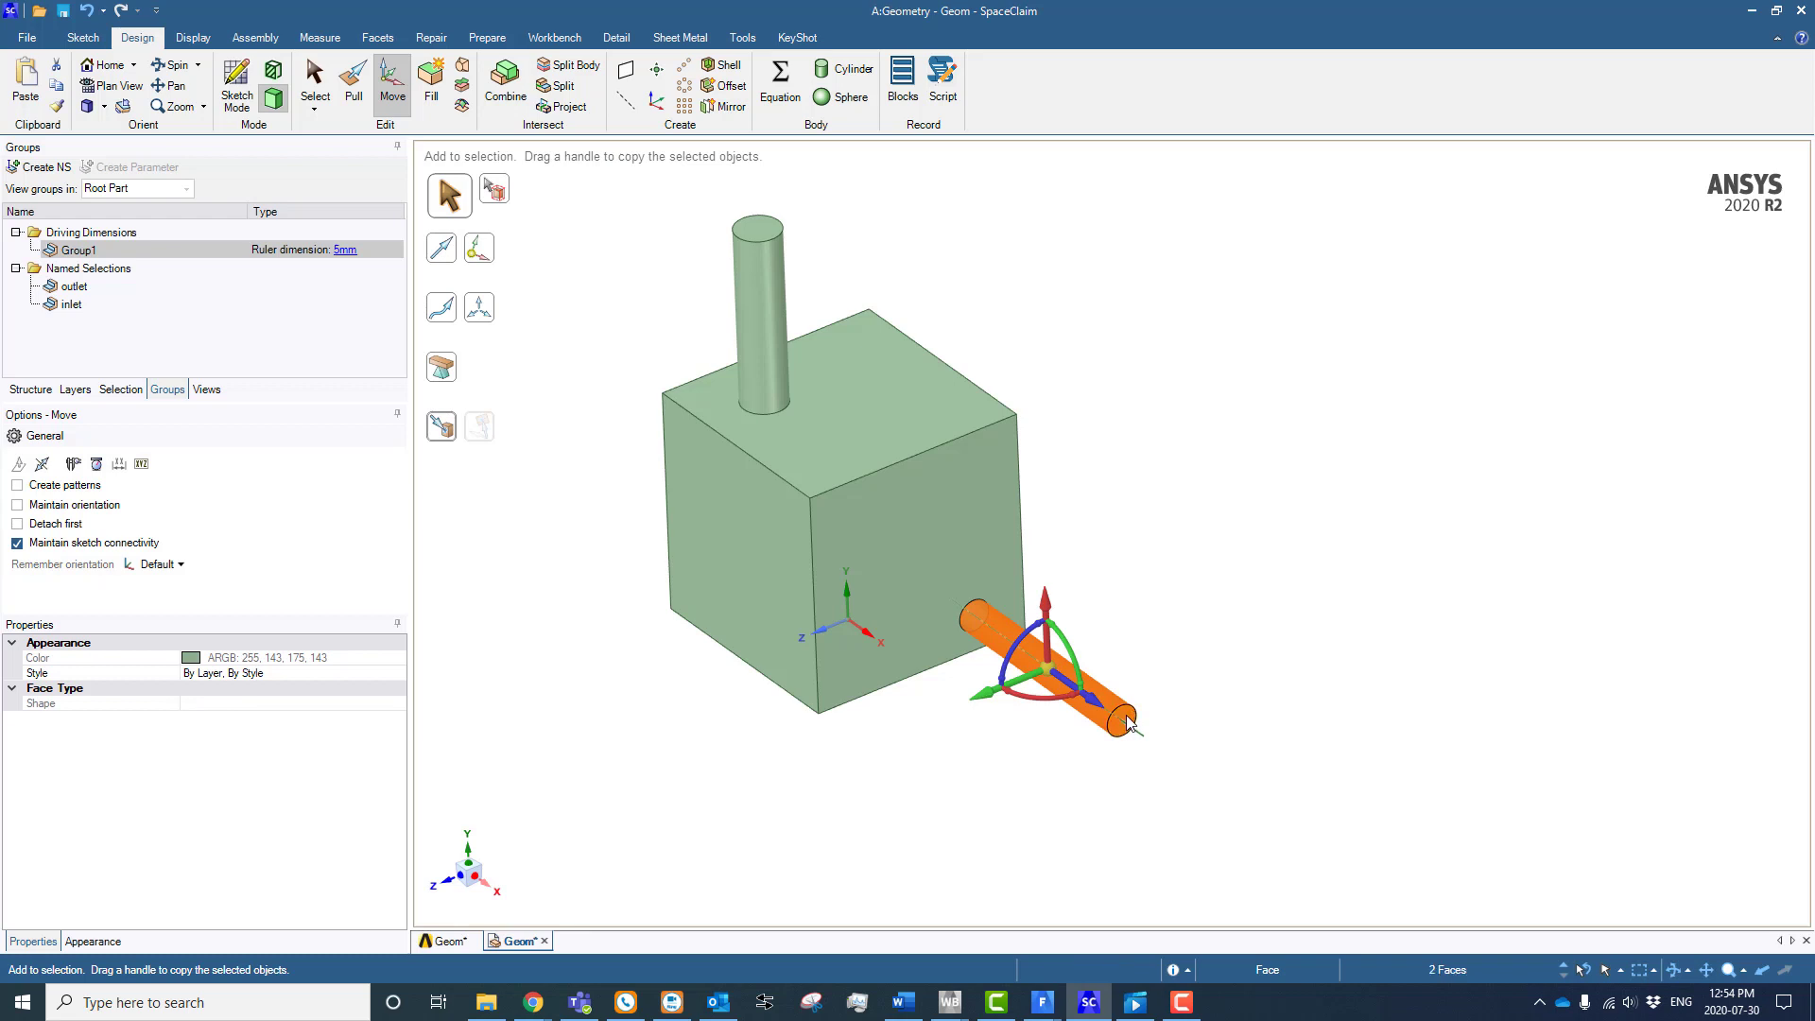
middle_drag(1184, 720, 1198, 716)
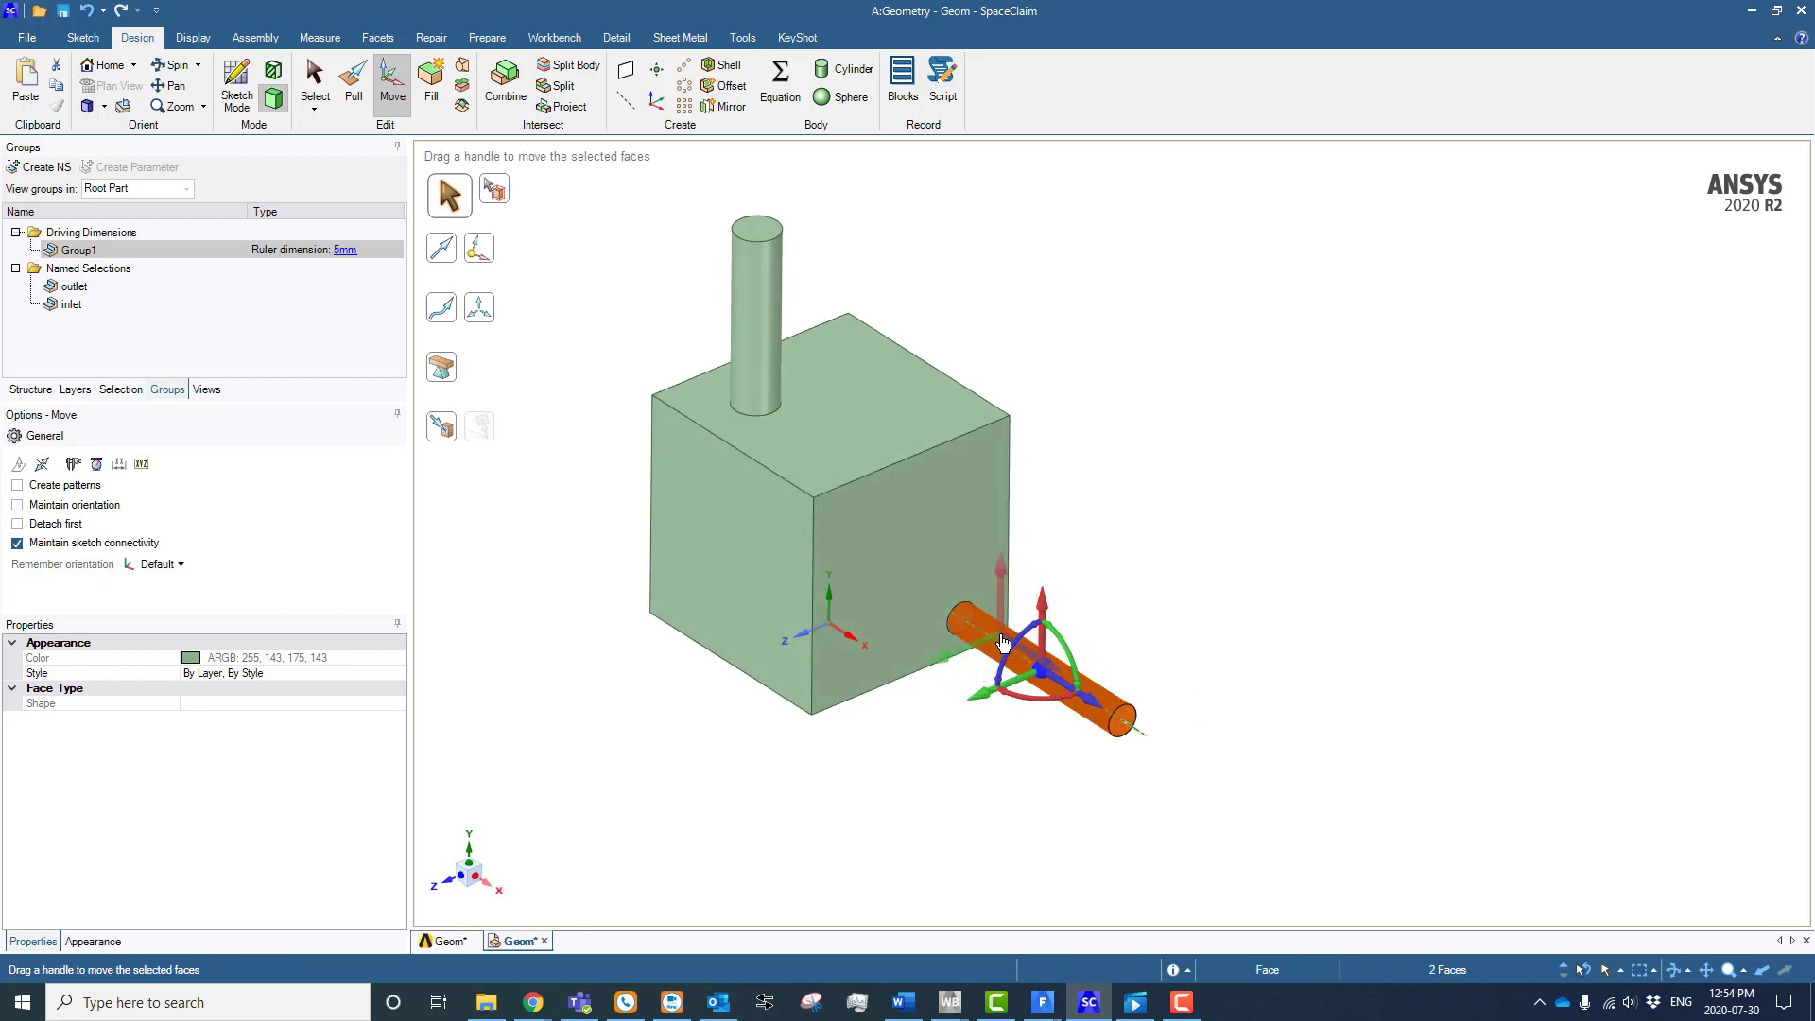
drag(1036, 667, 969, 614)
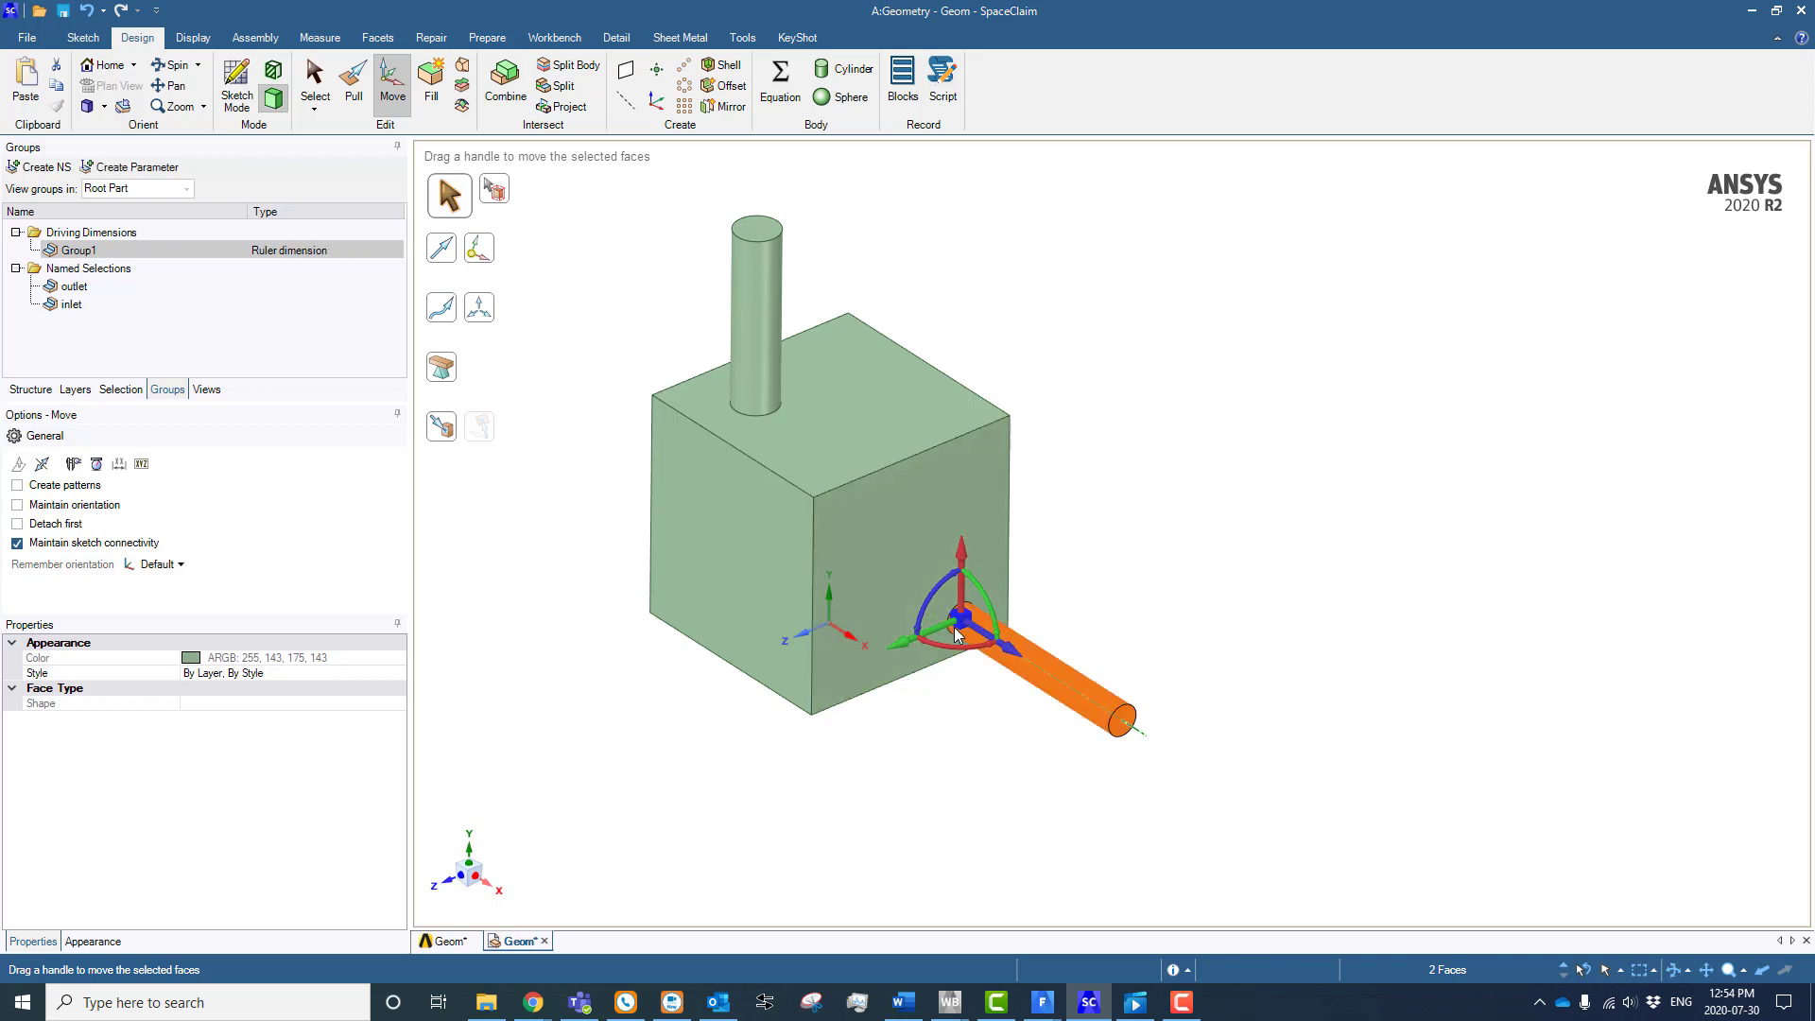
Rotate the side pipe about 26° around the vertical axis at its base and add the angle as a parameter
middle_drag(1050, 643, 1093, 608)
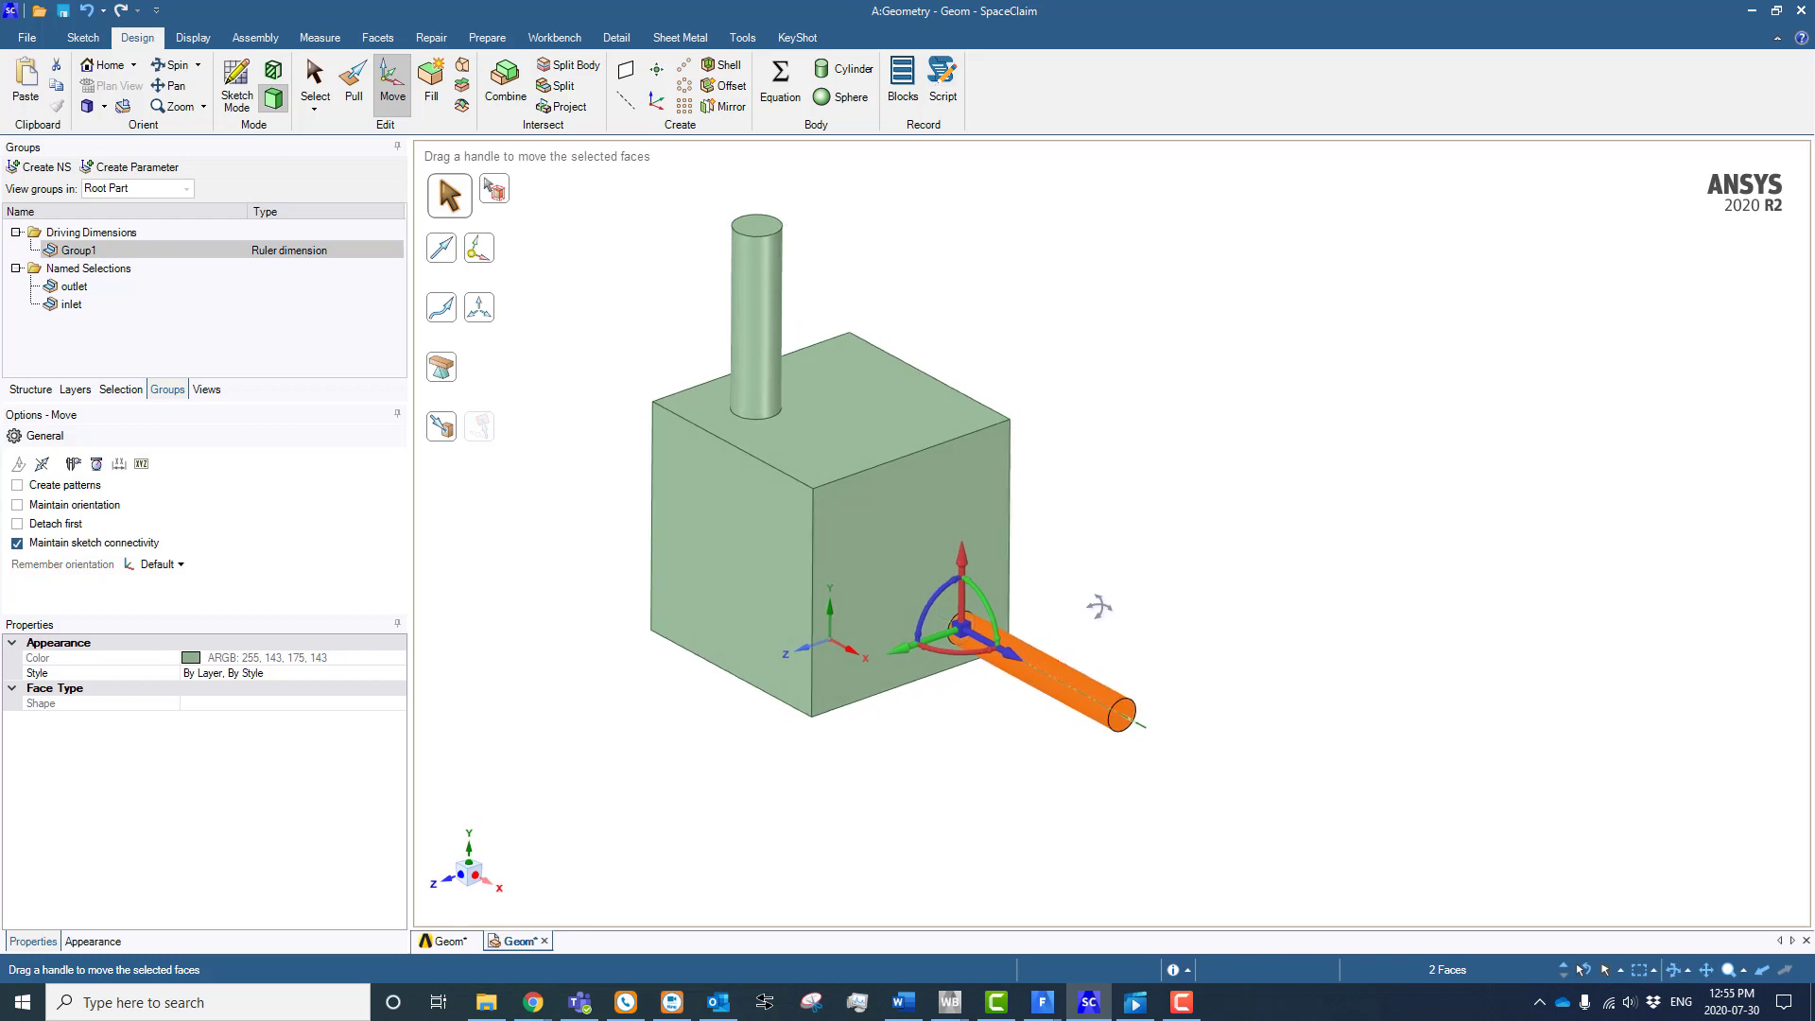
drag(958, 657, 979, 659)
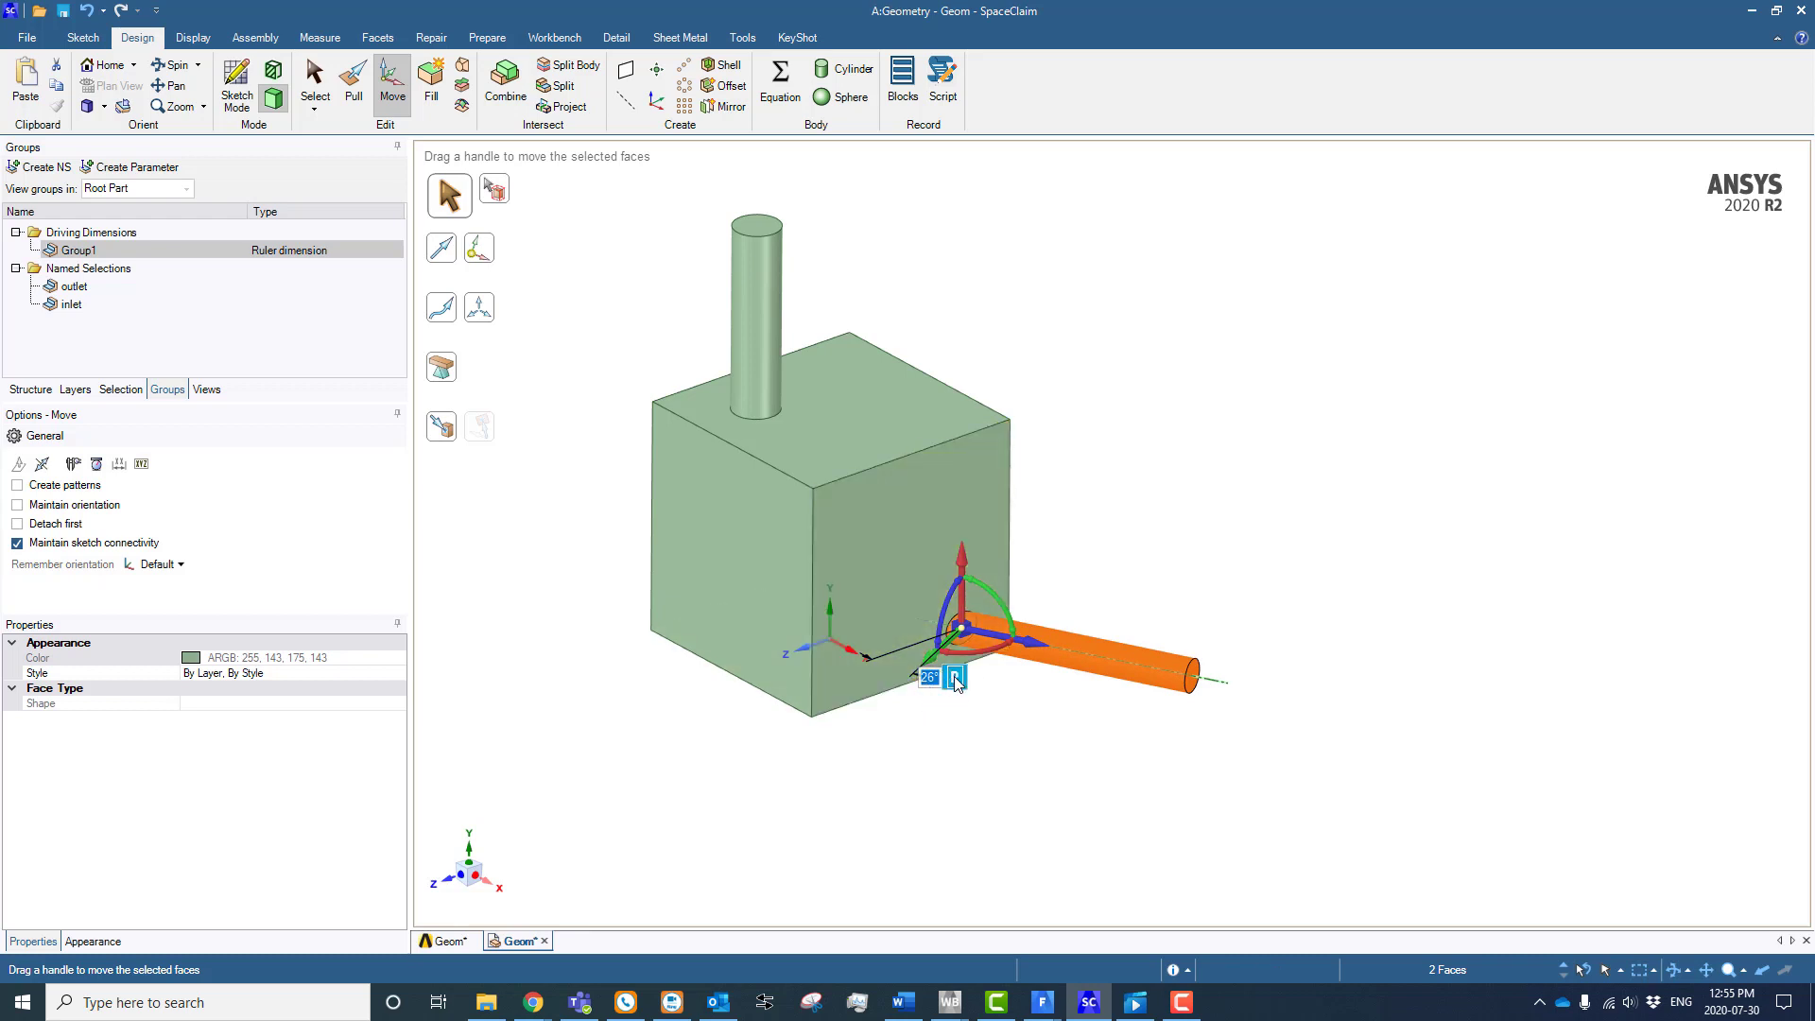
click(956, 677)
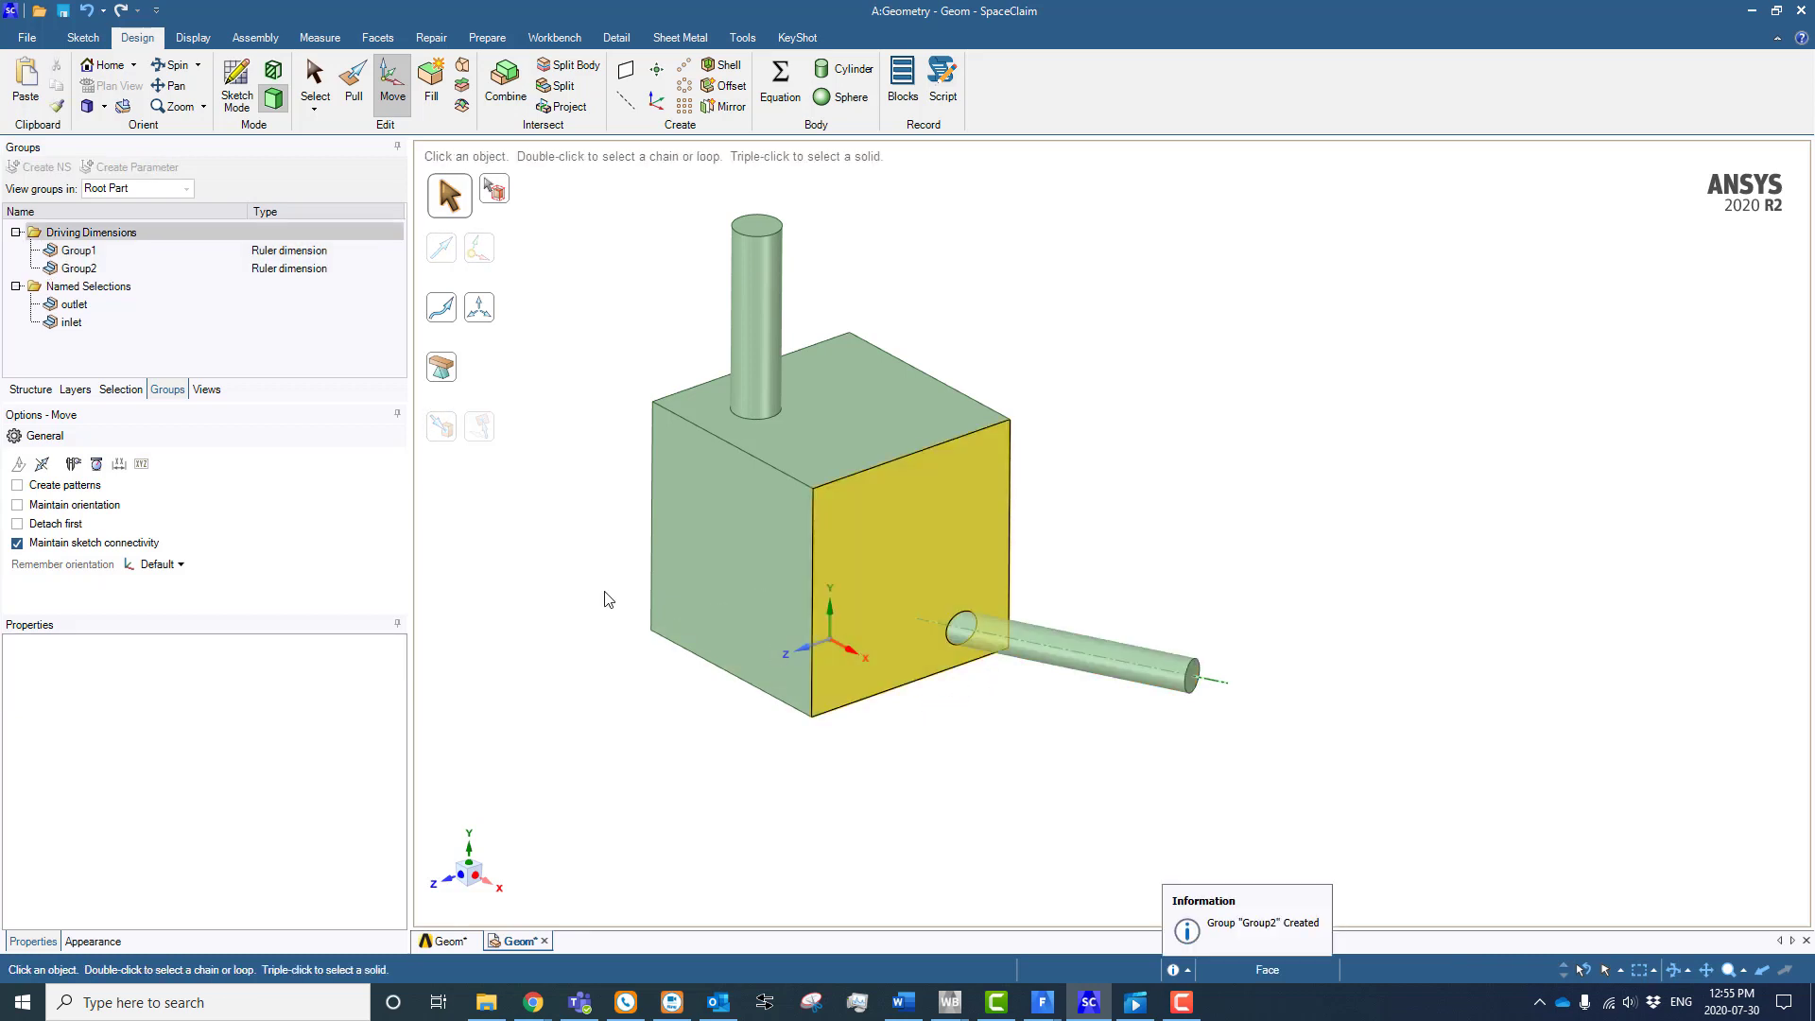
click(78, 250)
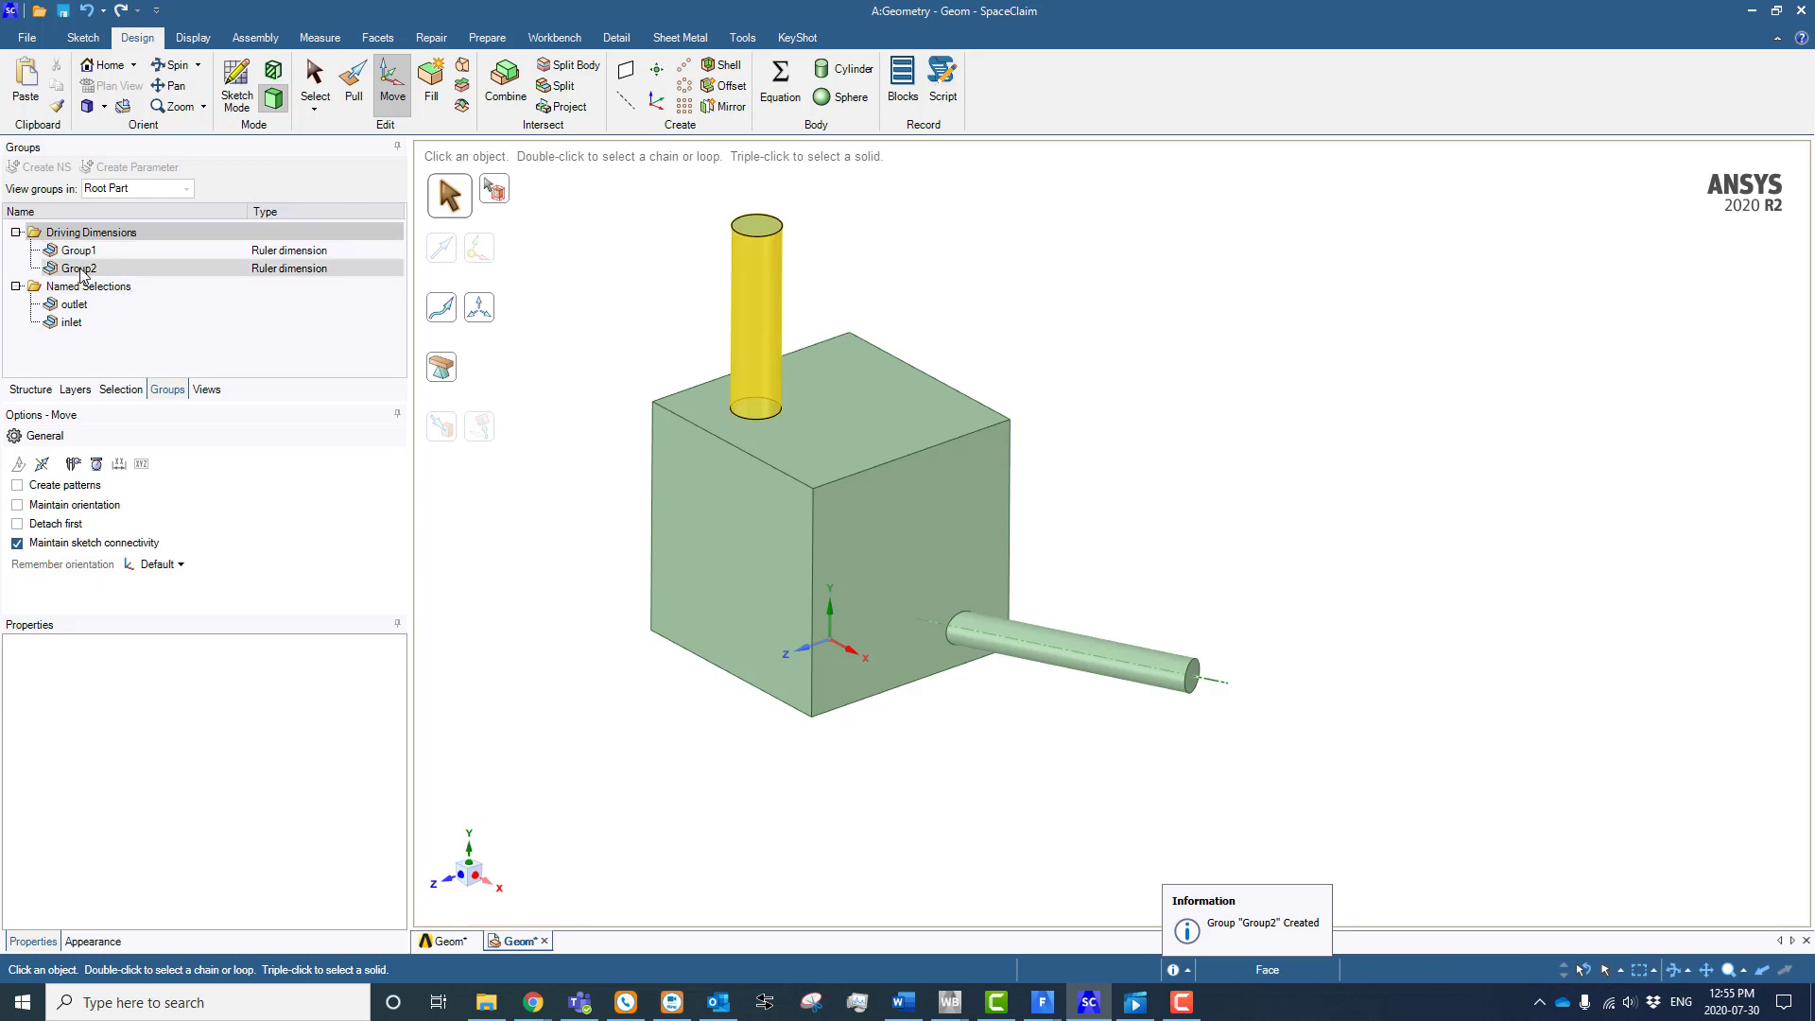
click(576, 633)
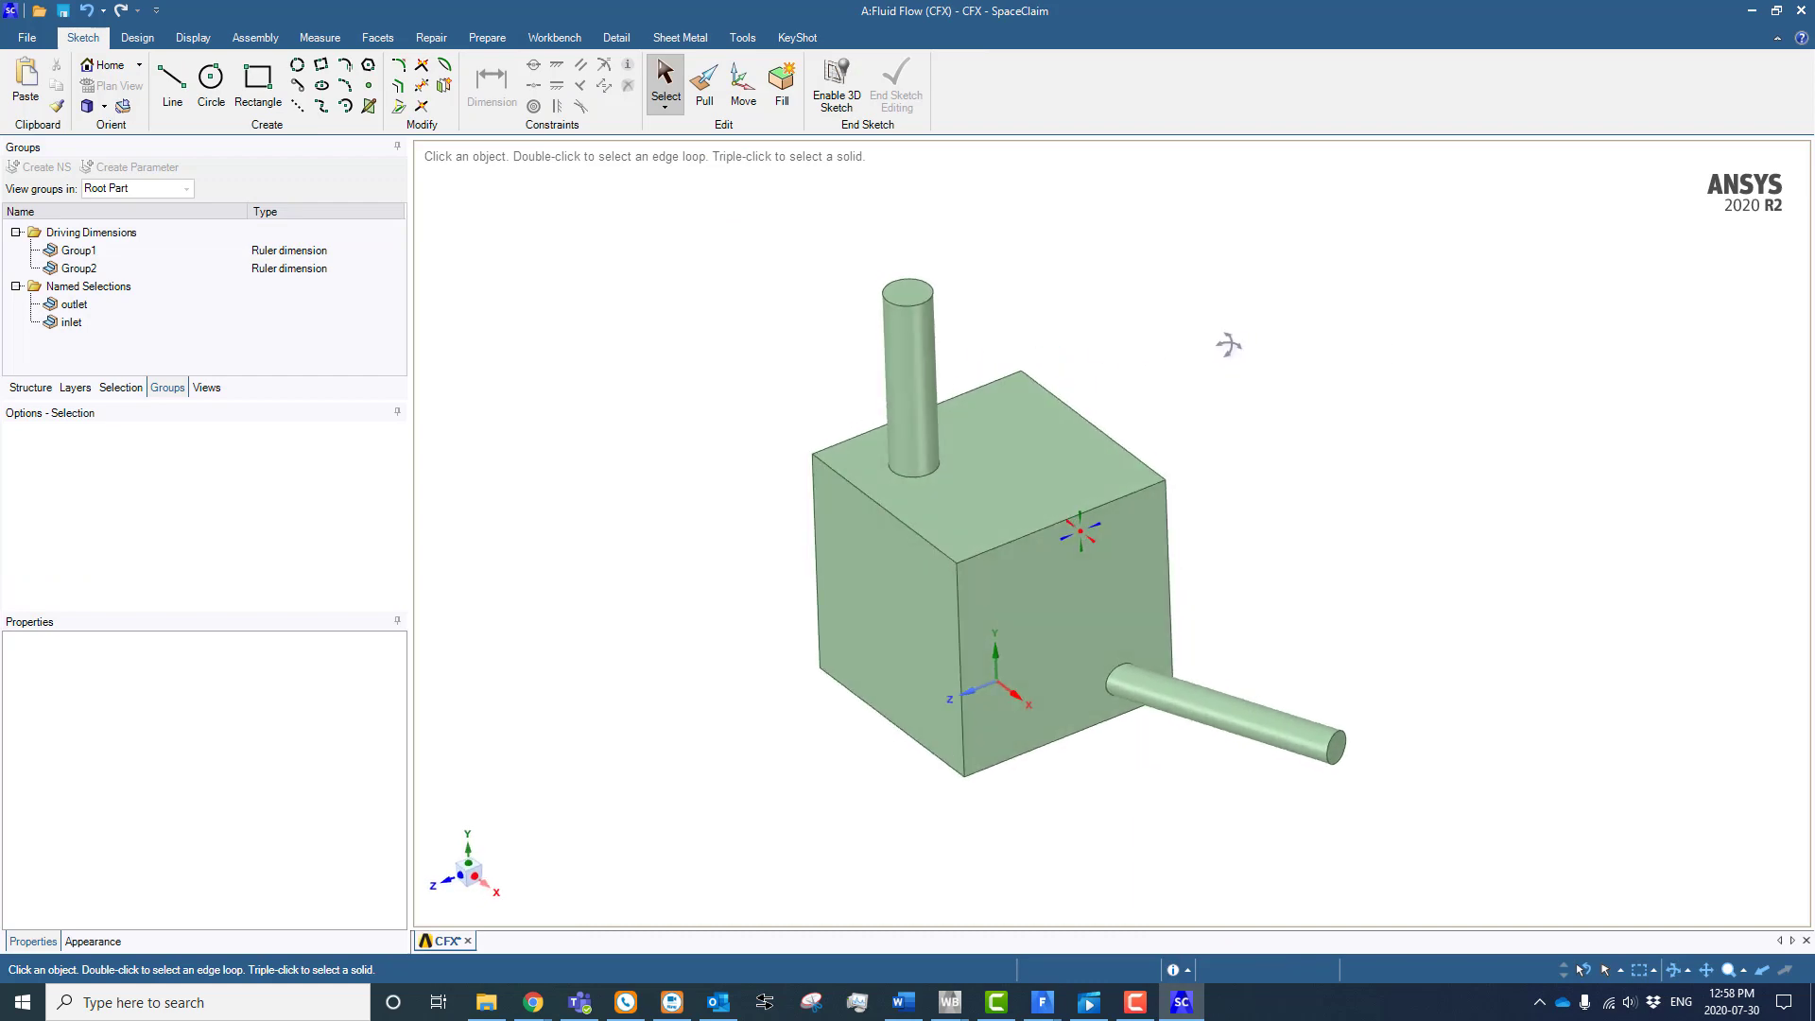
Switch to Workbench, open the Parameter Set and set P2 - Group2 to 50 degrees for DP 0
click(1752, 10)
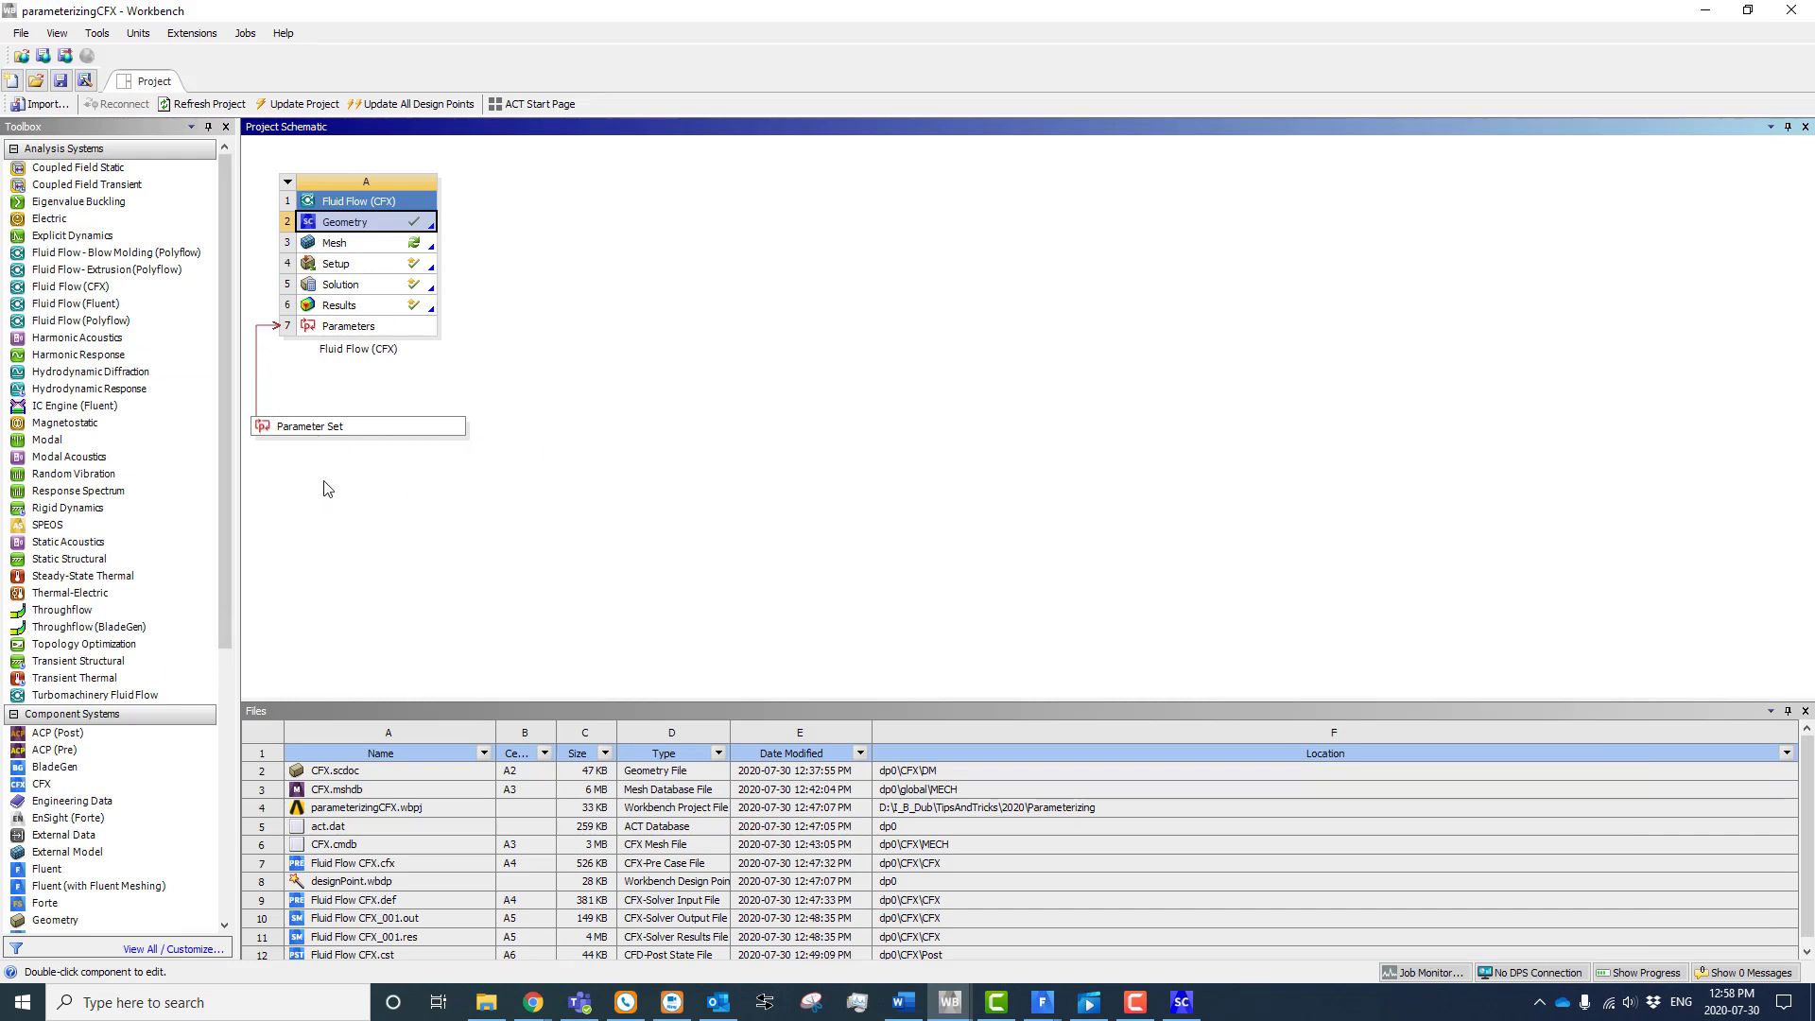
double_click(343, 427)
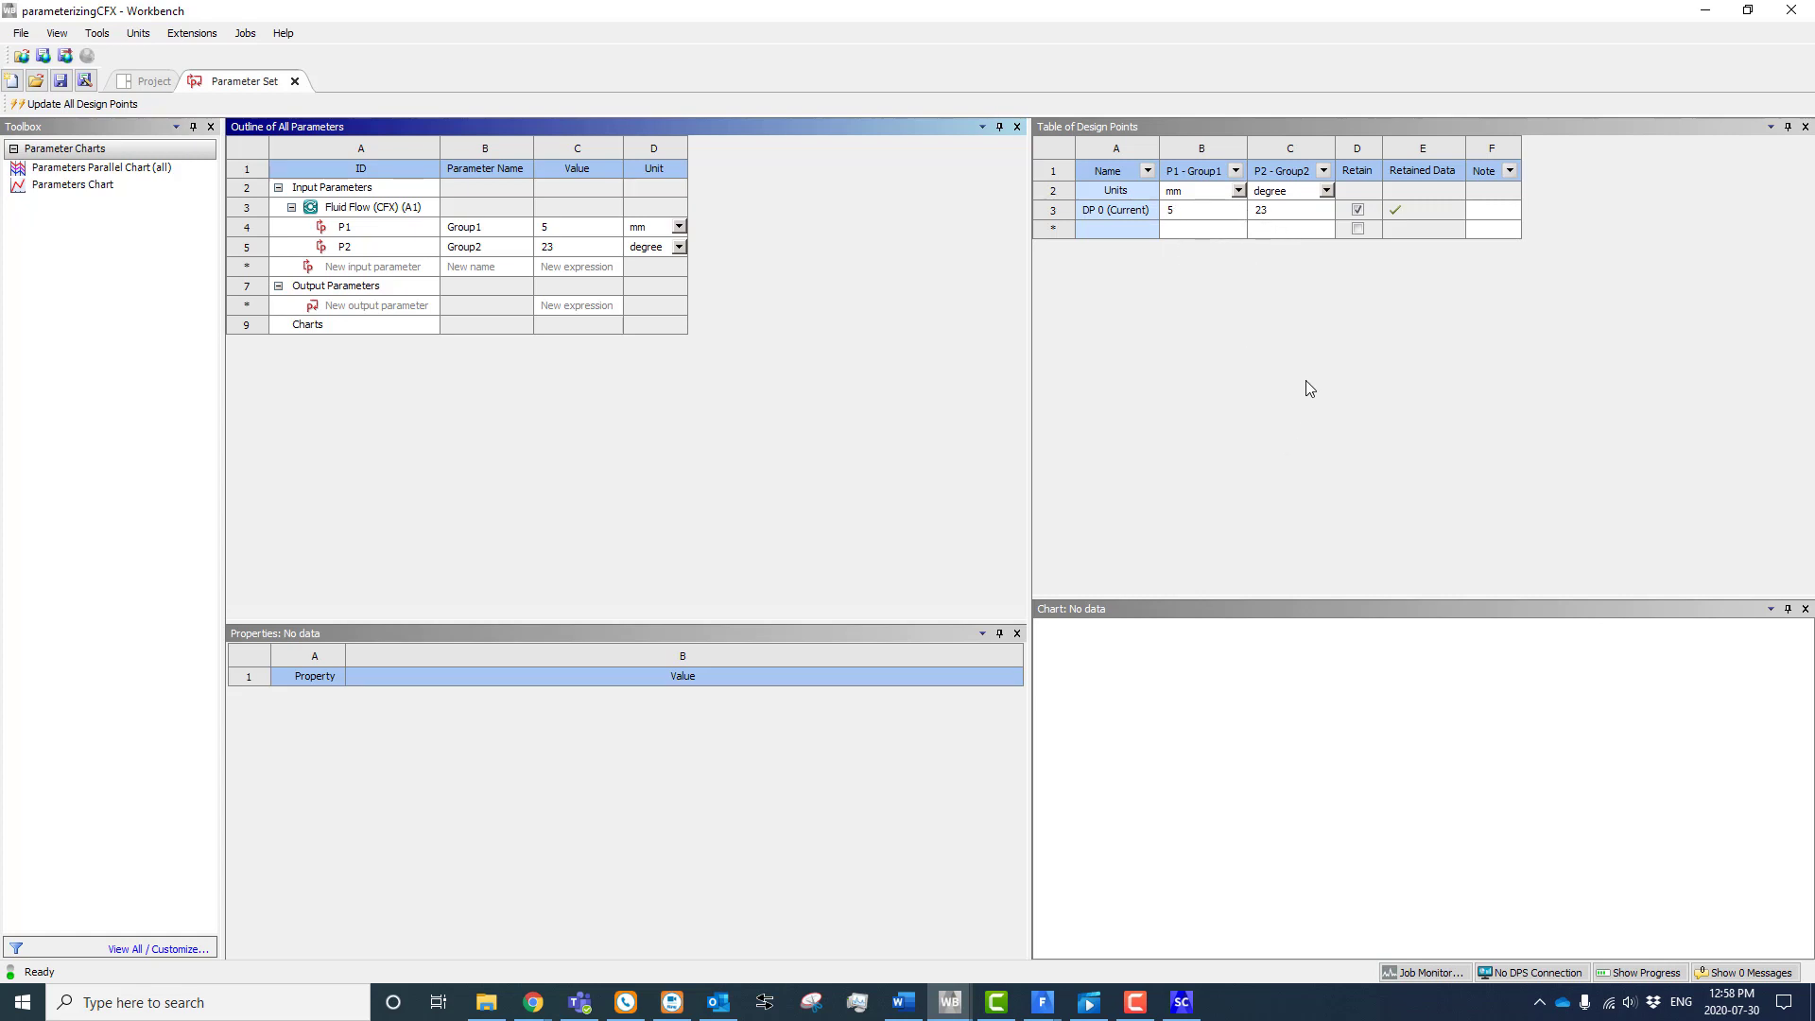
click(1284, 218)
click(1284, 217)
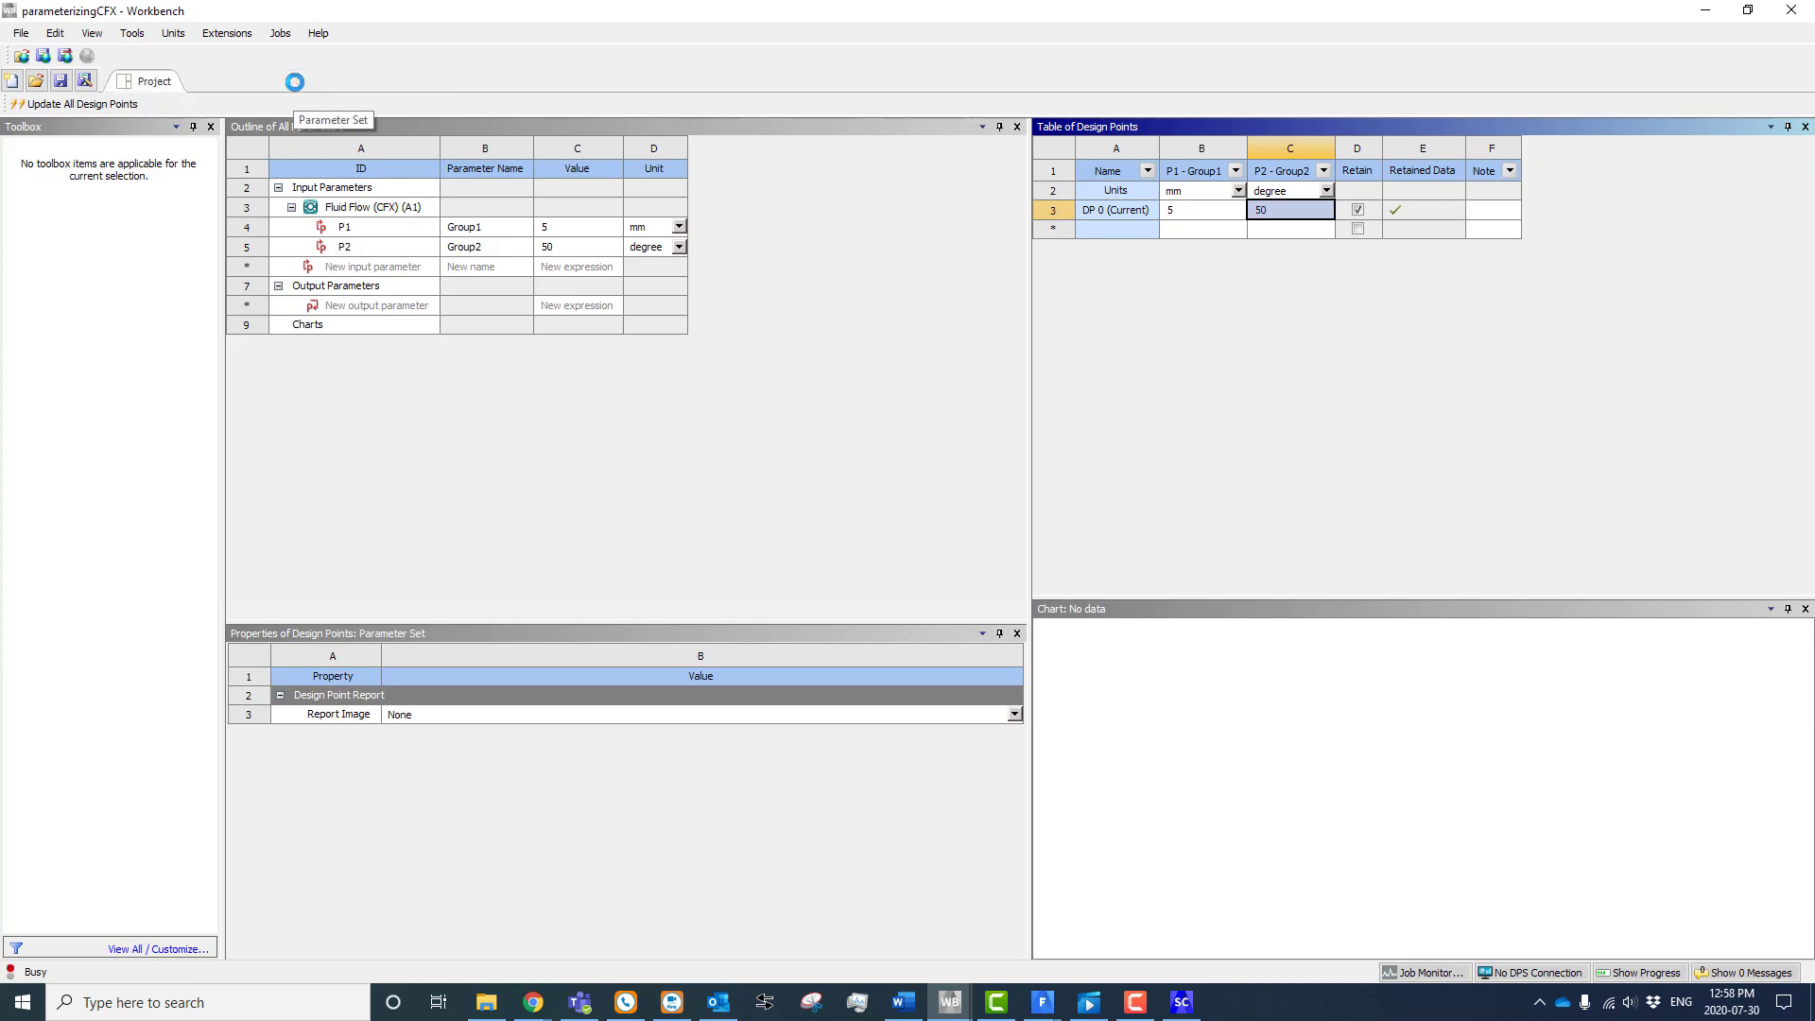
Return to the project schematic, refresh the Geometry cell and view the rotated pipe in SpaceClaim
click(295, 82)
click(366, 227)
right_click(367, 227)
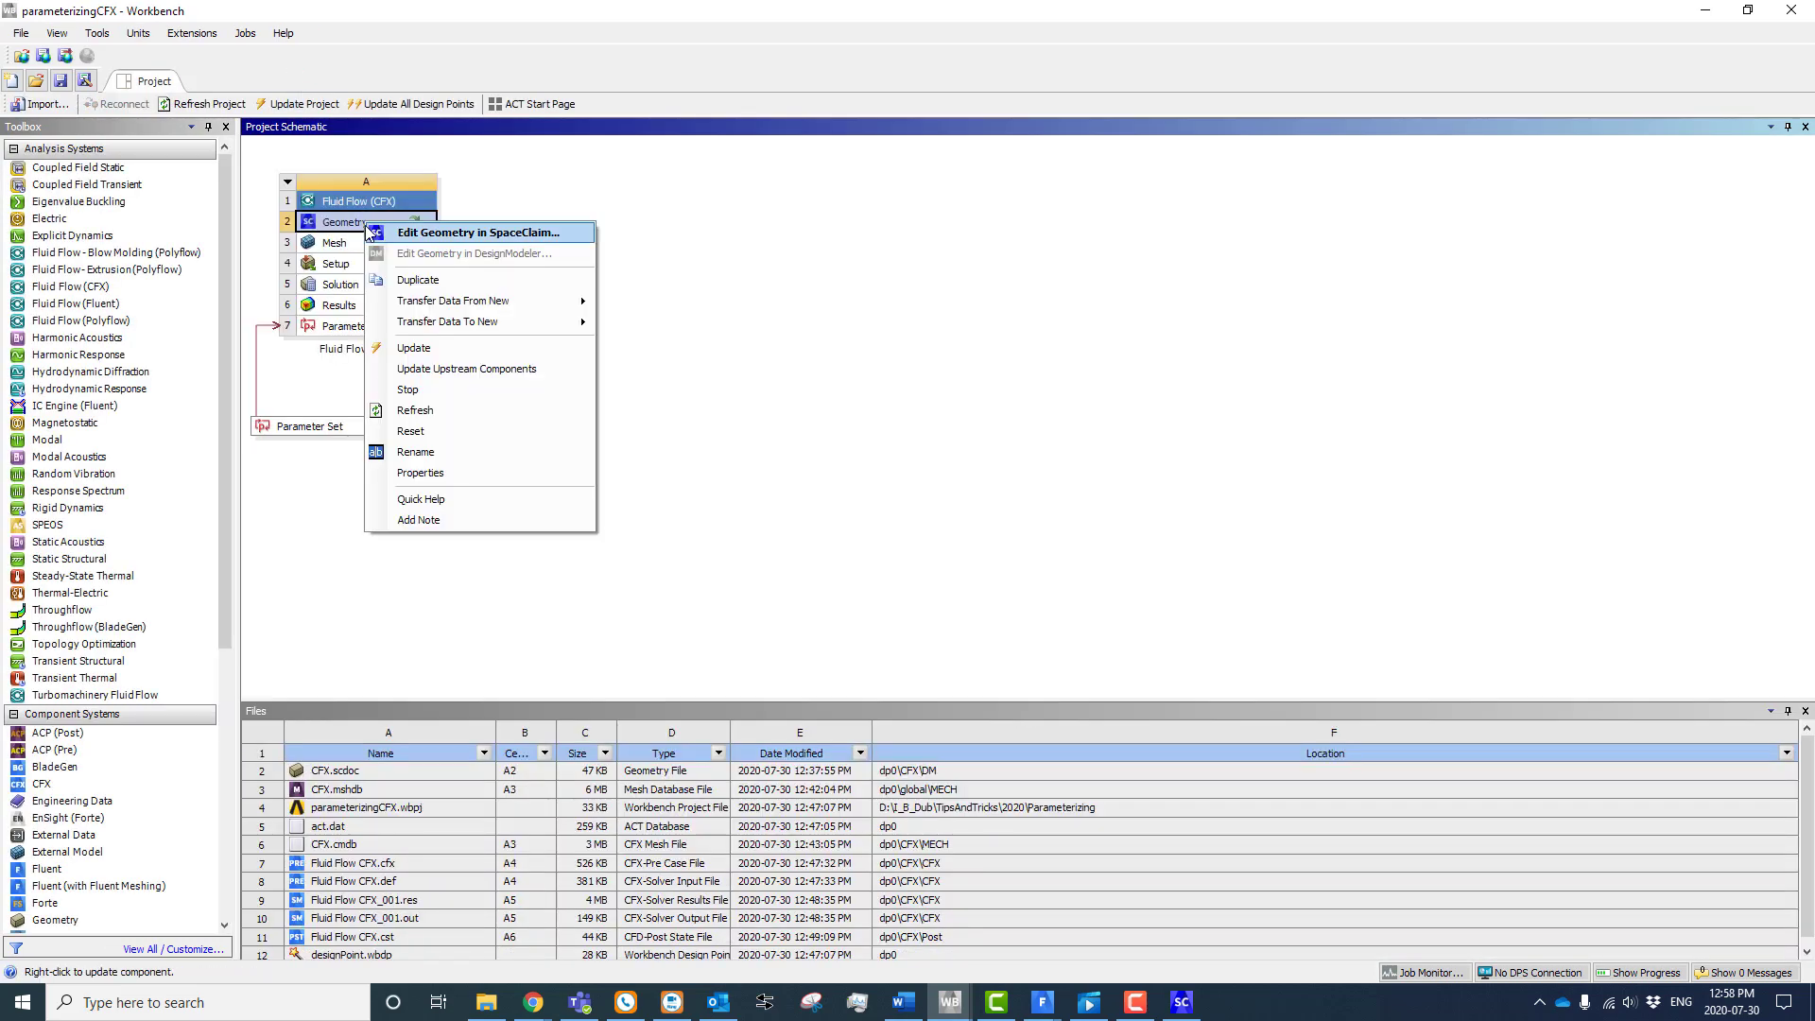
click(418, 411)
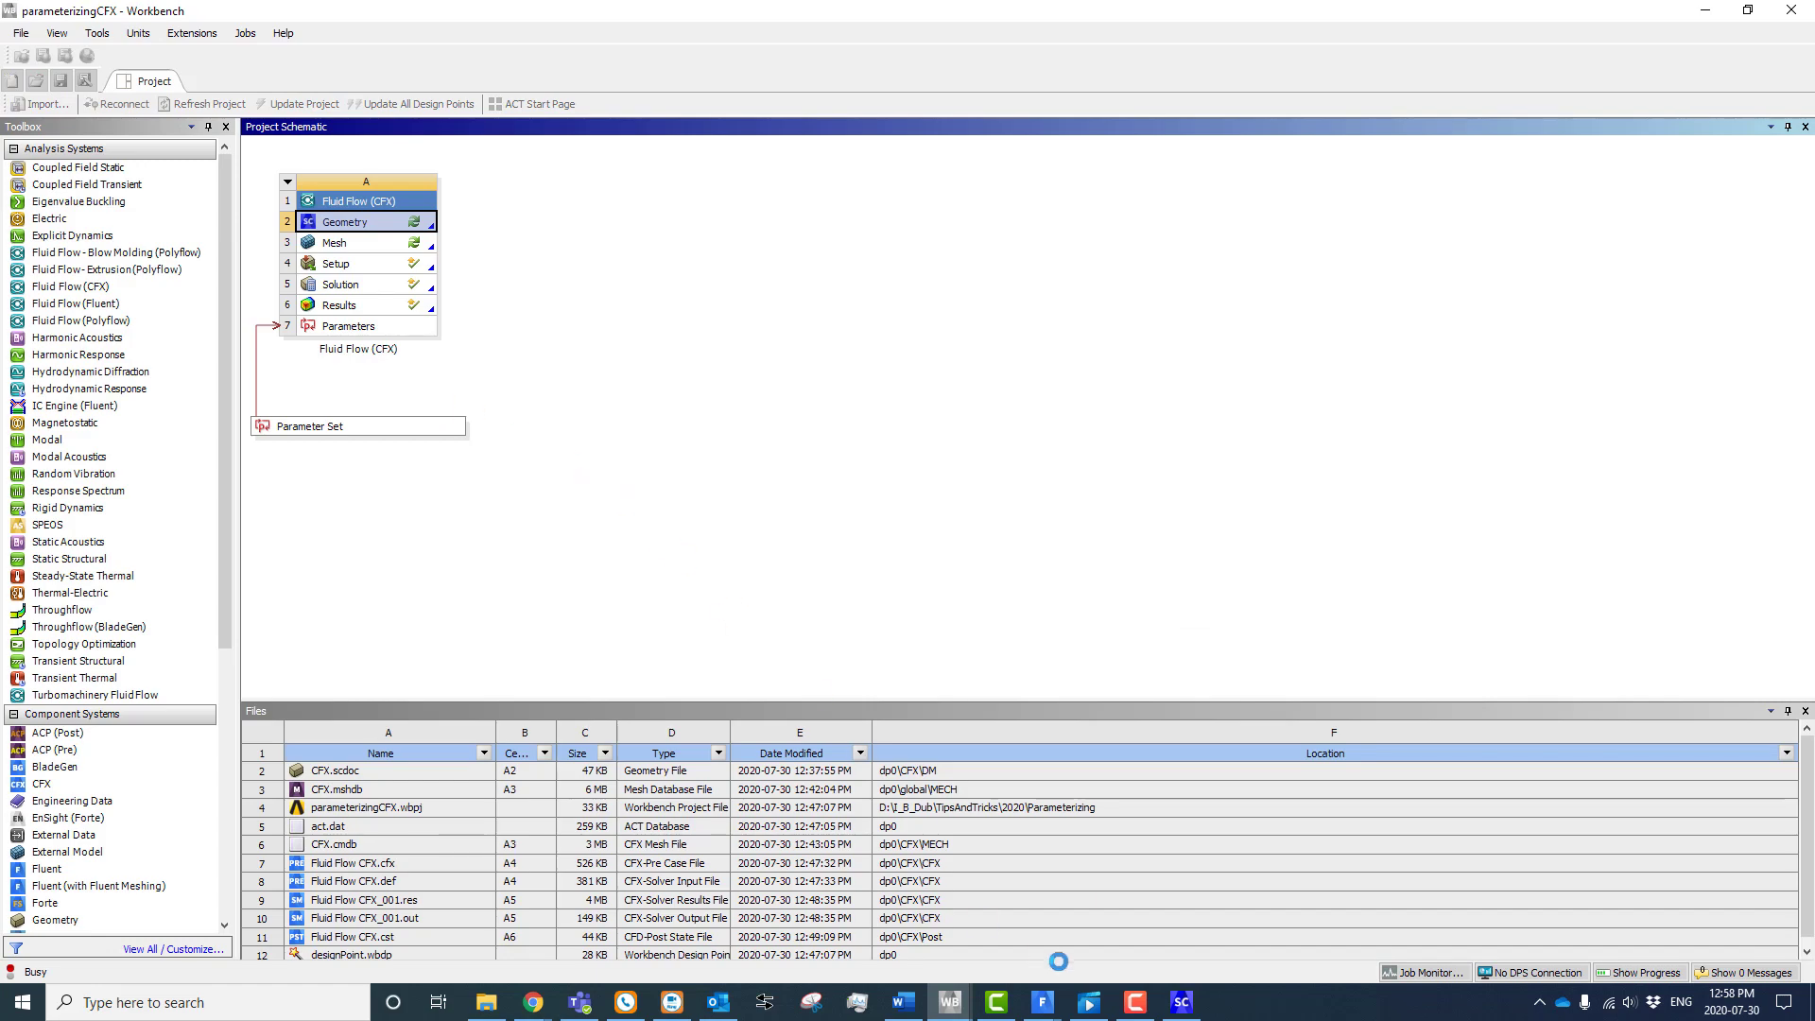
click(1182, 1003)
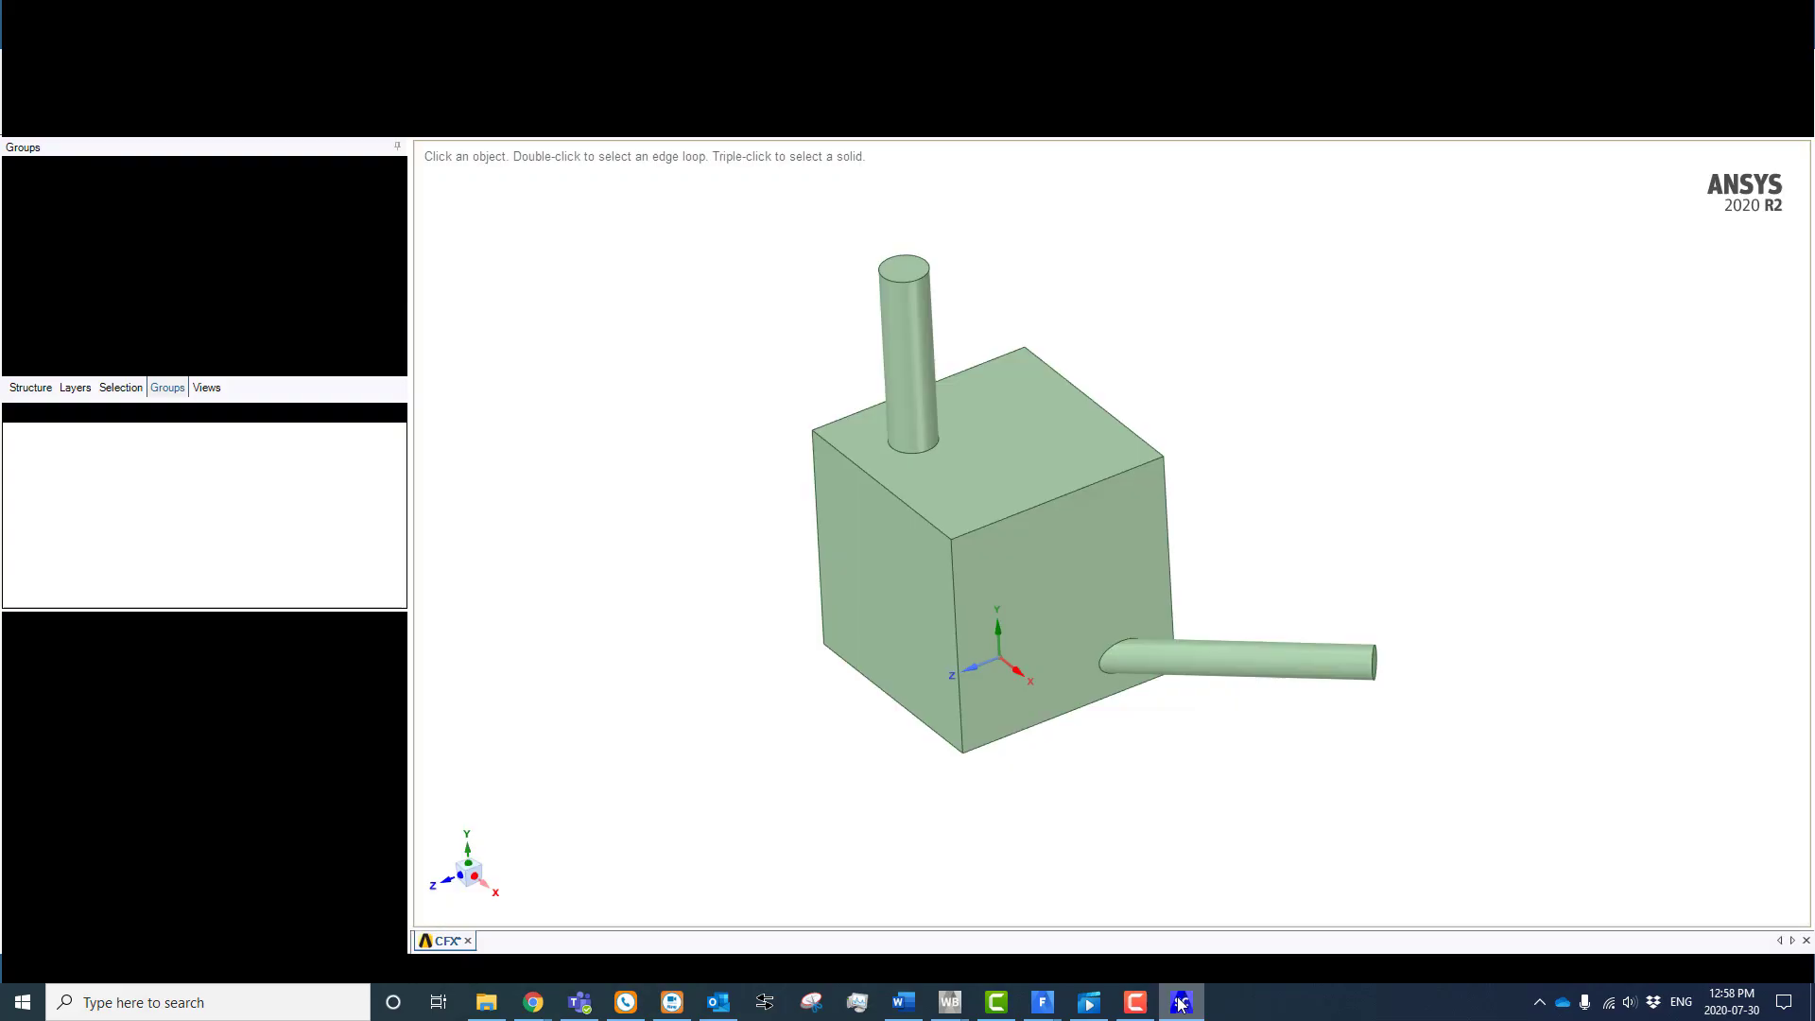
middle_drag(750, 728, 747, 770)
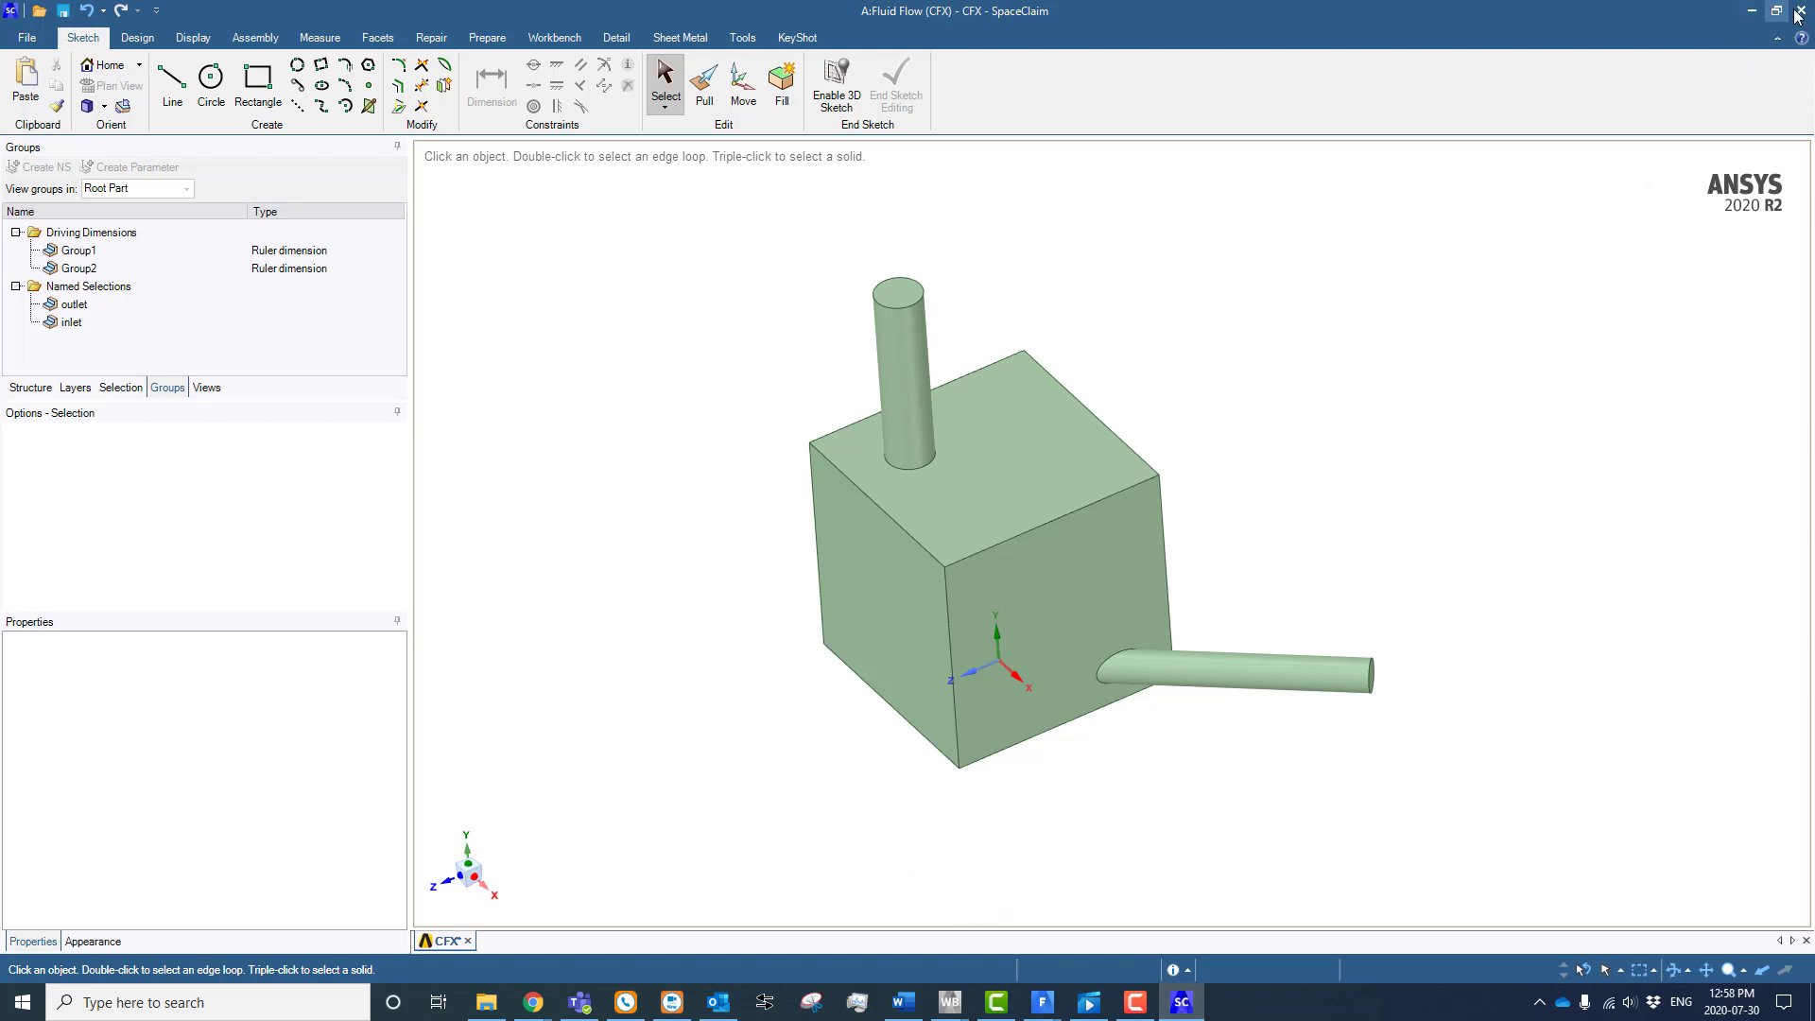
Switch back to Workbench and update the Mesh cell of the Fluid Flow (CFX) system
click(1750, 12)
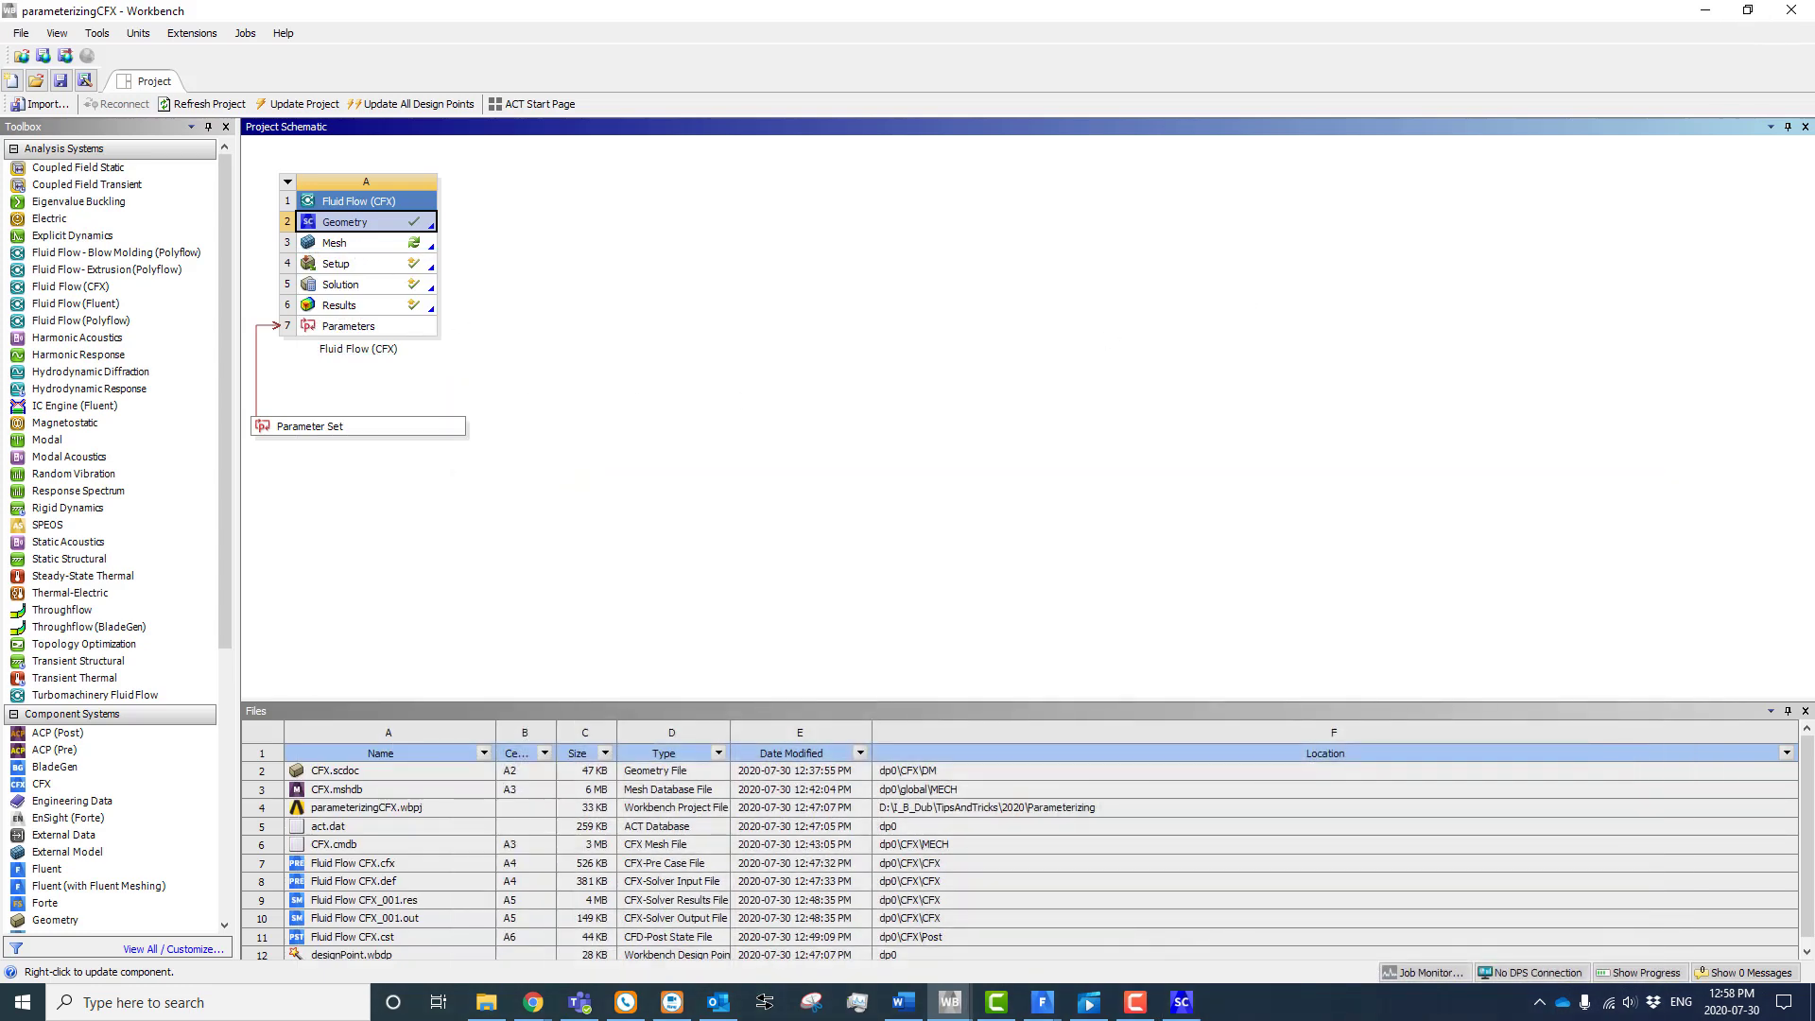
right_click(328, 244)
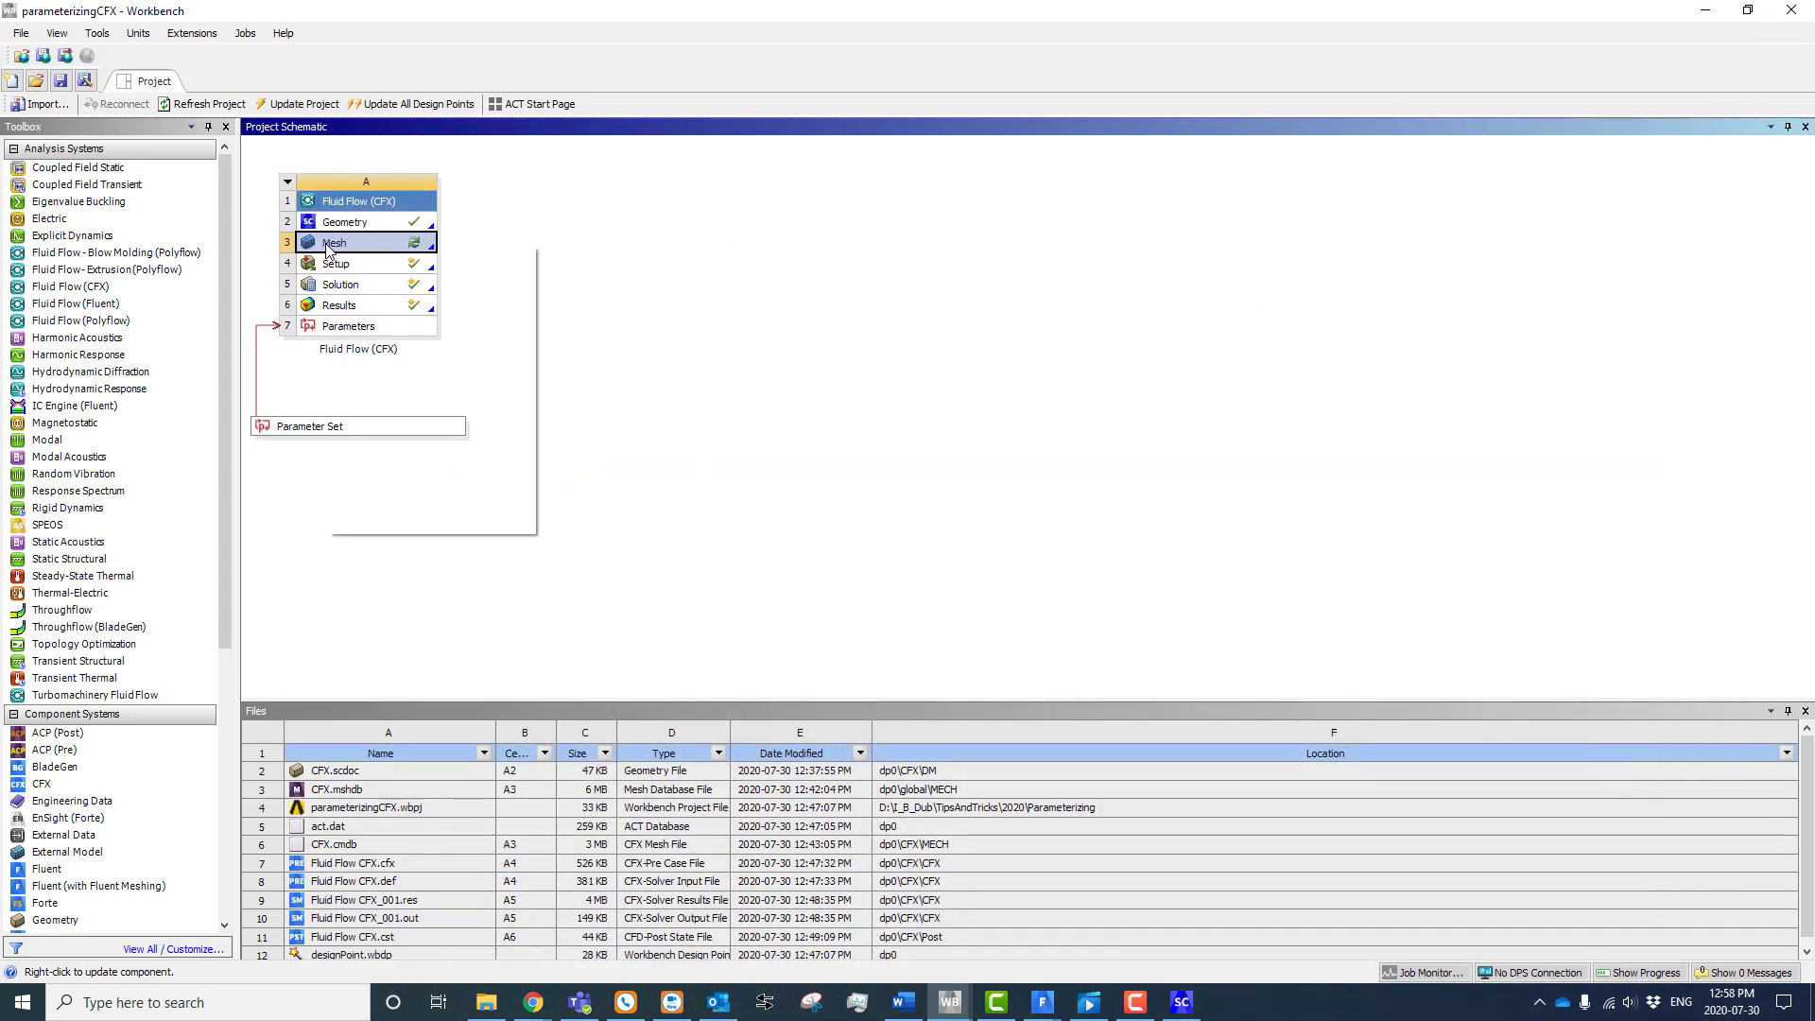
click(376, 350)
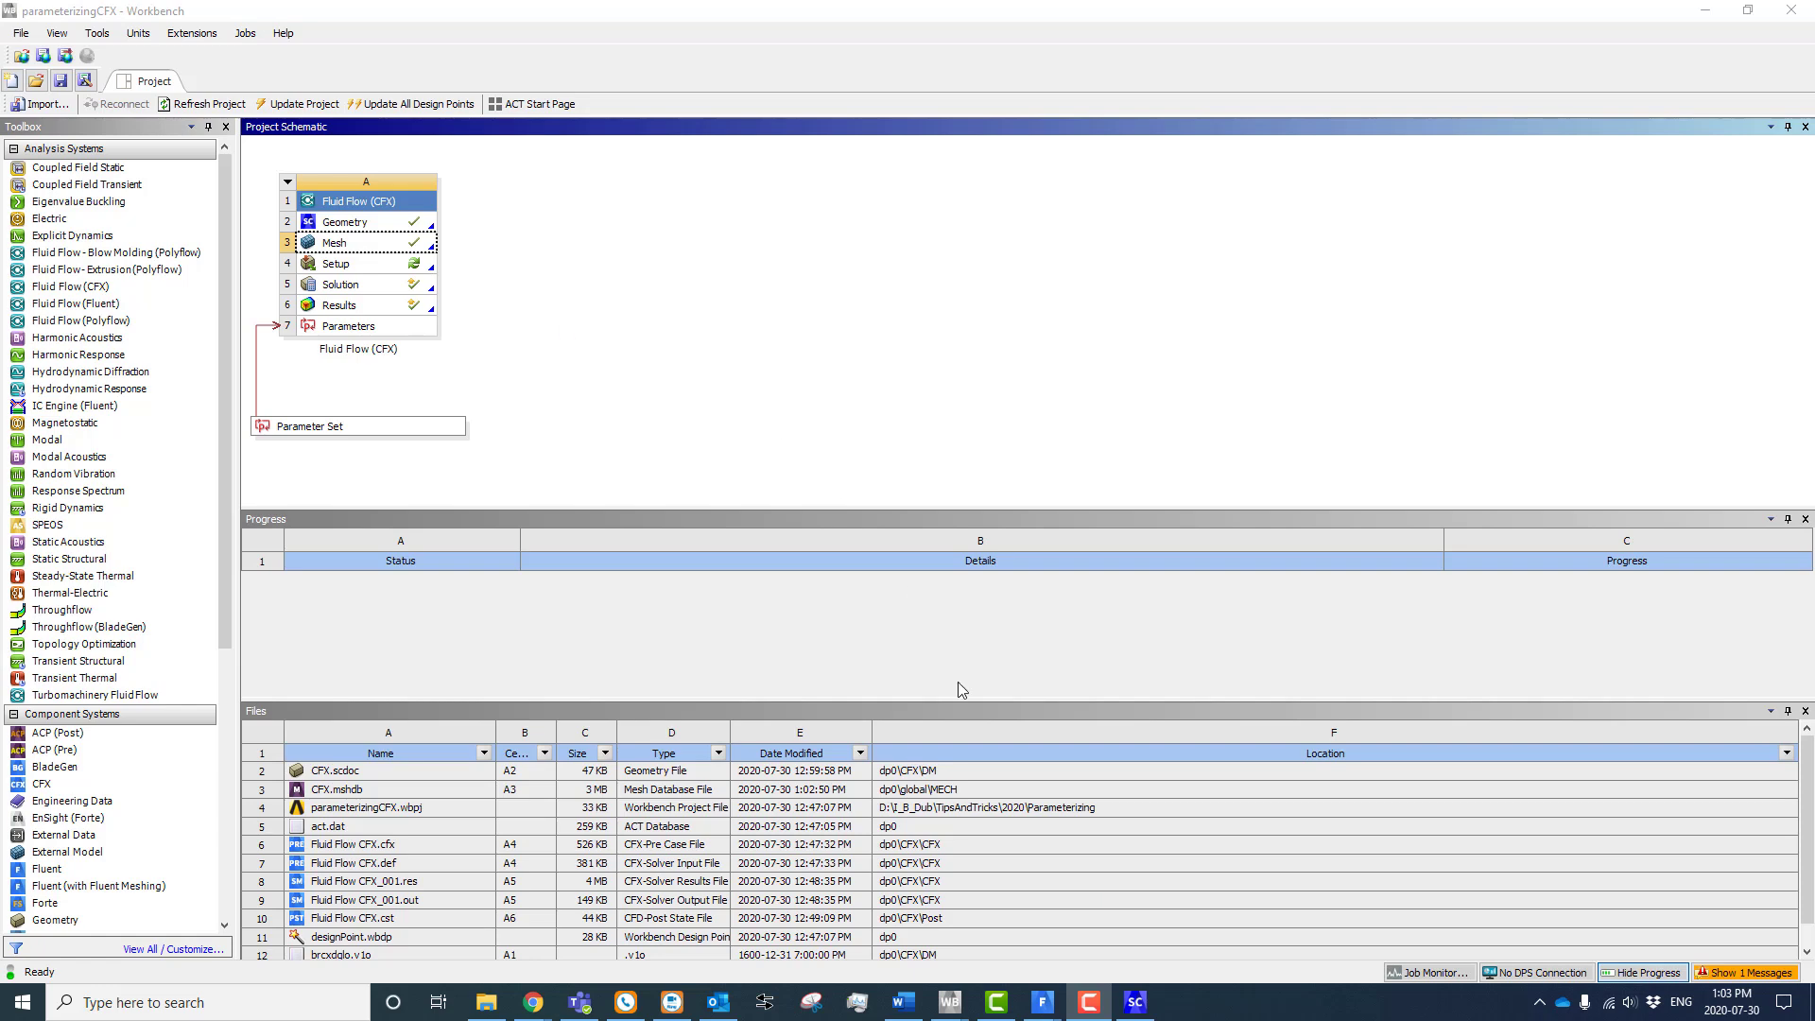
Switch to the Geom model in SpaceClaim and examine the circular face around the origin up close
click(1143, 1011)
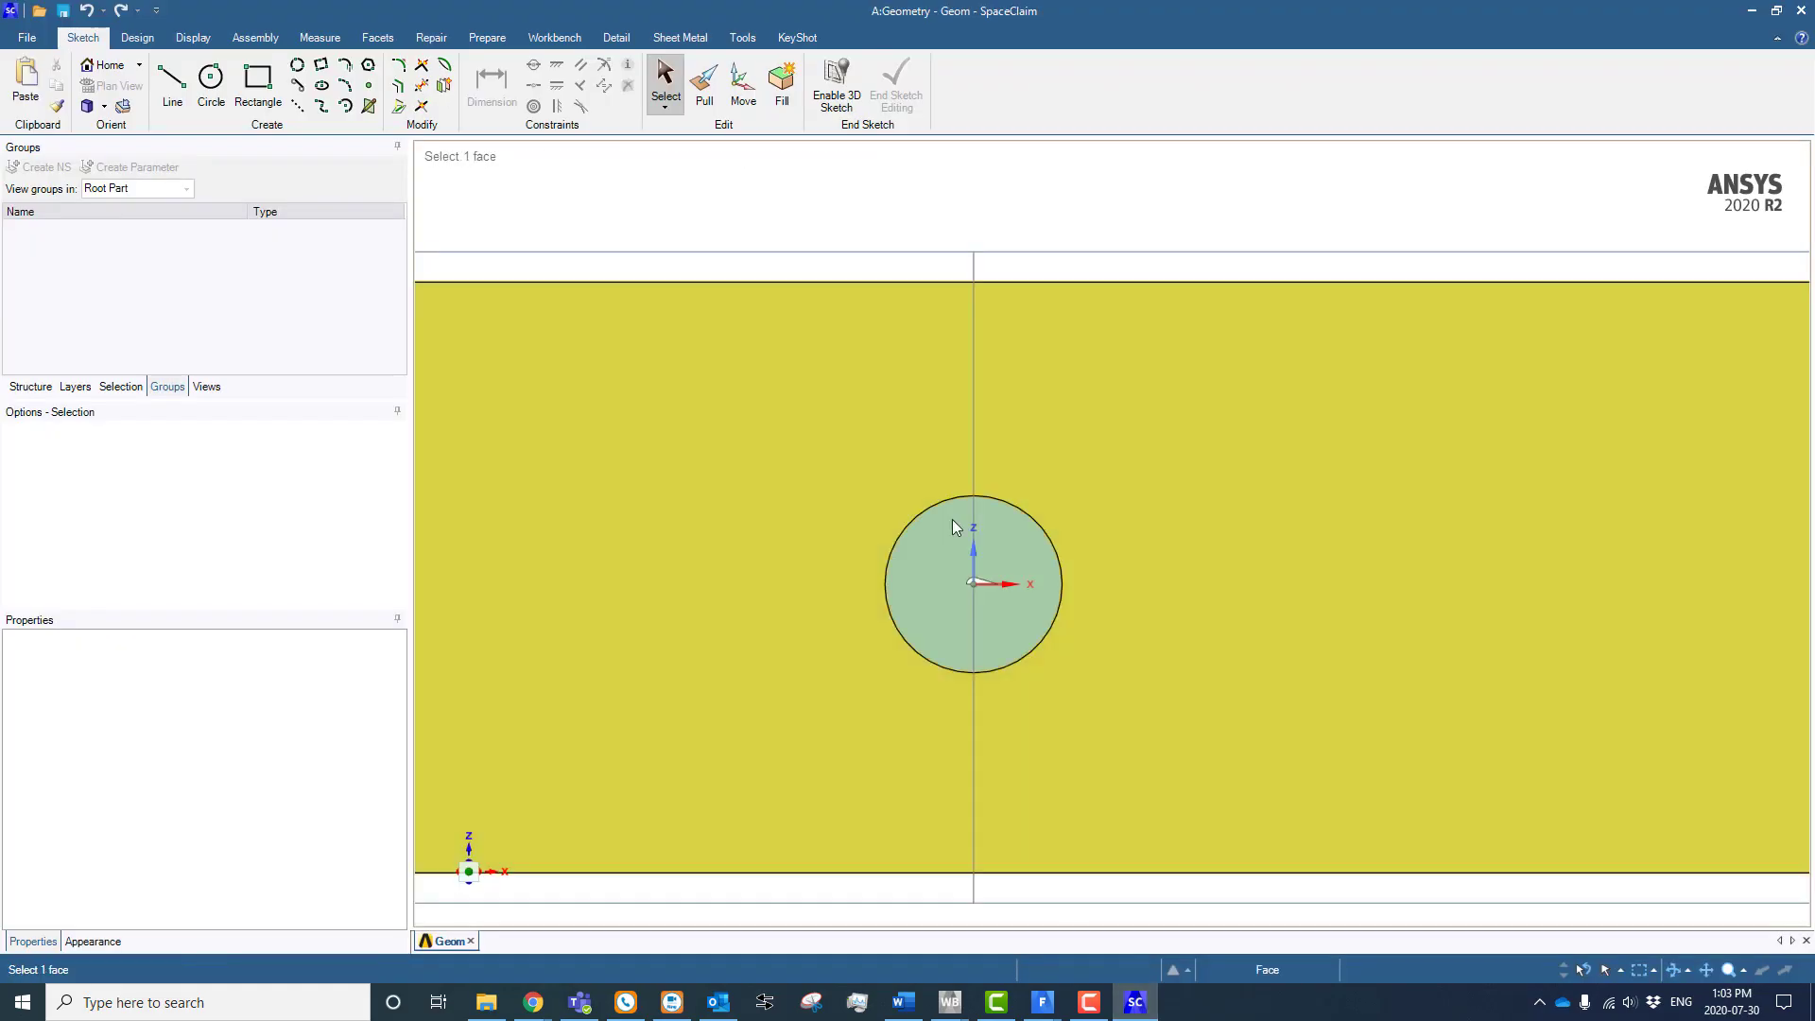
scroll(1051, 633, up, 5)
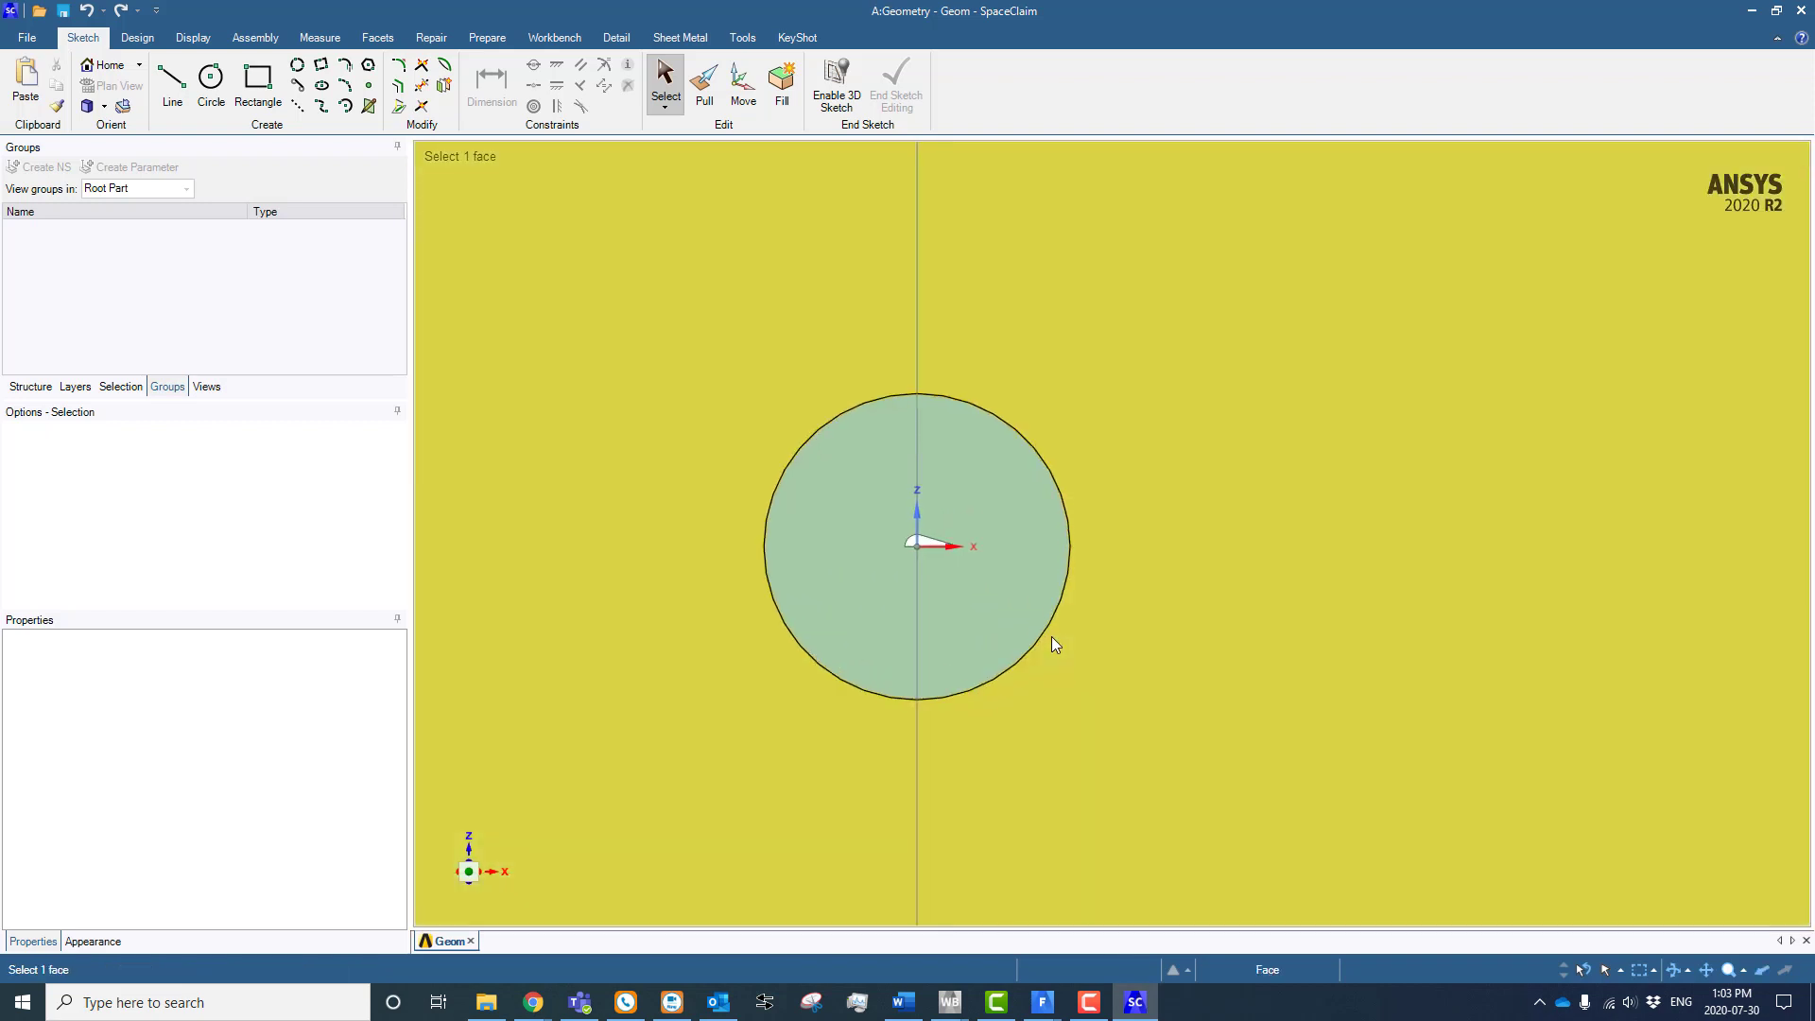
mouse_move(1165, 683)
shift+middle_down()
mouse_move(1370, 681)
mouse_move(1350, 728)
shift+middle_up()
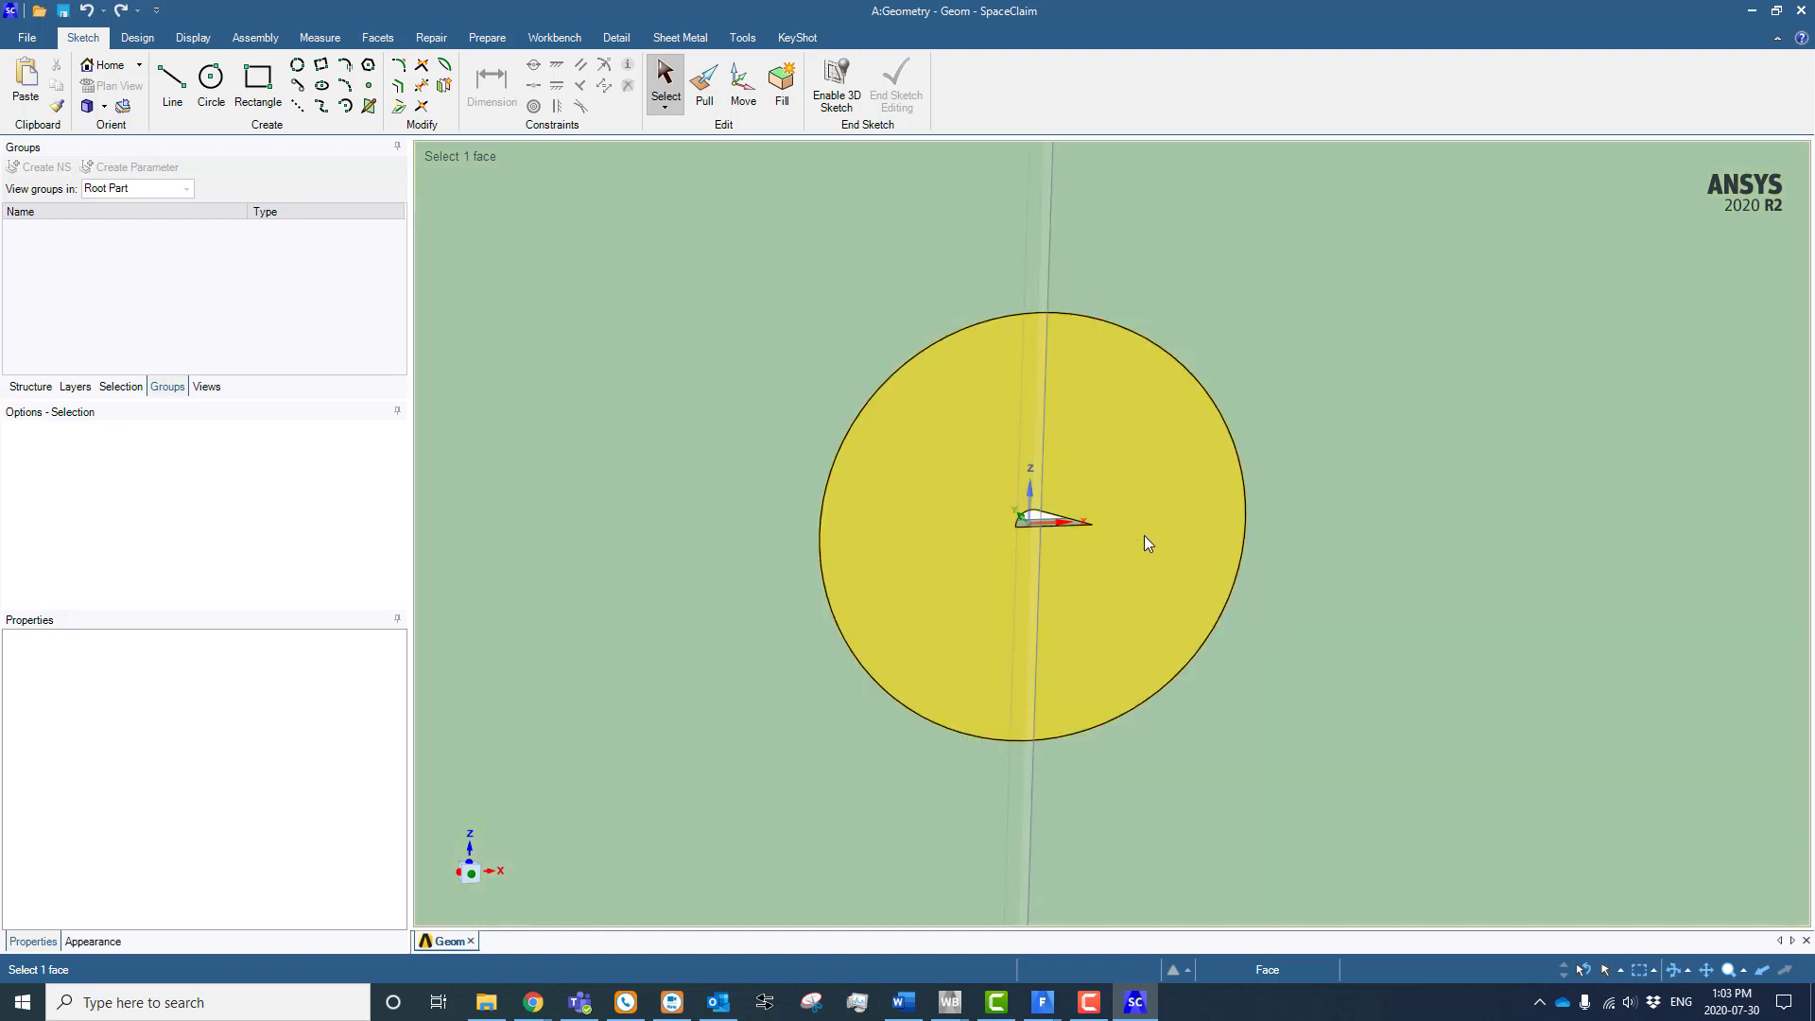
middle_drag(1144, 544, 994, 497)
scroll(966, 497, down, 4)
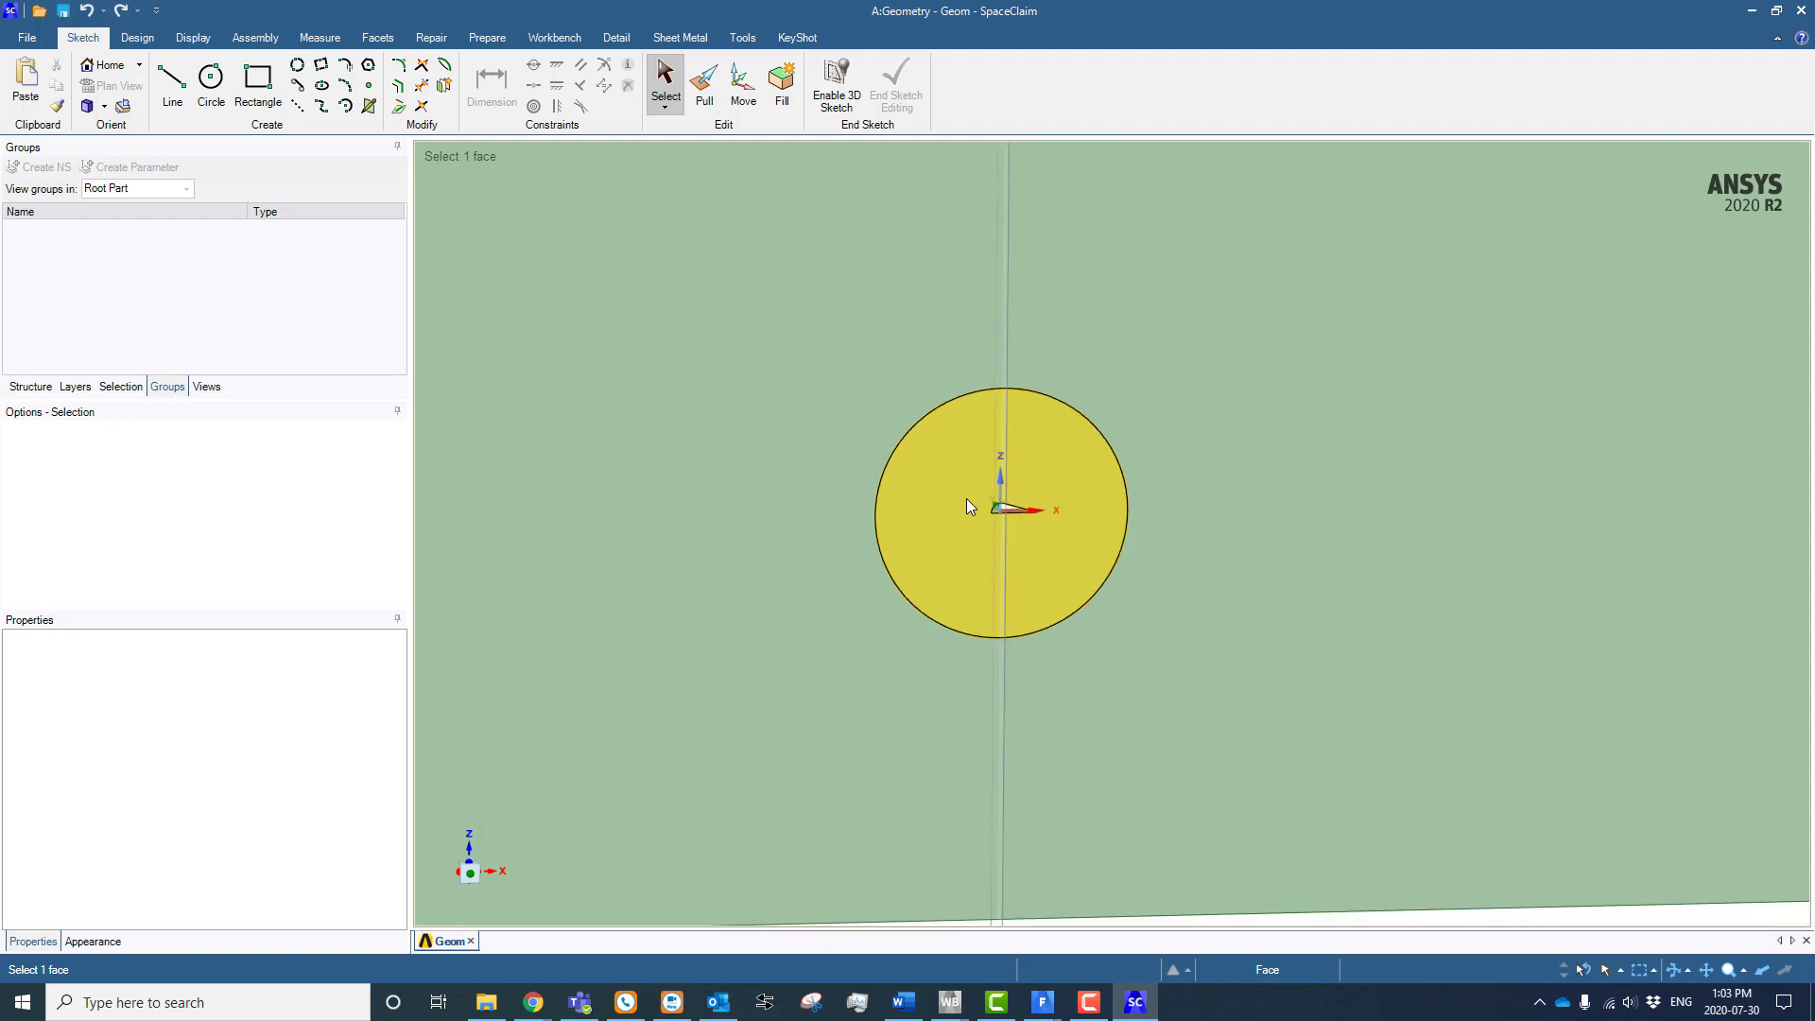
Examine the circular body around the origin and the two perpendicular reference planes crossing it
middle_drag(960, 484, 977, 427)
click(1102, 583)
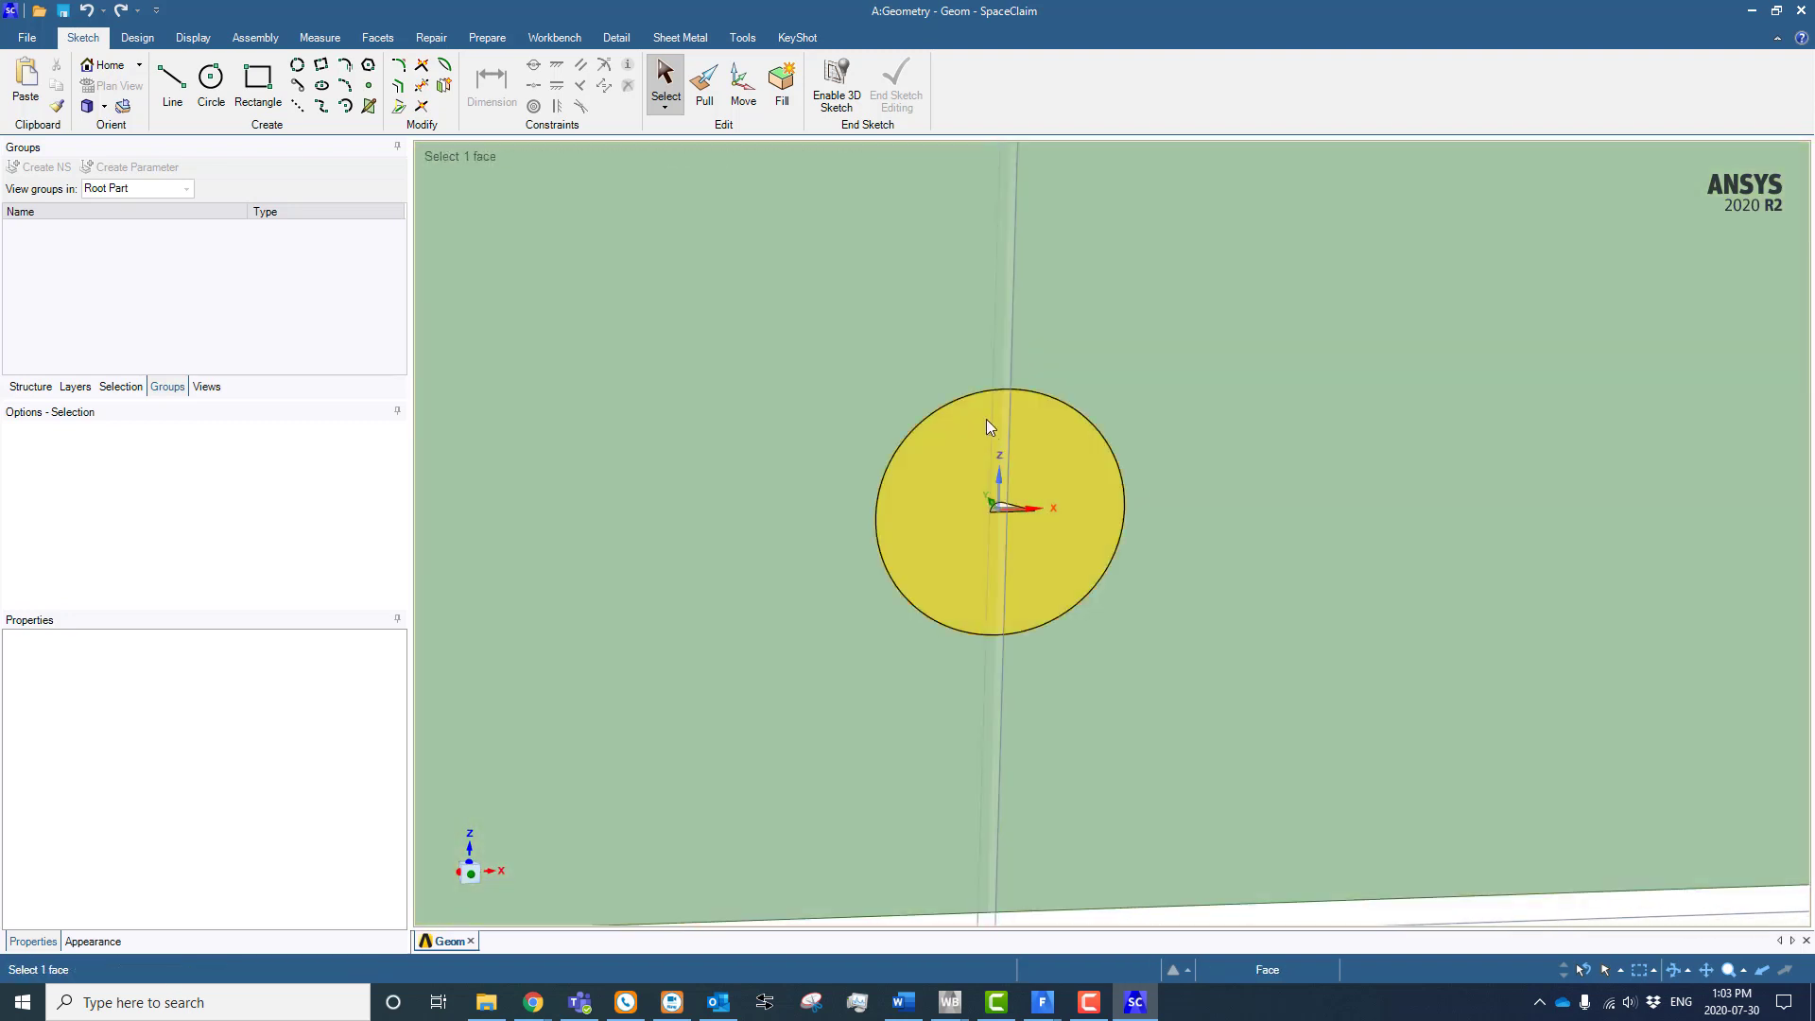
scroll(1089, 584, down, 3)
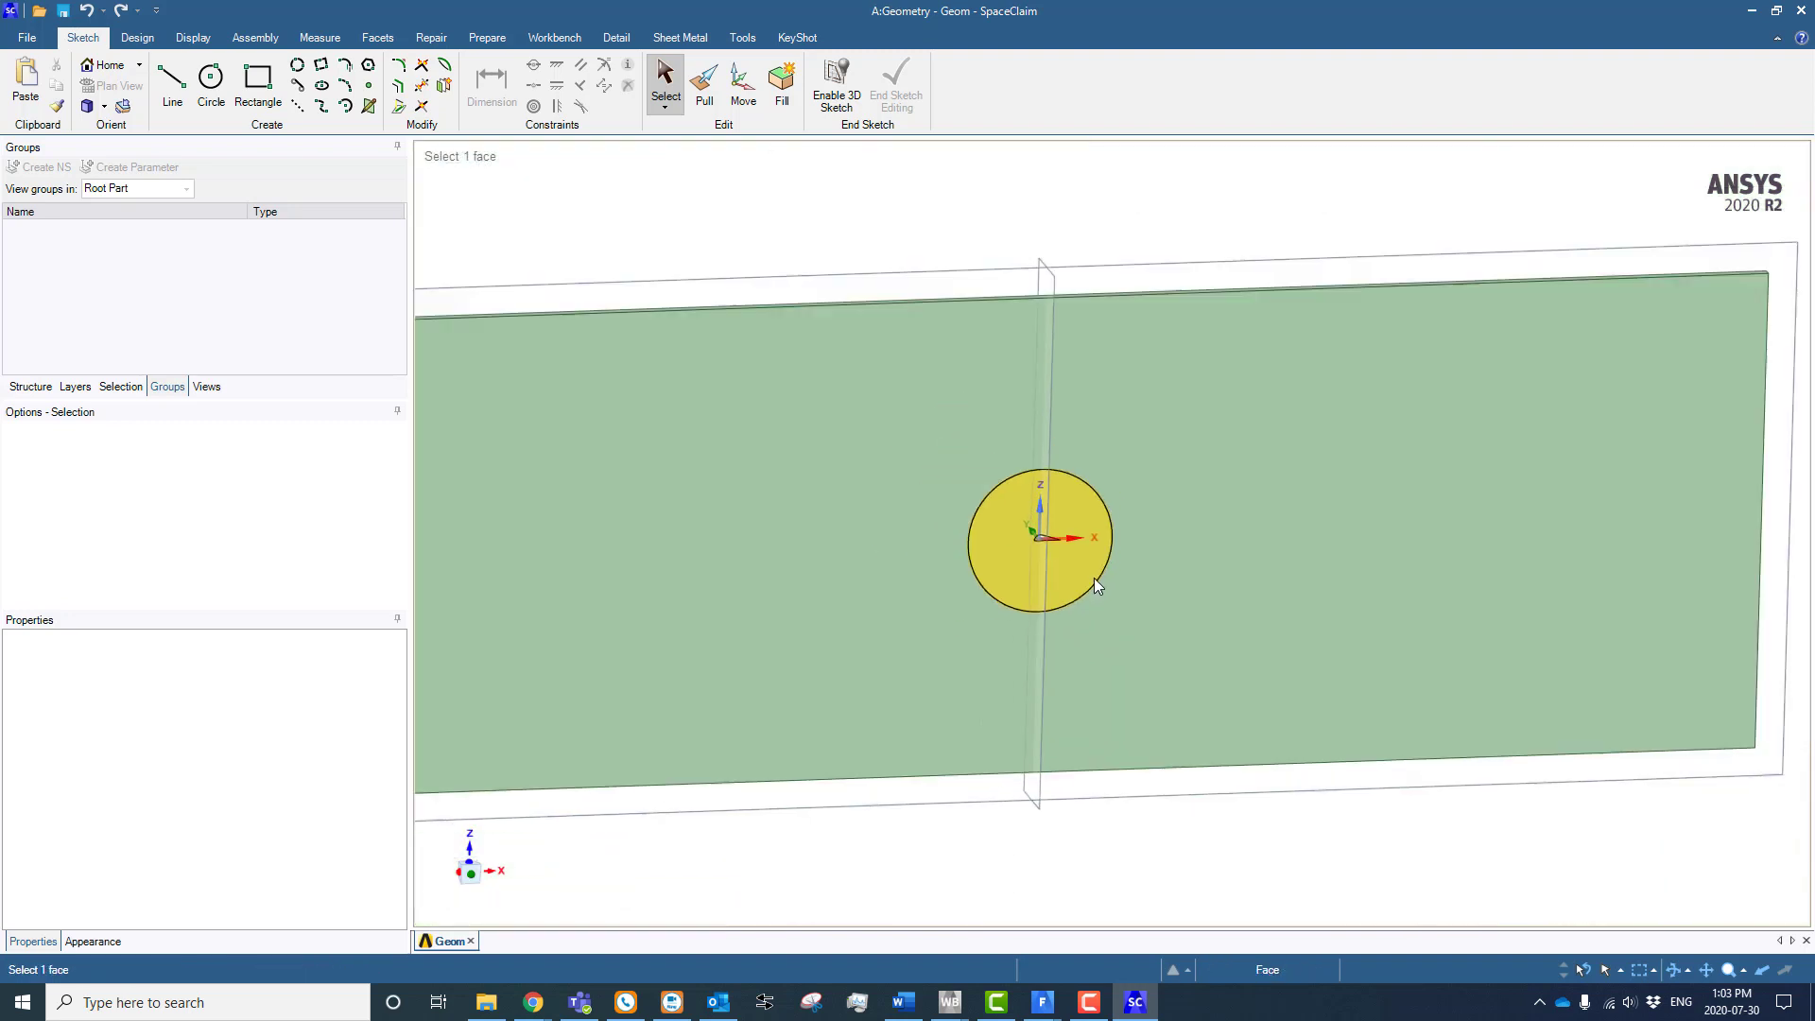
click(860, 233)
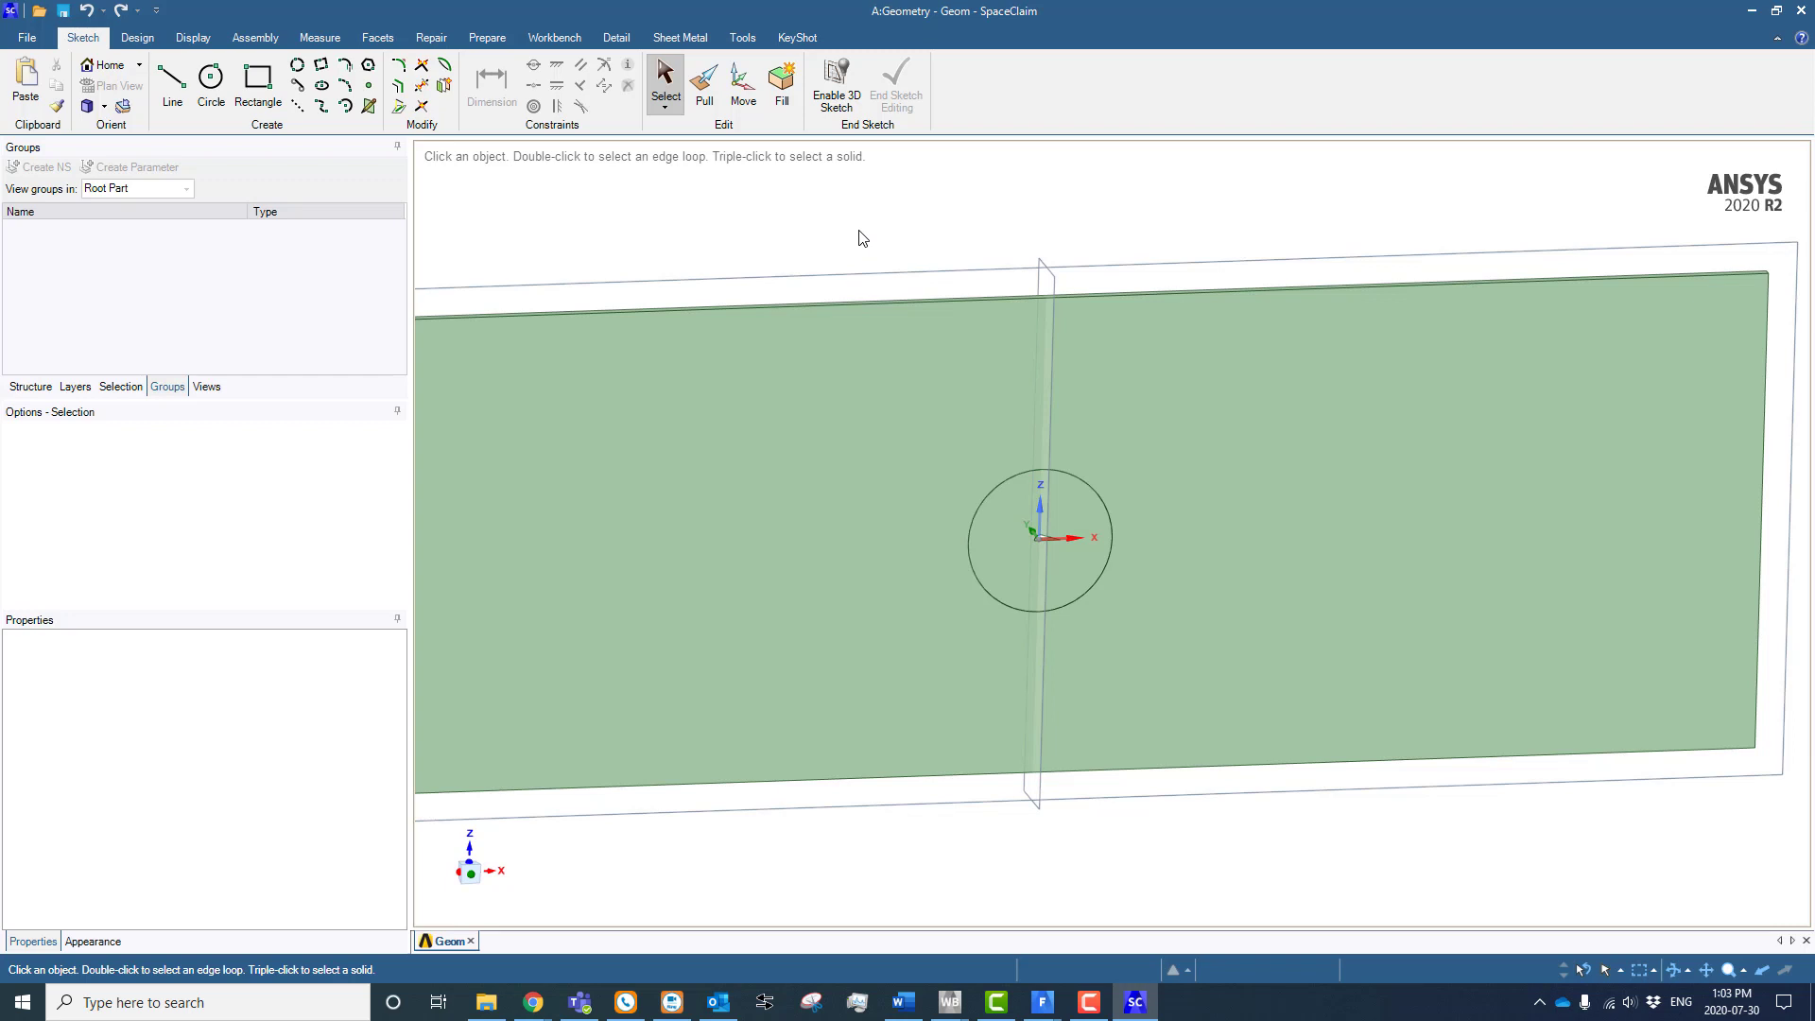
click(1061, 268)
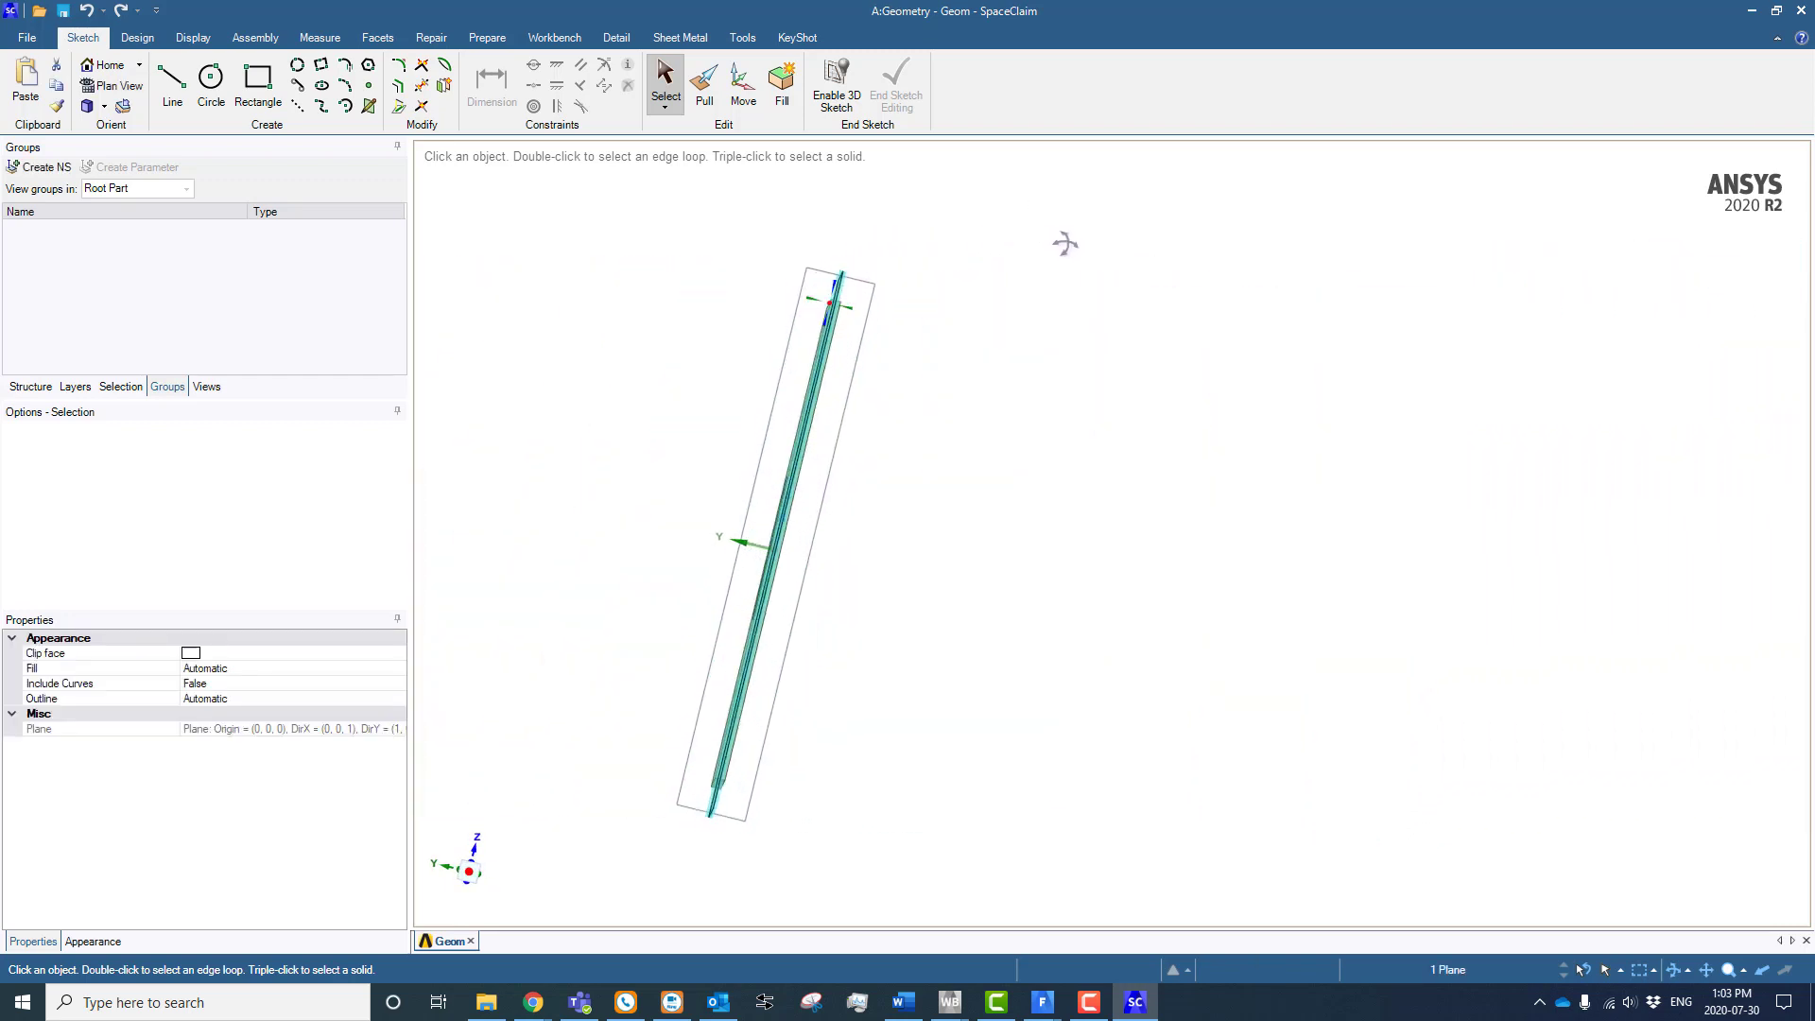
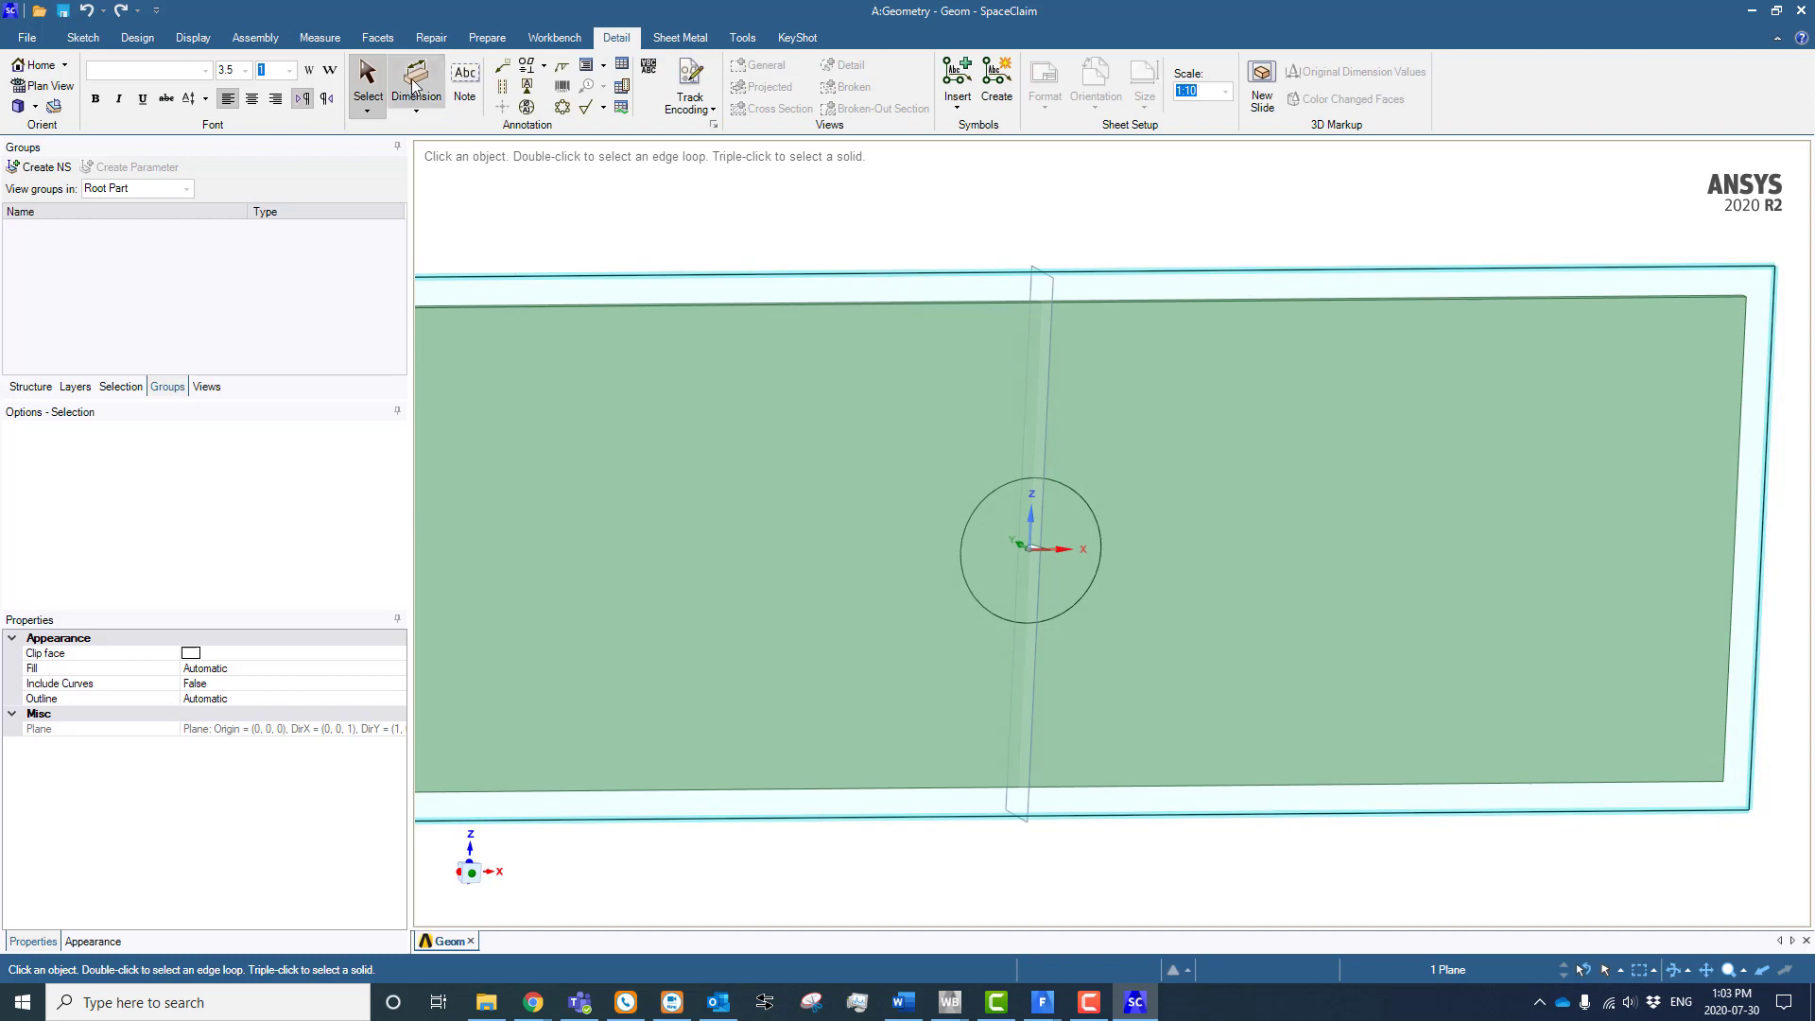
Add an angular dimension between the flat lower face of the central cutout and the vertical reference plane
click(416, 80)
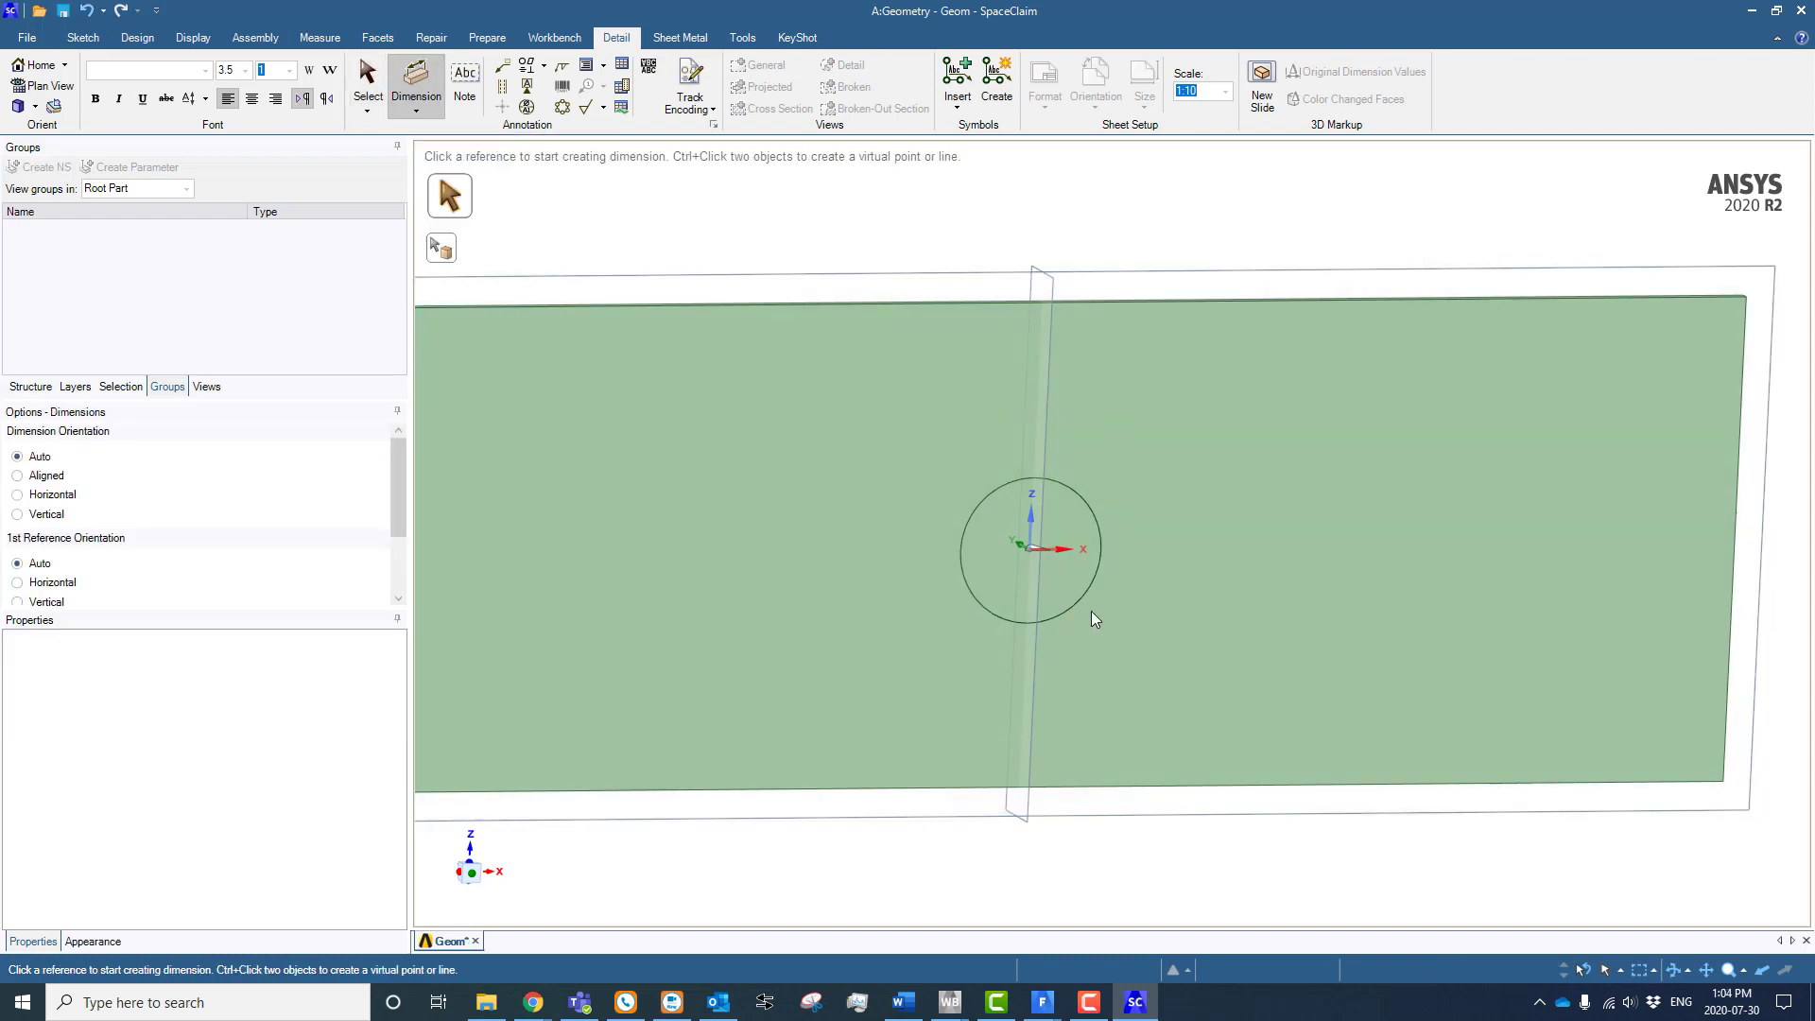
scroll(1096, 568, up, 5)
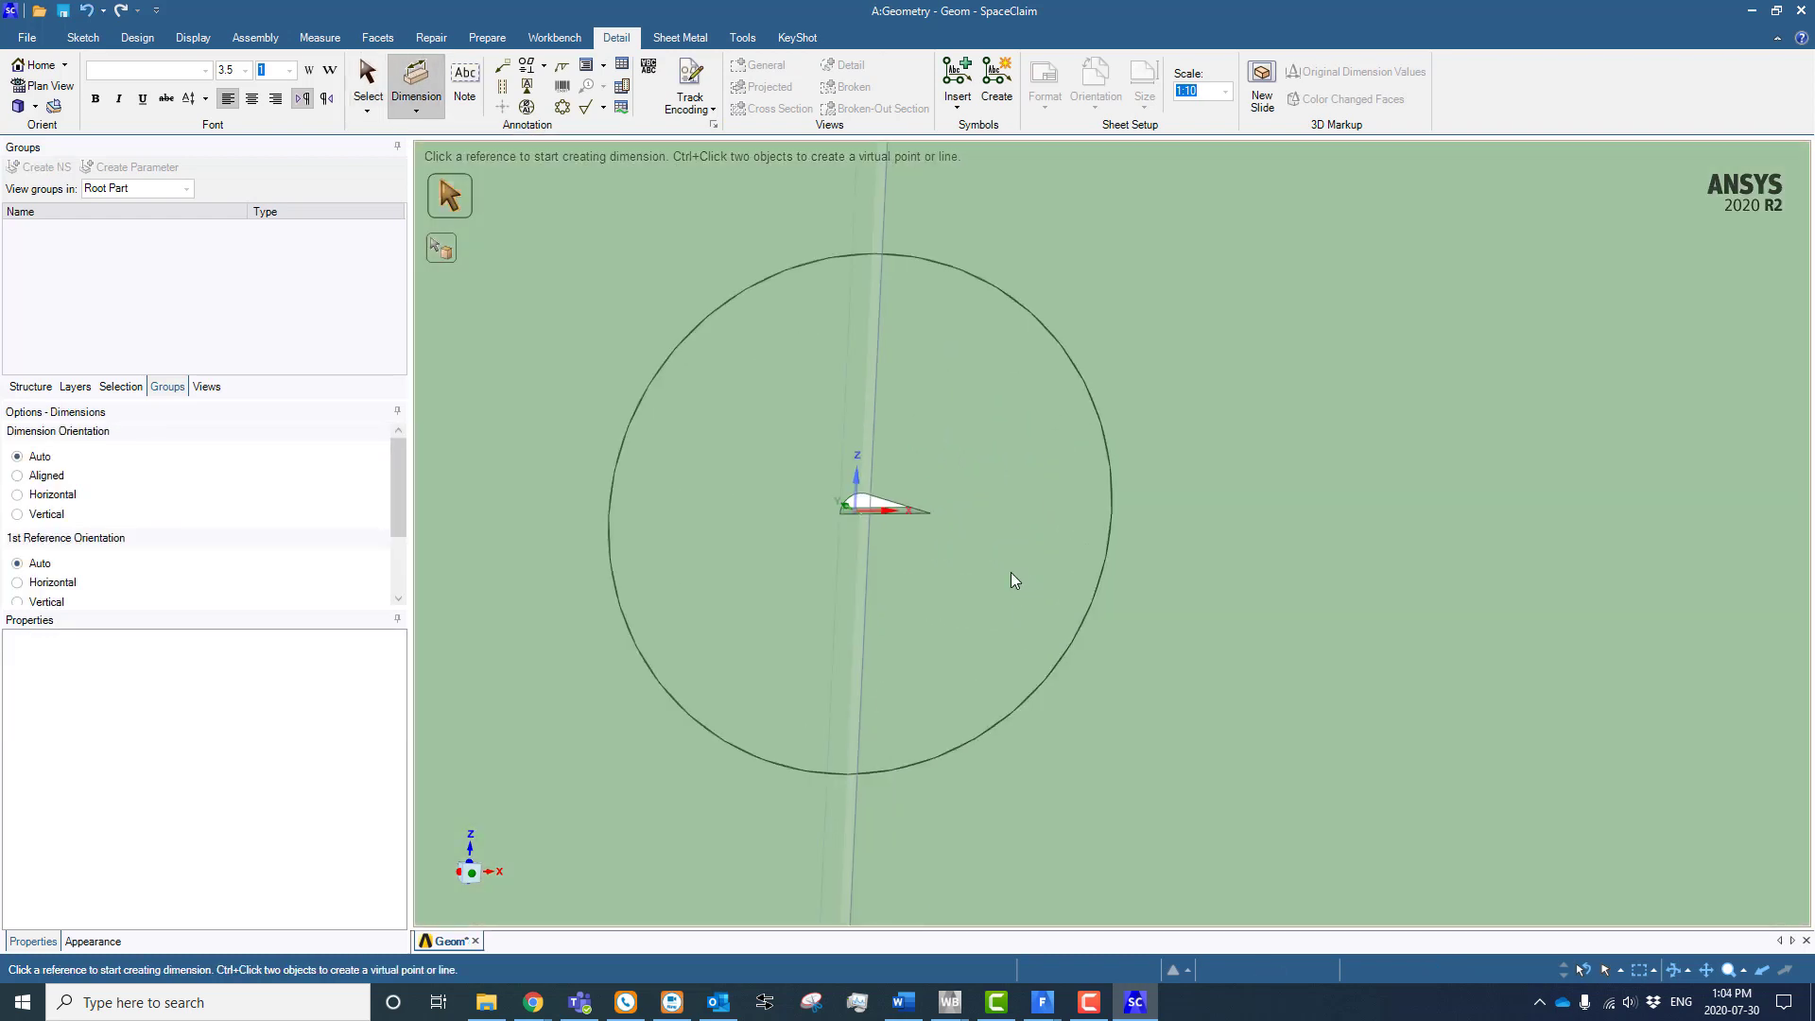
shift+middle_drag(1012, 576, 1215, 581)
scroll(1159, 570, up, 5)
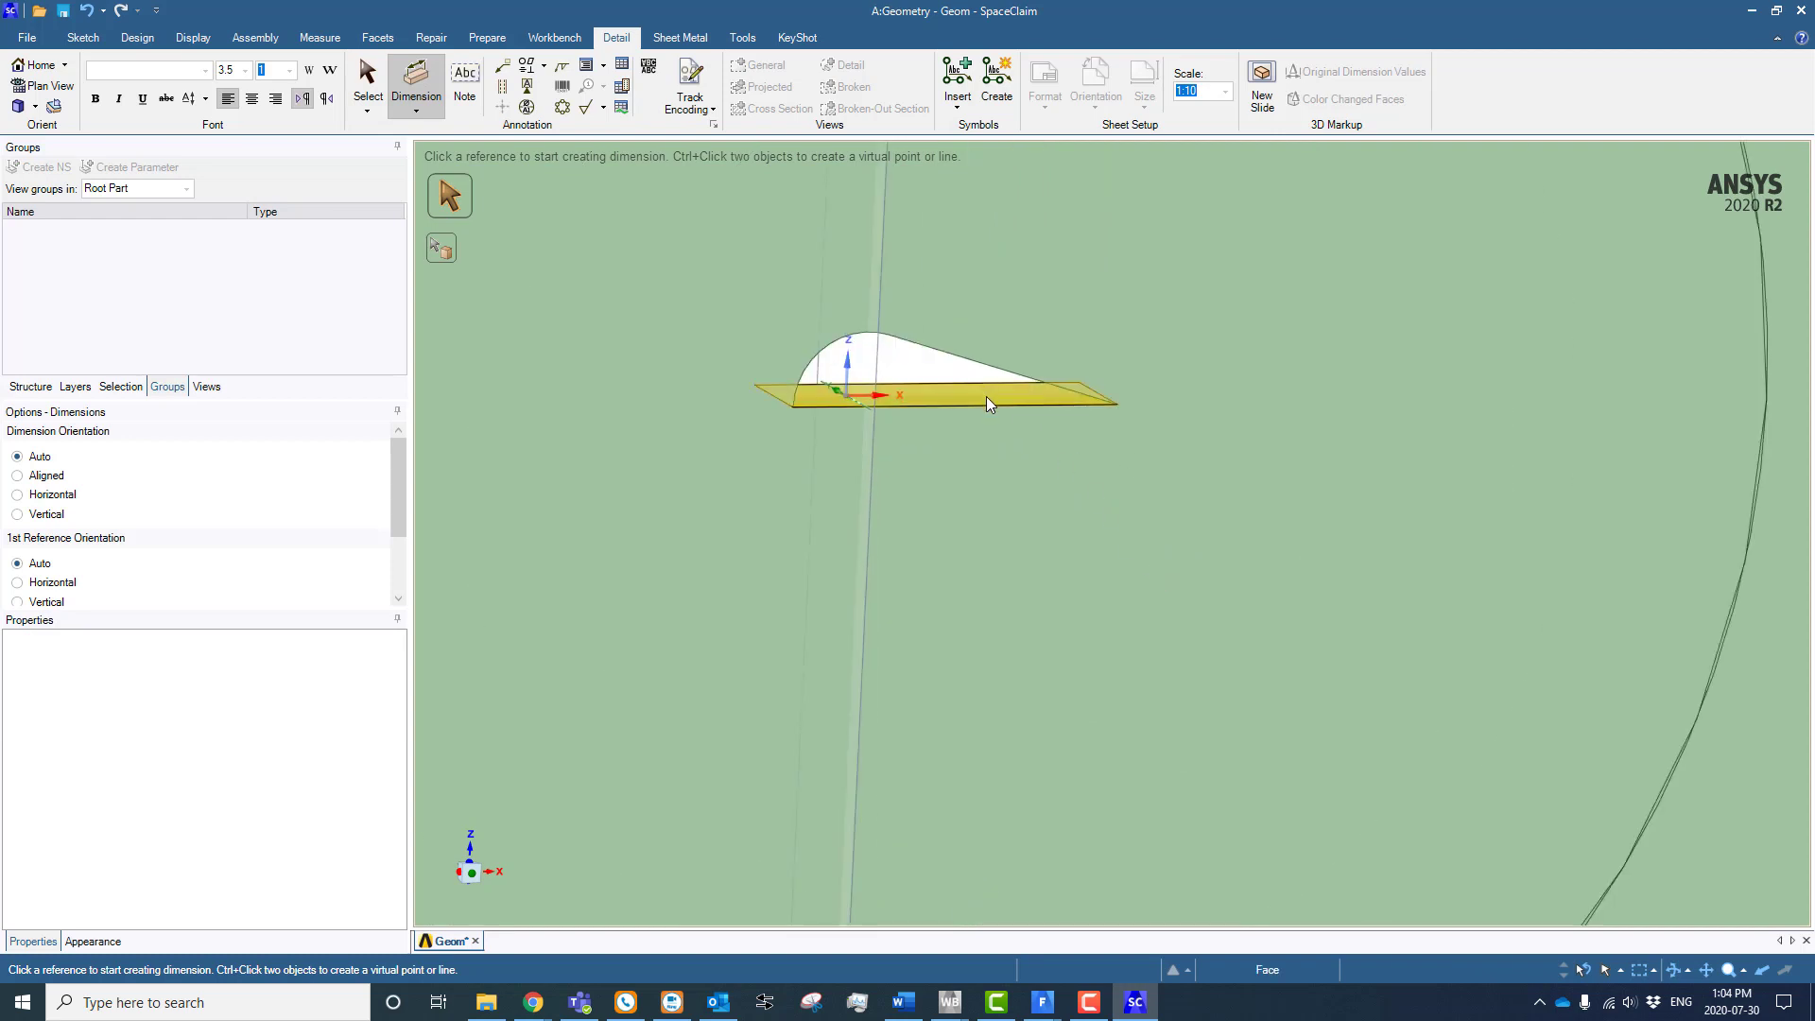
click(1018, 444)
scroll(1024, 469, down, 6)
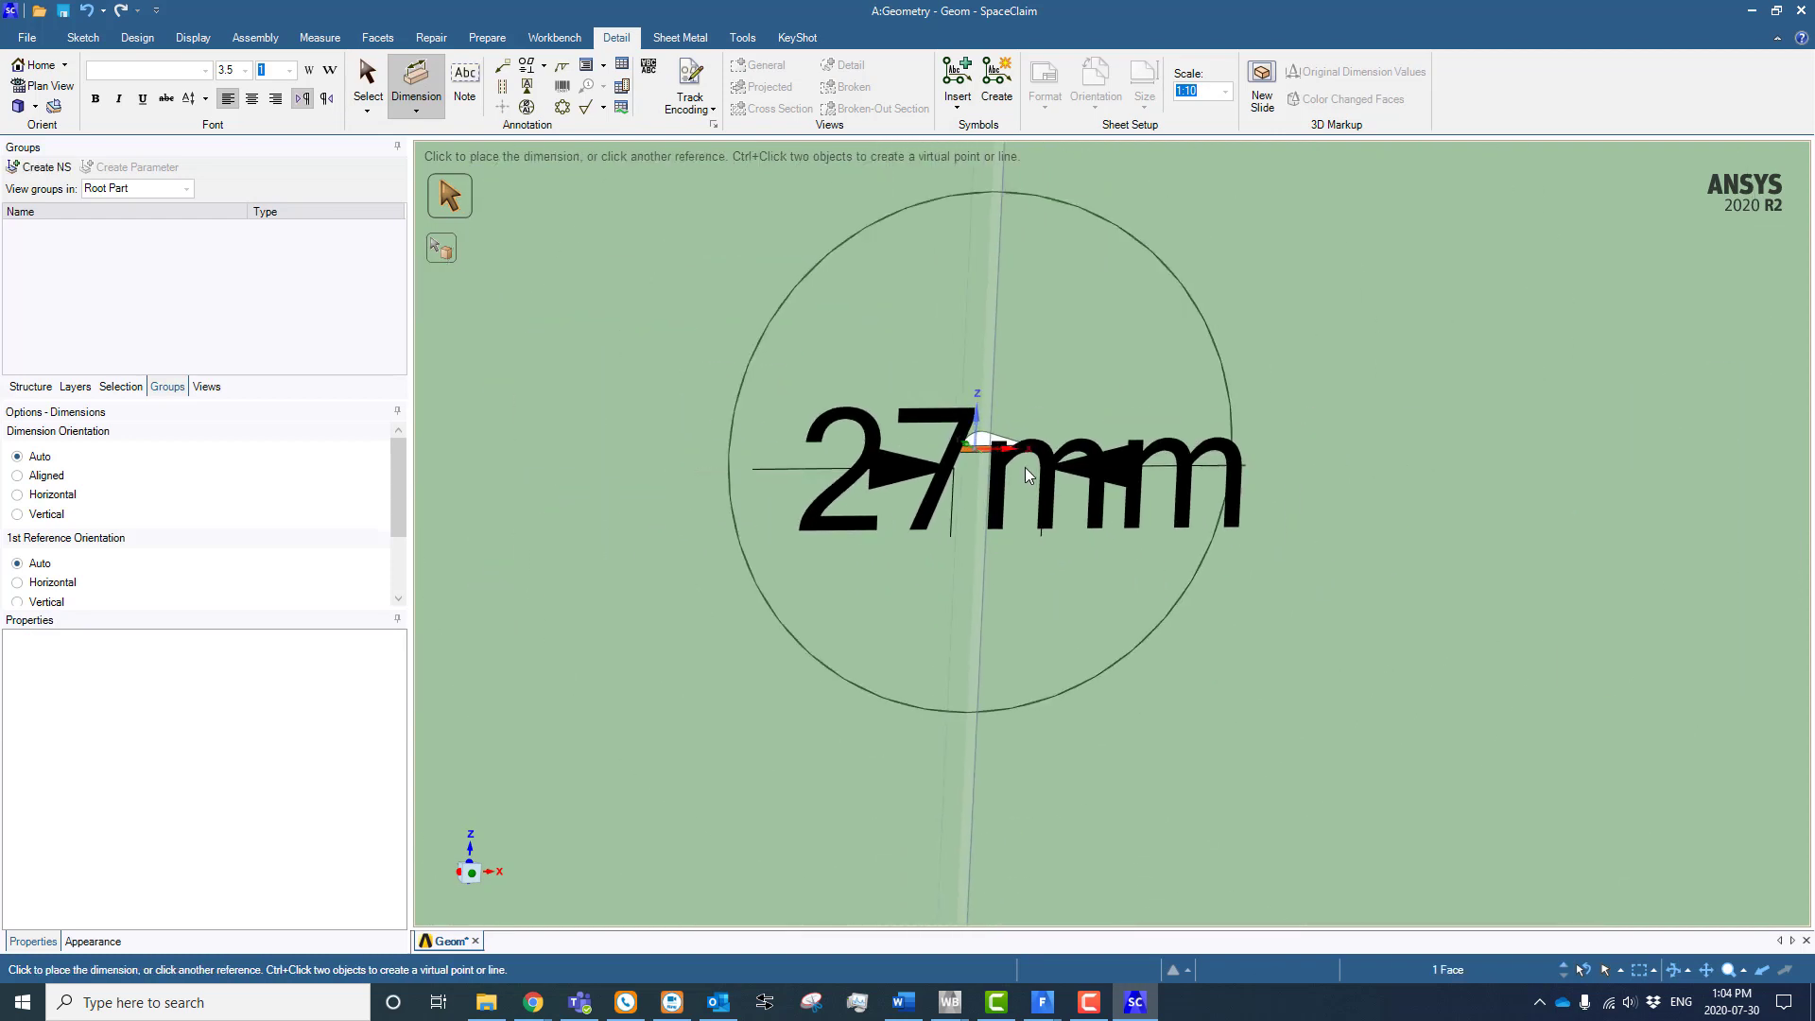
scroll(1029, 461, down, 4)
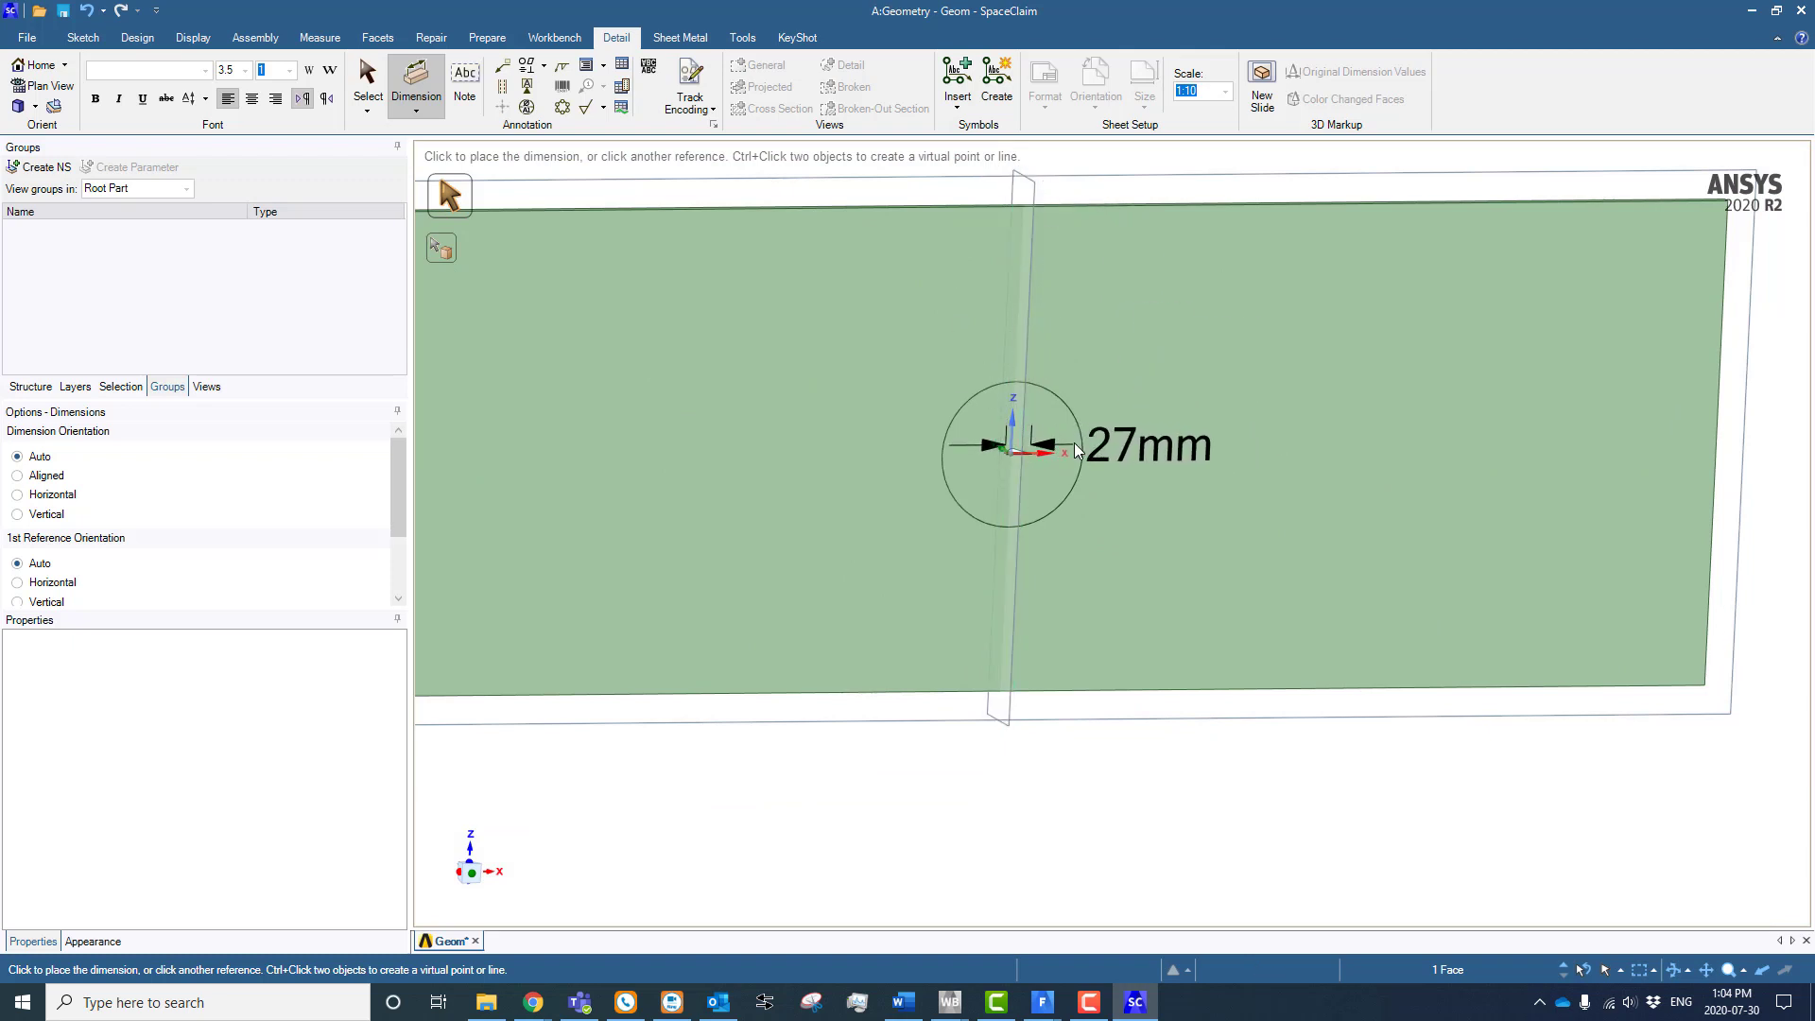
click(1038, 192)
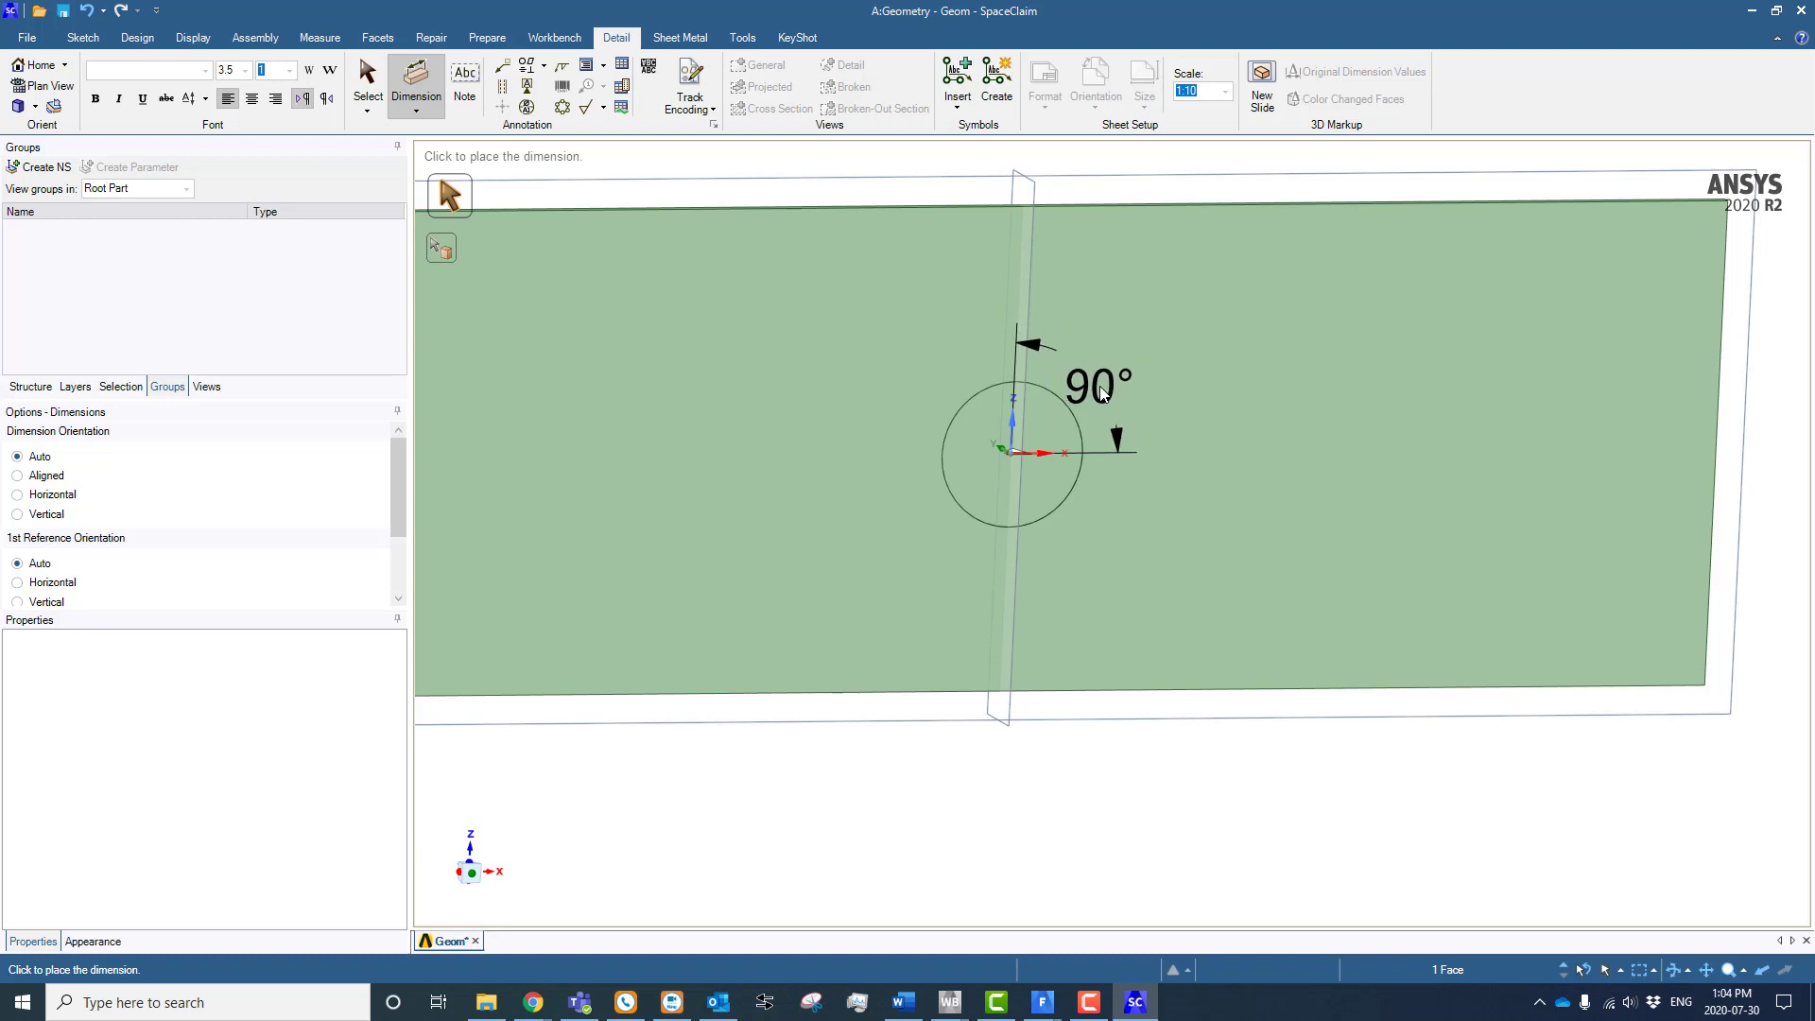
click(1102, 395)
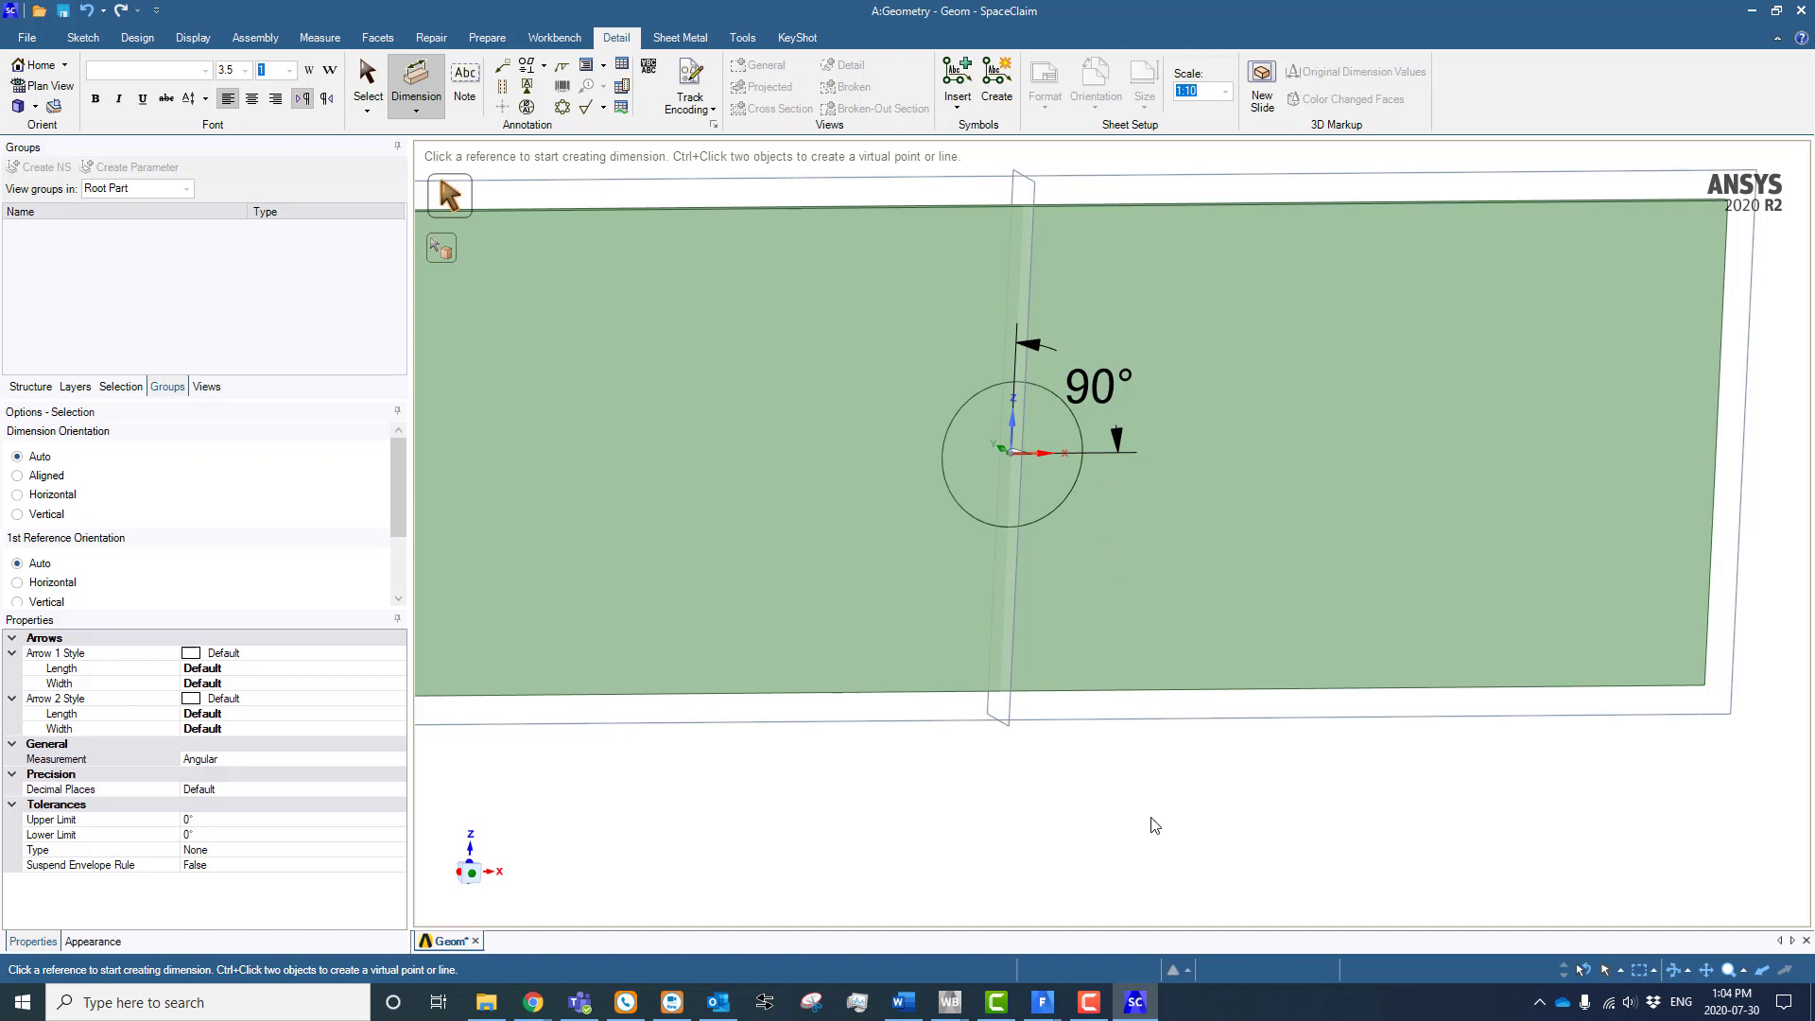
key(Escape)
Start the Move tool and select the circular body around the origin with the Smart selection filter enabled
mouse_move(1160, 814)
middle_down()
mouse_move(1138, 798)
mouse_move(1191, 813)
middle_up()
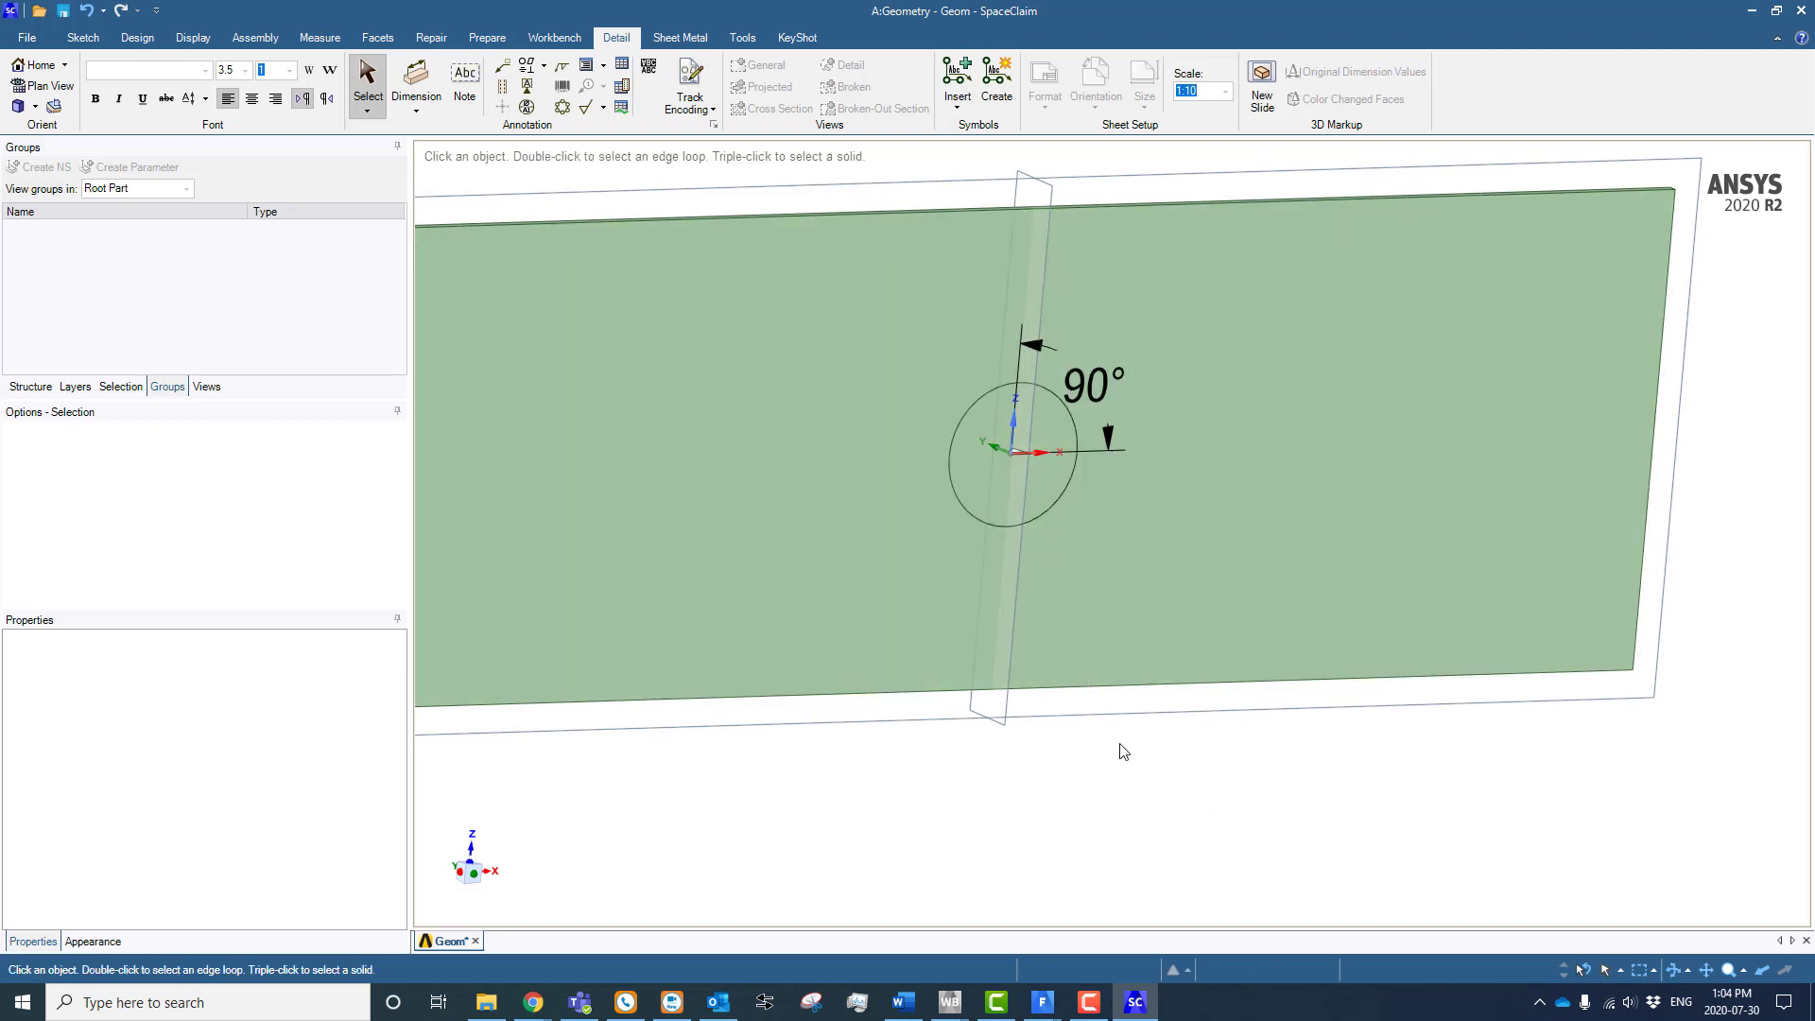
scroll(1120, 751, up, 2)
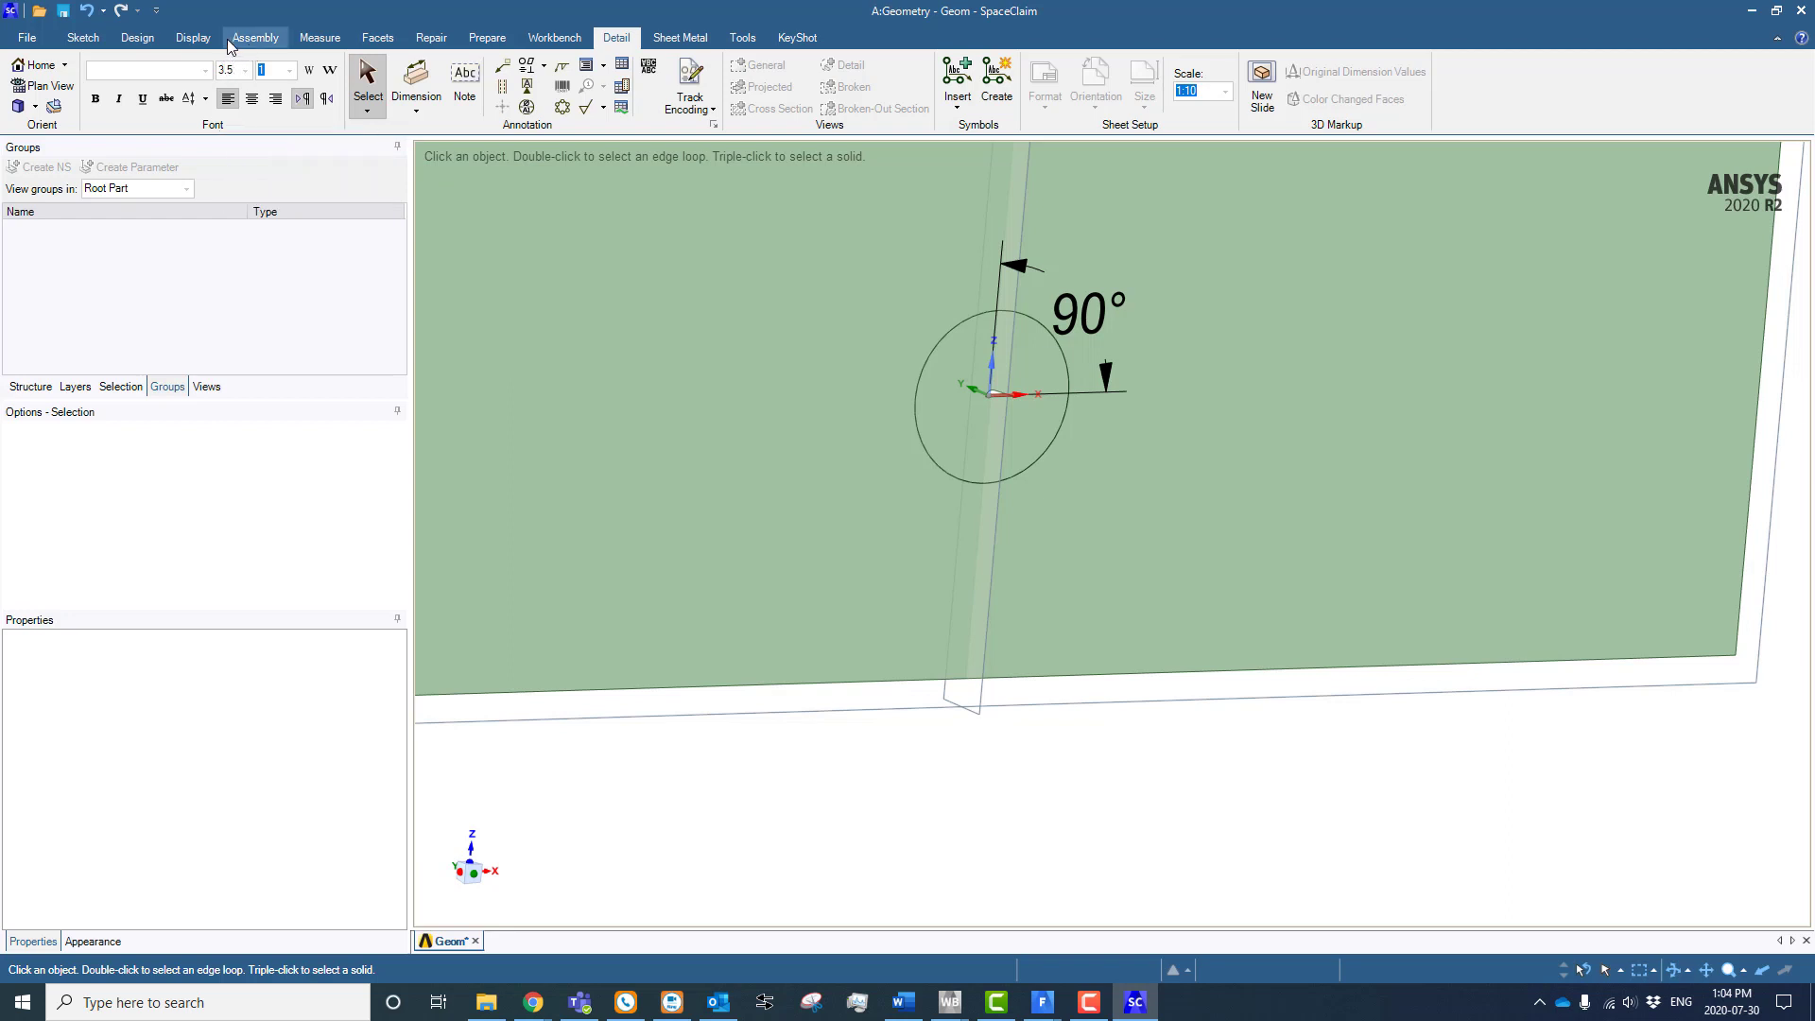
click(133, 40)
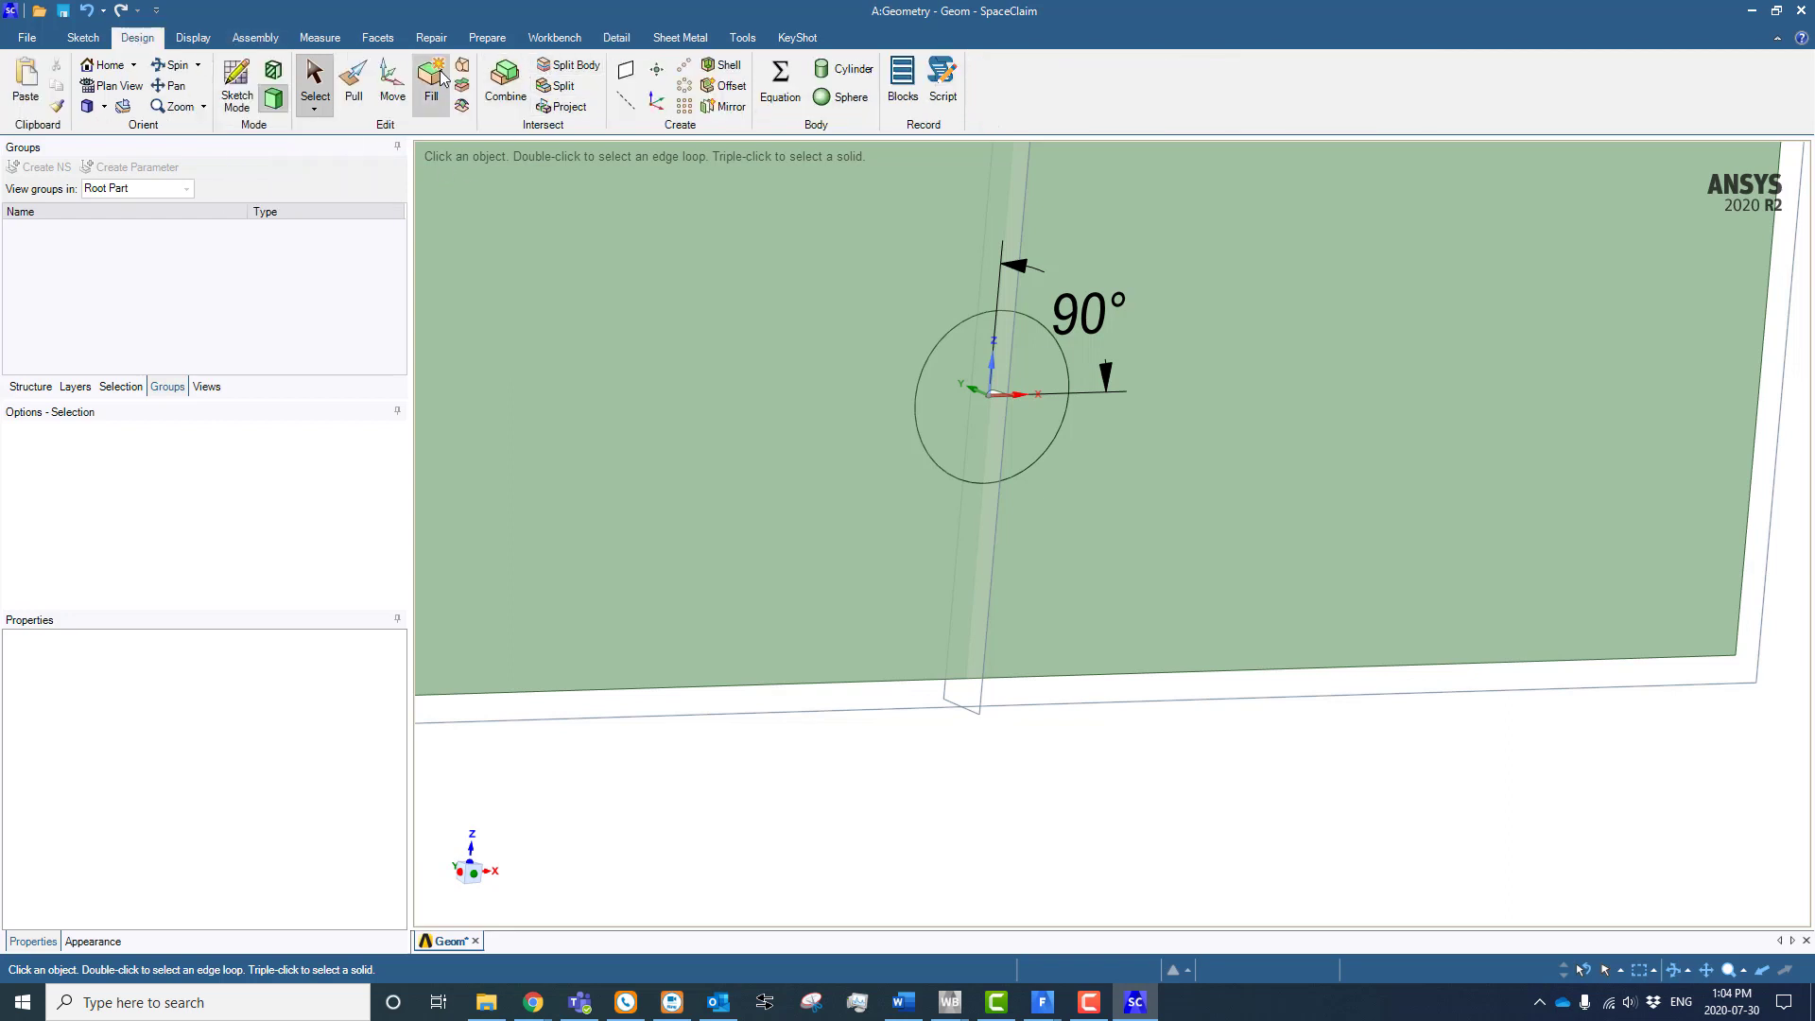
click(393, 87)
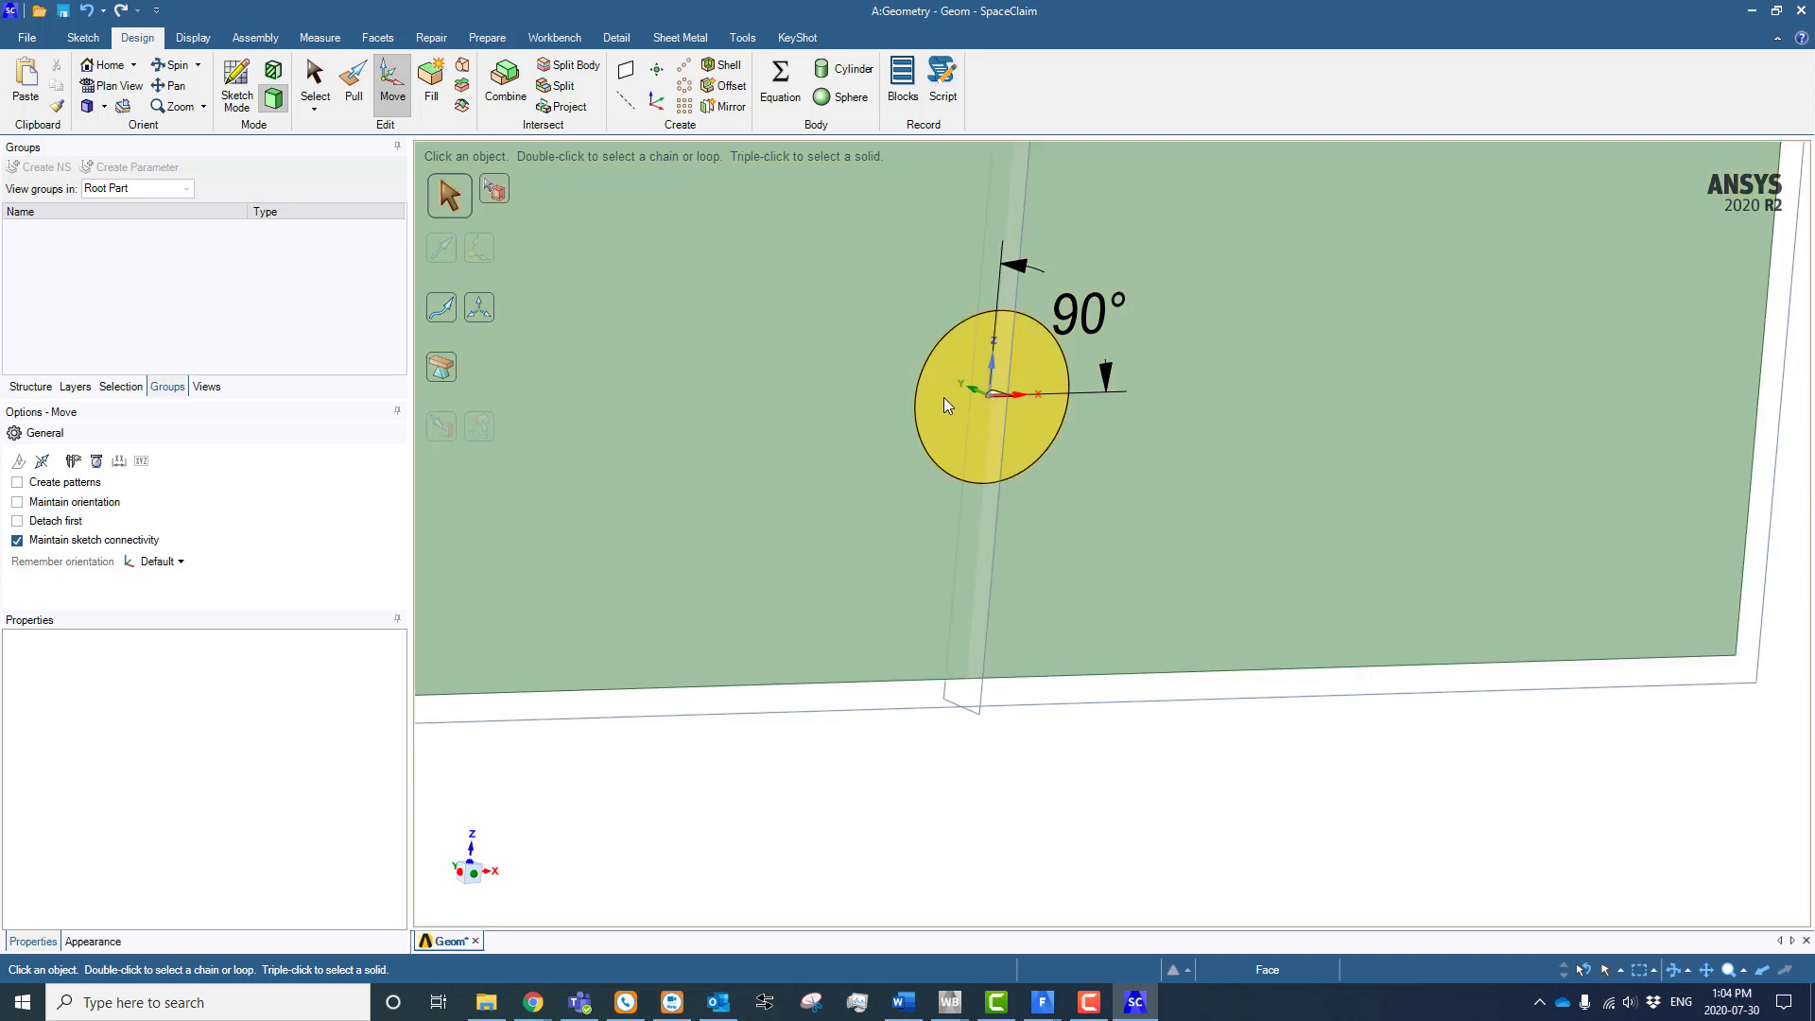
click(1623, 971)
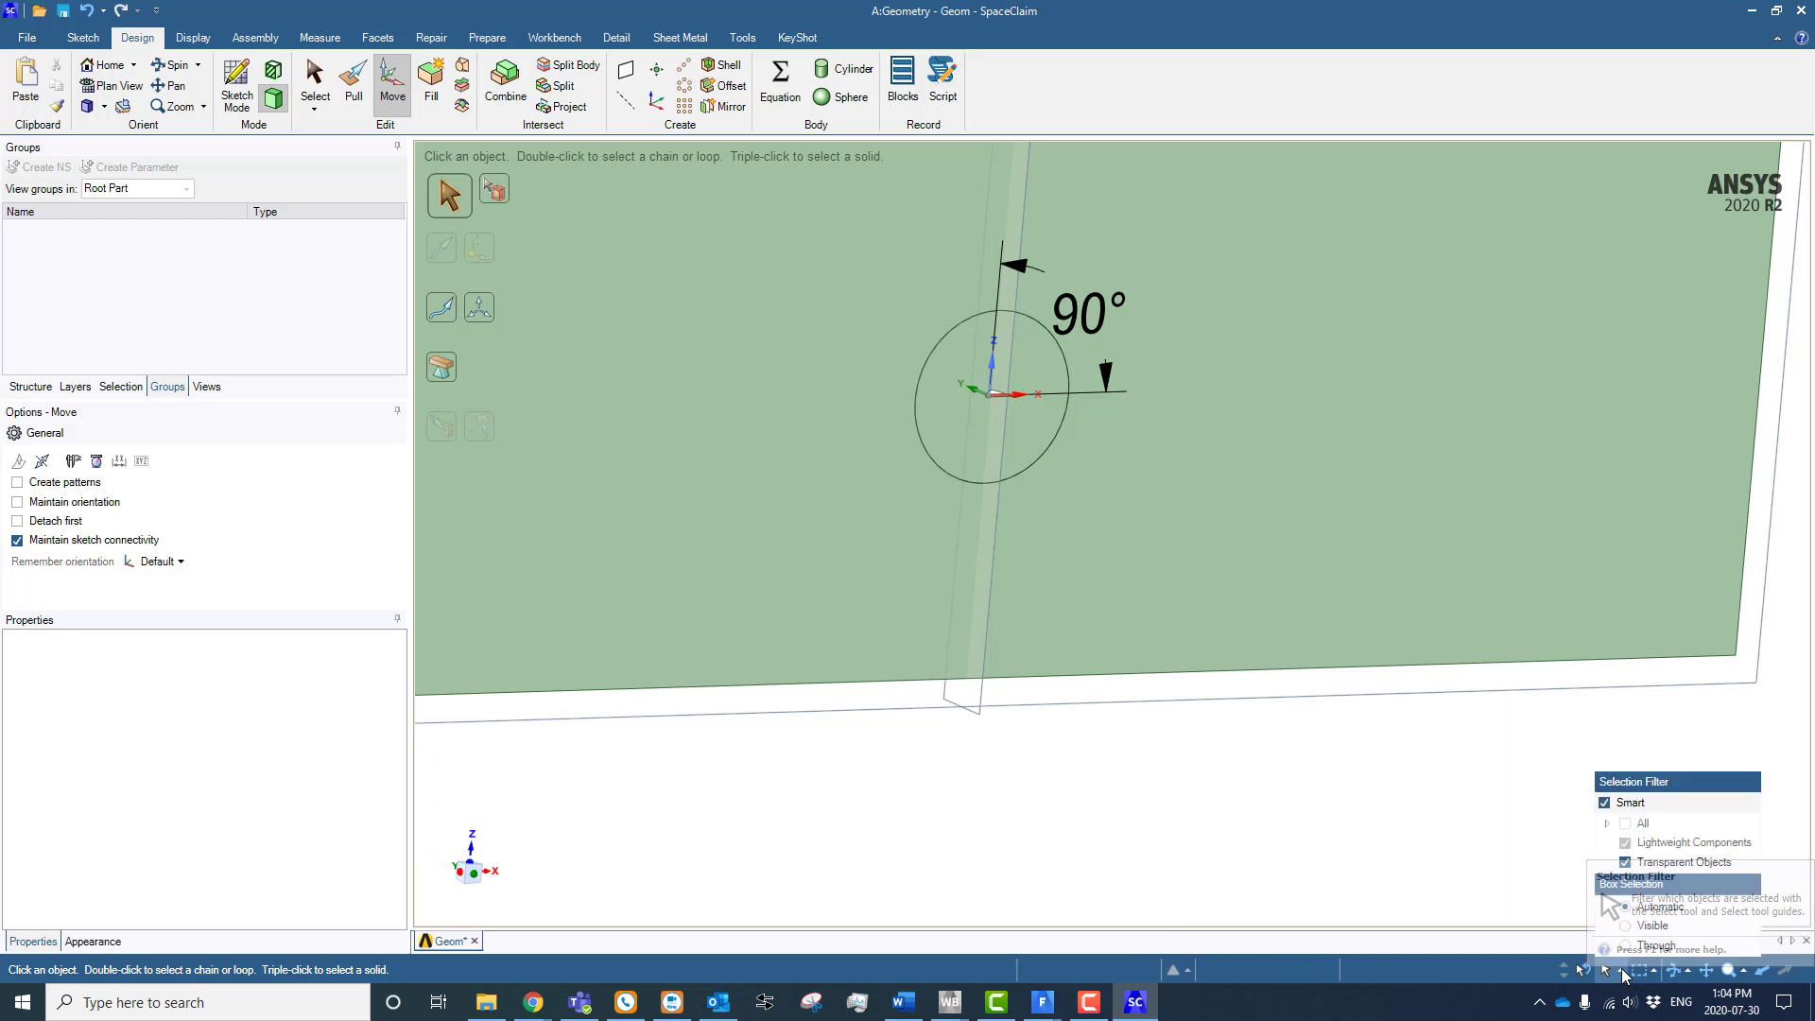
click(1604, 804)
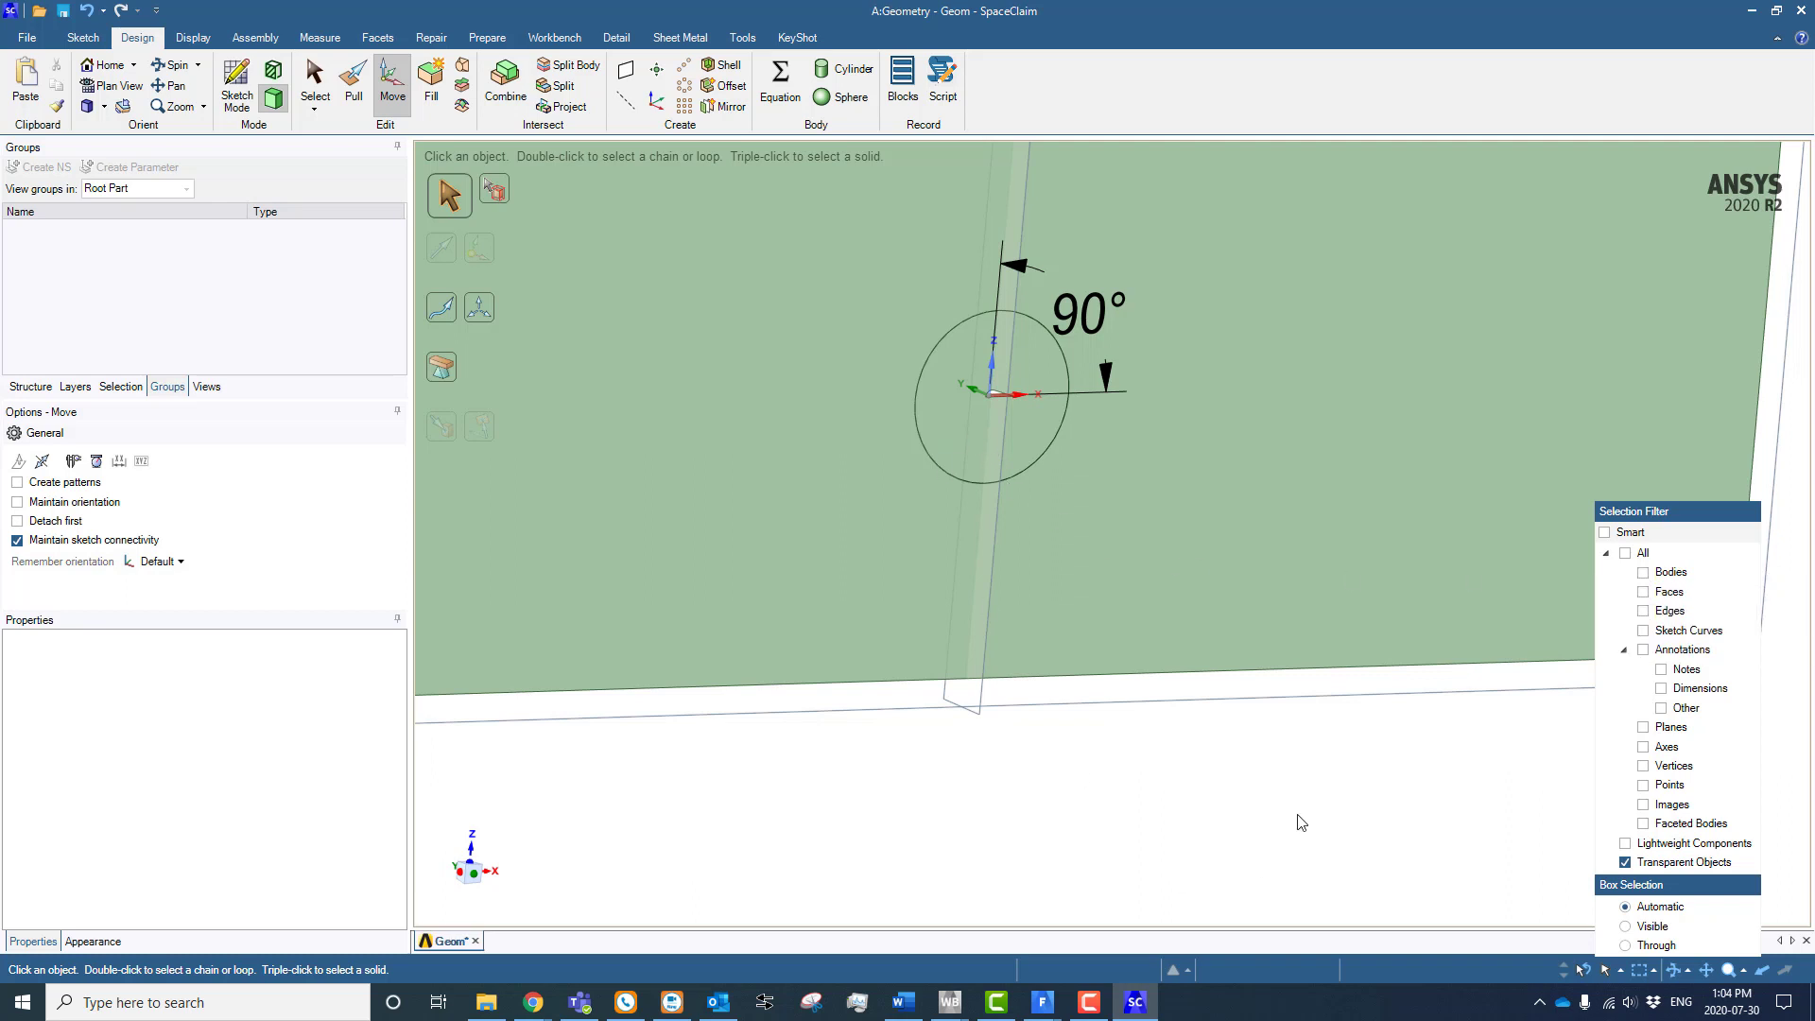
click(1604, 532)
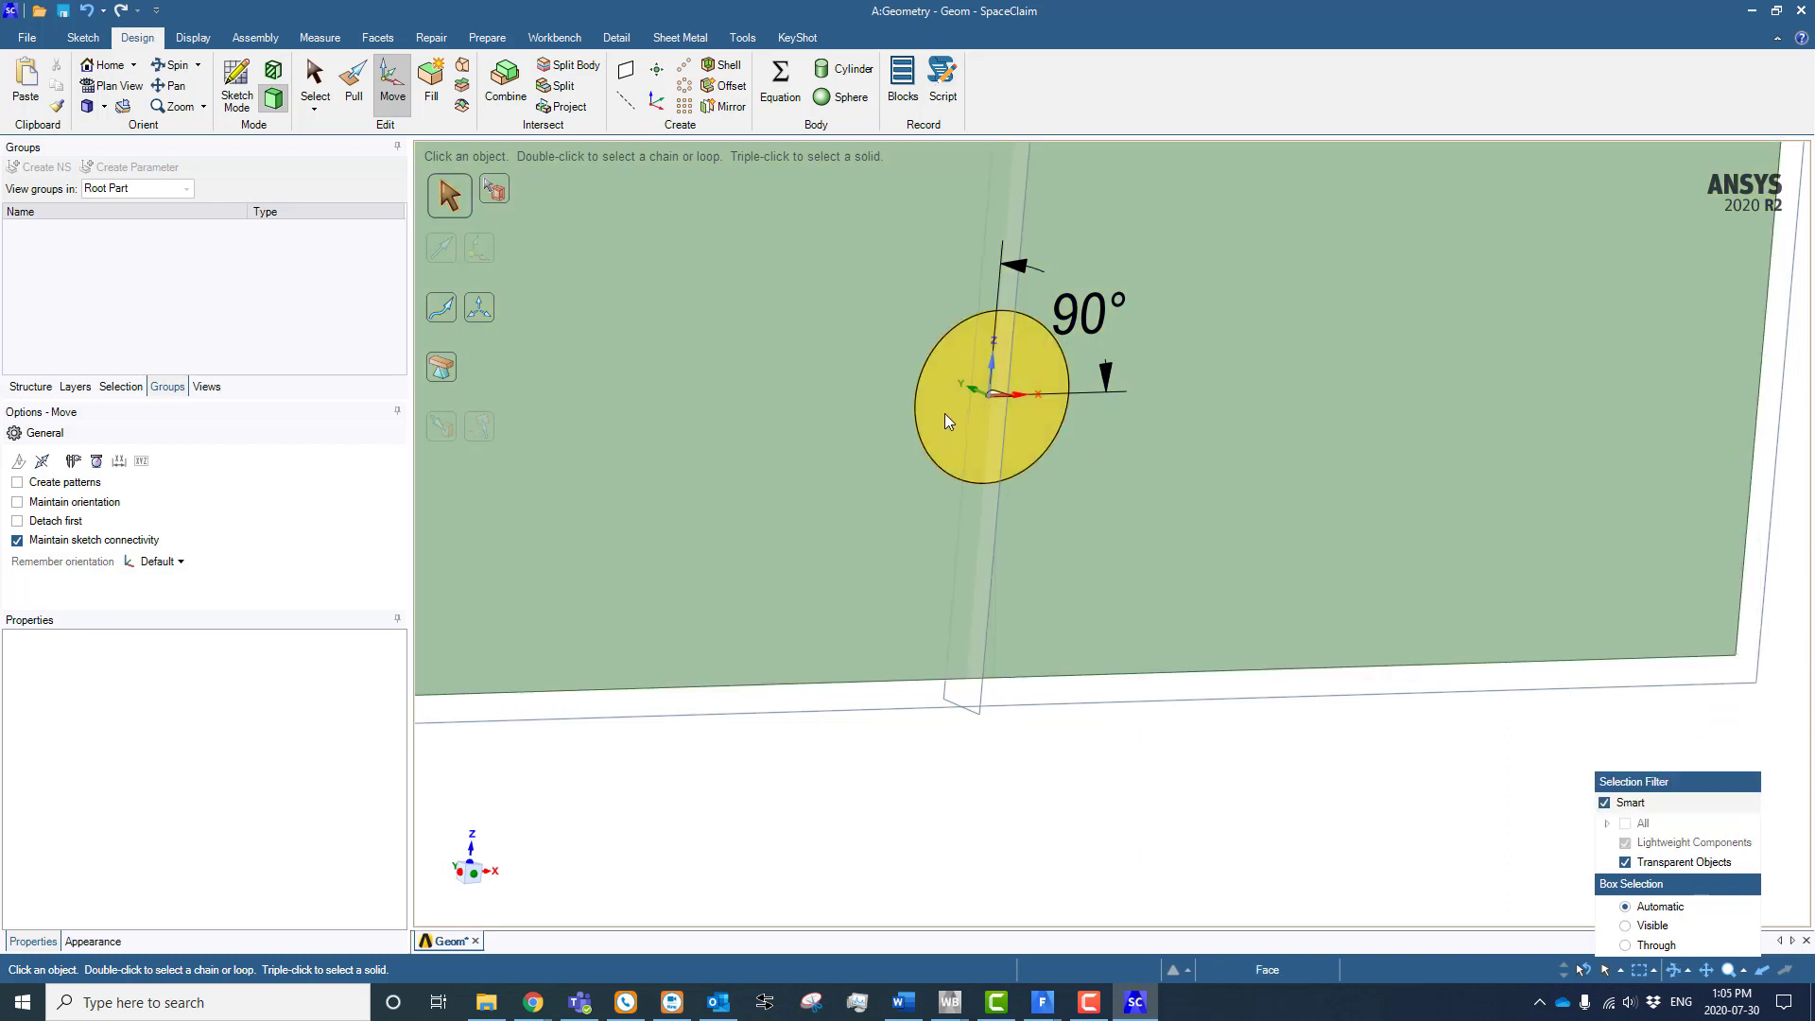
click(945, 413)
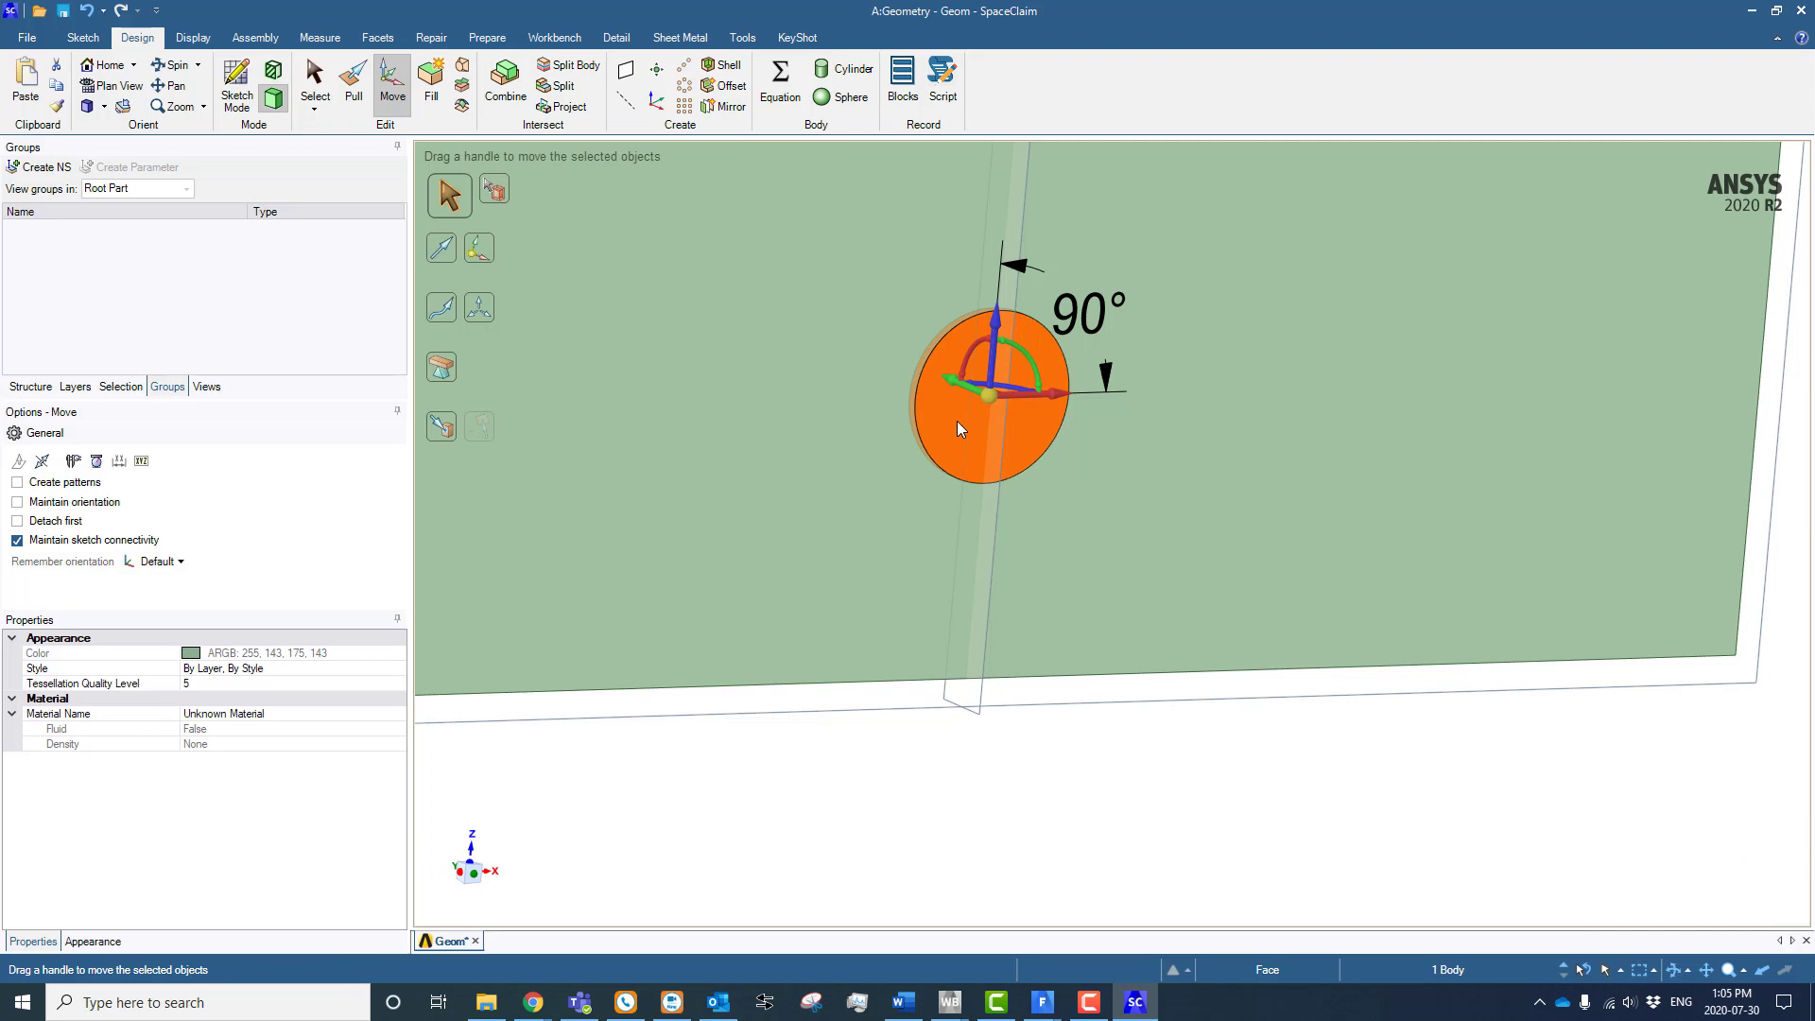
Anchor the Move handle to the curved edge of the cutout at the centre of the circular body
mouse_move(957, 422)
middle_down()
mouse_move(851, 405)
mouse_move(930, 416)
middle_up()
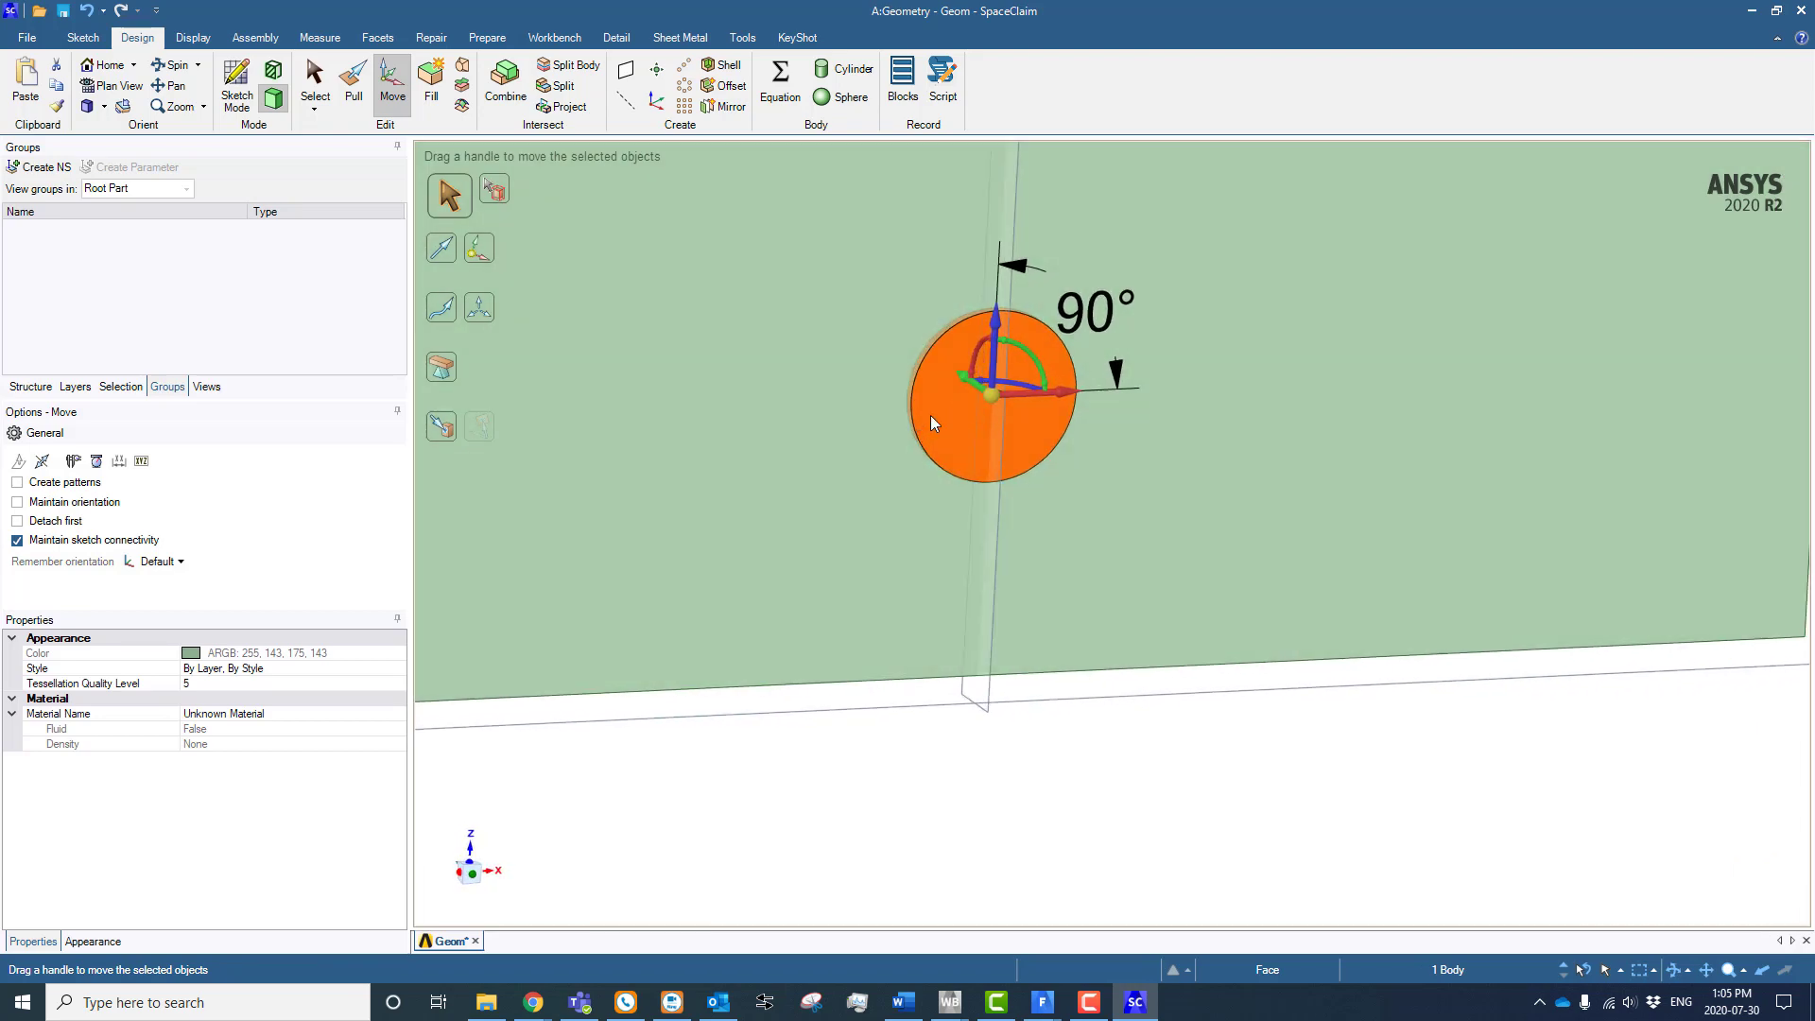
scroll(985, 429, up, 5)
ctrl+middle_drag(1032, 367, 883, 550)
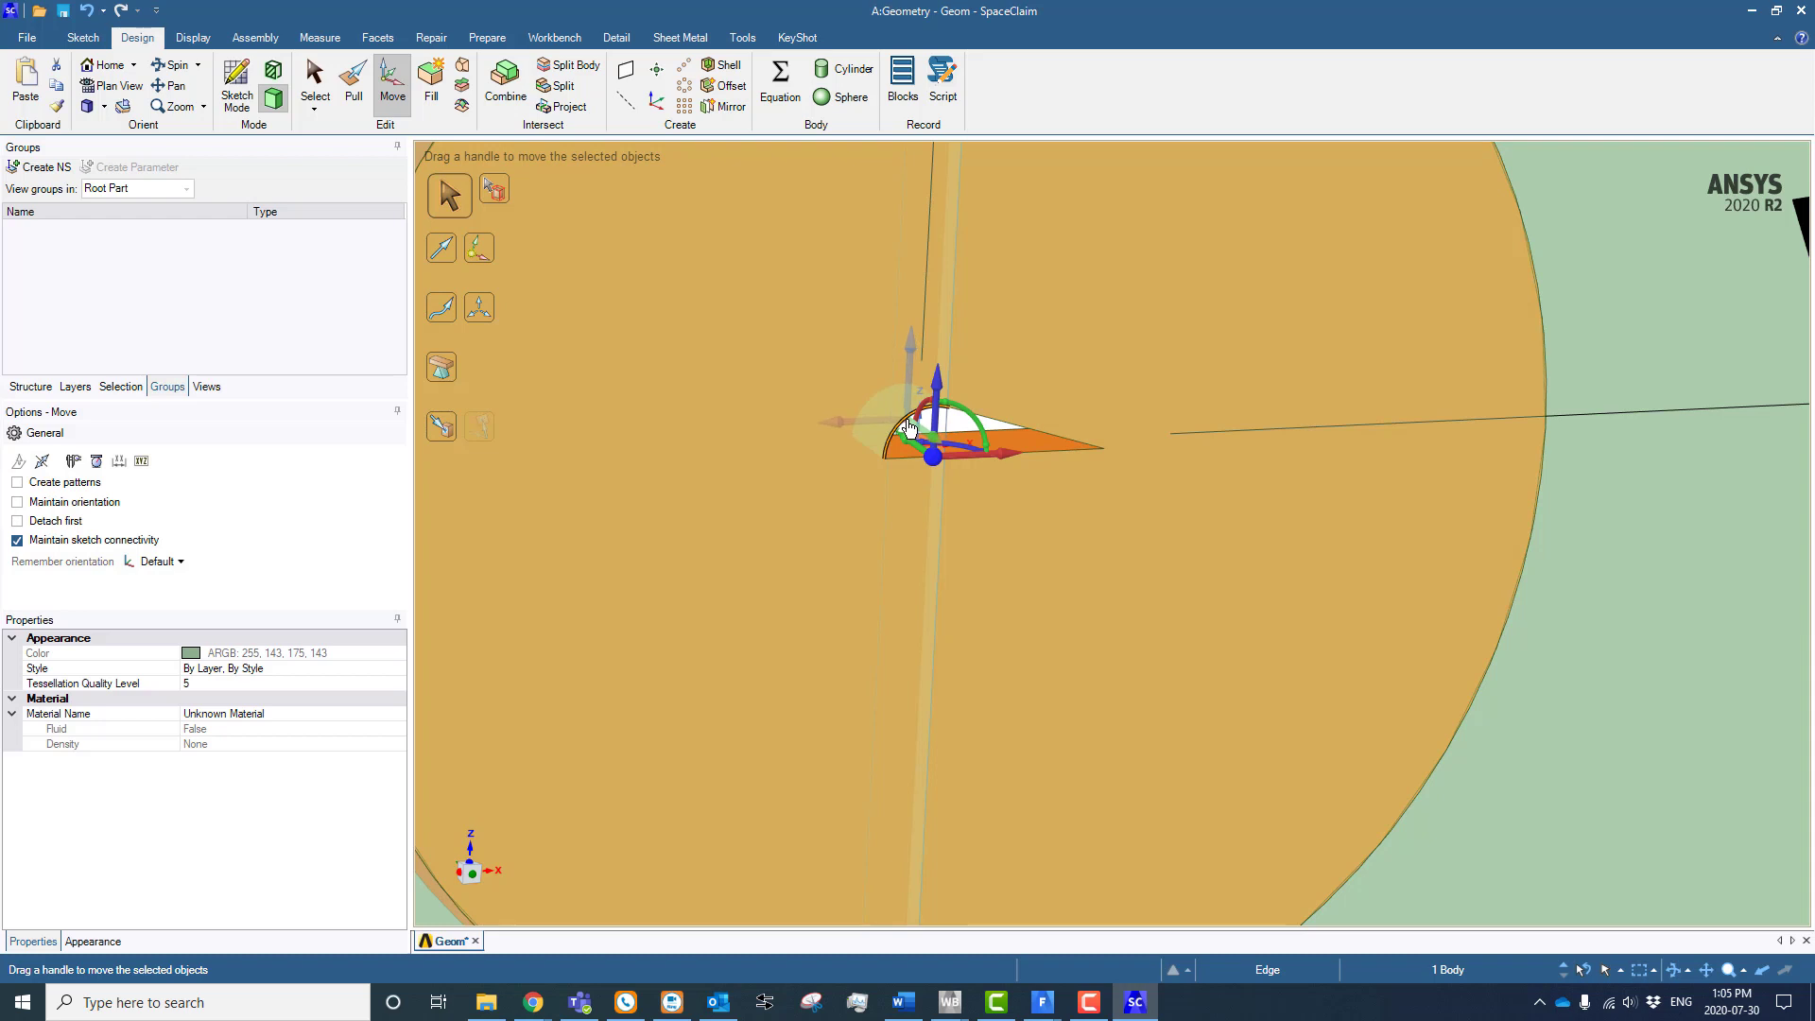
key(v)
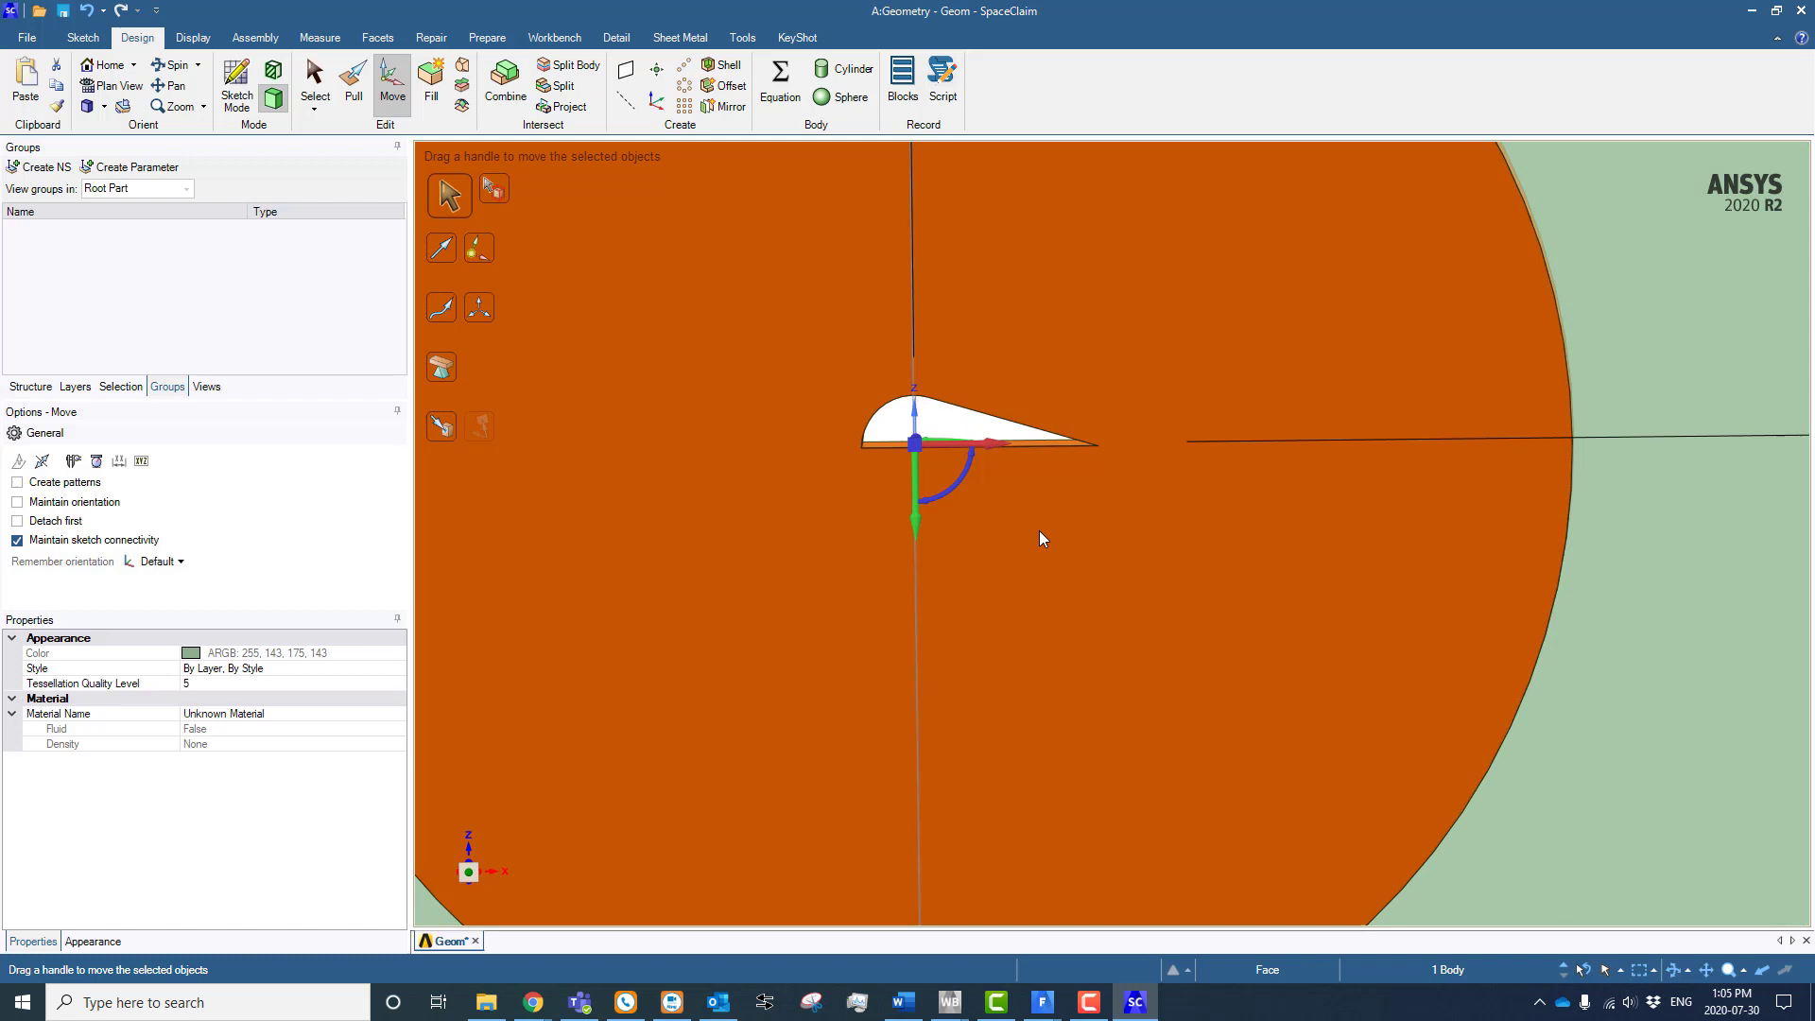
mouse_move(1040, 535)
middle_down()
mouse_move(1079, 582)
mouse_move(1063, 600)
mouse_move(1059, 567)
middle_up()
scroll(912, 435, up, 2)
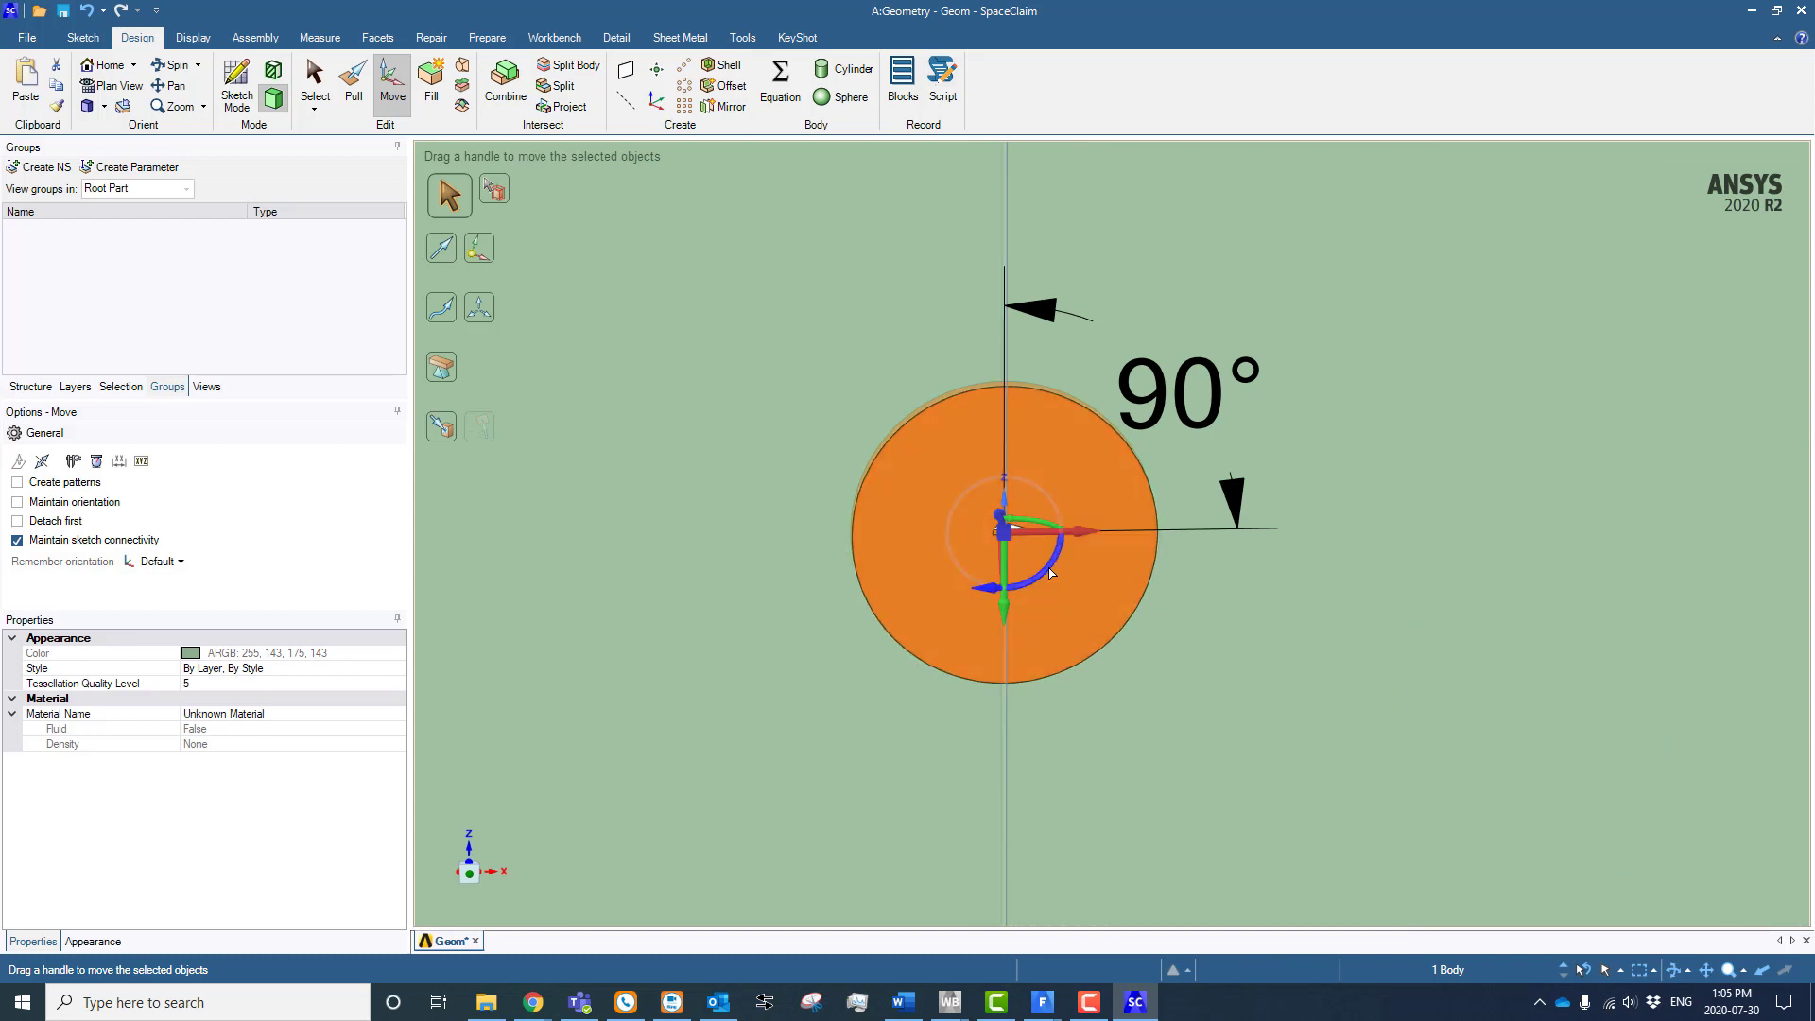
Tie the body's in-plane rotation to the 90° angular dimension and create a driving parameter from it
click(1040, 581)
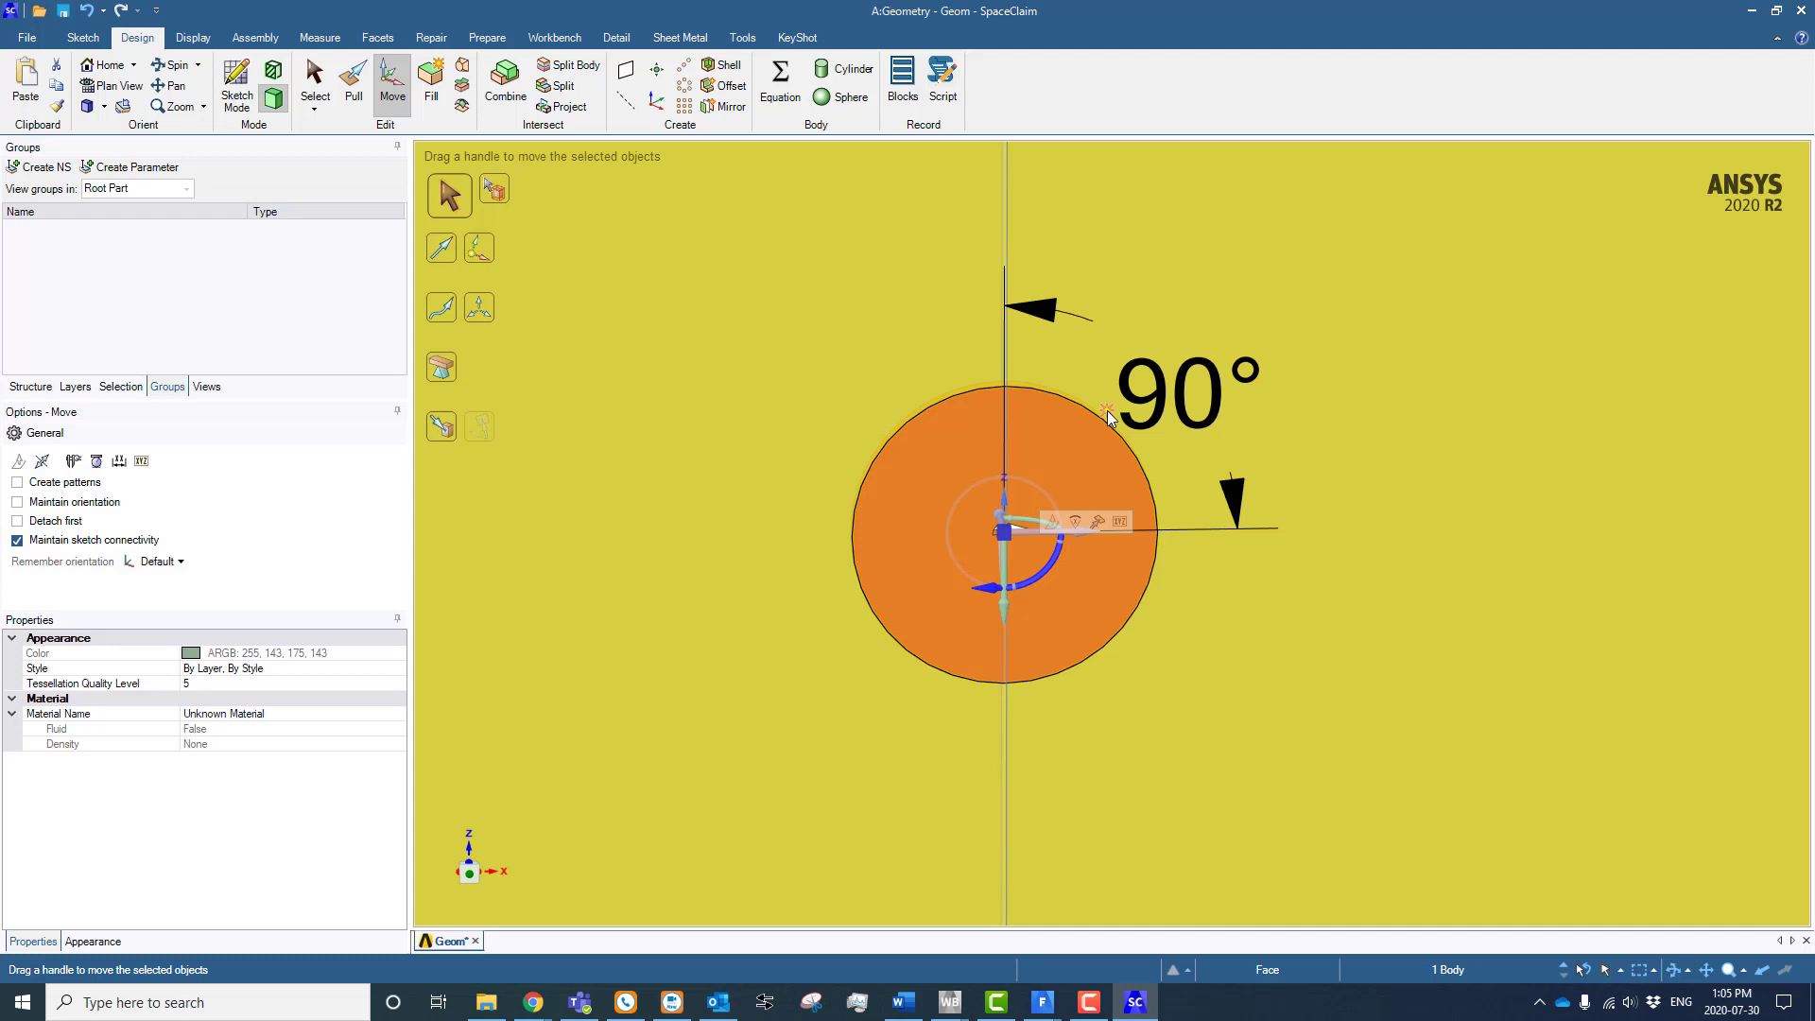
click(1108, 416)
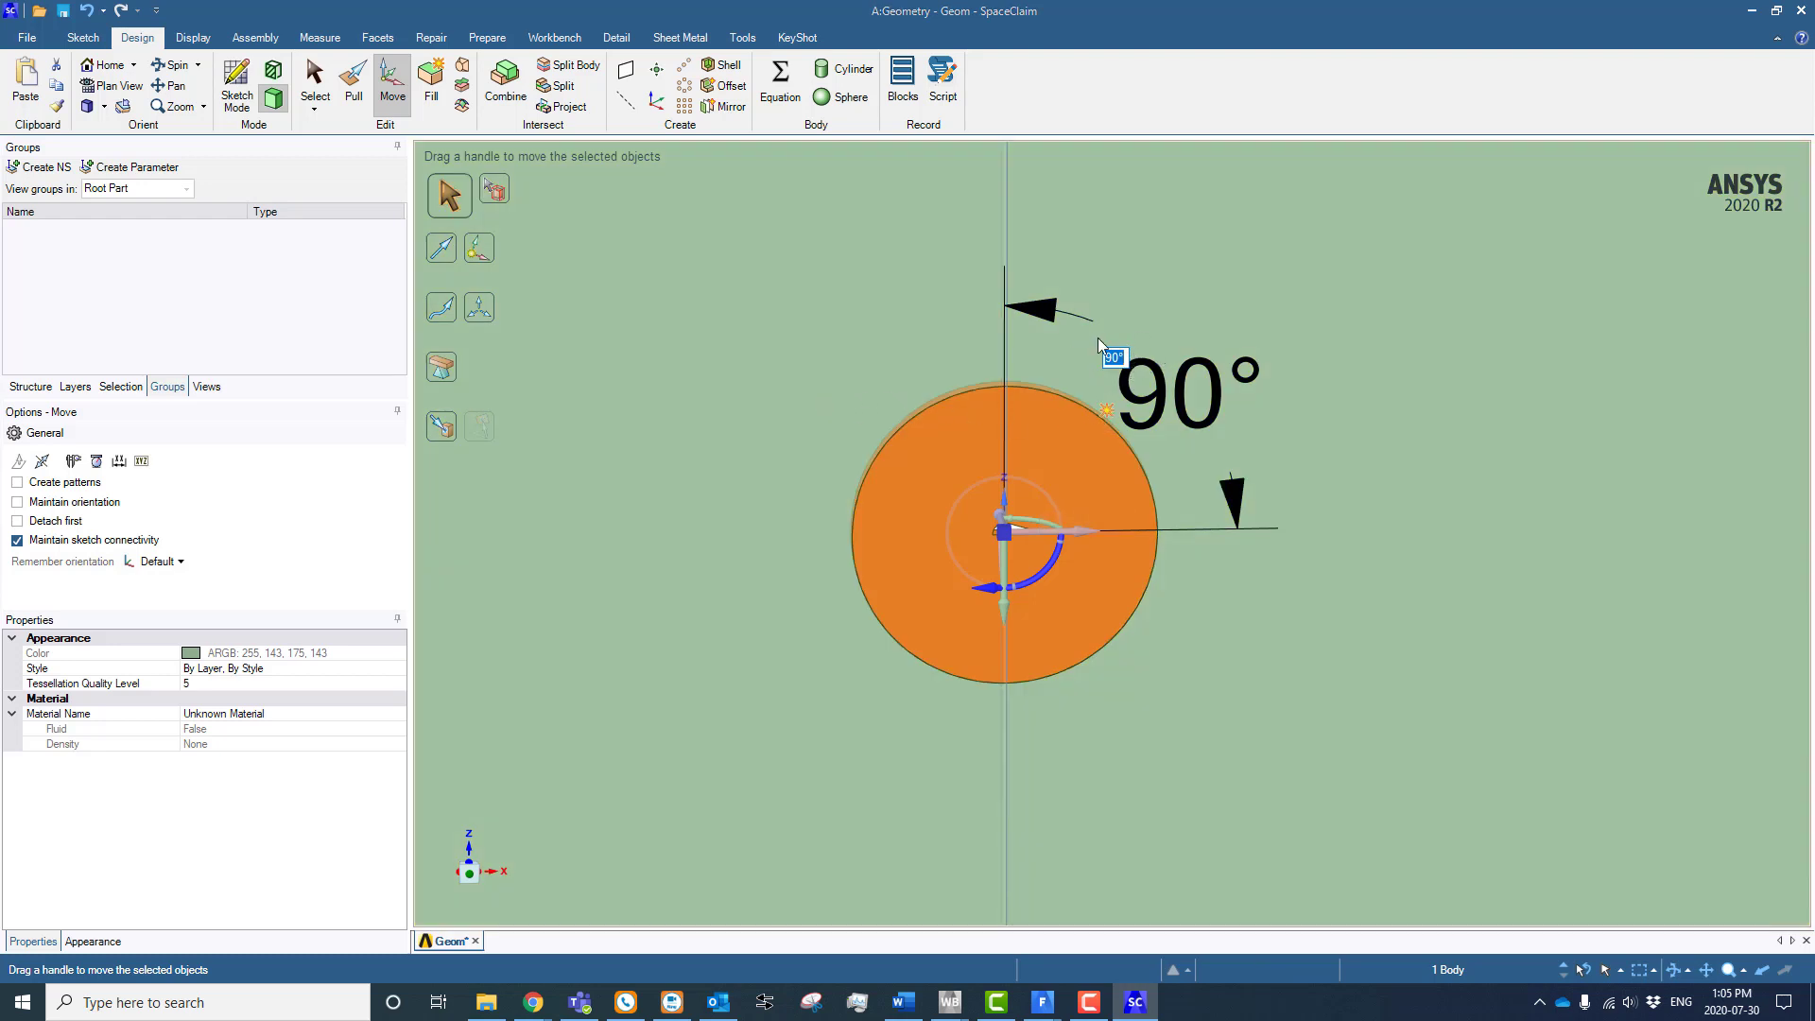
click(125, 168)
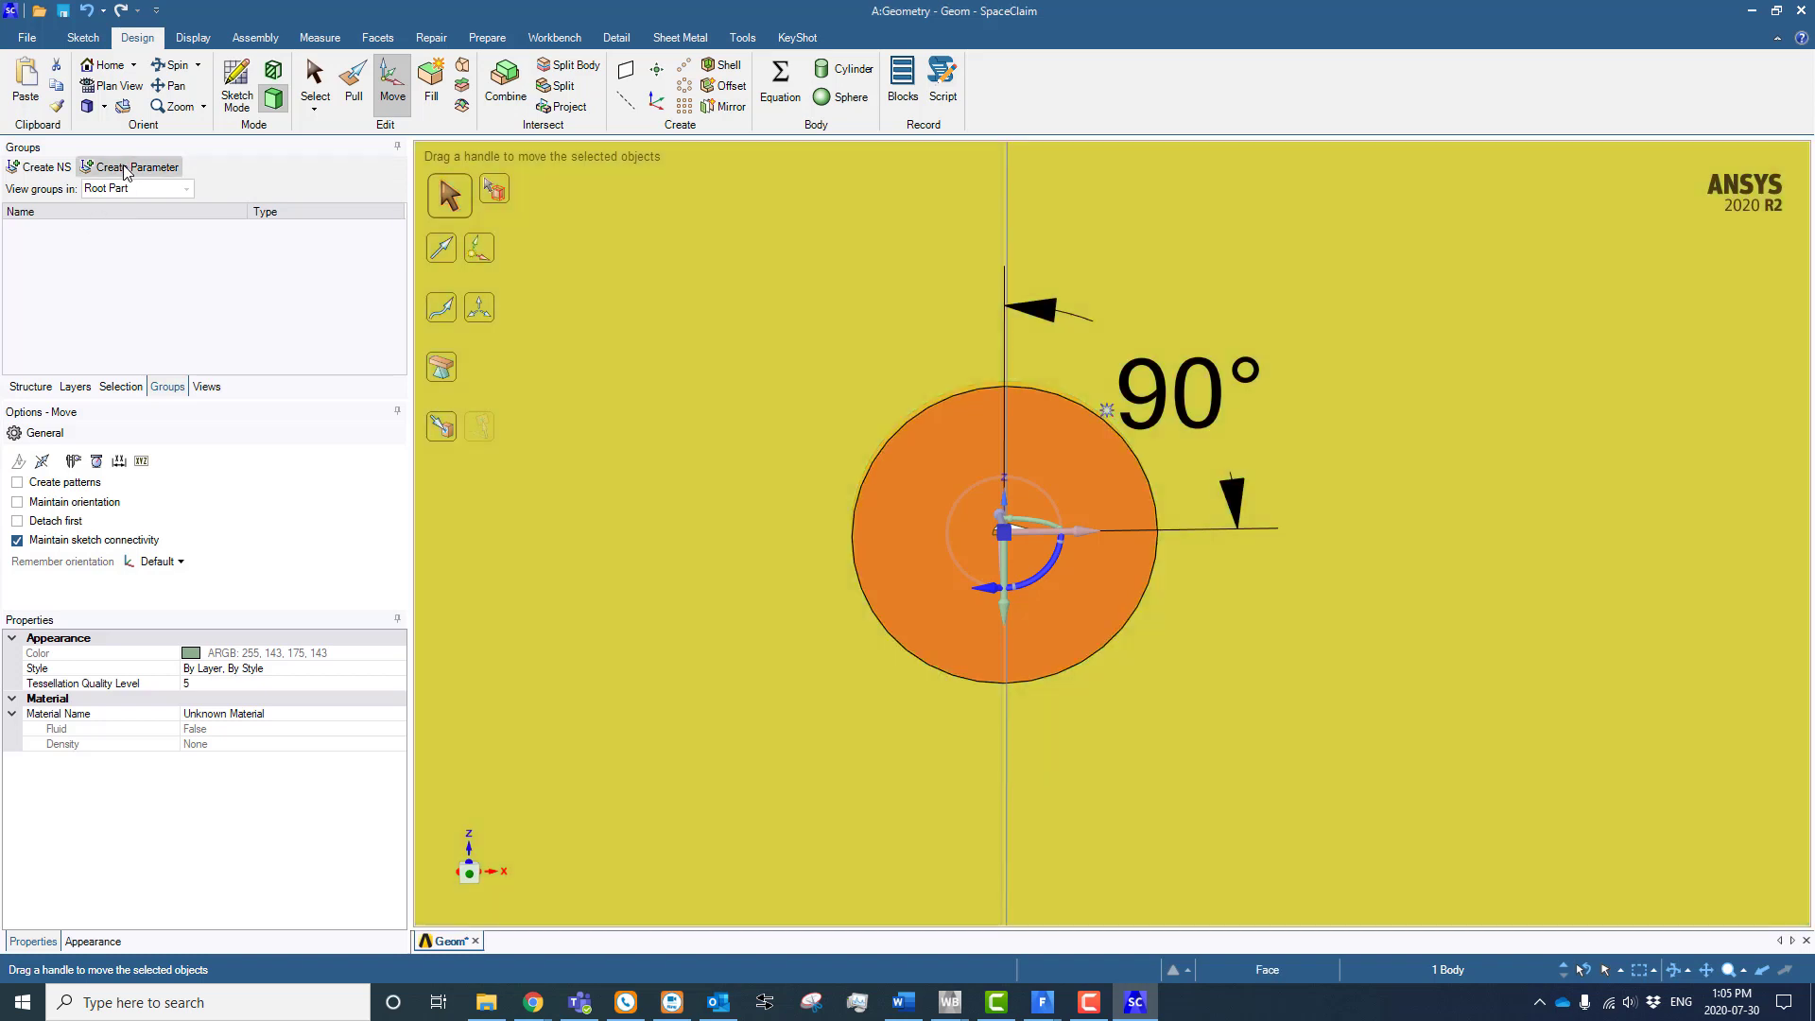
click(210, 295)
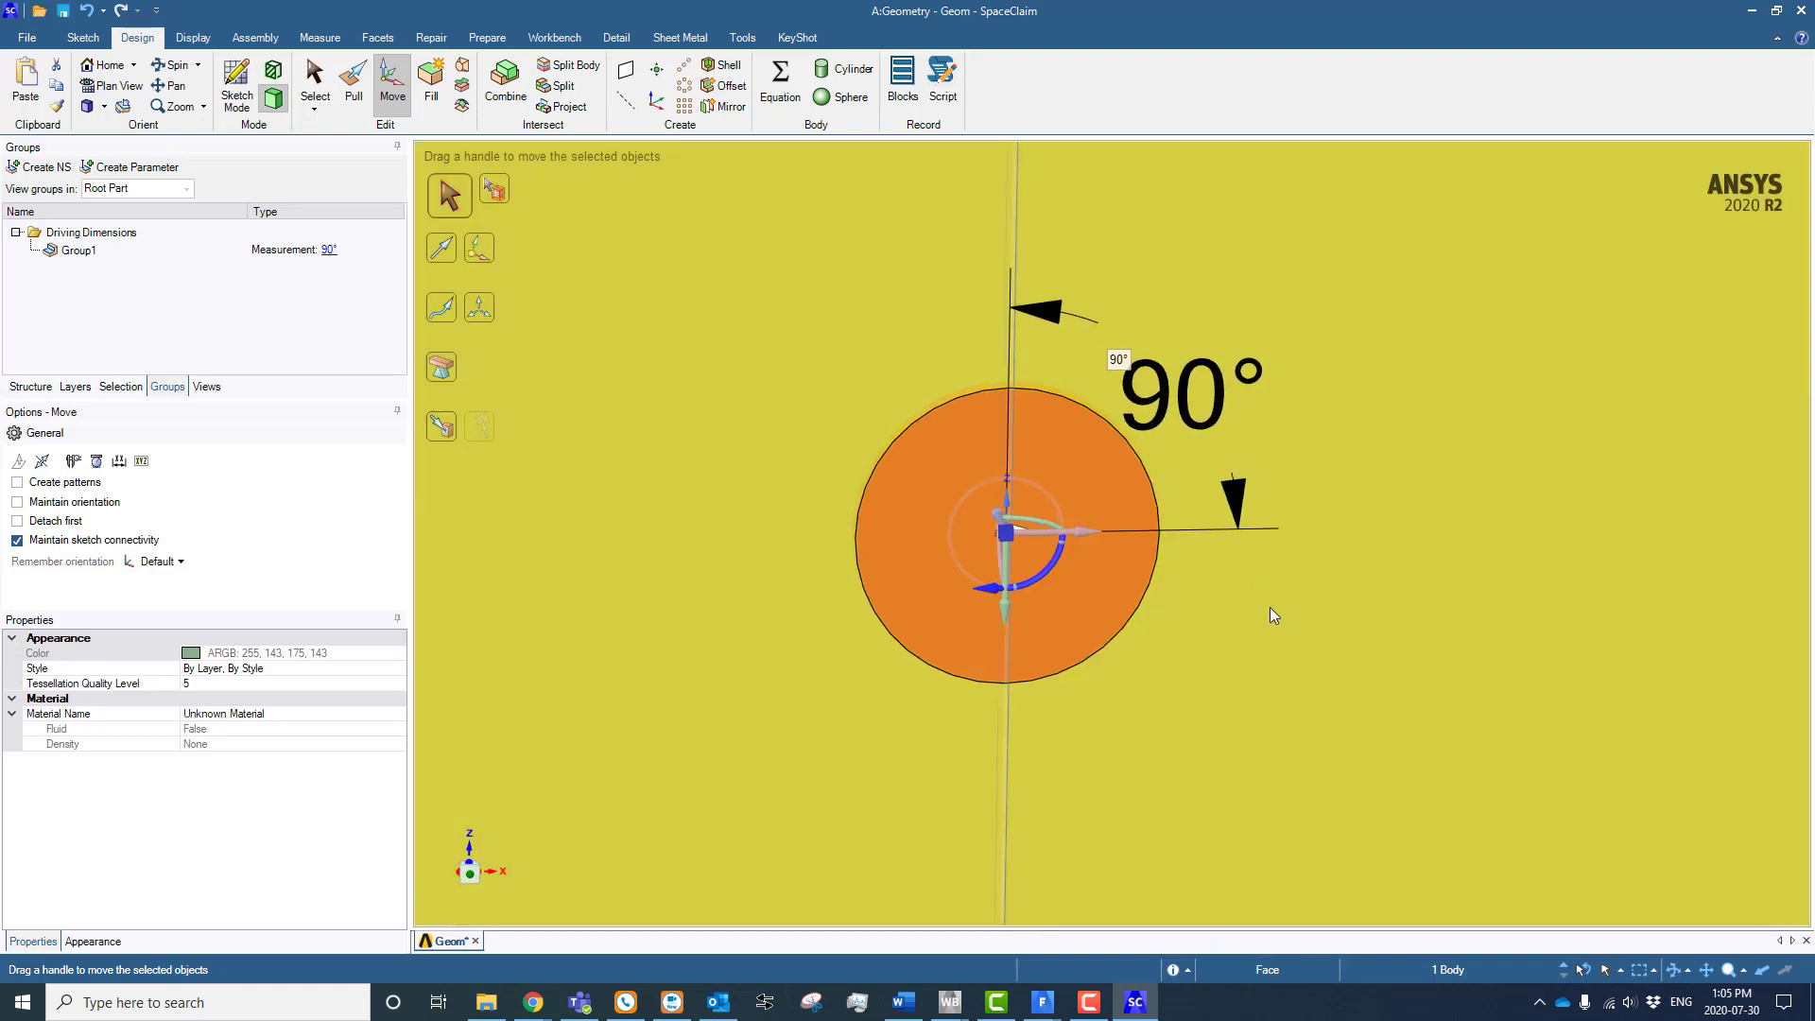
click(1252, 645)
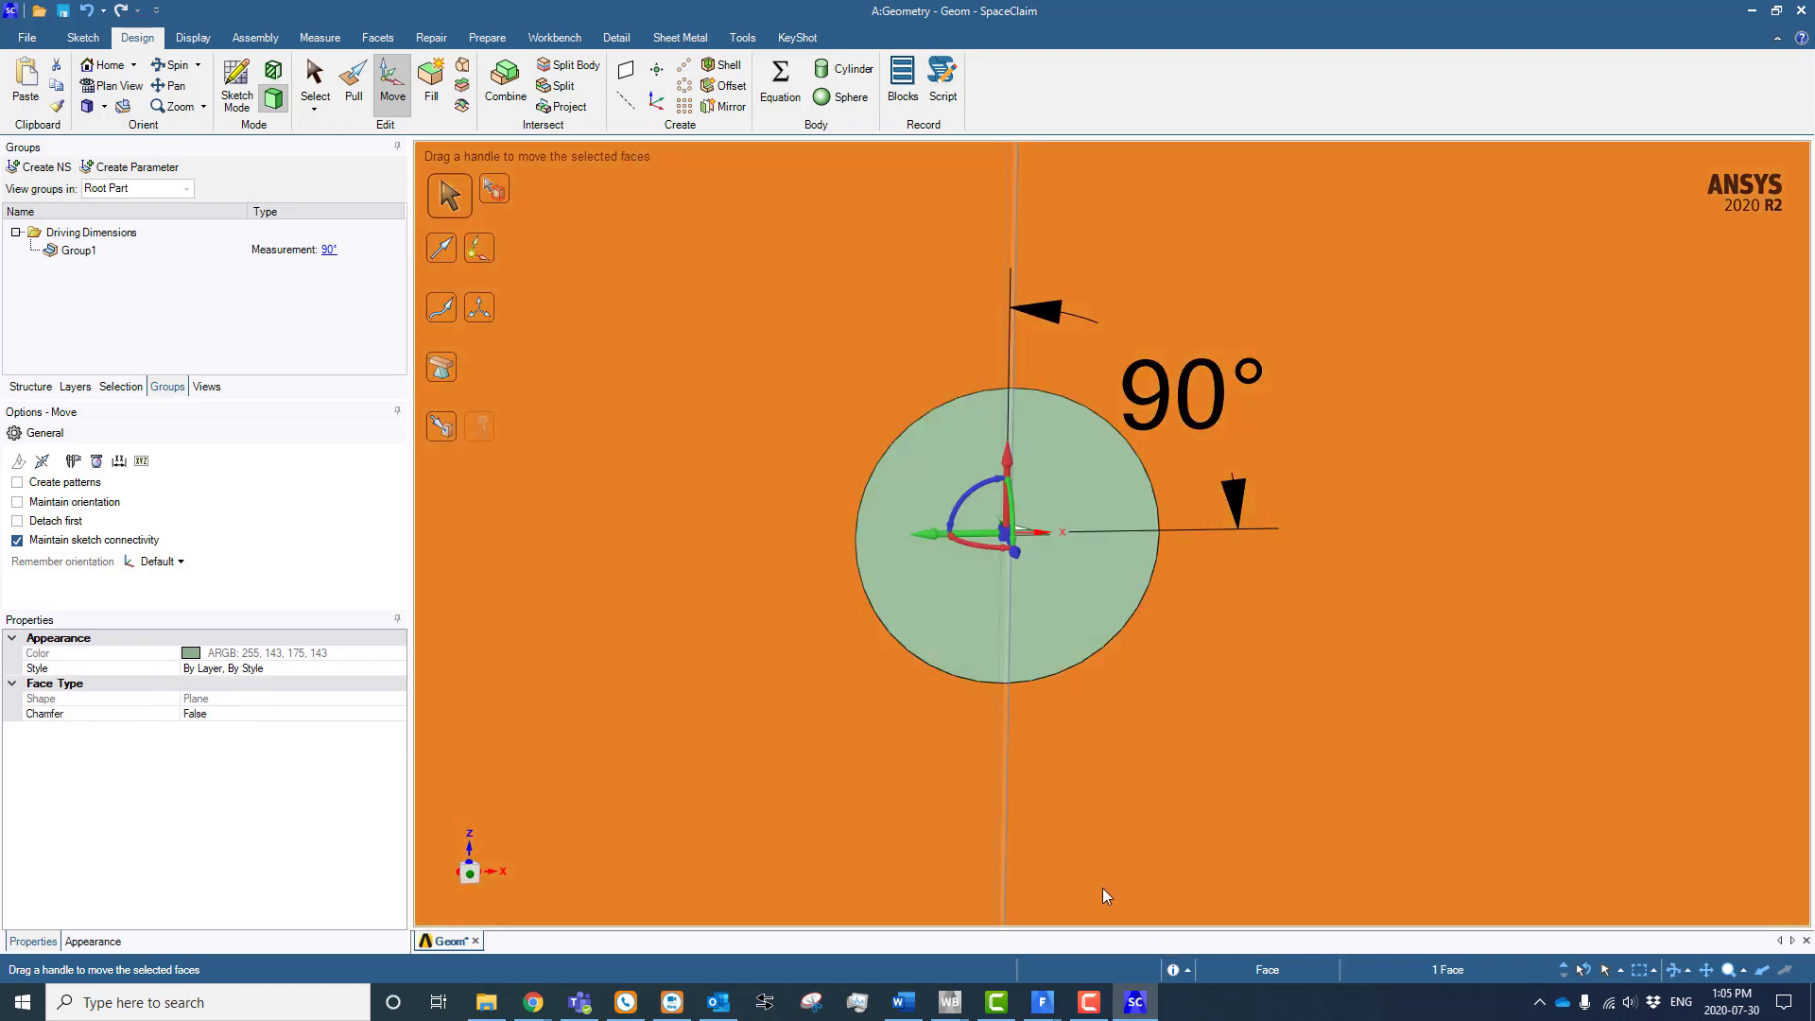
Switch to the multipart project in Workbench, view its Parameter Set connection and return to SpaceClaim
mouse_move(949, 1001)
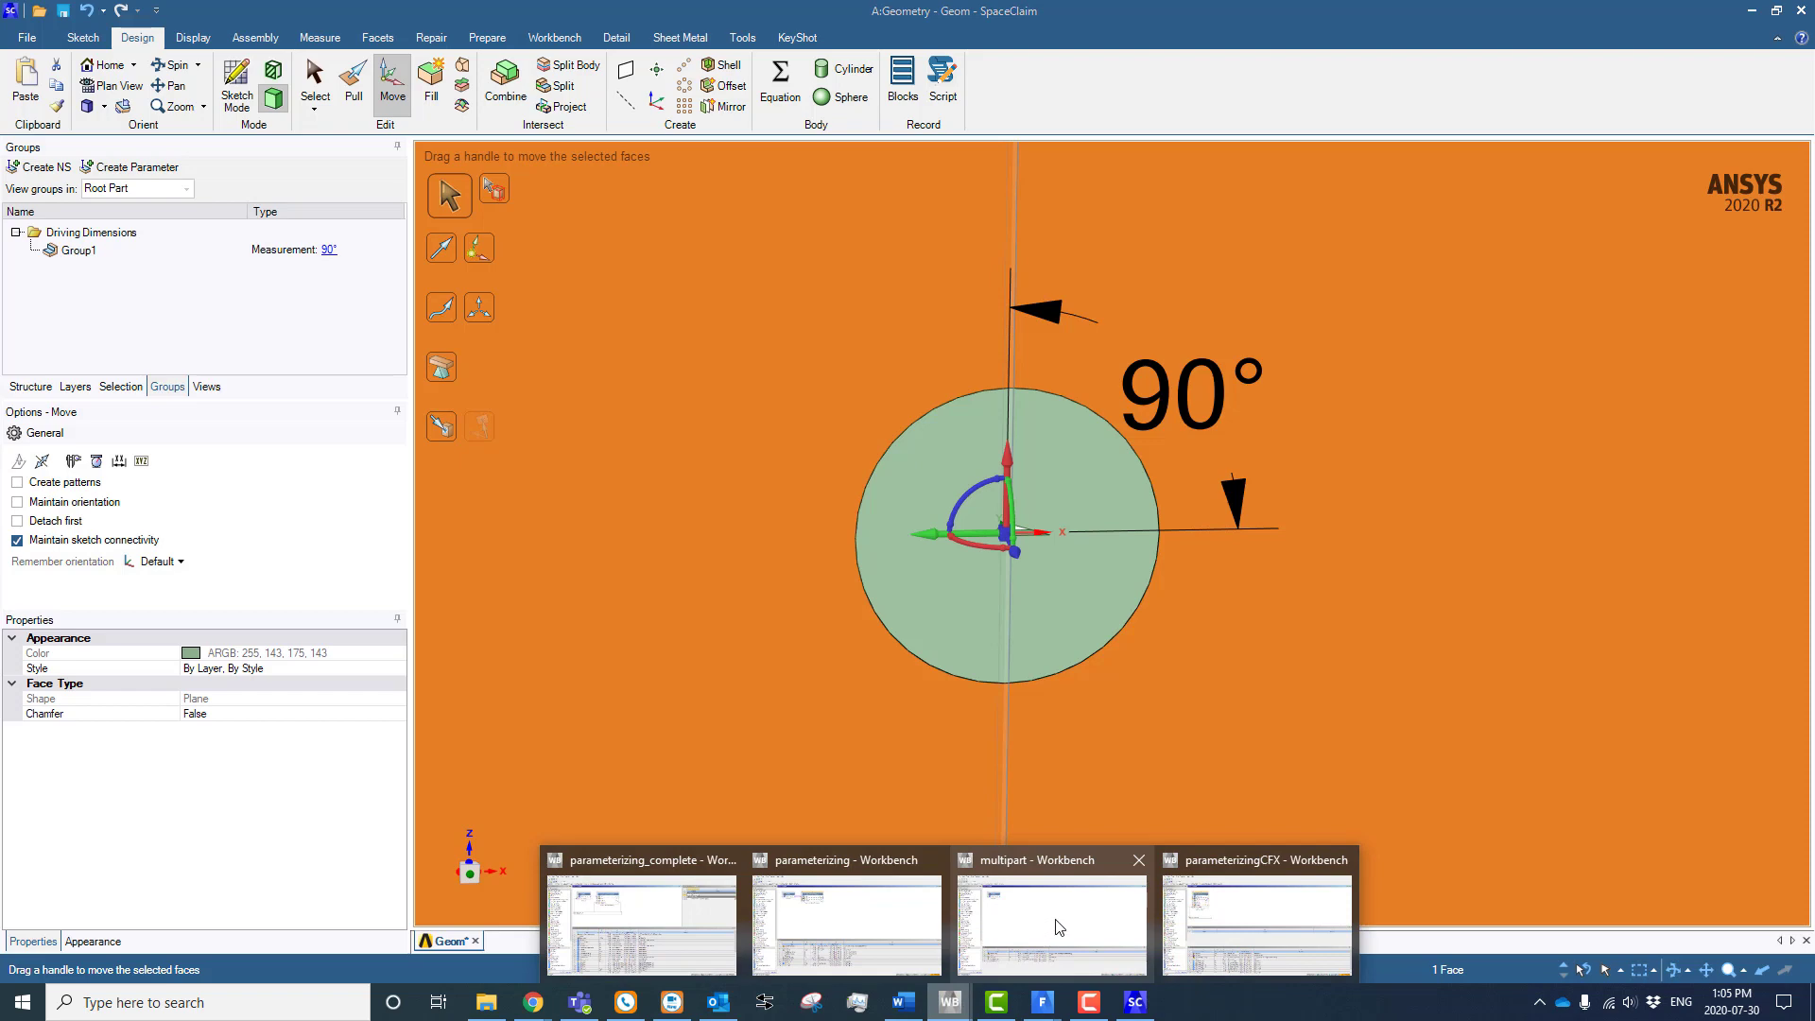
click(1058, 927)
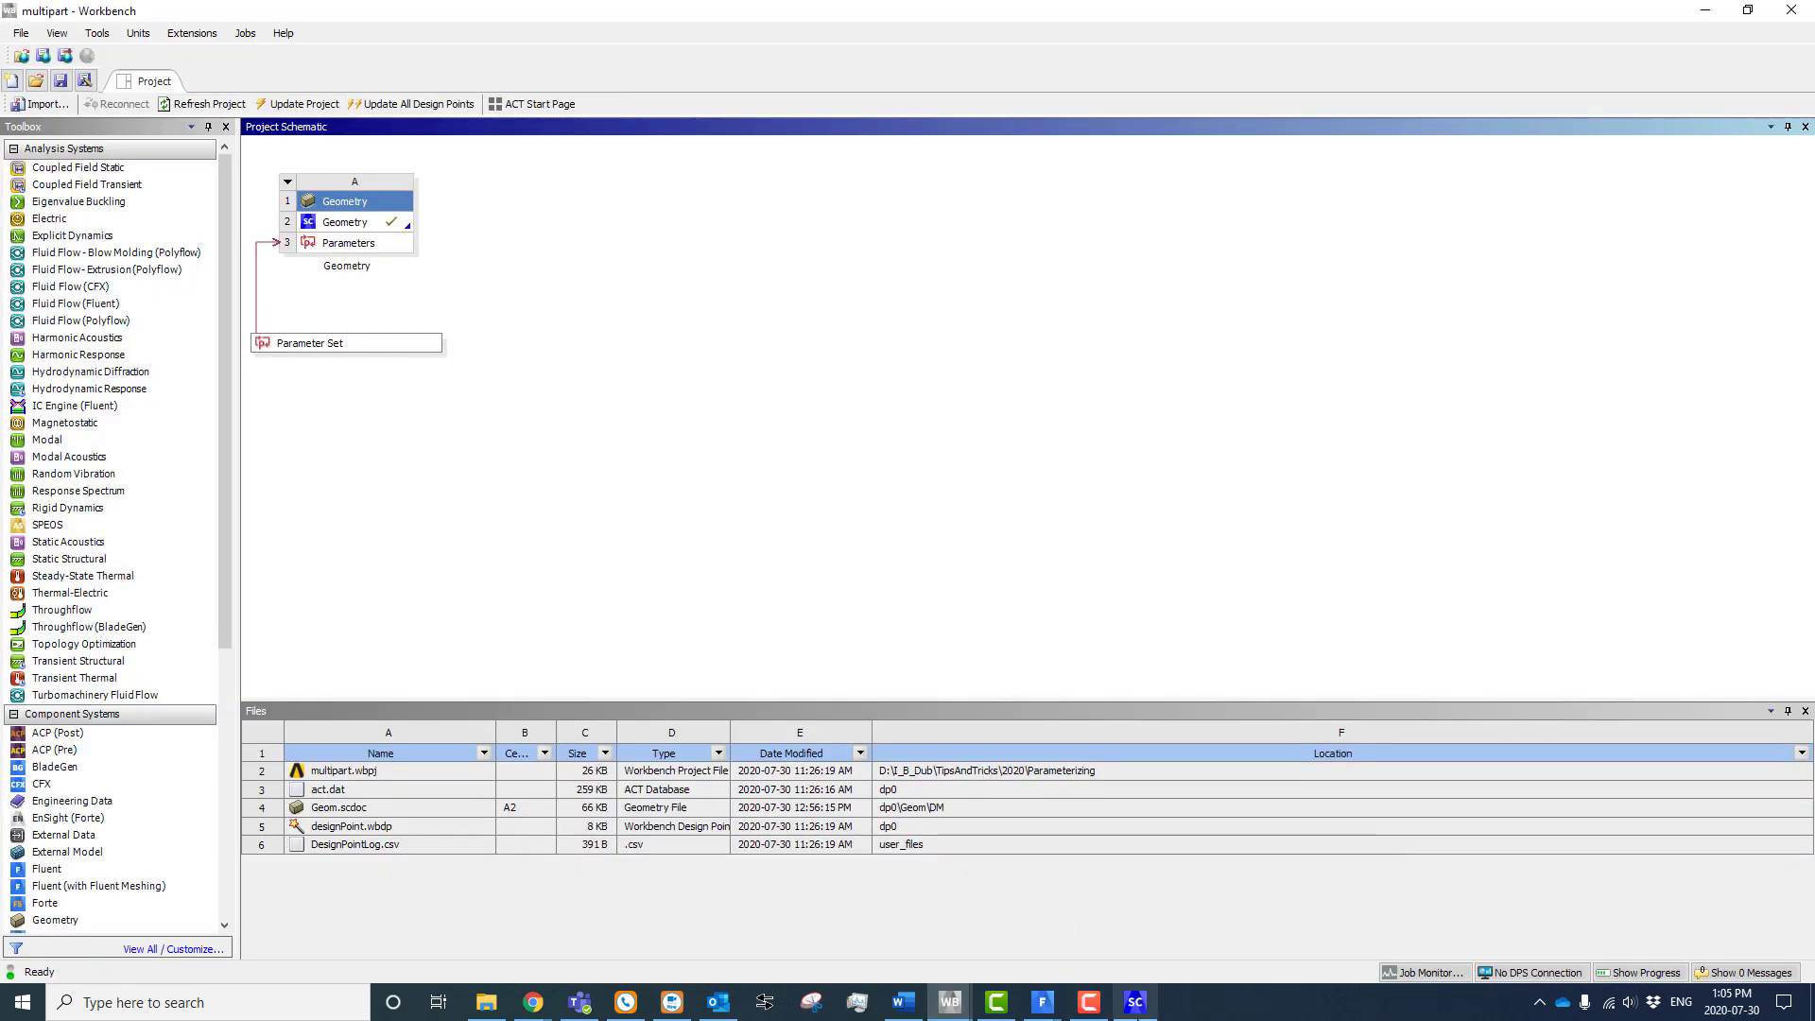
click(1136, 1004)
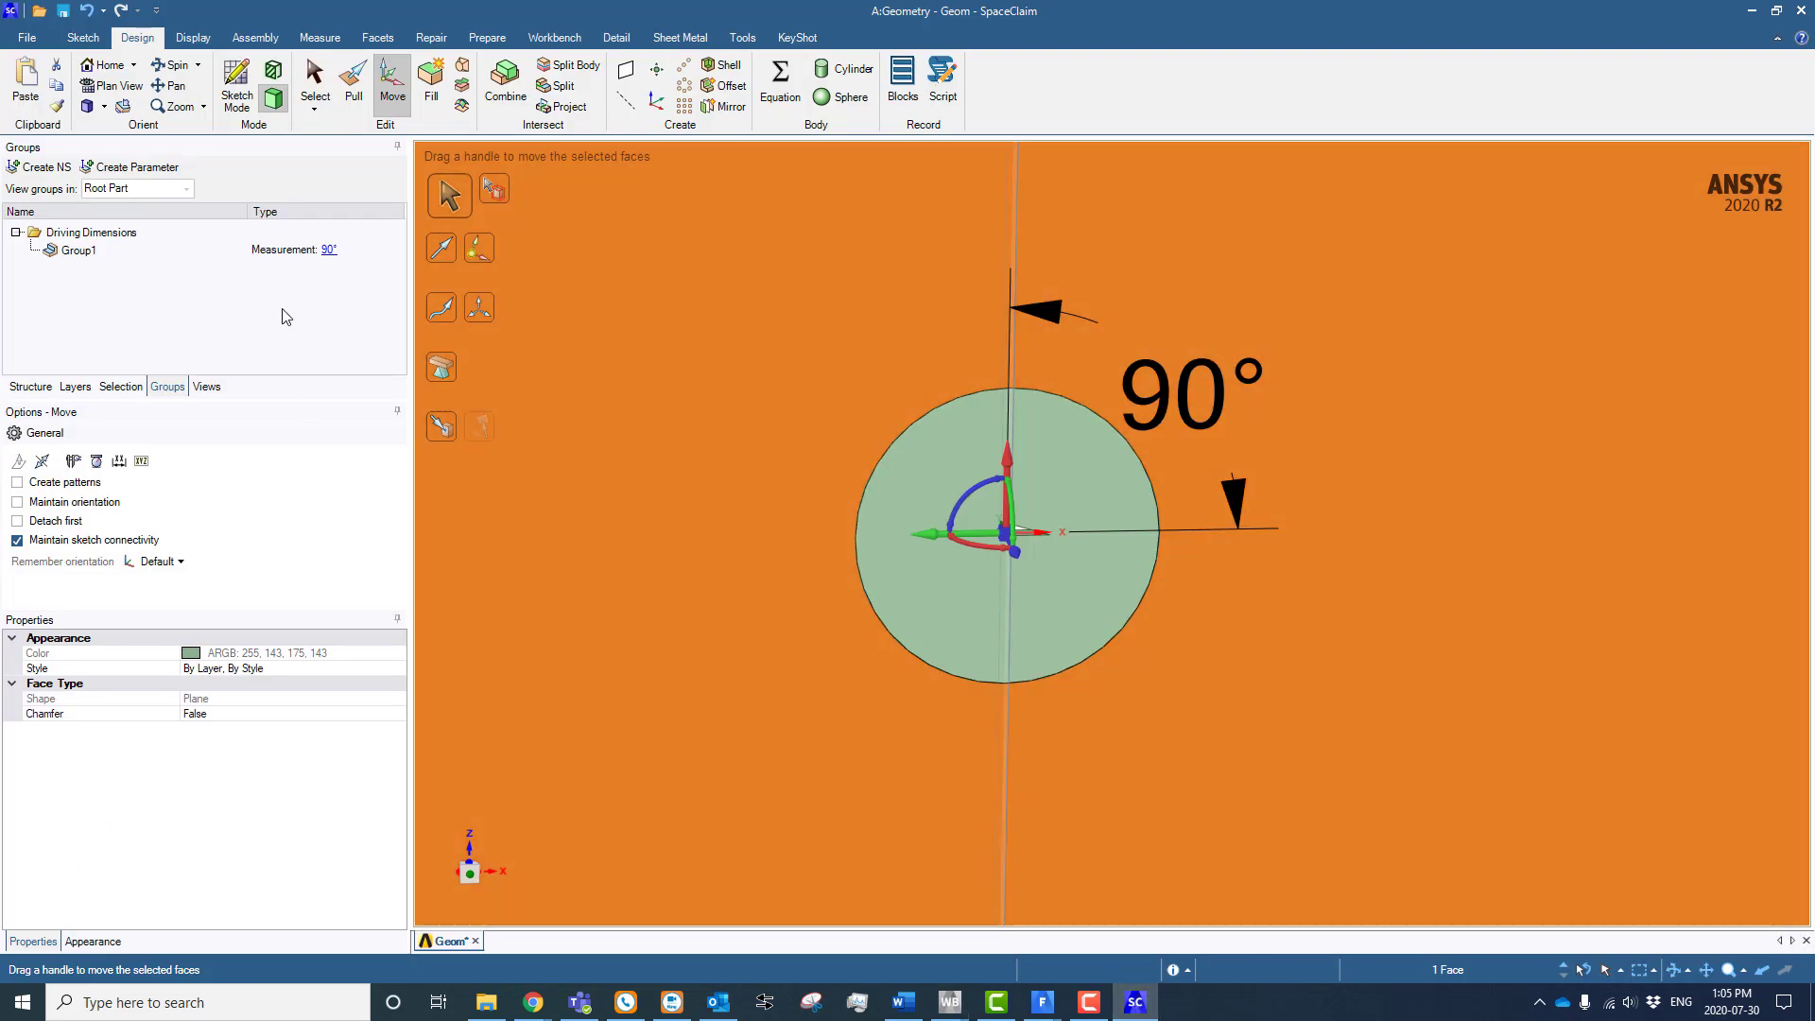
Set the Group1 driving dimension to 45° and inspect the cutout's orientation up close
click(329, 251)
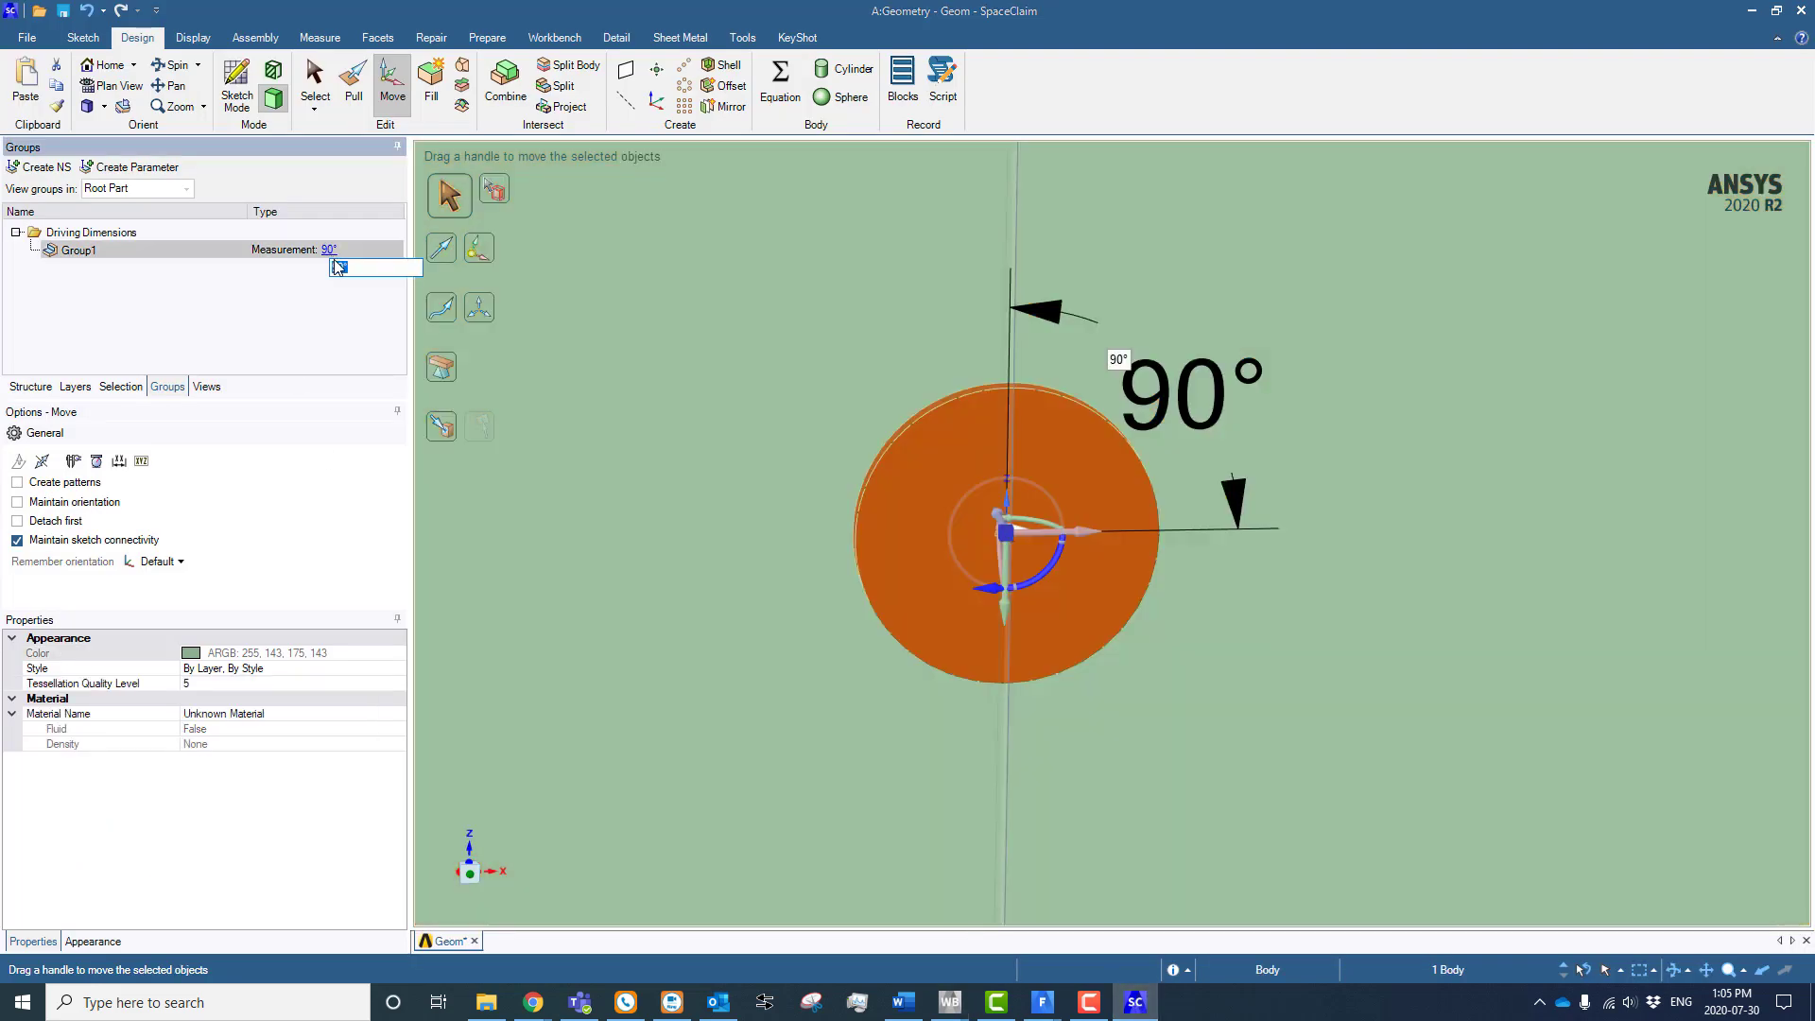
text(45)
key(Return)
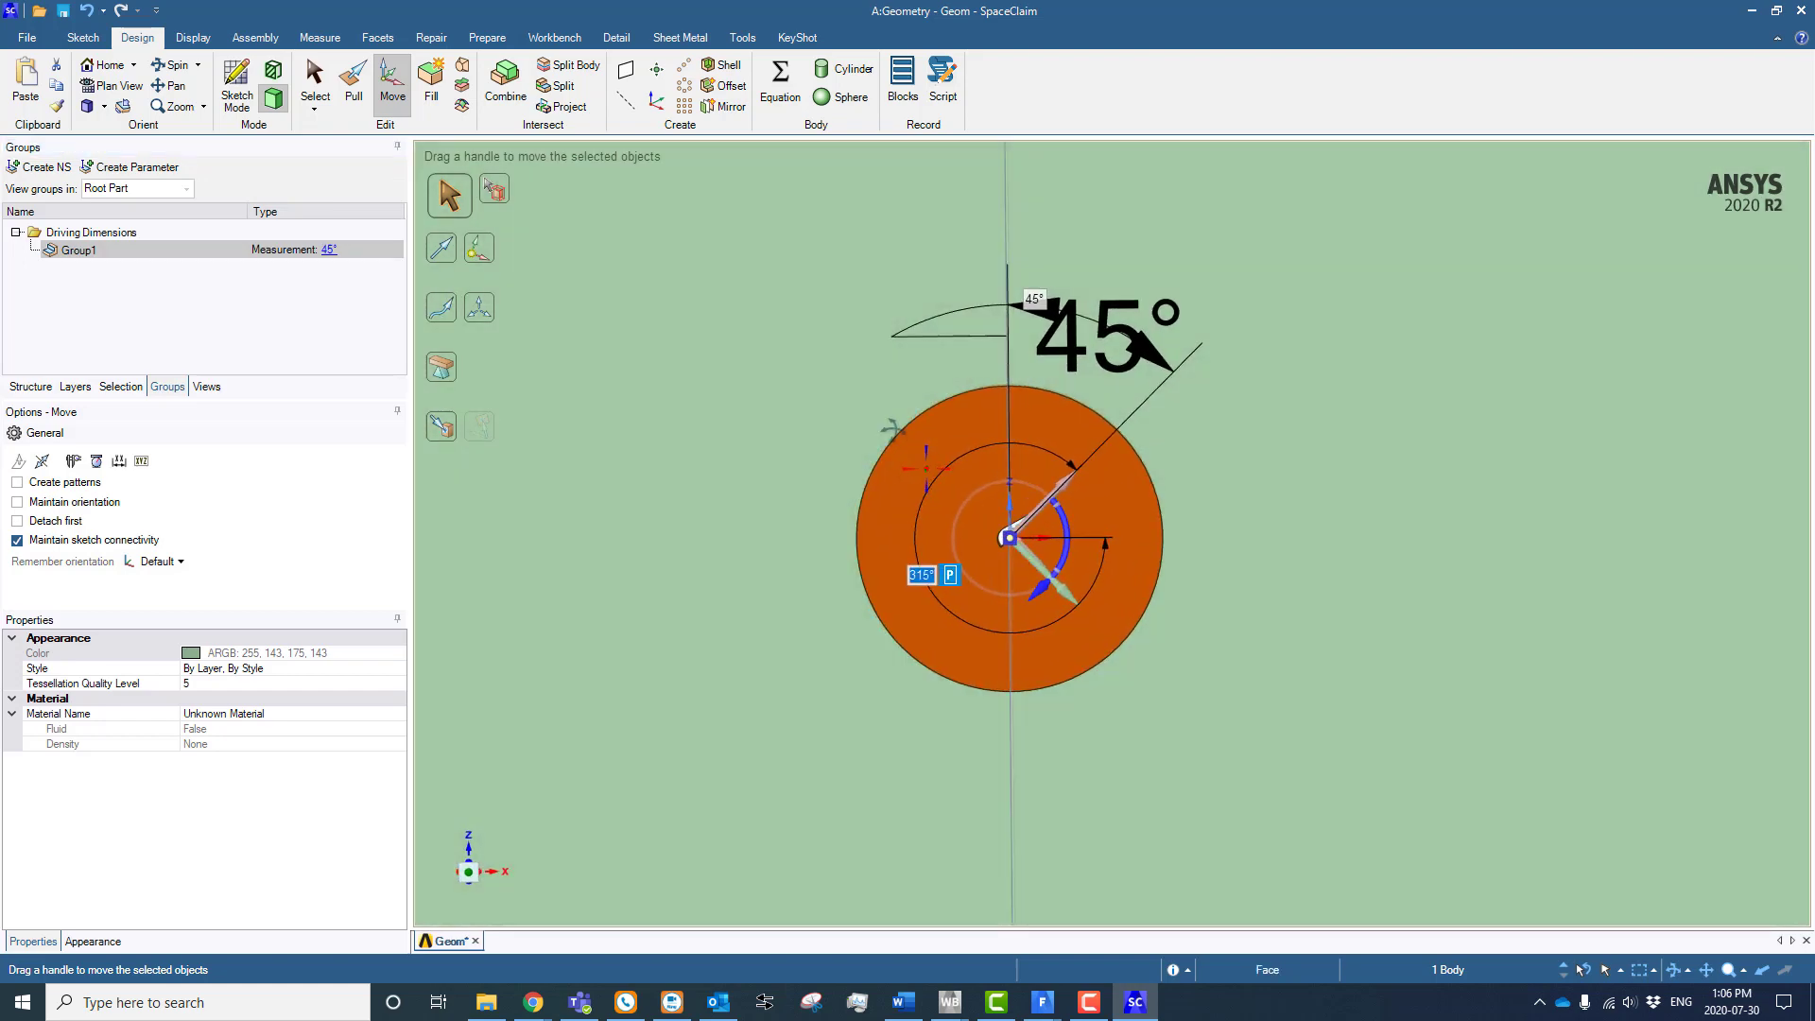
scroll(899, 511, up, 3)
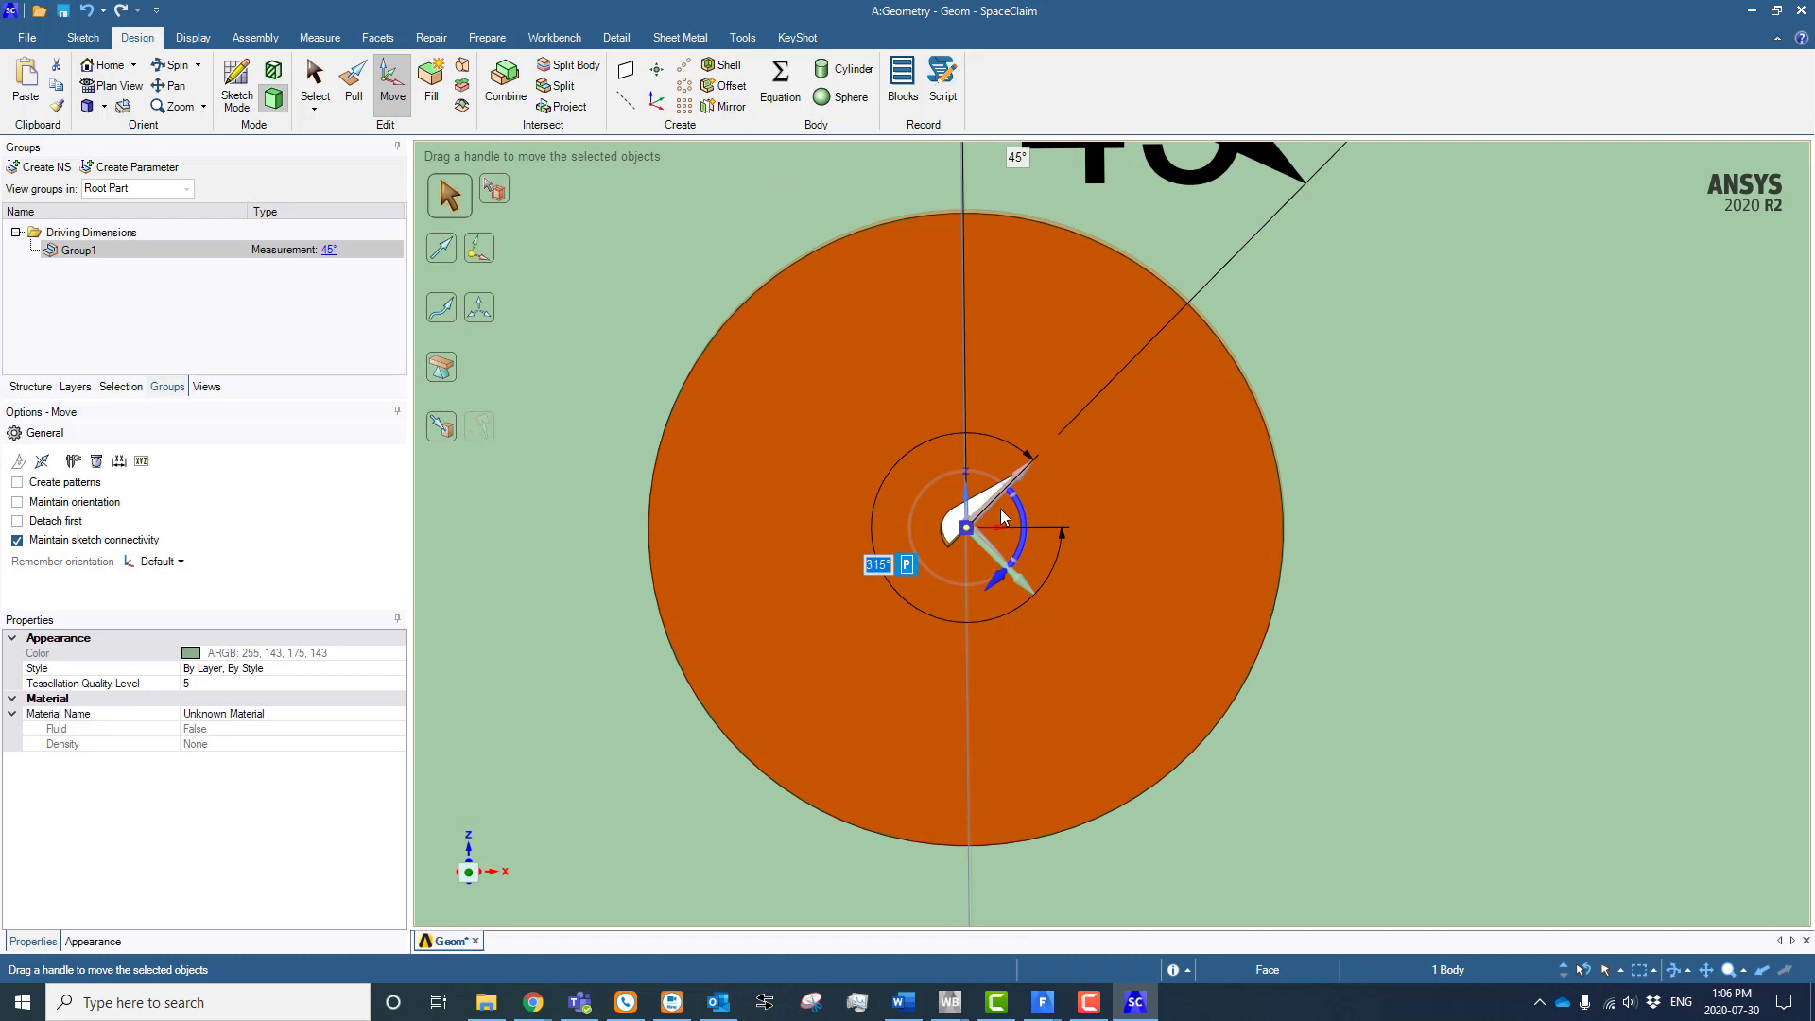
Clear the body selection and view the rotated cutout within the whole plate
scroll(1011, 554, down, 3)
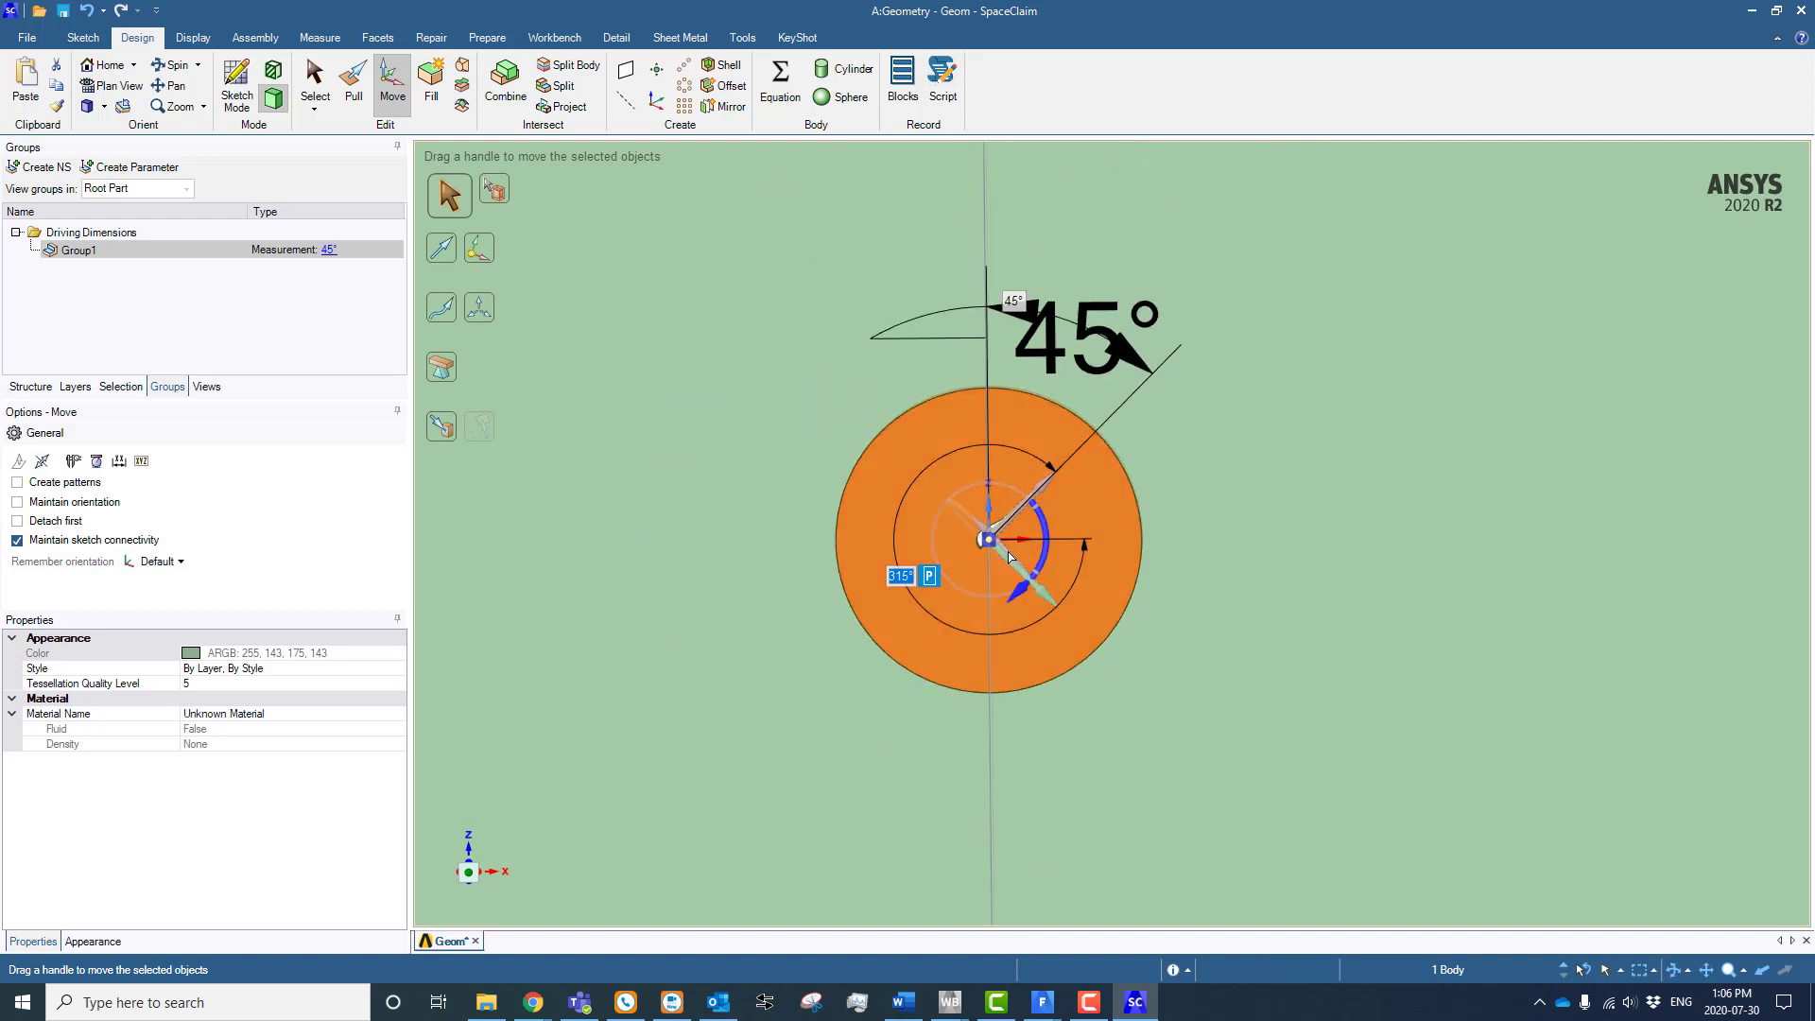
scroll(1010, 556, down, 4)
click(887, 881)
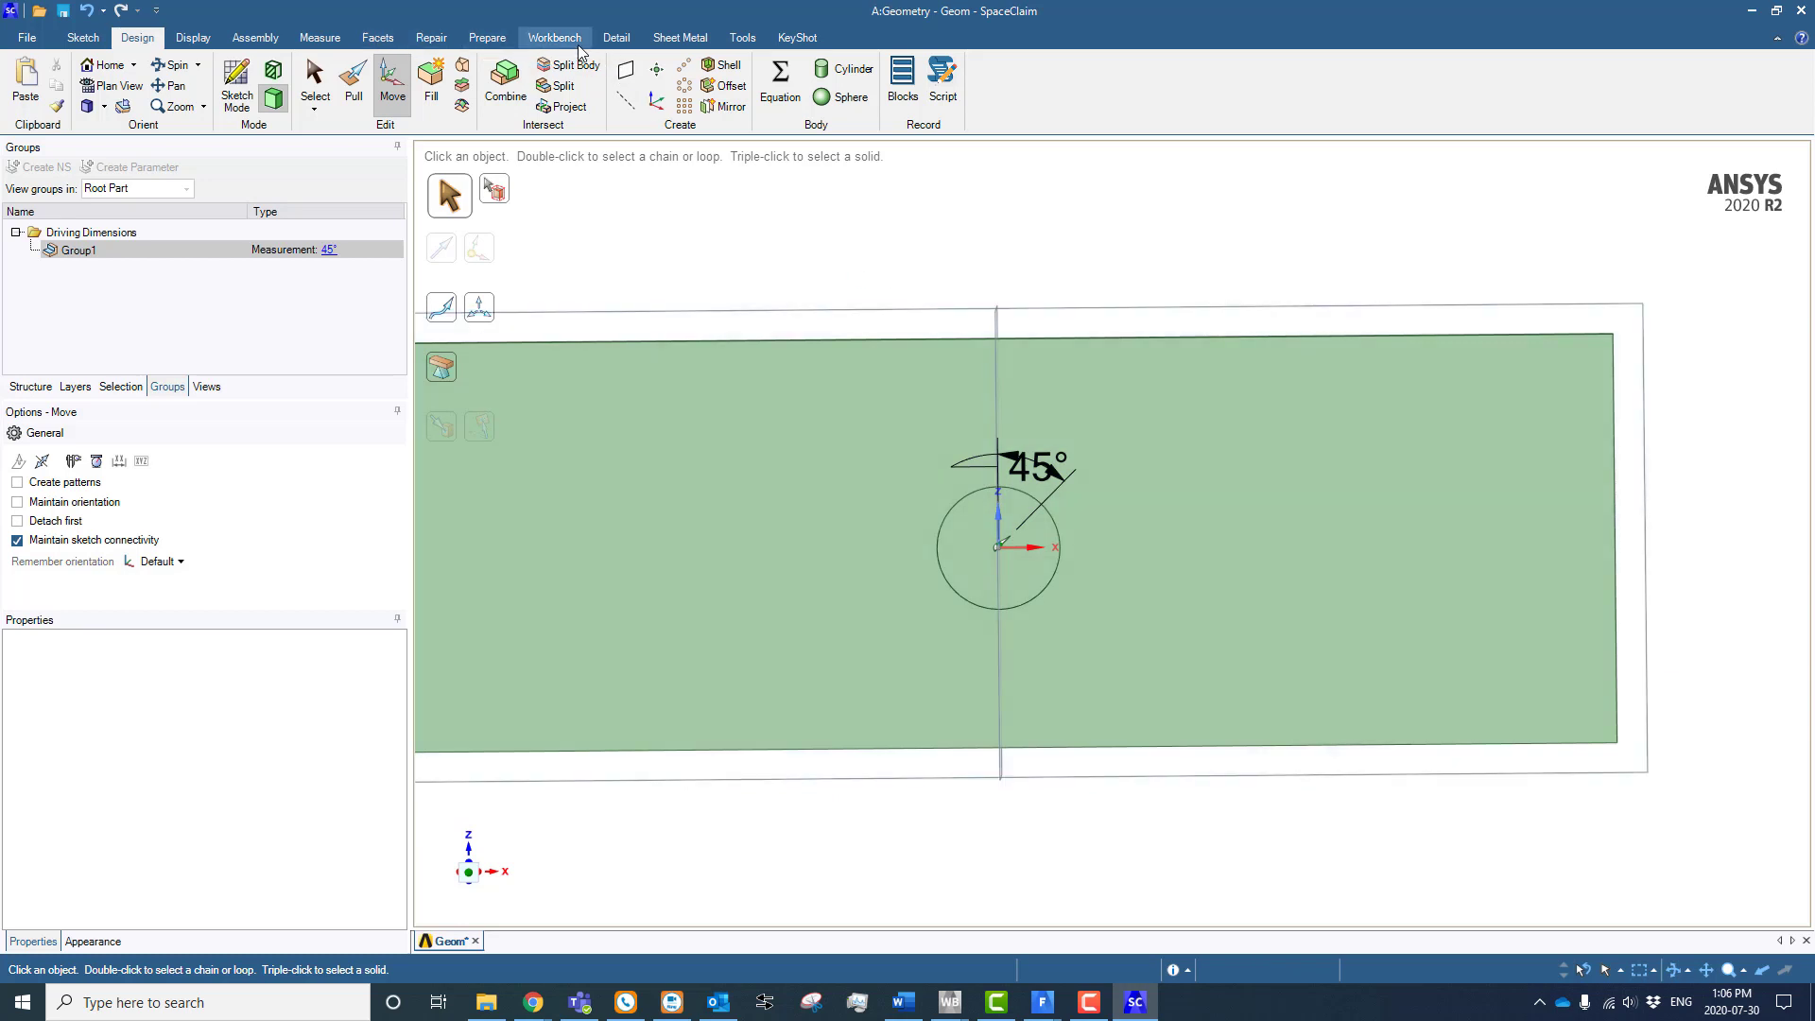
mouse_move(862, 215)
middle_down()
mouse_move(853, 242)
mouse_move(879, 243)
middle_up()
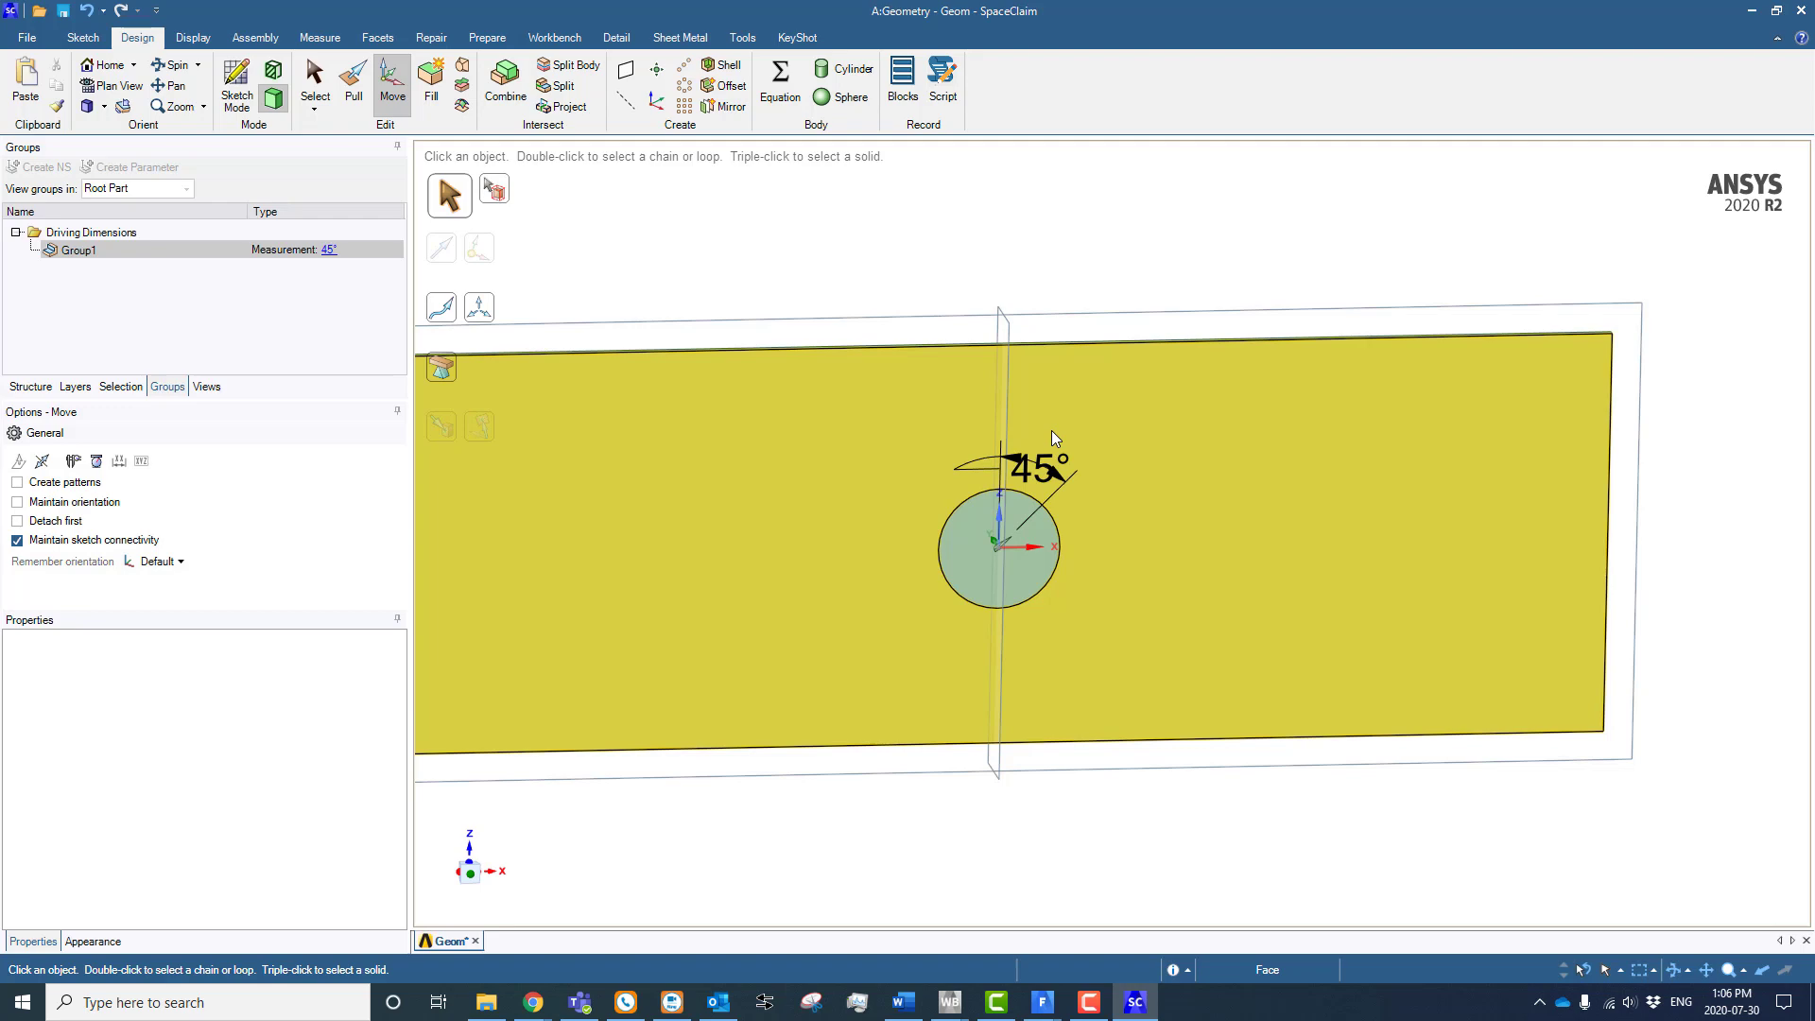
click(1052, 433)
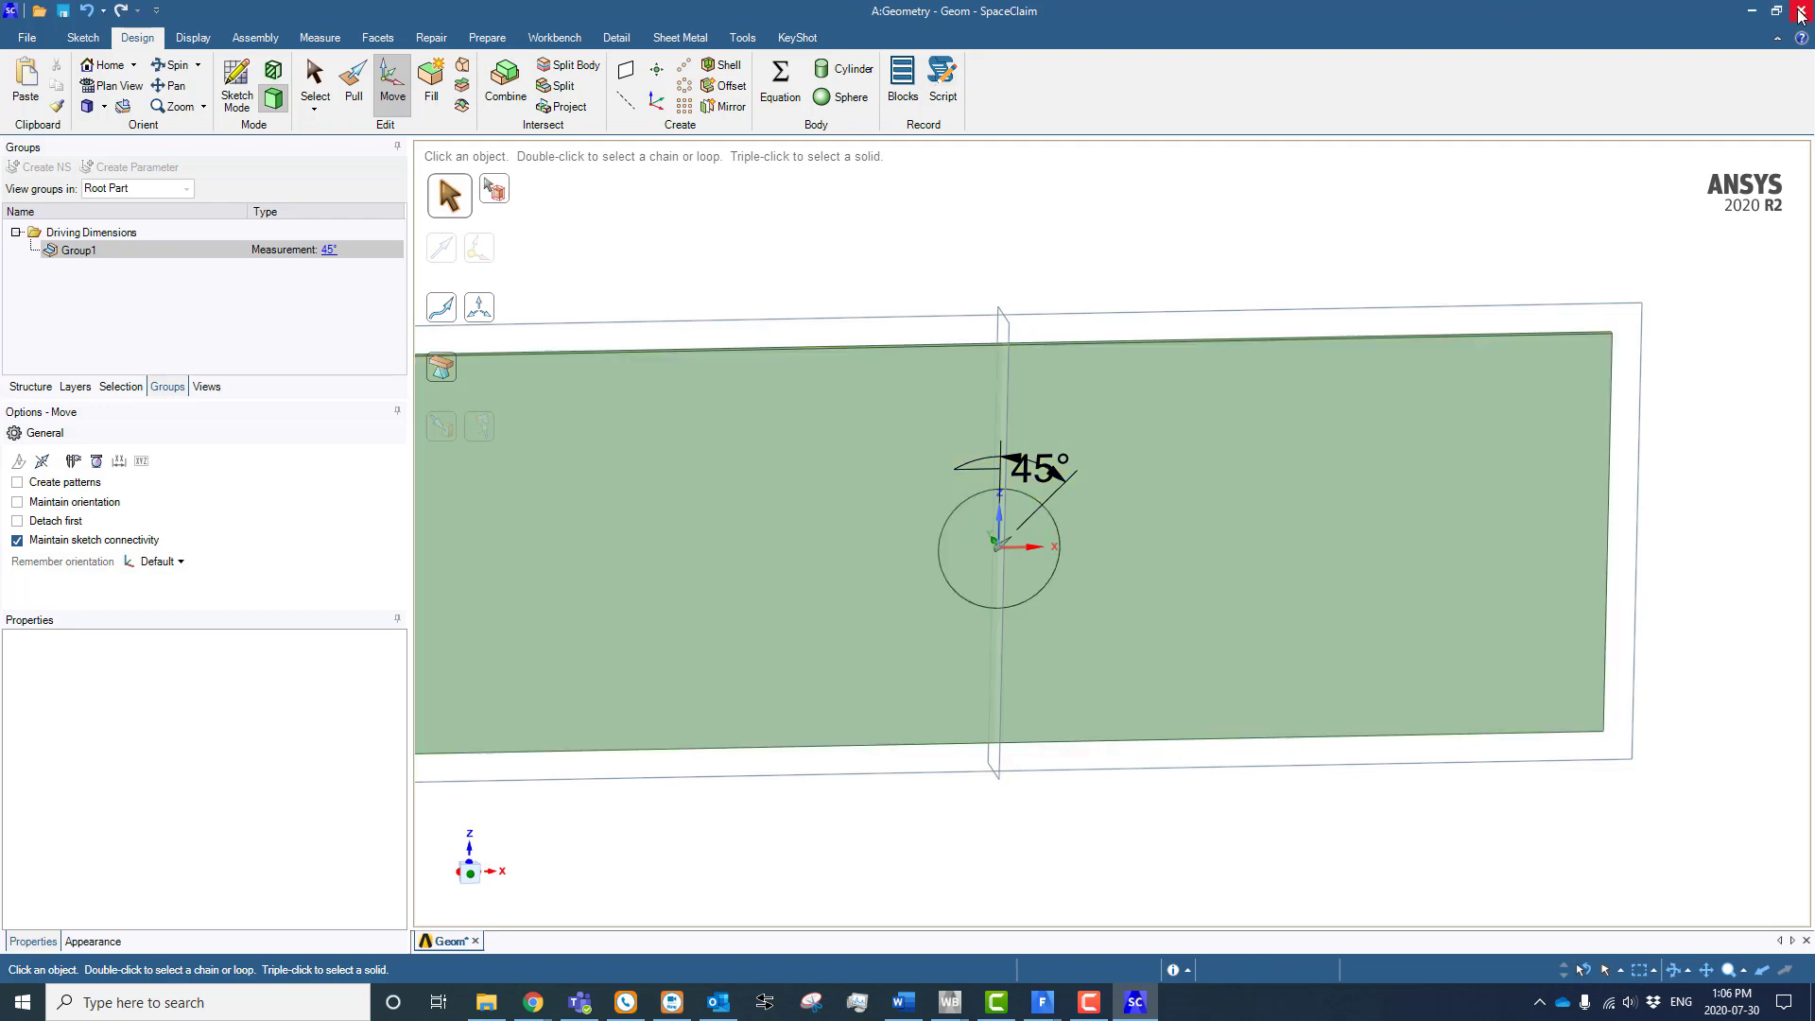
Switch to the parameterizingCFX project in Workbench and open the Setup of the Fluid Flow (CFX) system in CFX-Pre
click(1751, 12)
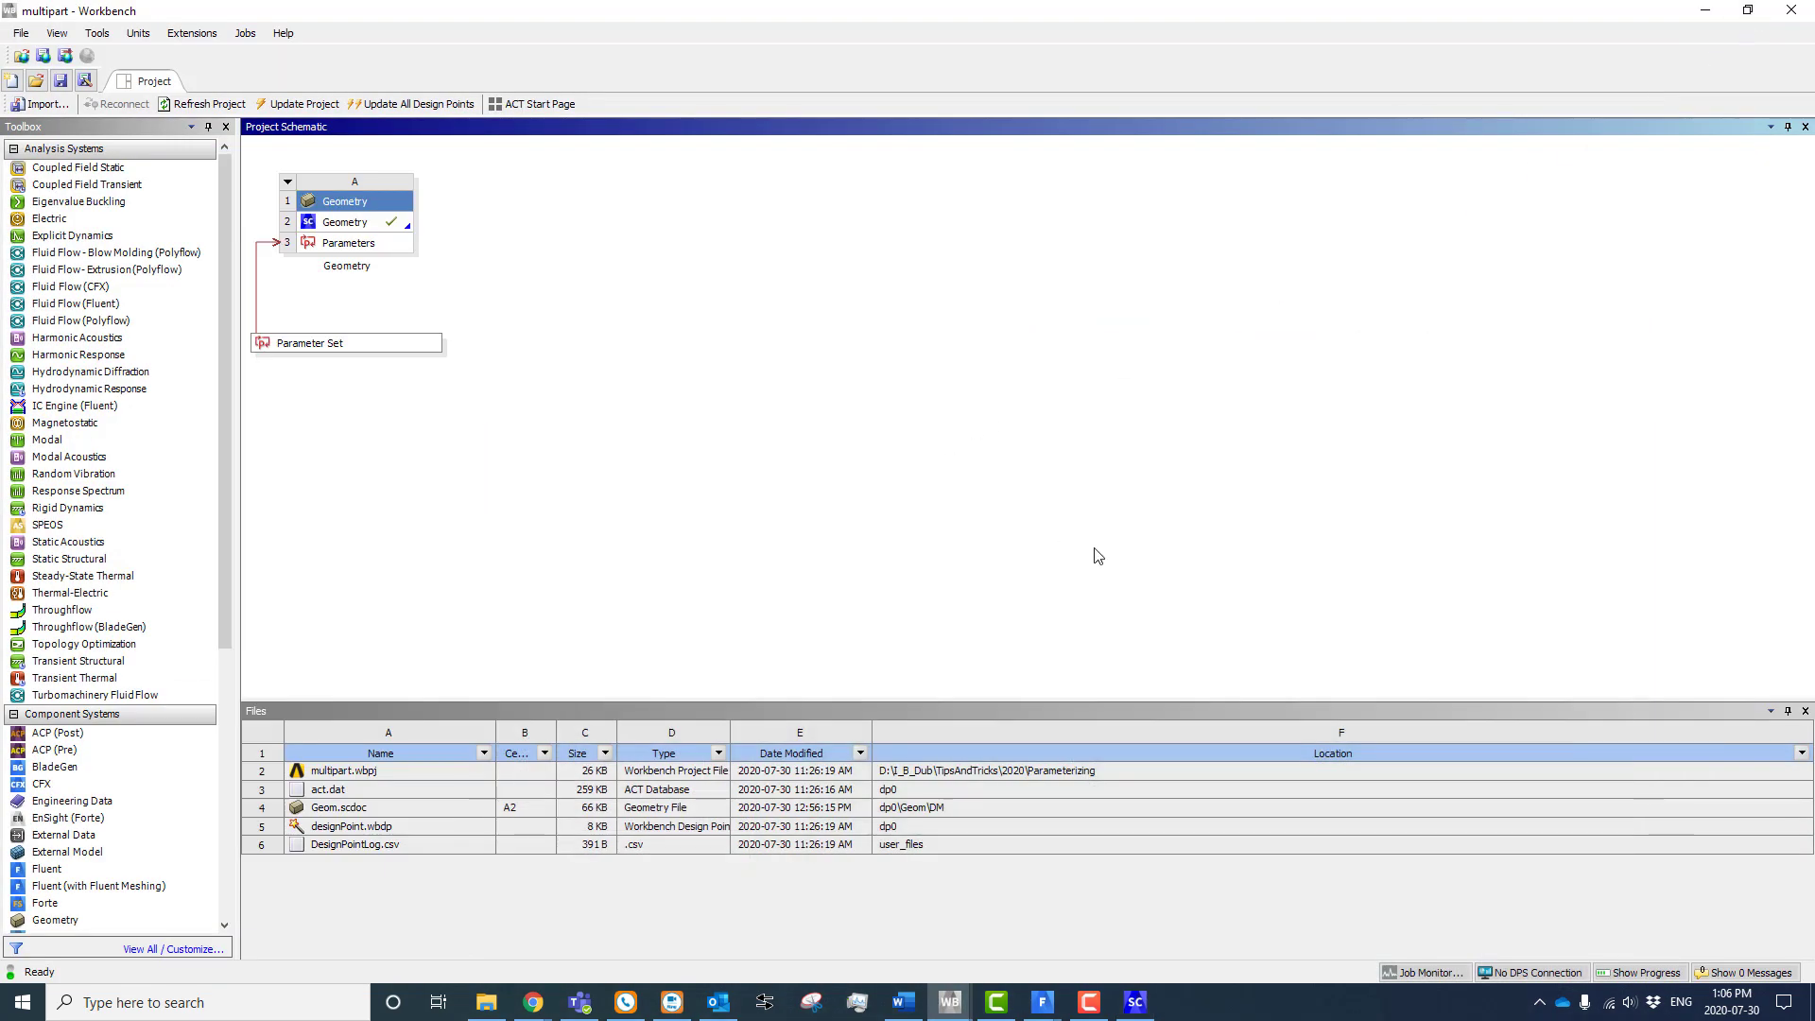
click(951, 1004)
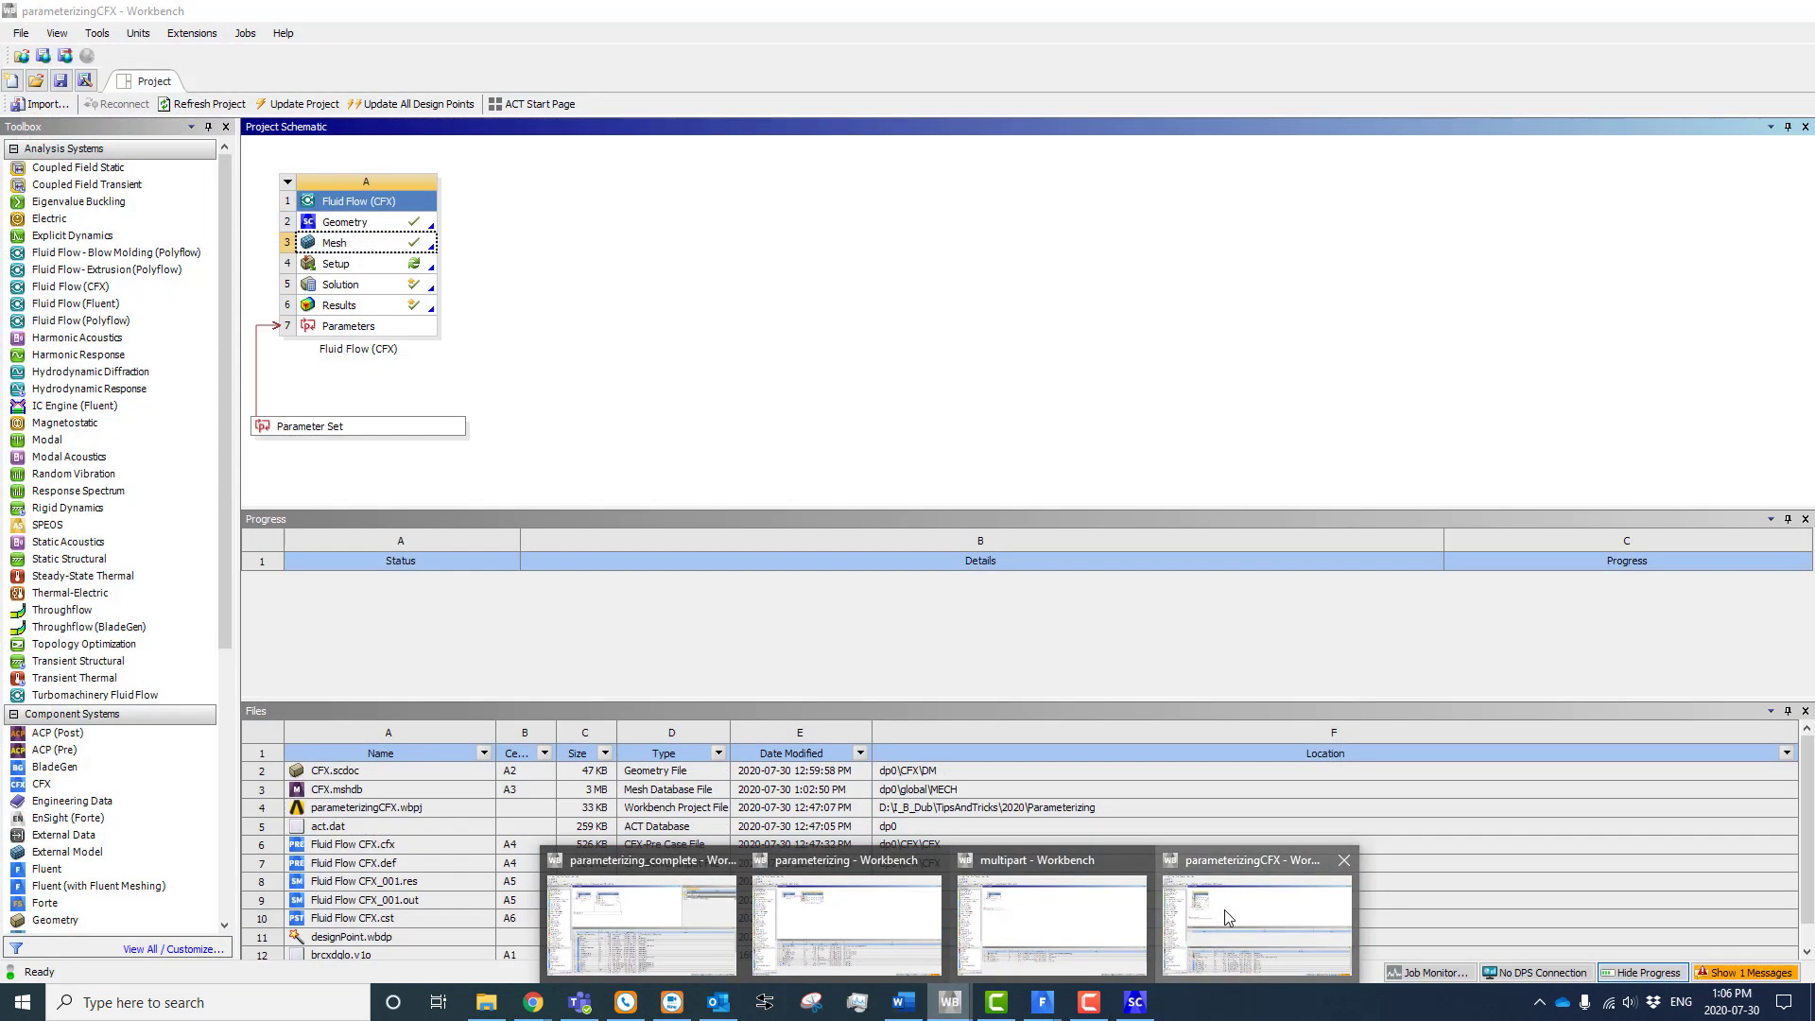
click(1224, 909)
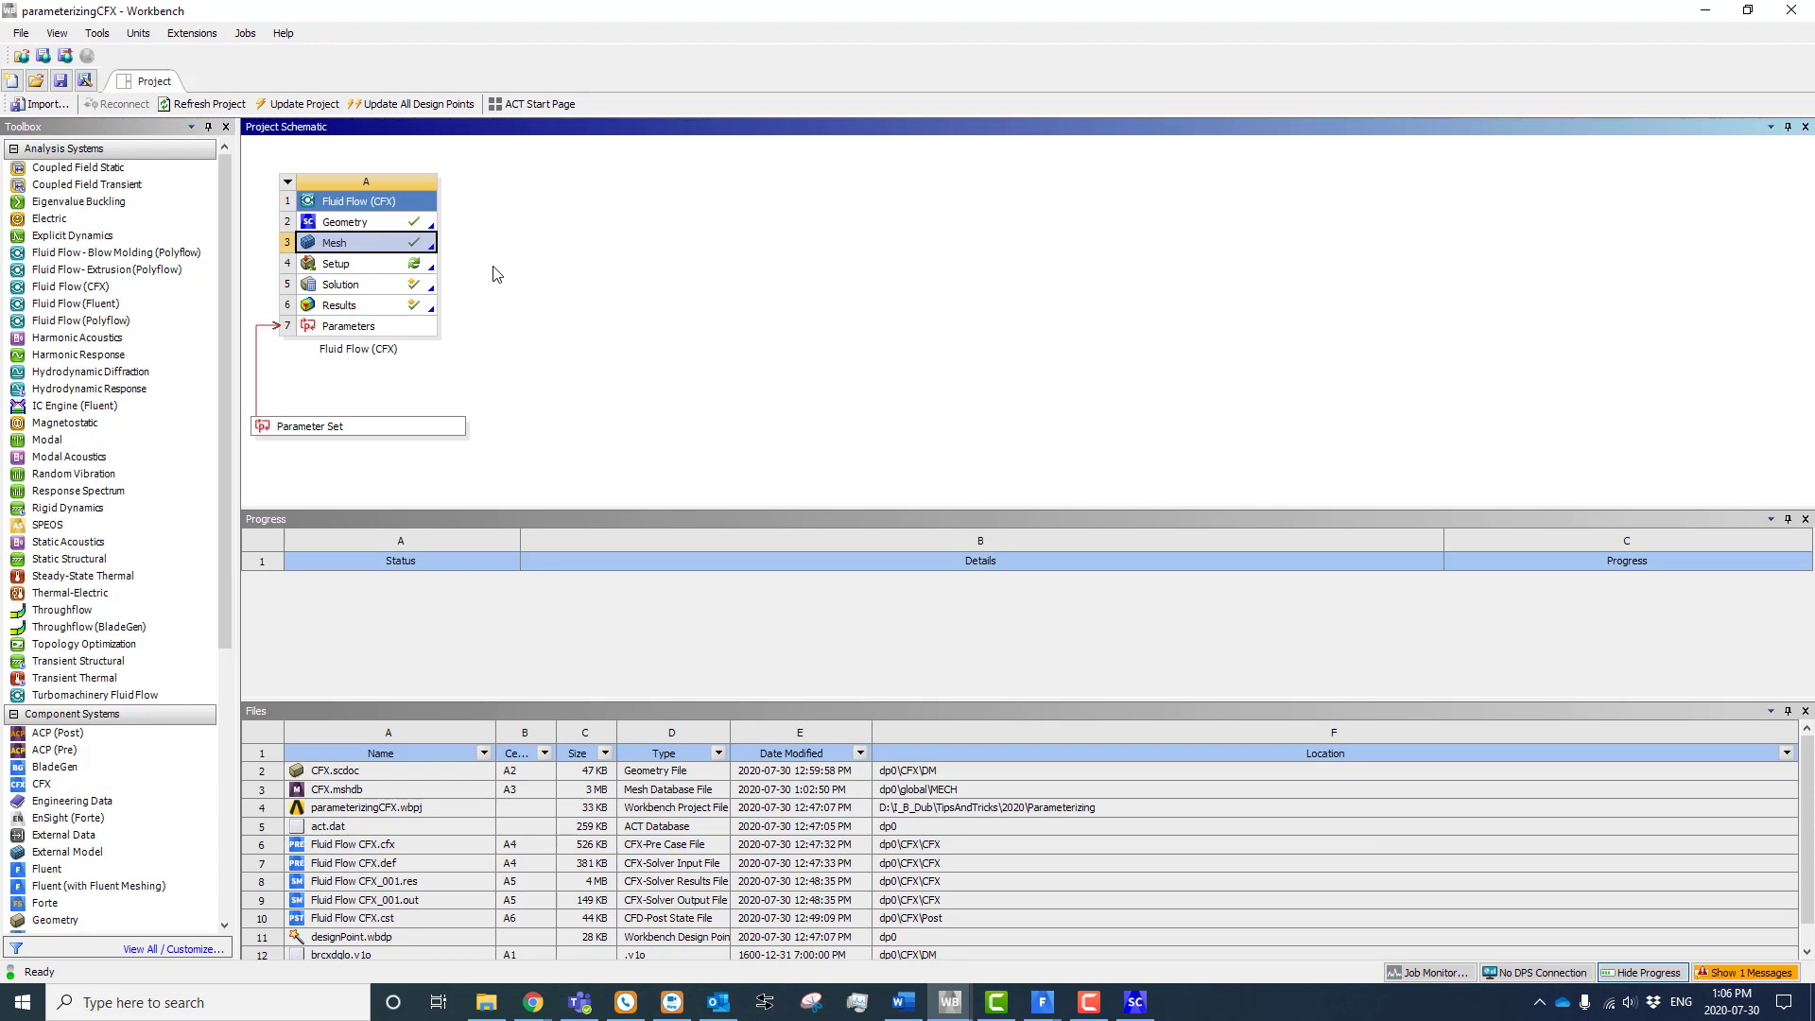
double_click(357, 271)
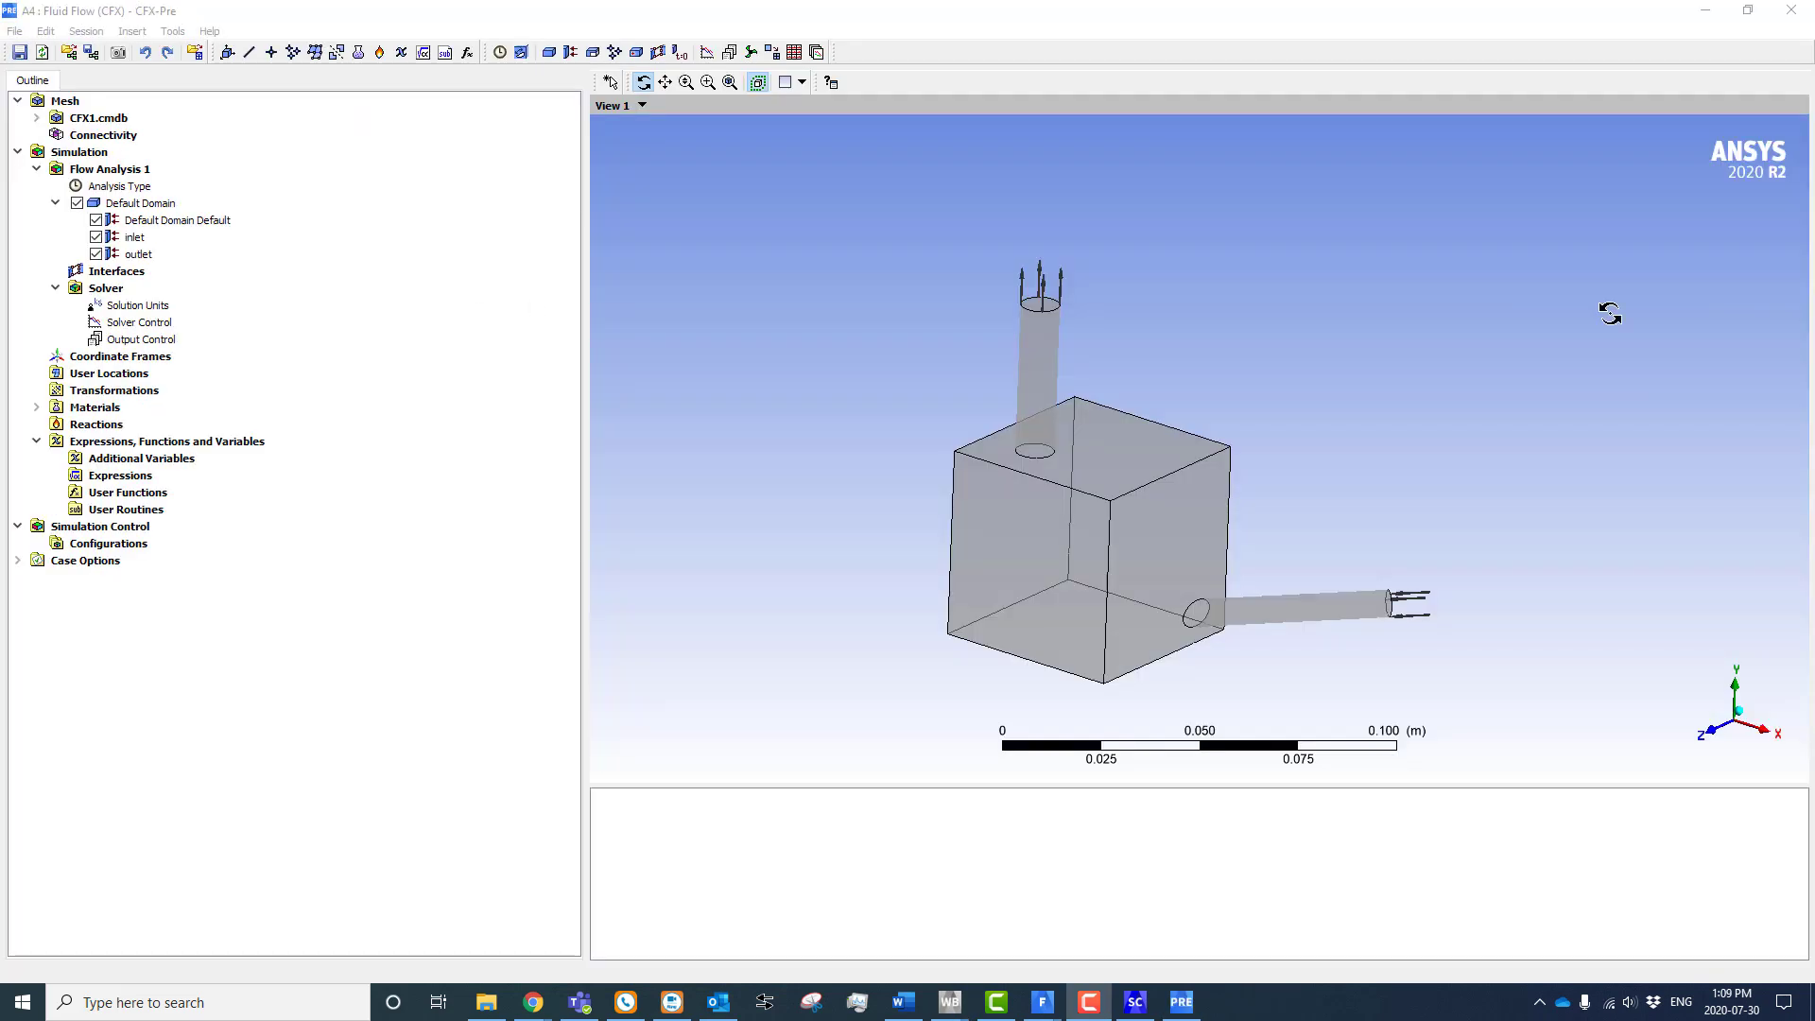
Inspect the inlet boundary's mass and momentum settings and return to the simulation outline
drag(891, 377, 1162, 514)
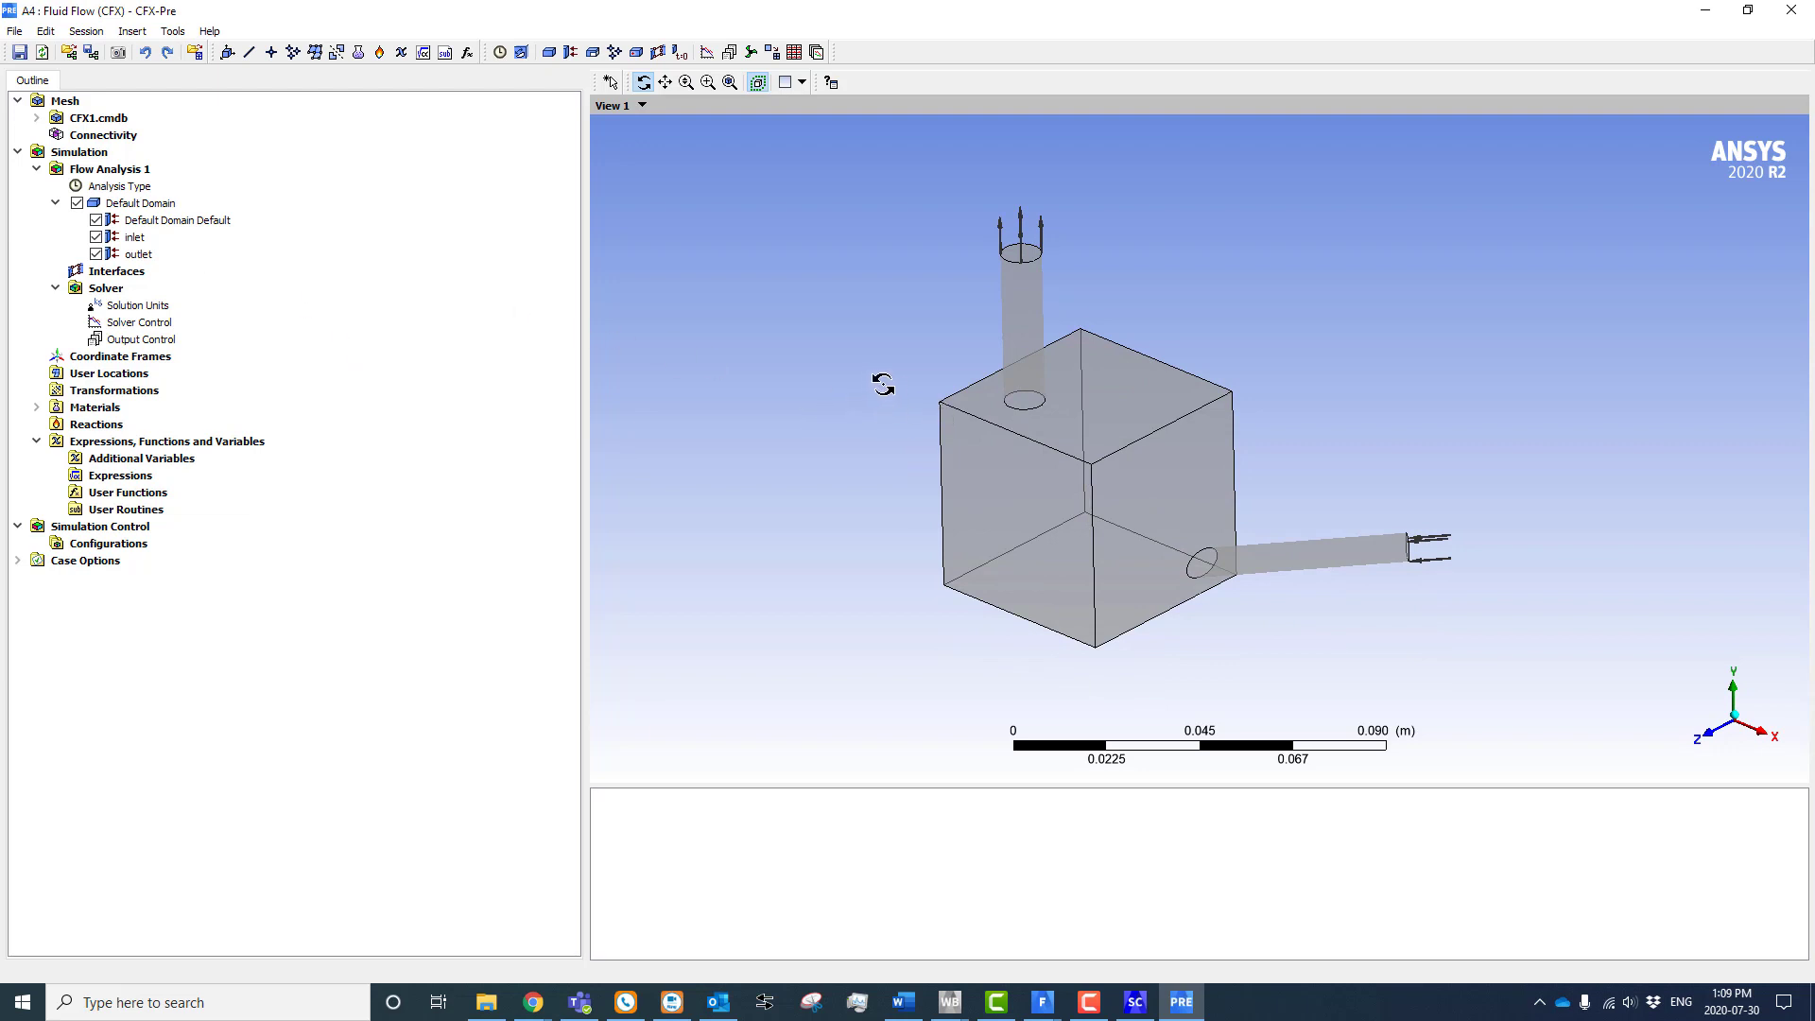
double_click(133, 238)
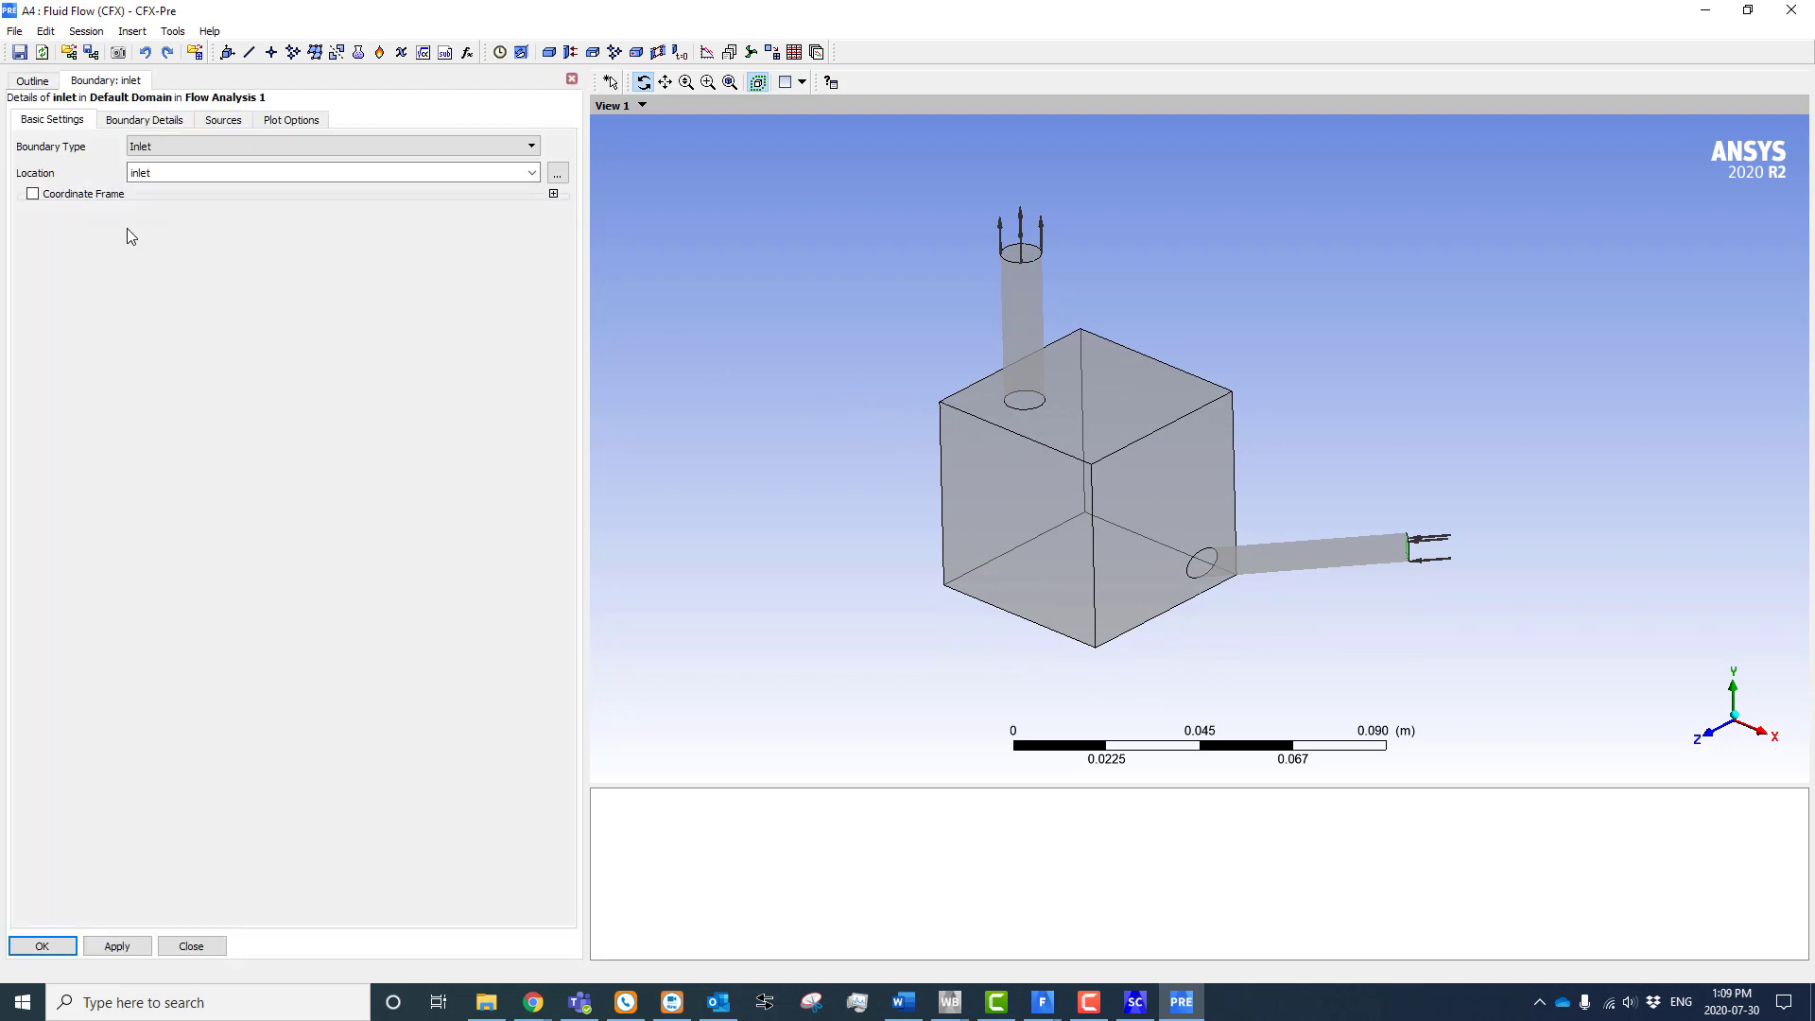
click(142, 119)
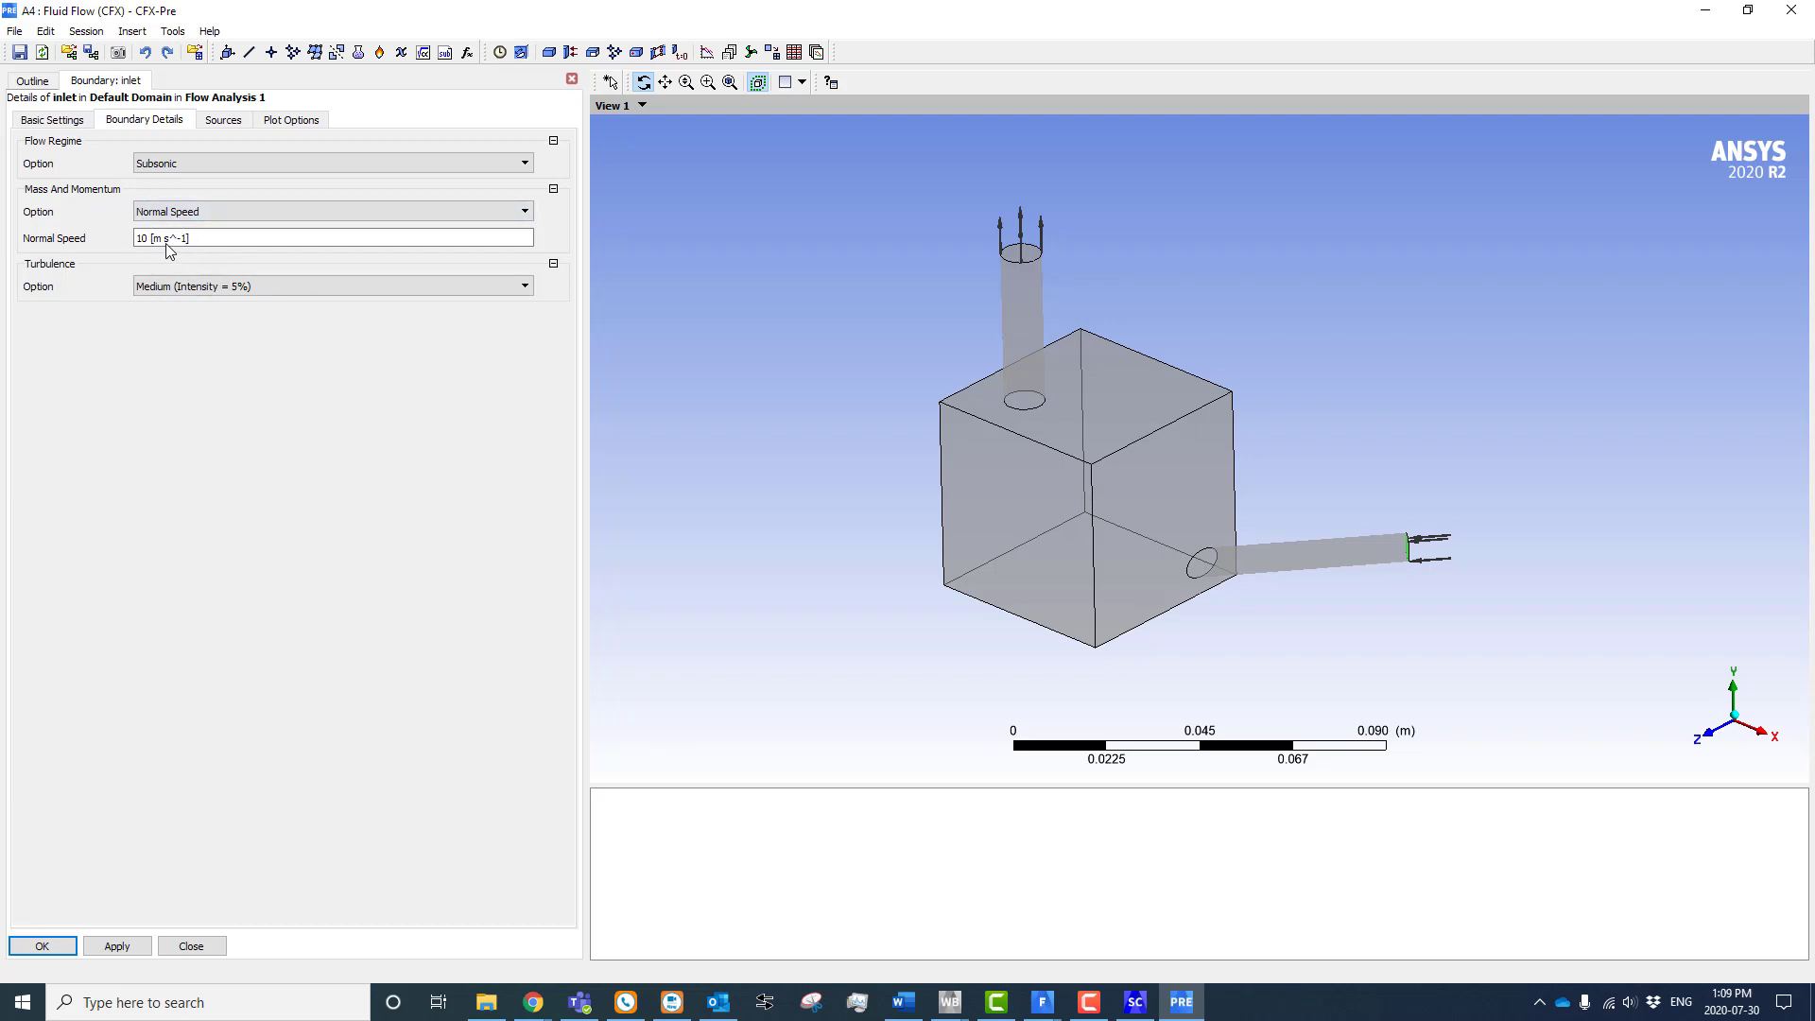
click(28, 82)
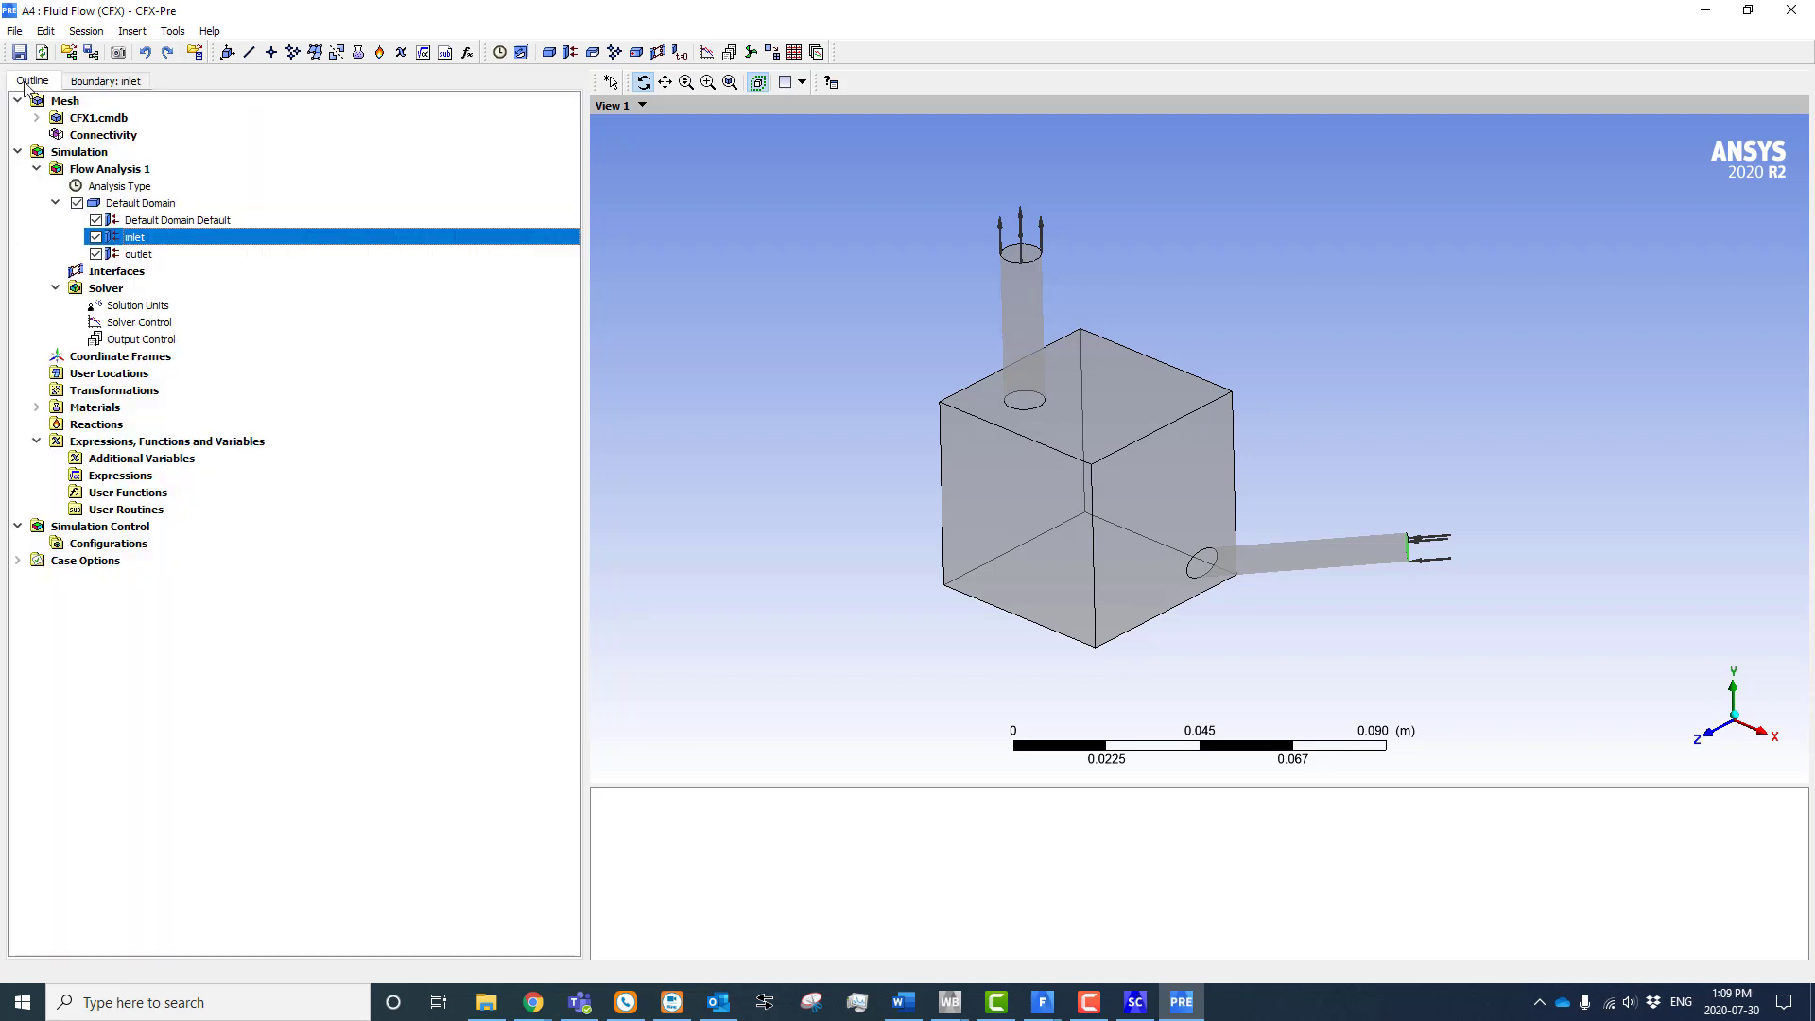
Create an expression named InletVel defined as 10[m/s] and use it as a Workbench input parameter
double_click(115, 480)
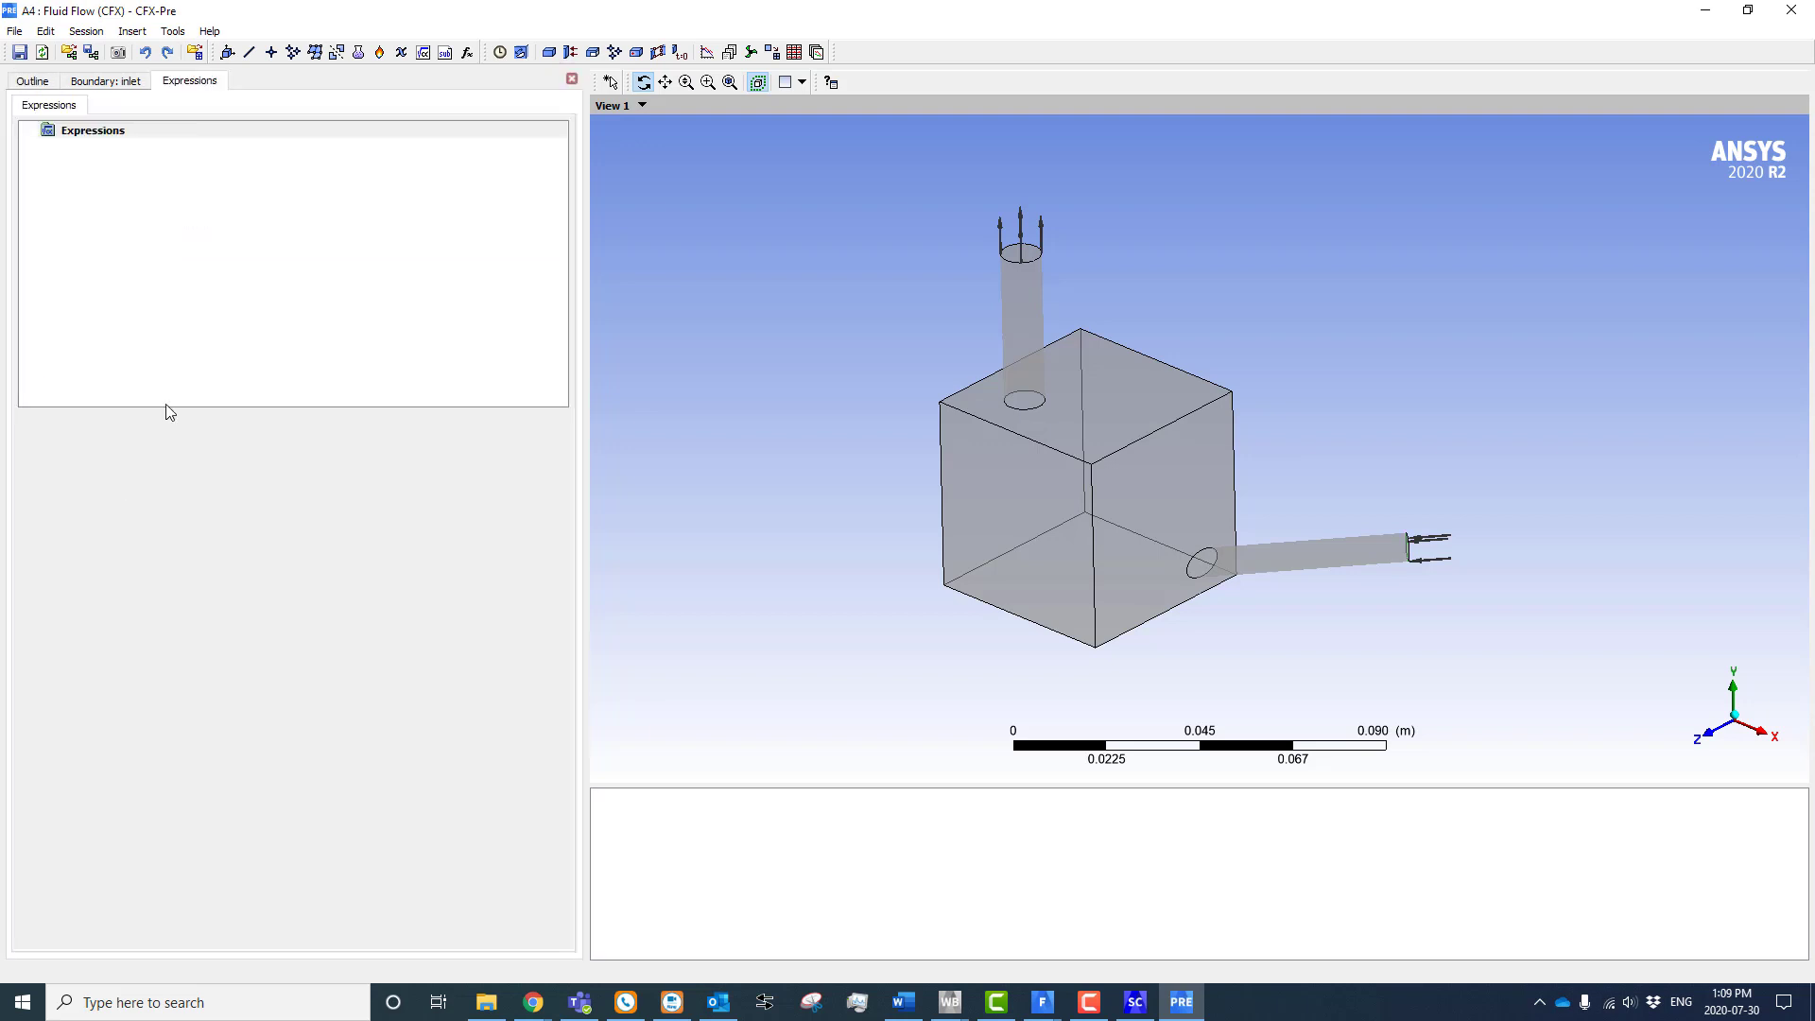
right_click(99, 177)
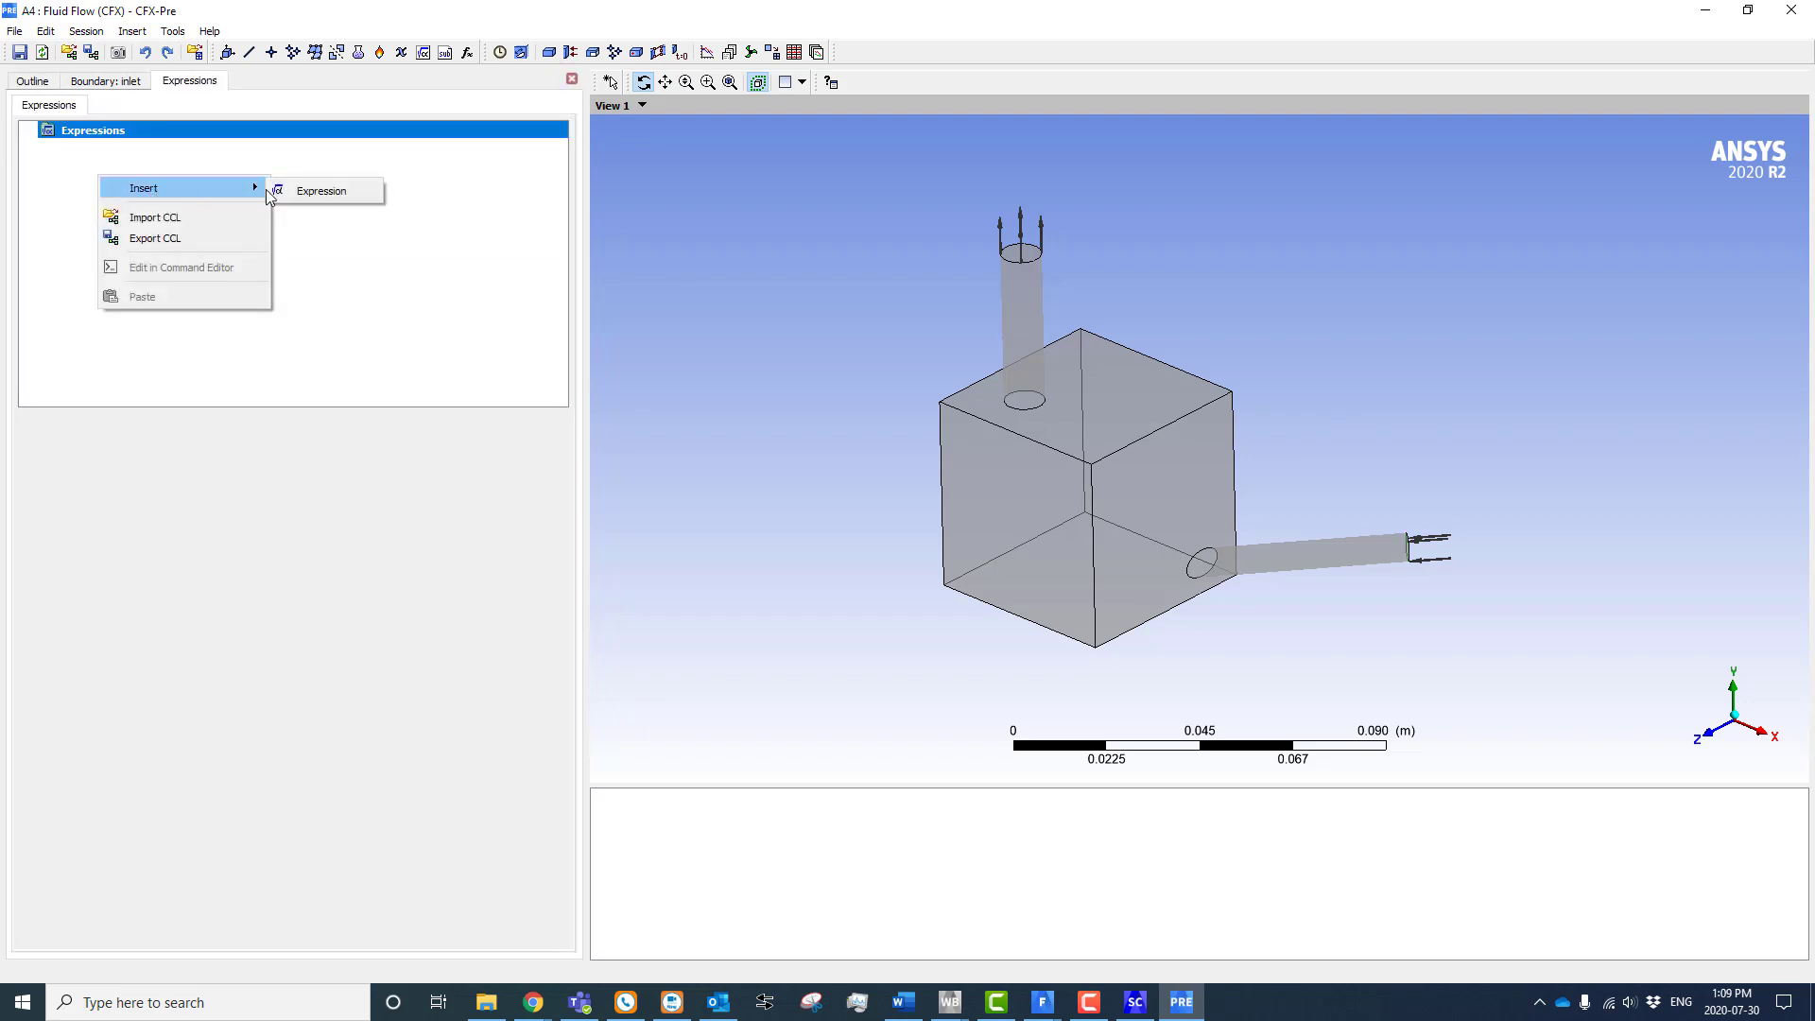
click(317, 190)
text(InletVel)
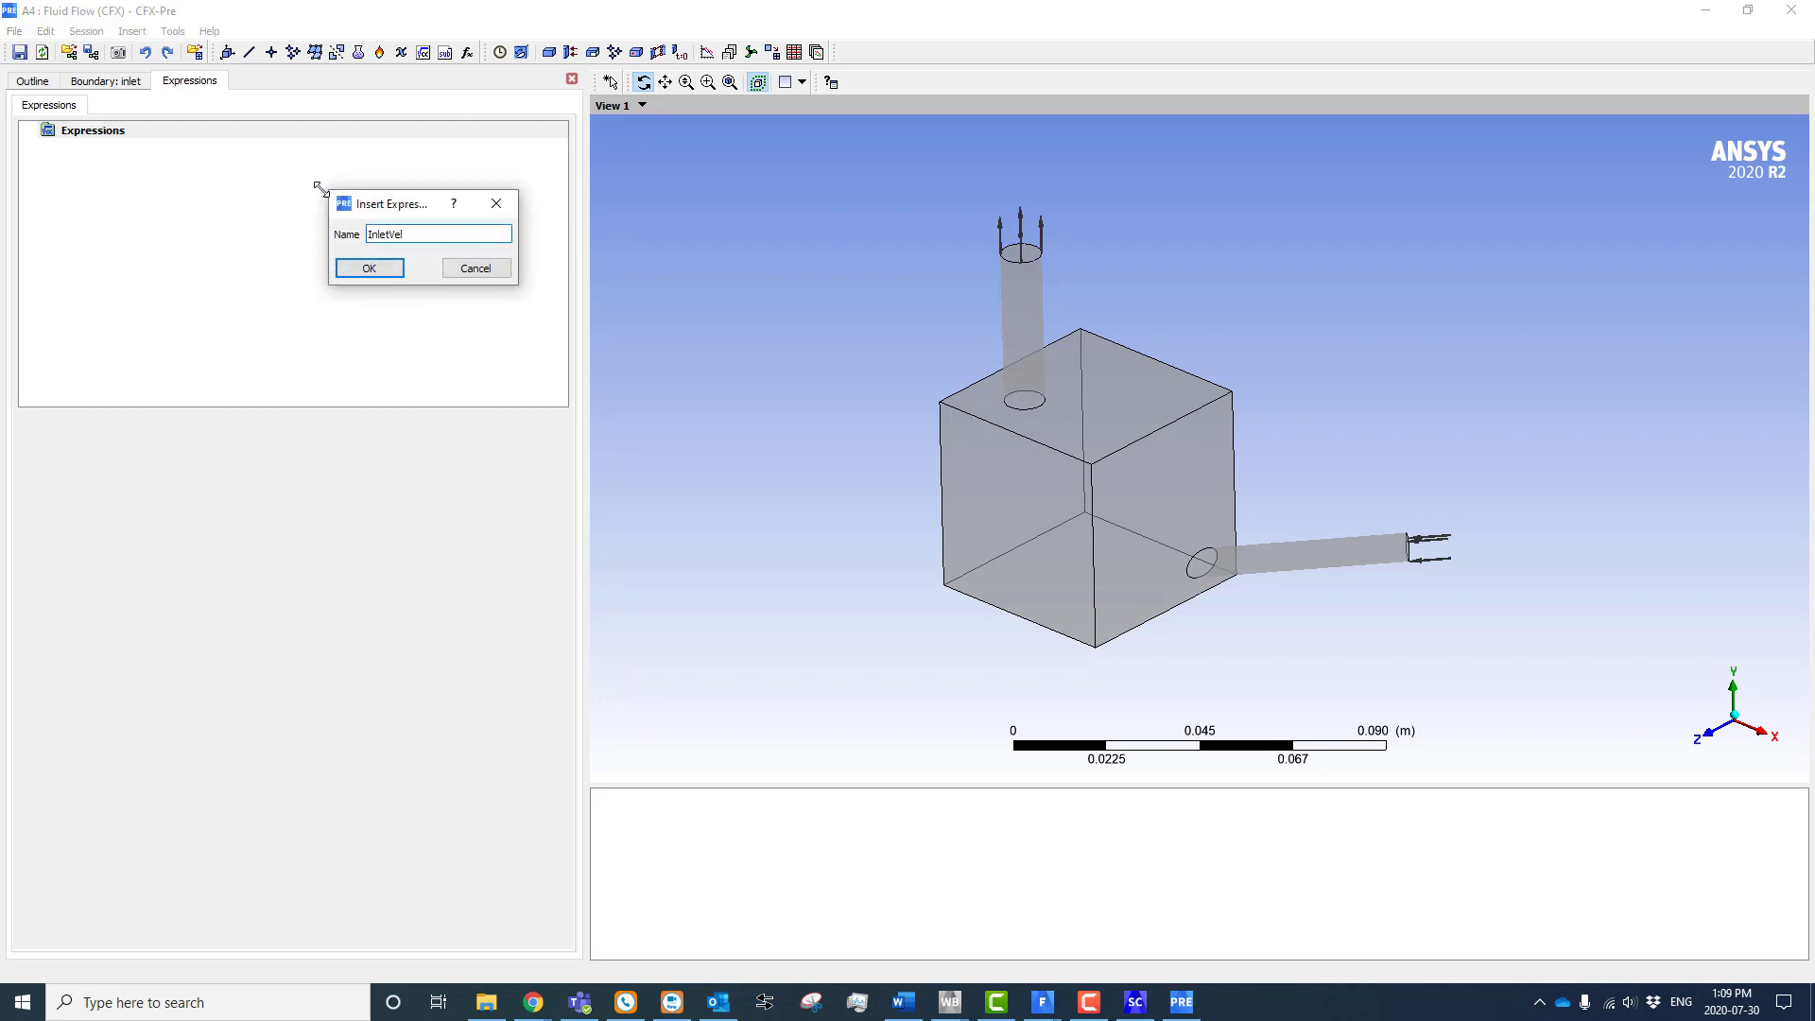
key(Return)
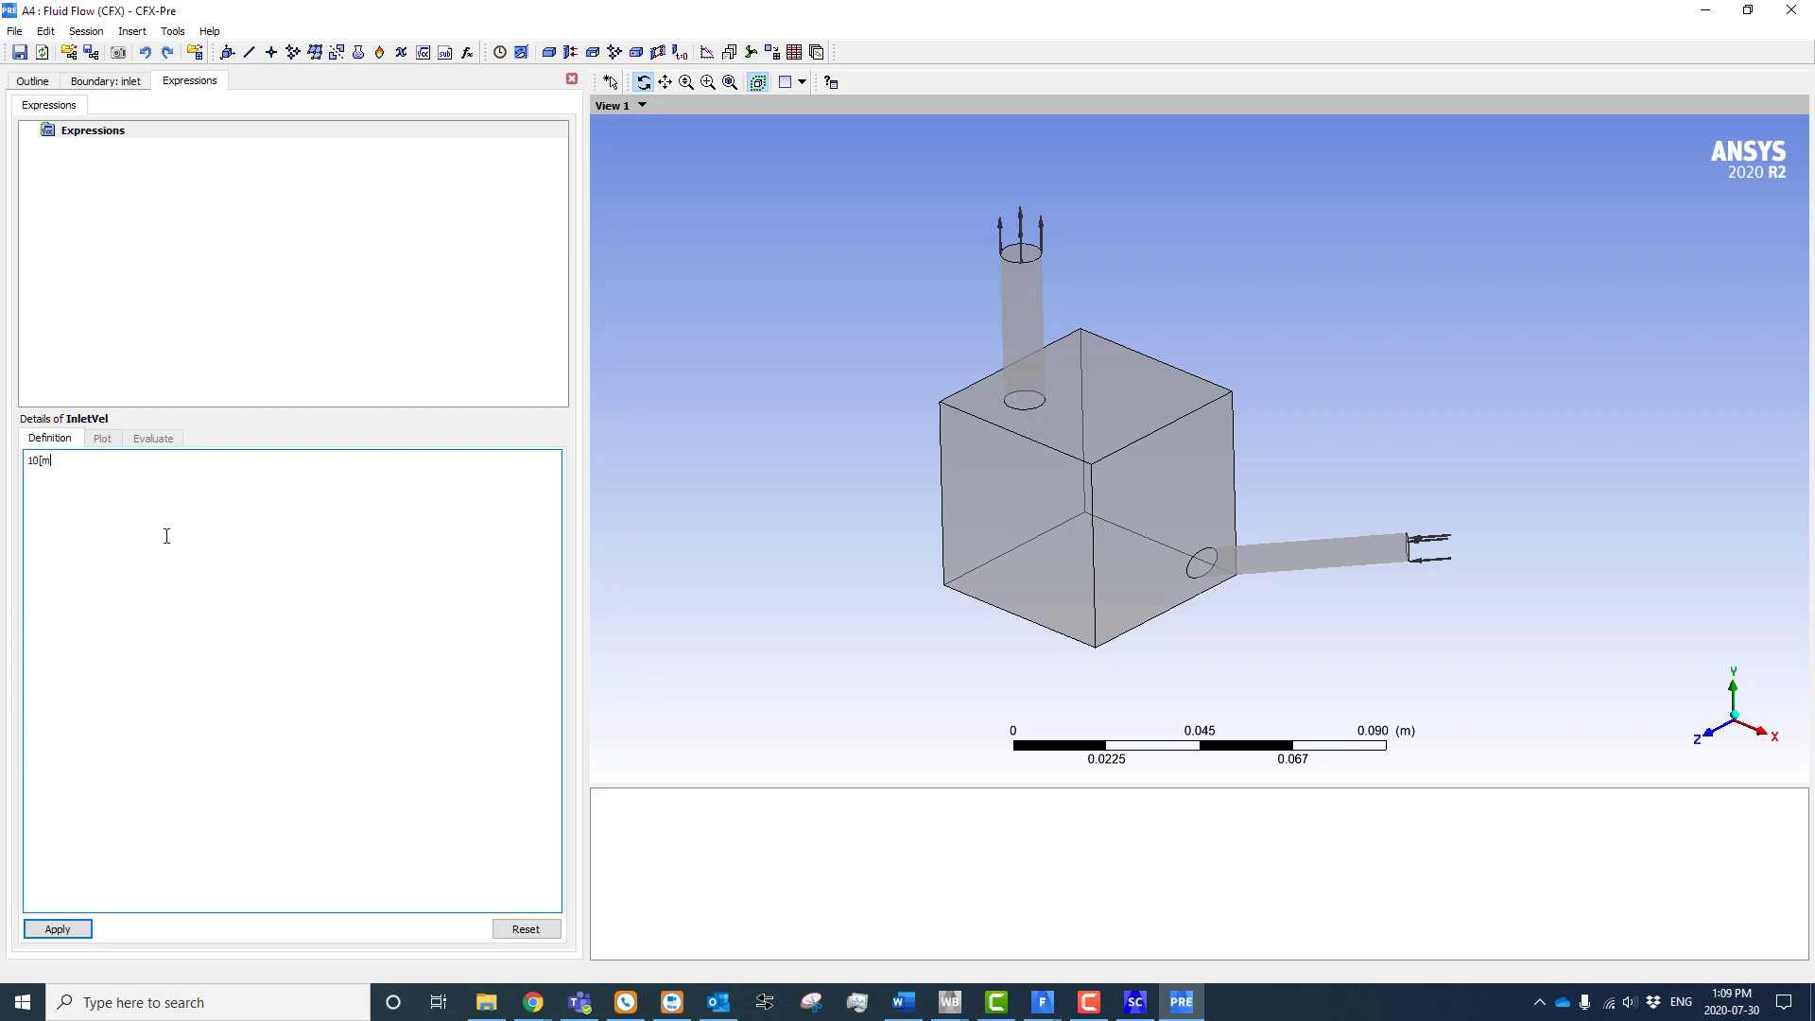
click(57, 929)
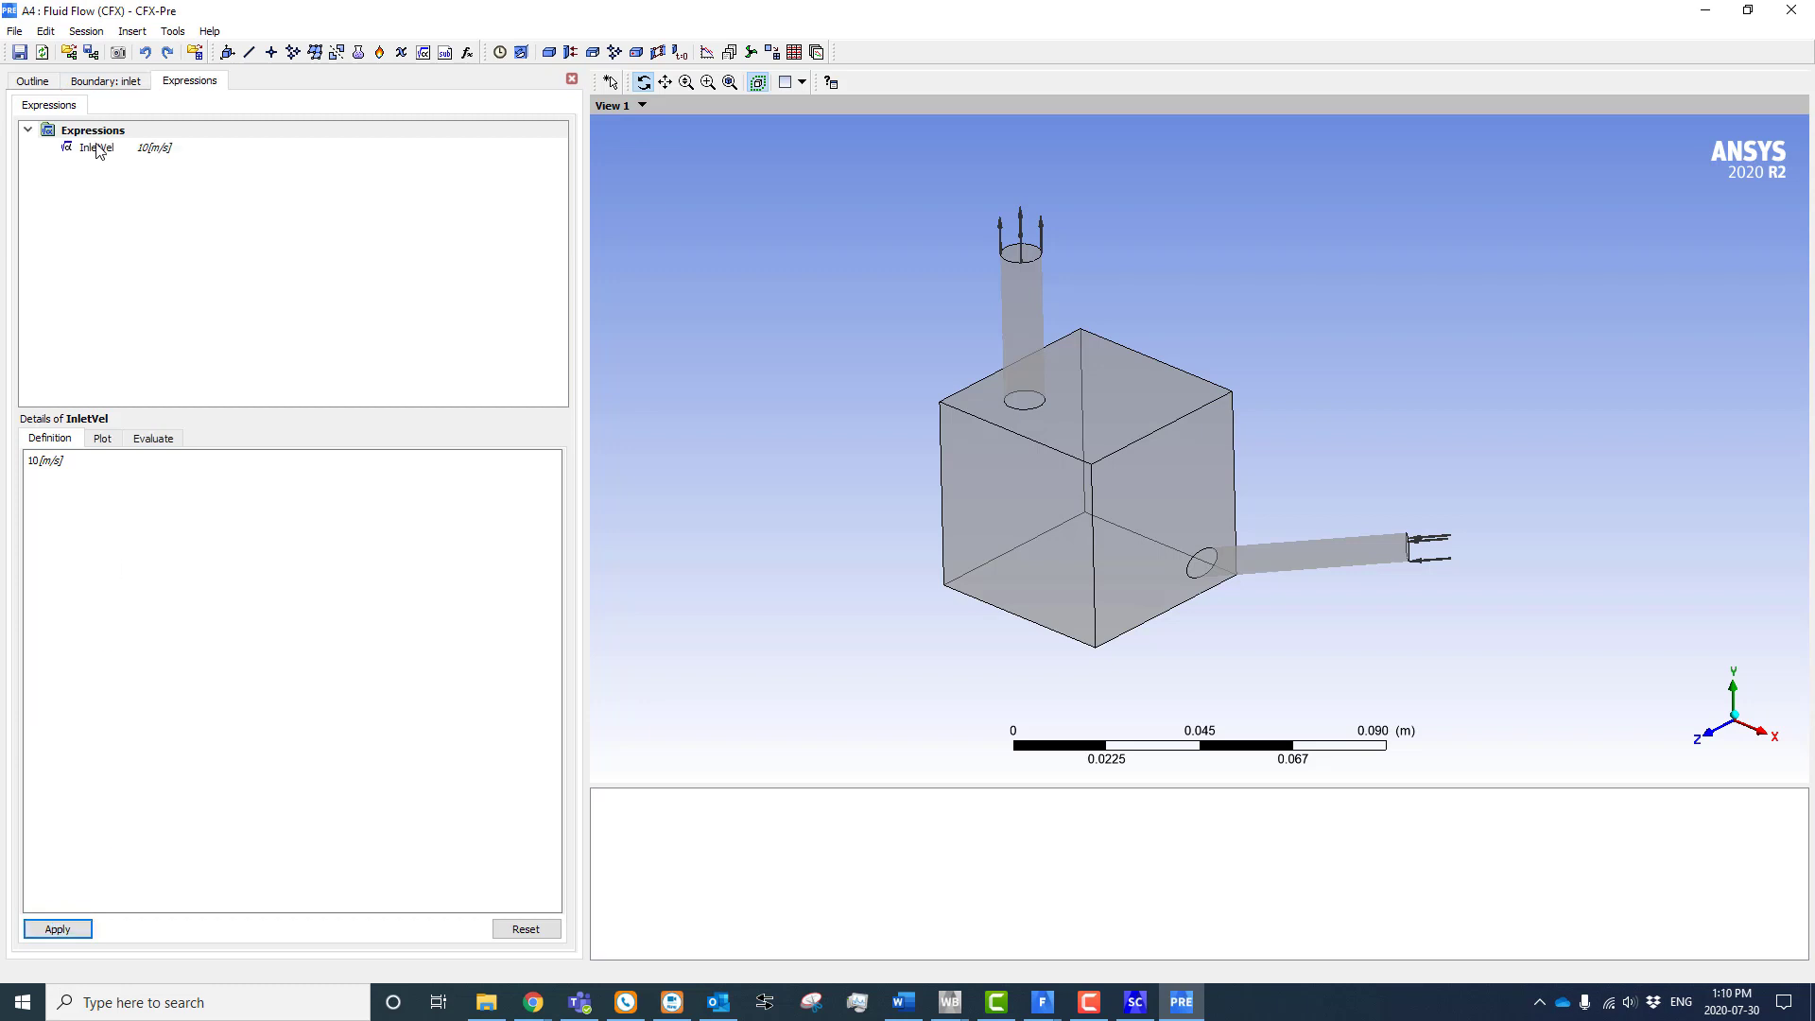
right_click(97, 149)
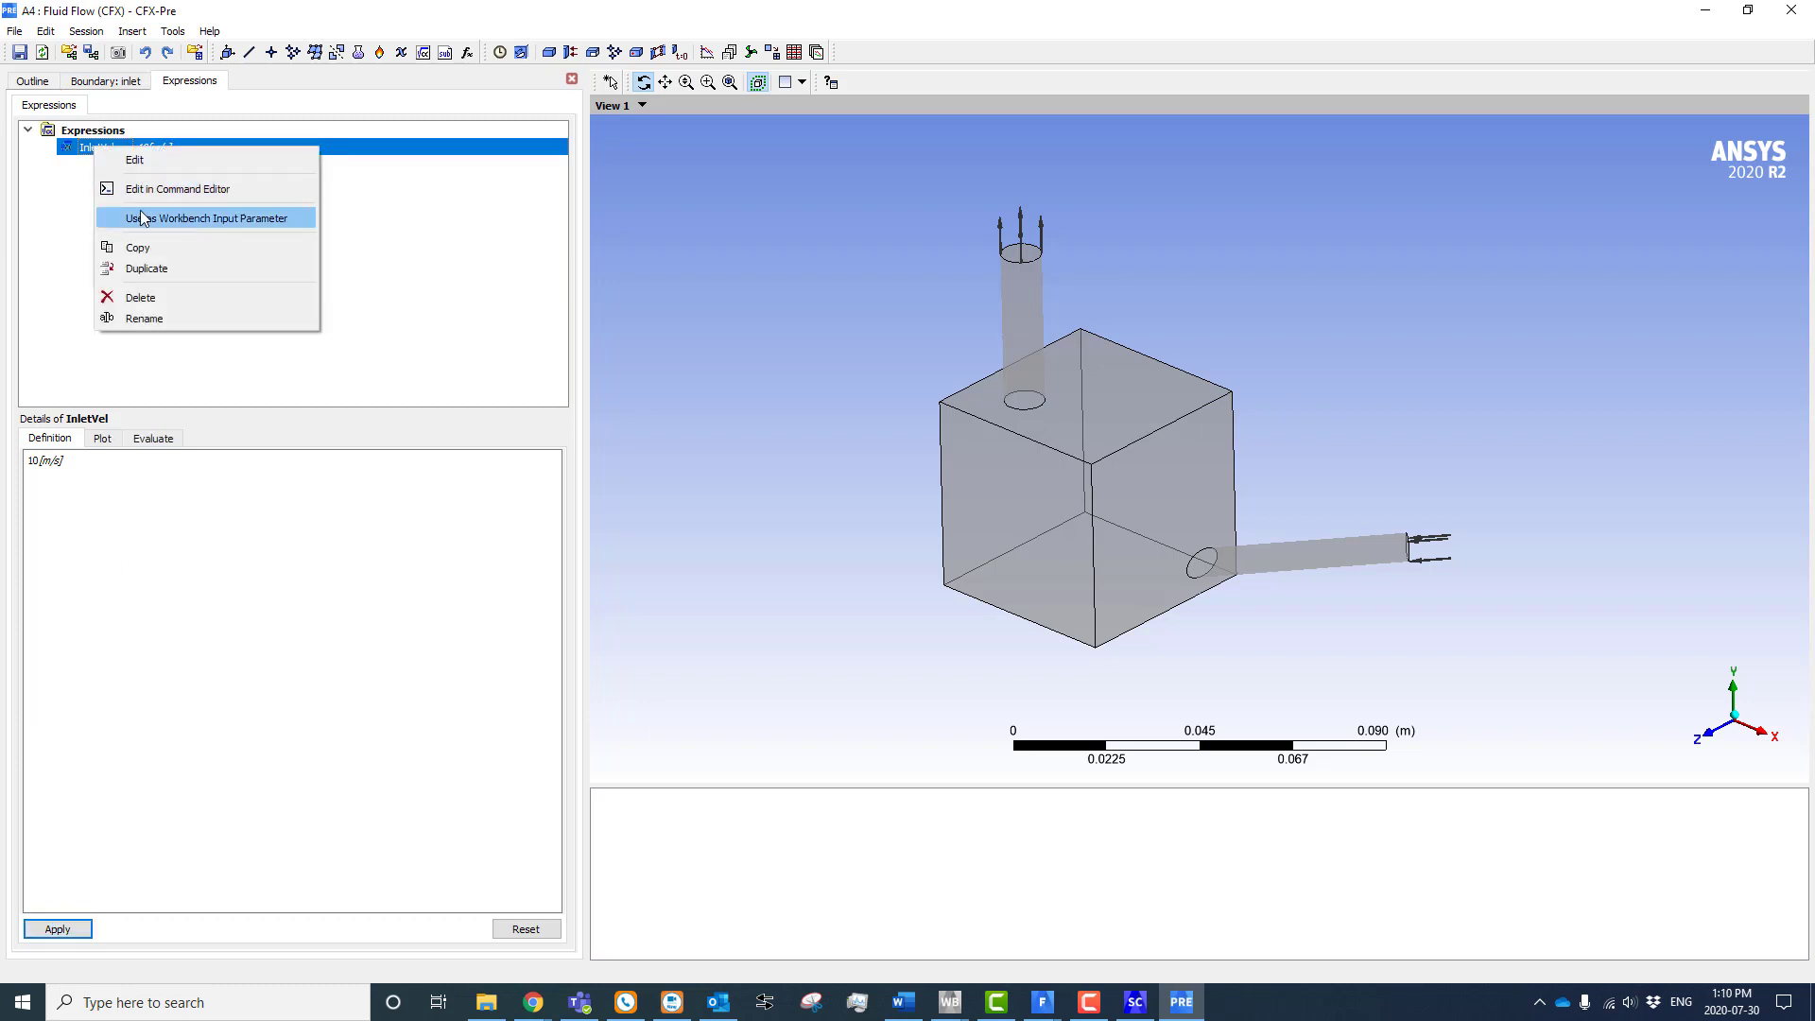
click(229, 219)
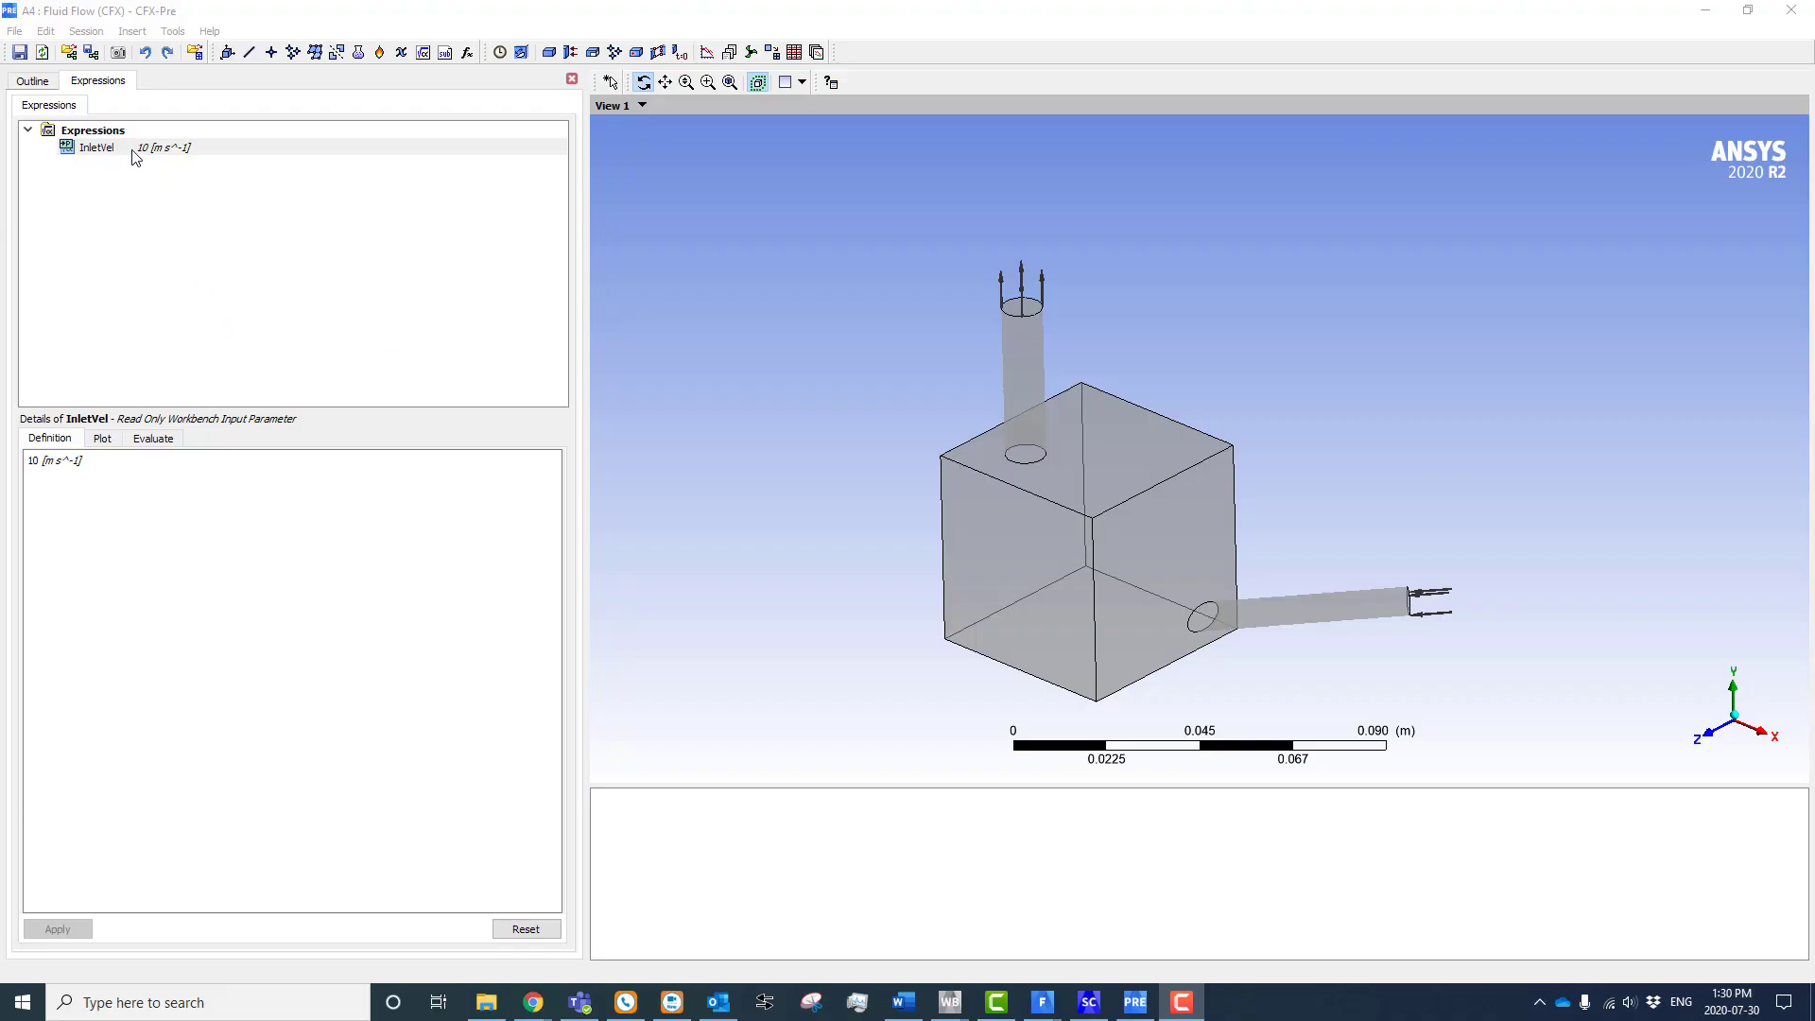
Set the inlet boundary's Normal Speed to the InletVel expression
click(32, 81)
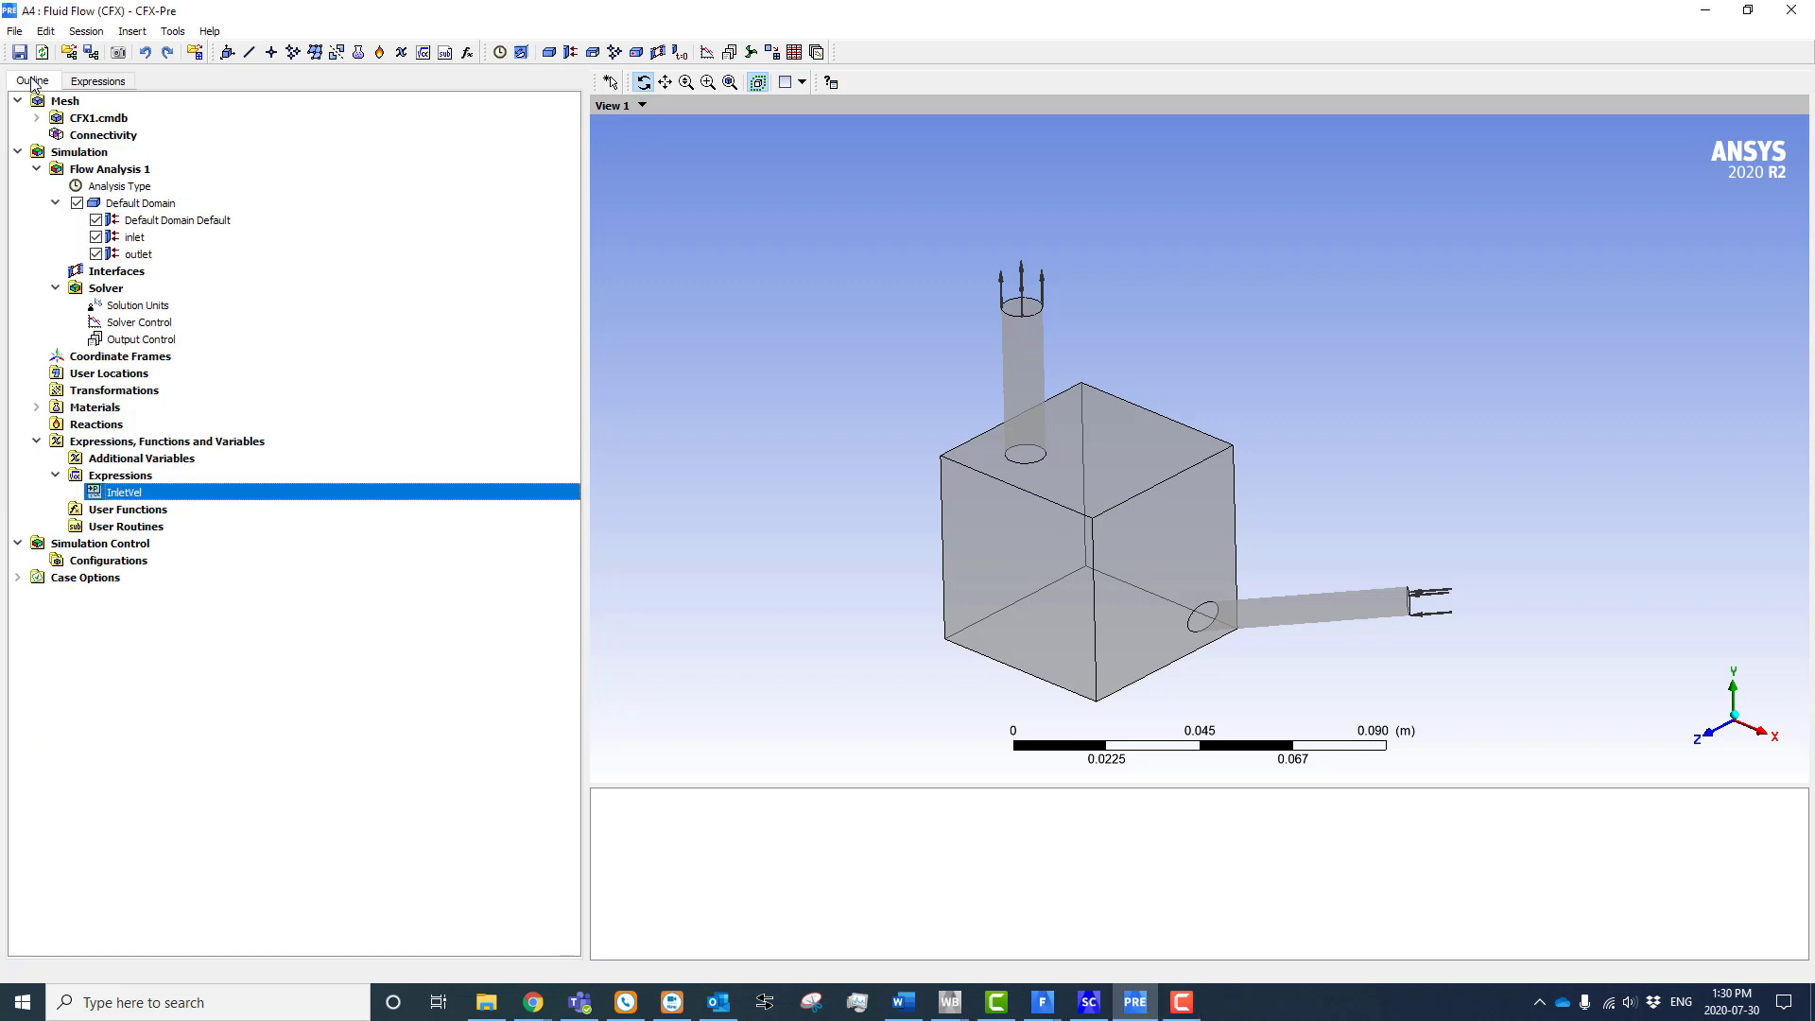
double_click(133, 239)
click(140, 123)
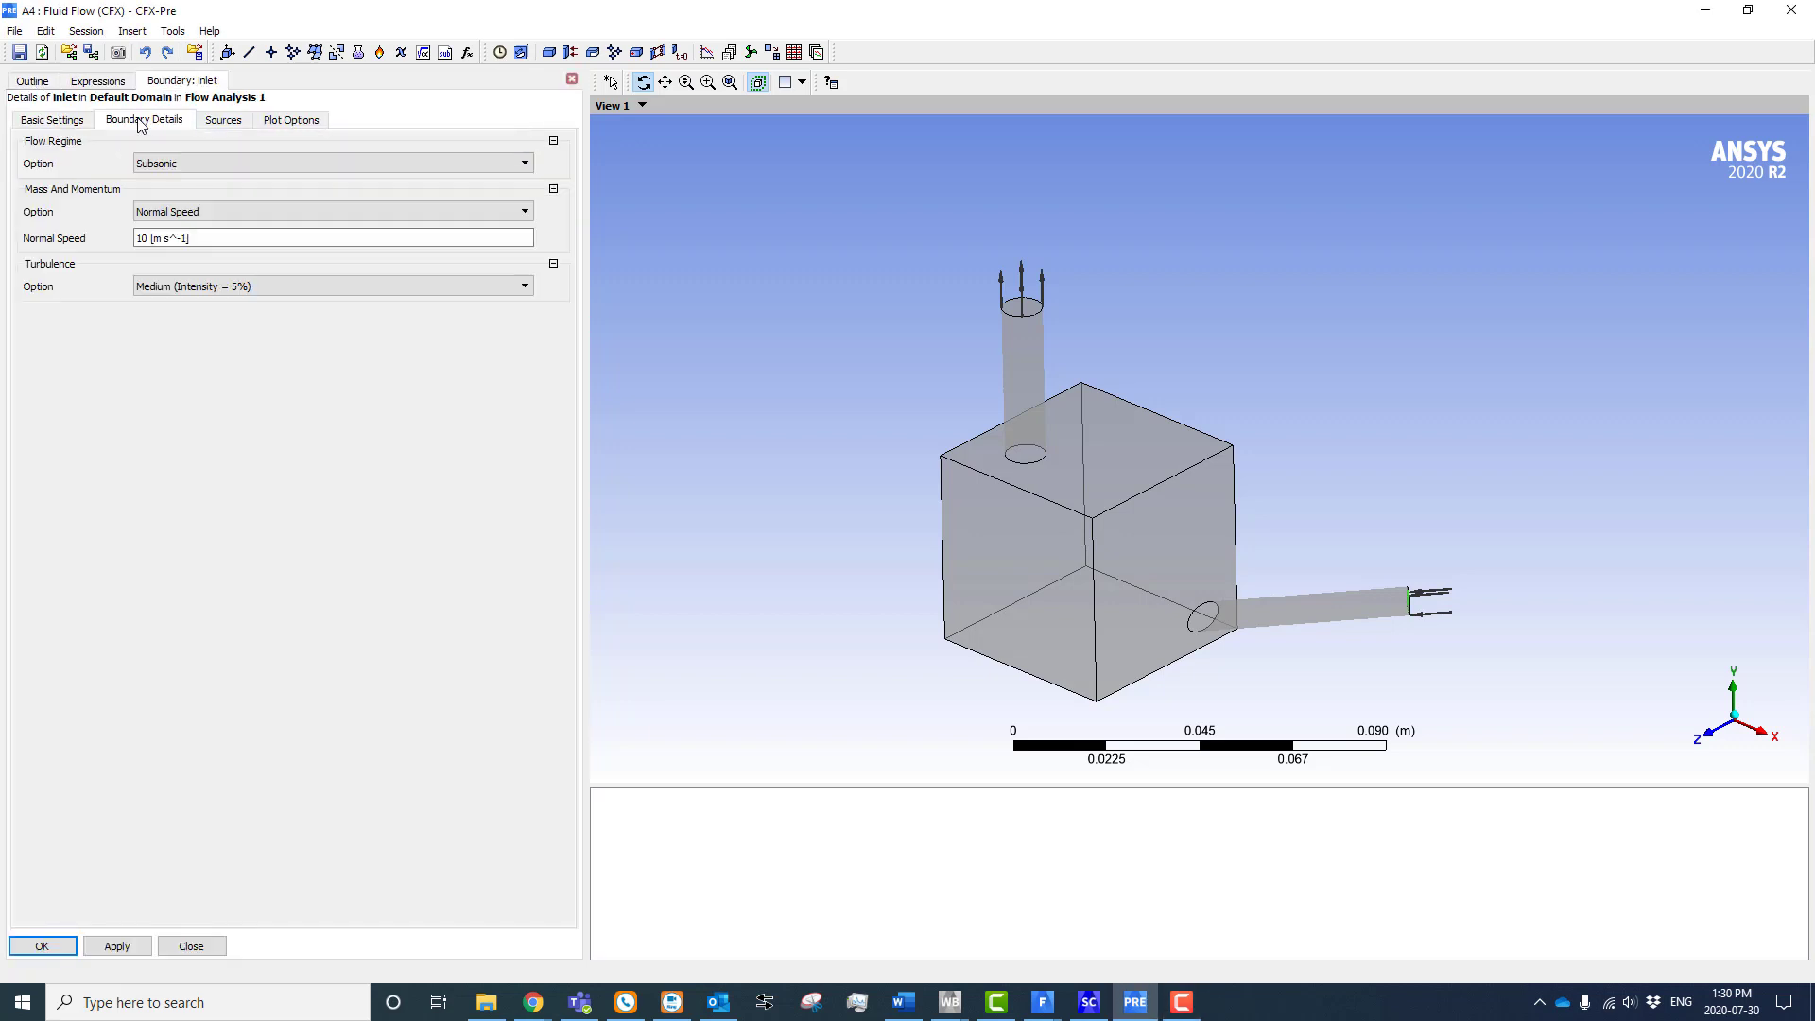
drag(168, 238, 132, 243)
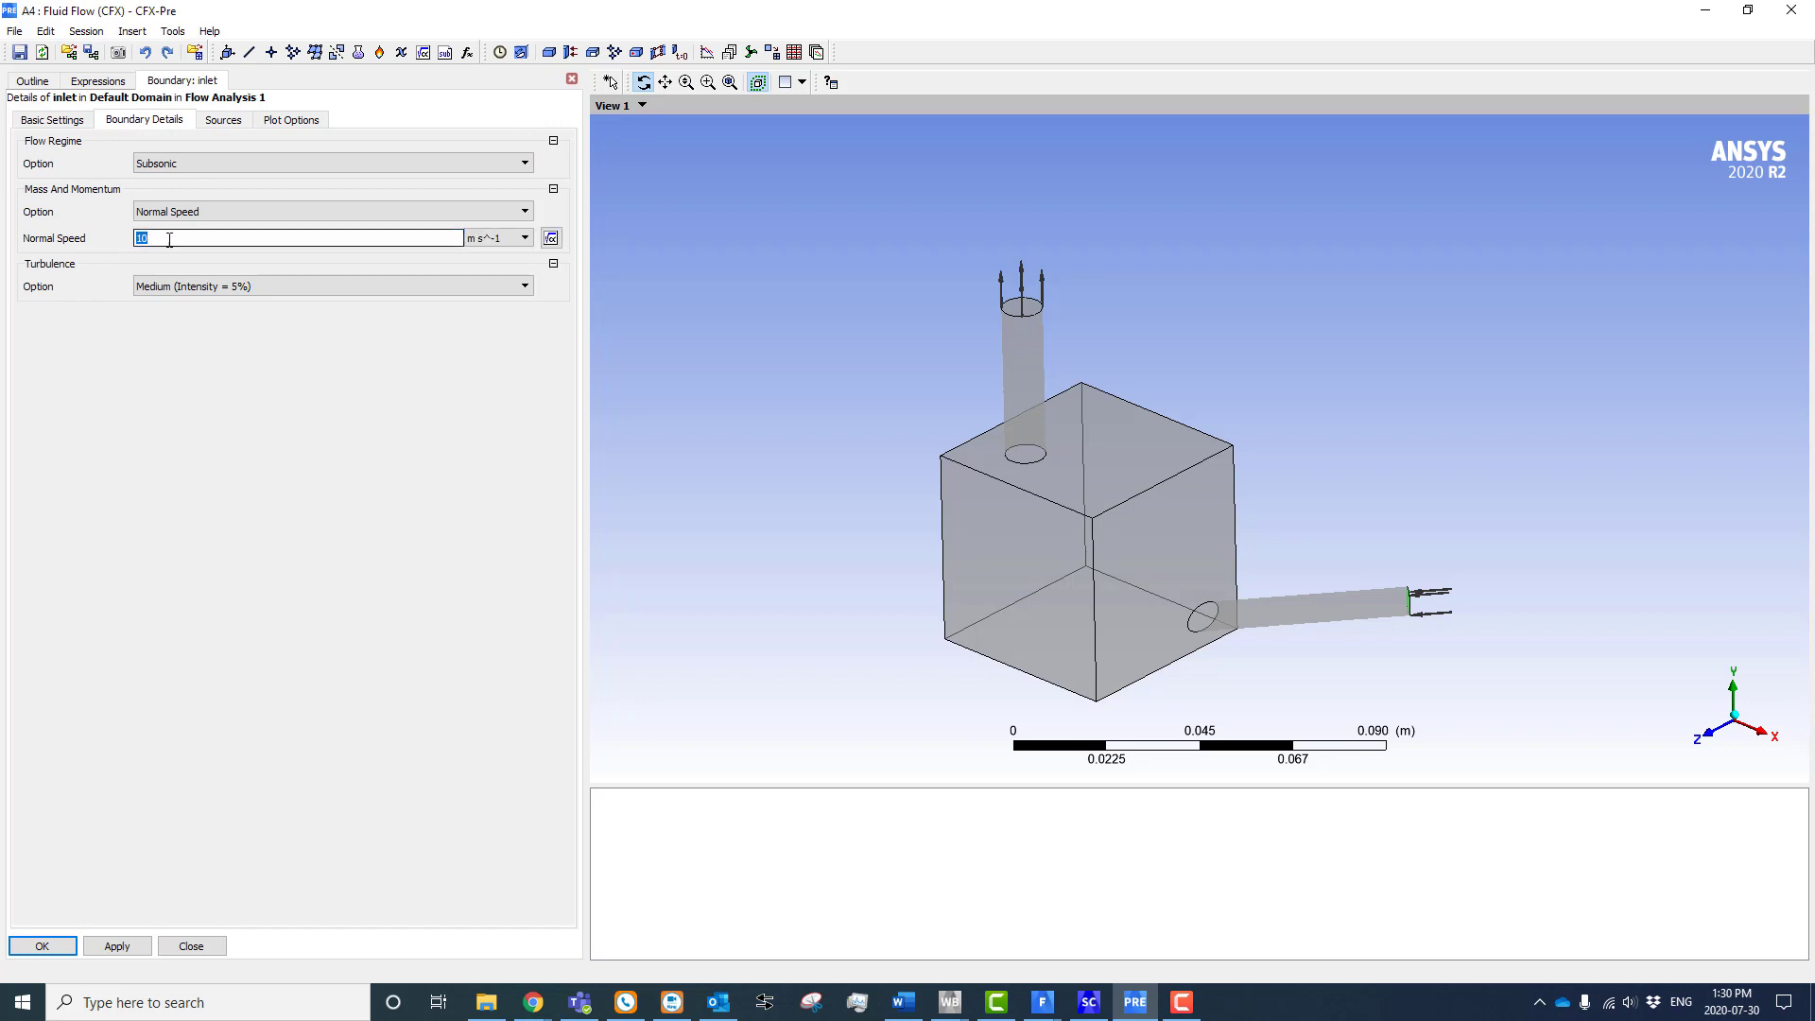
click(552, 239)
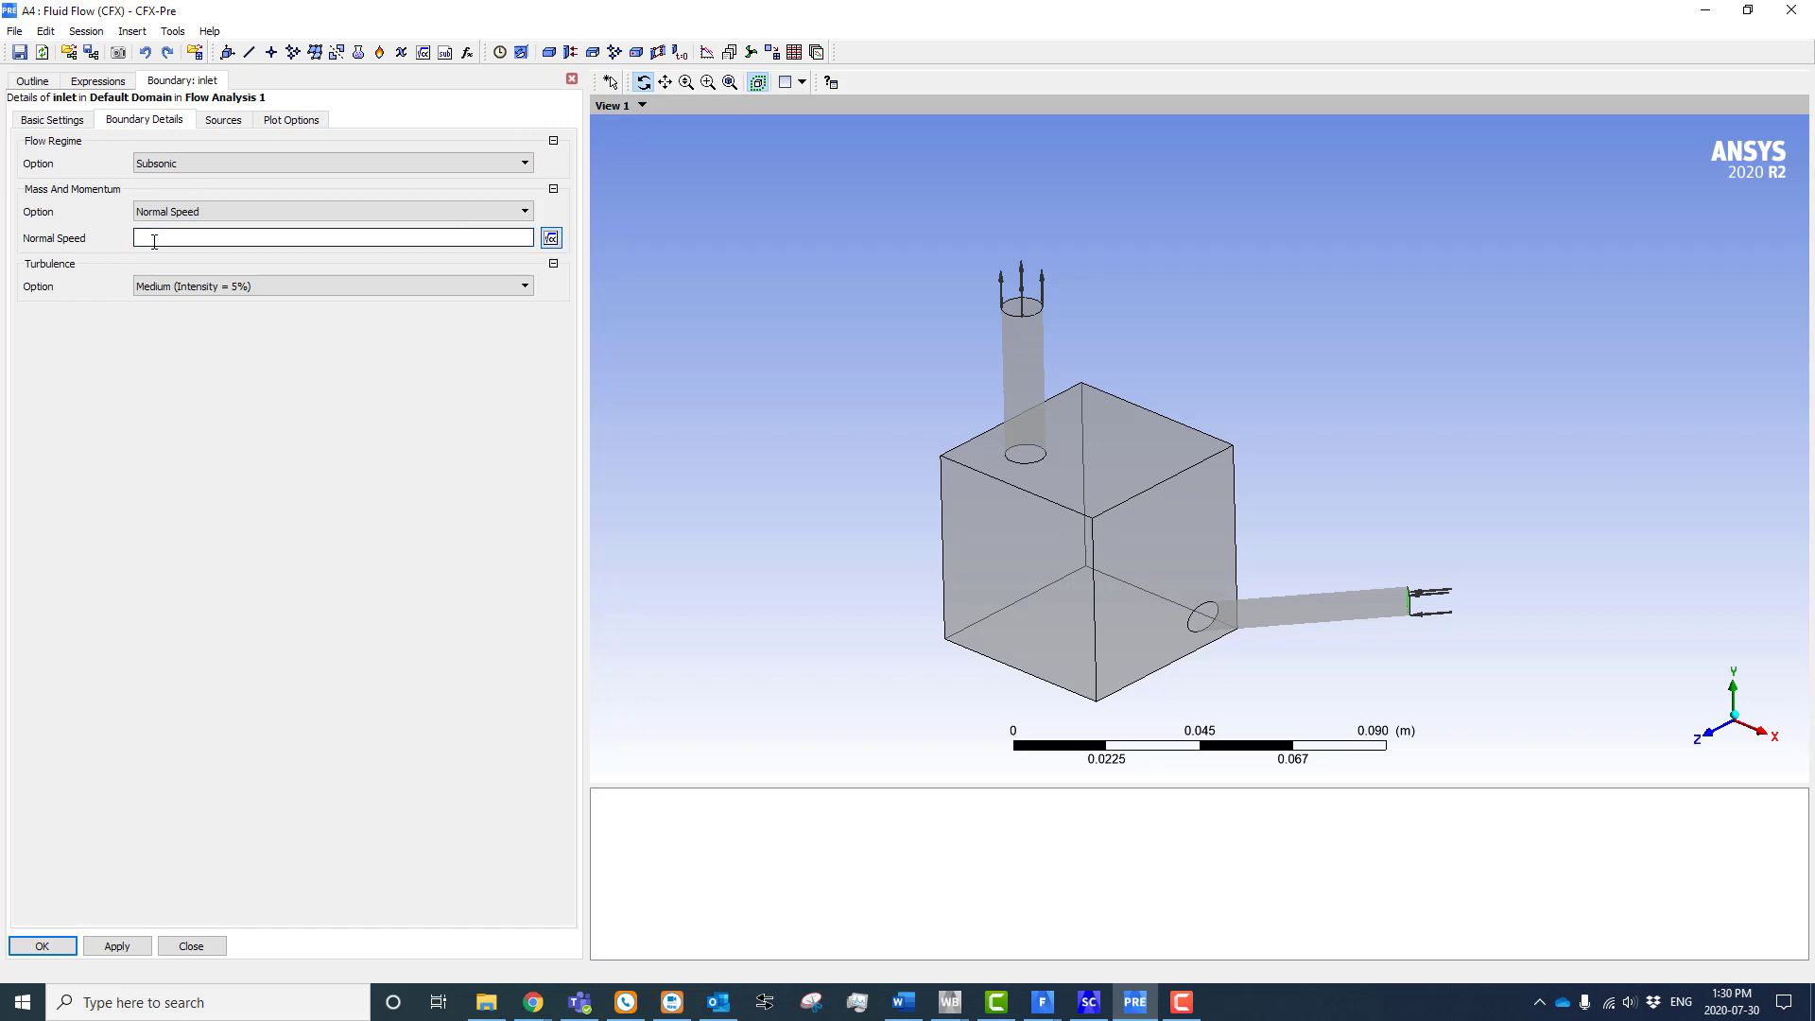
right_click(157, 237)
mouse_move(208, 272)
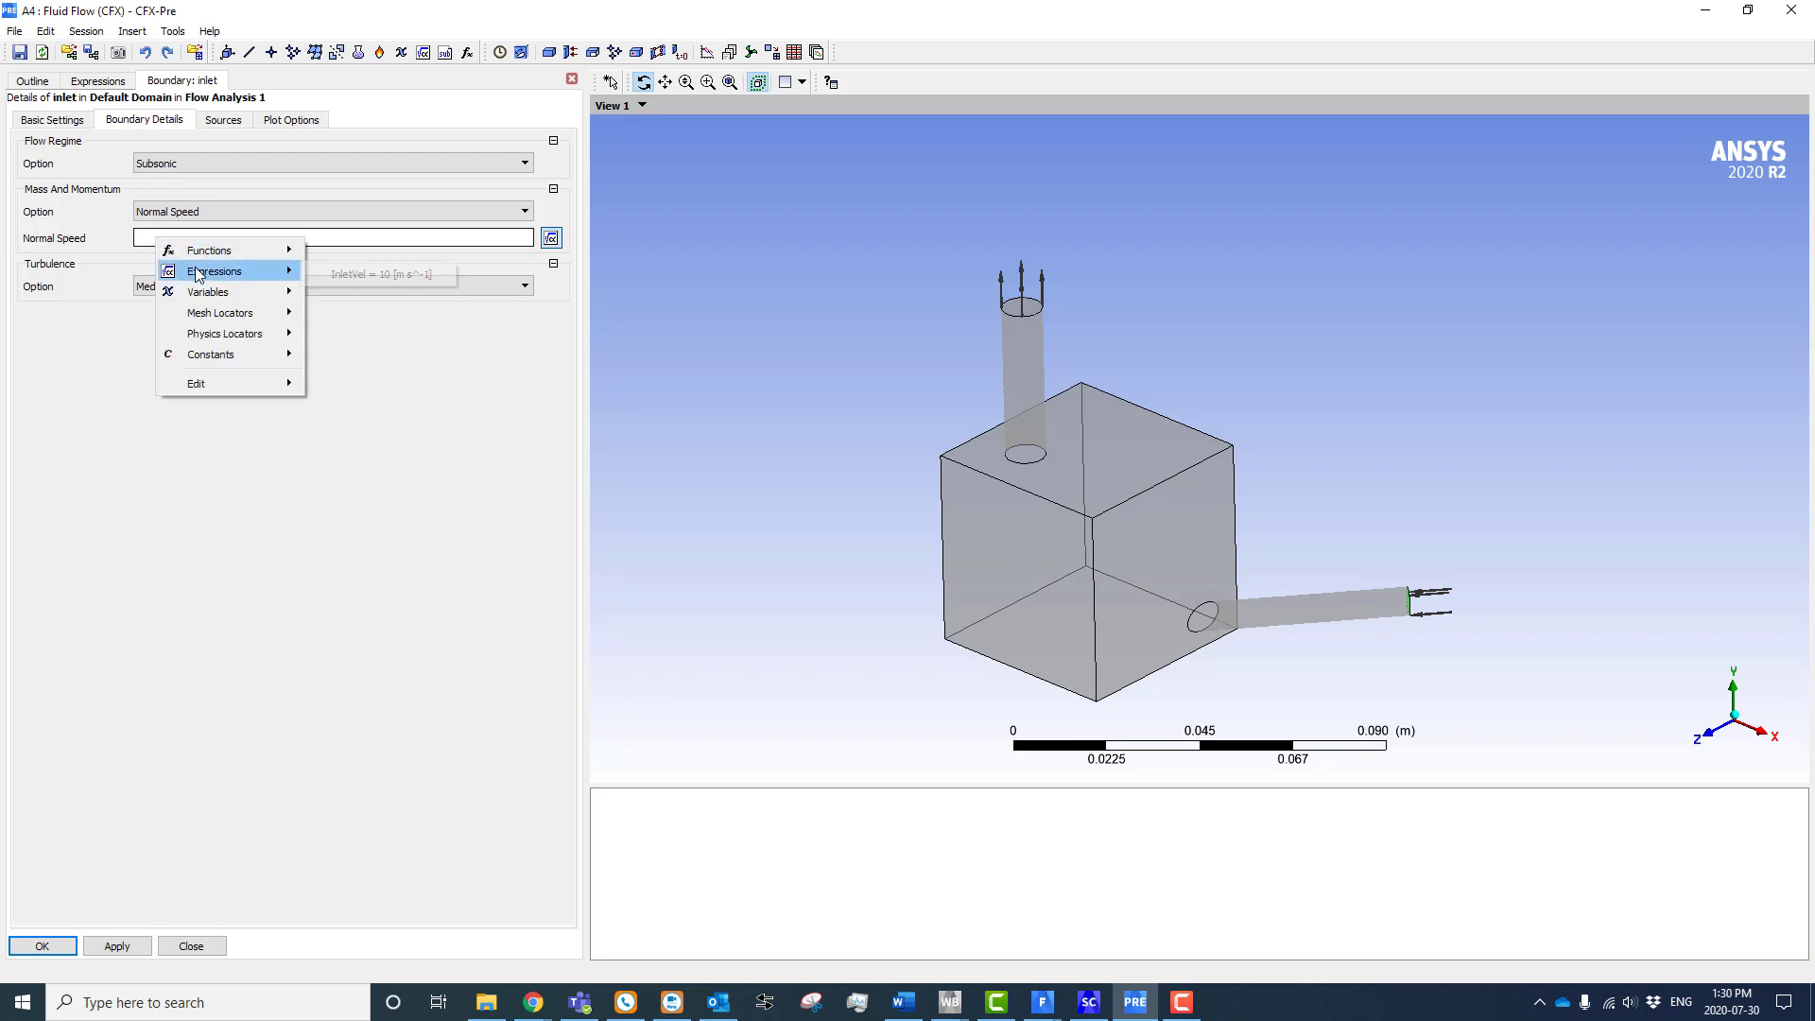
click(353, 275)
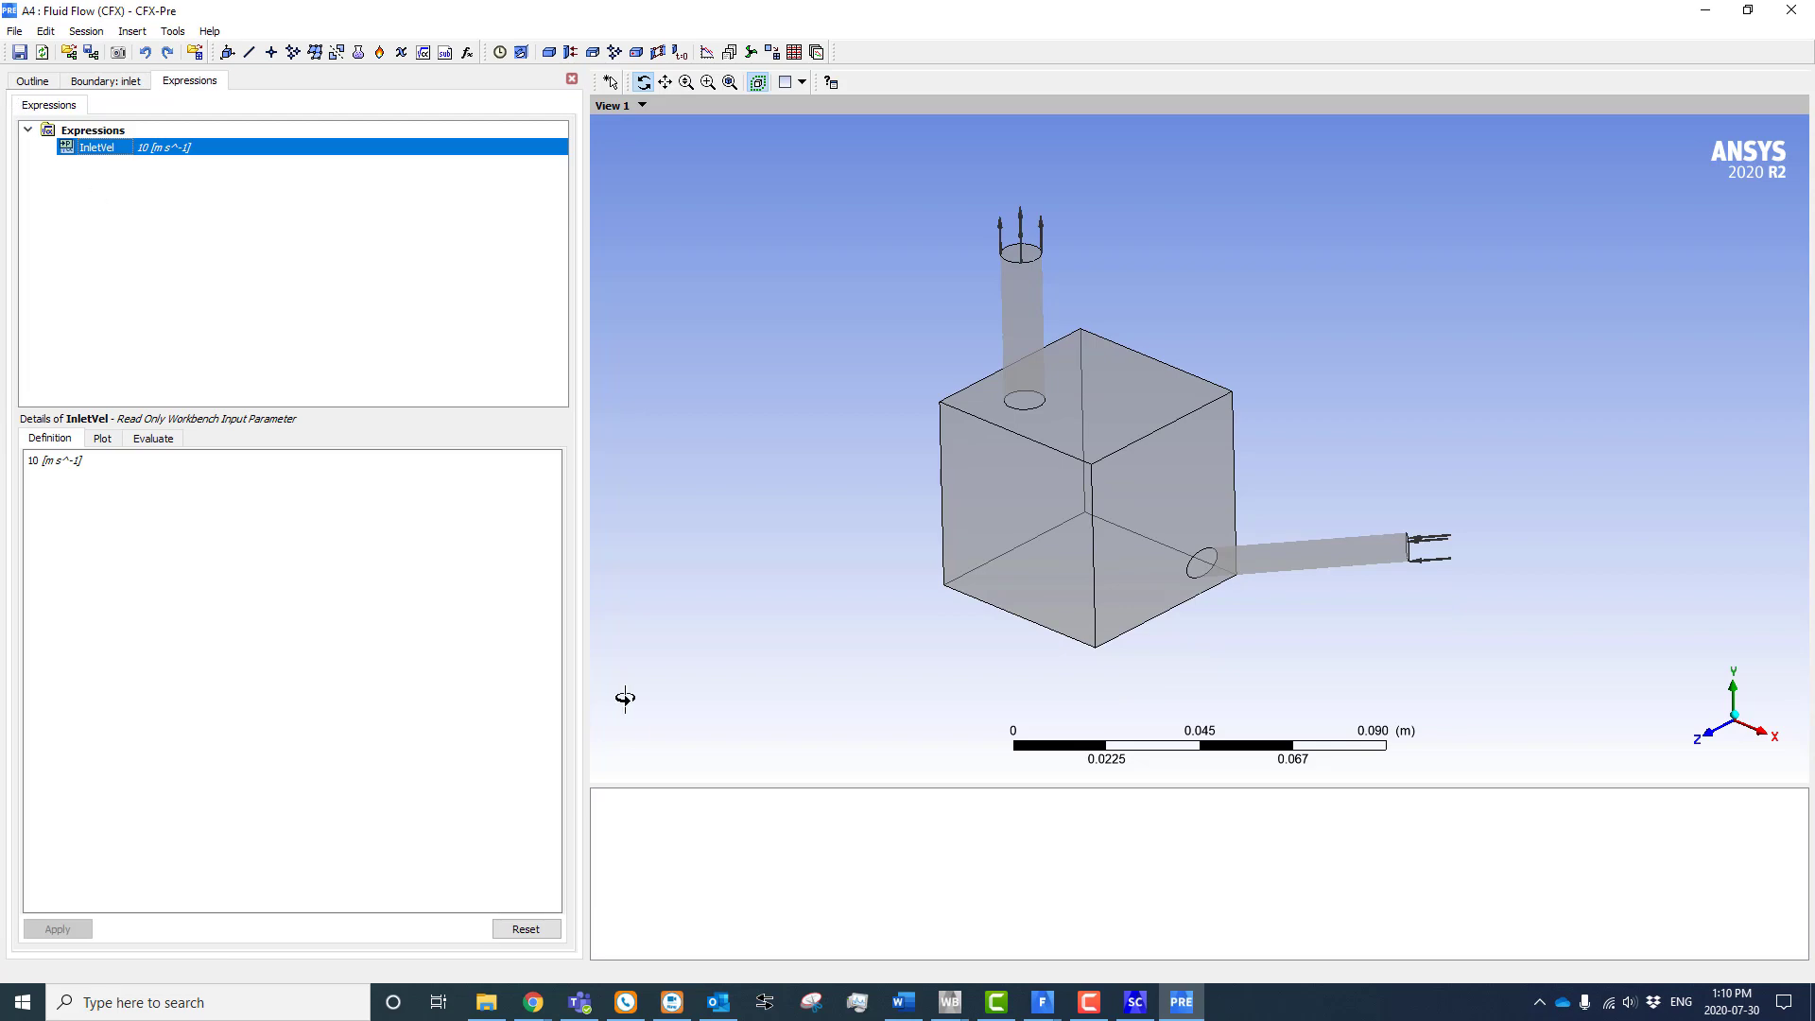
Check the InletVel entry in the parameterizingCFX project's Parameter Set in Workbench and return to the CFX-Pre outline
click(951, 1002)
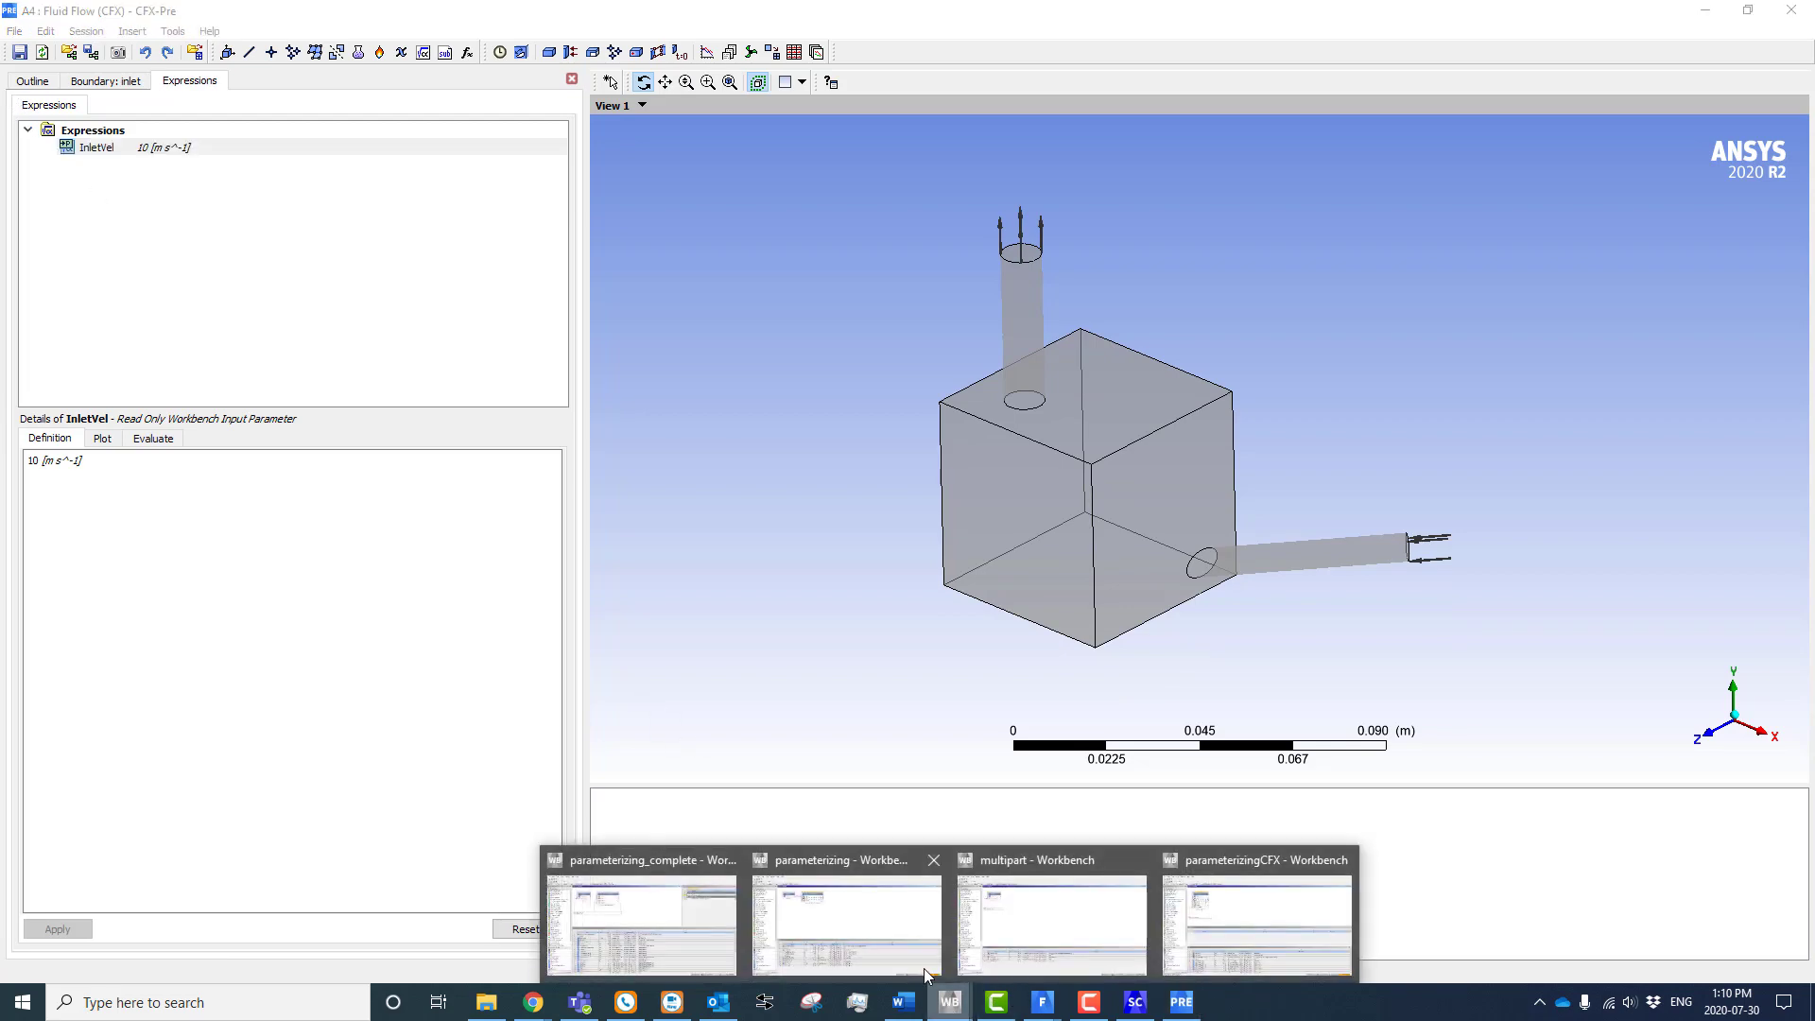
click(1258, 922)
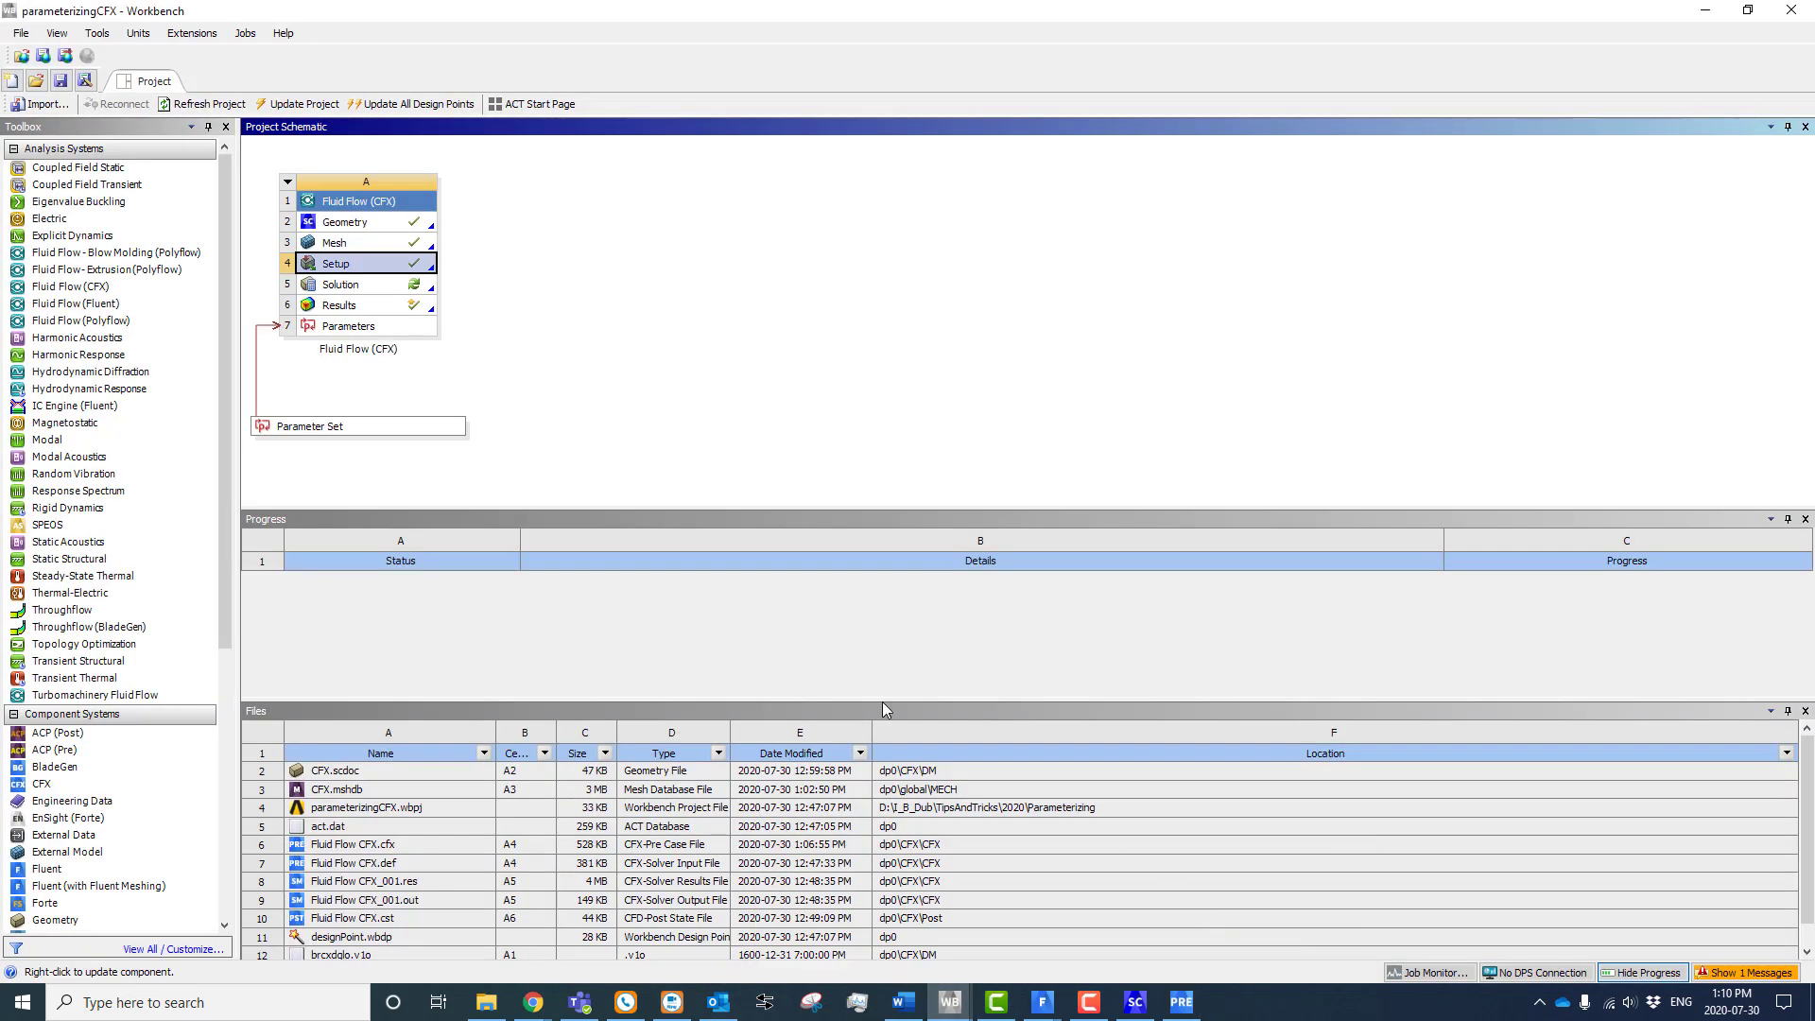
double_click(352, 427)
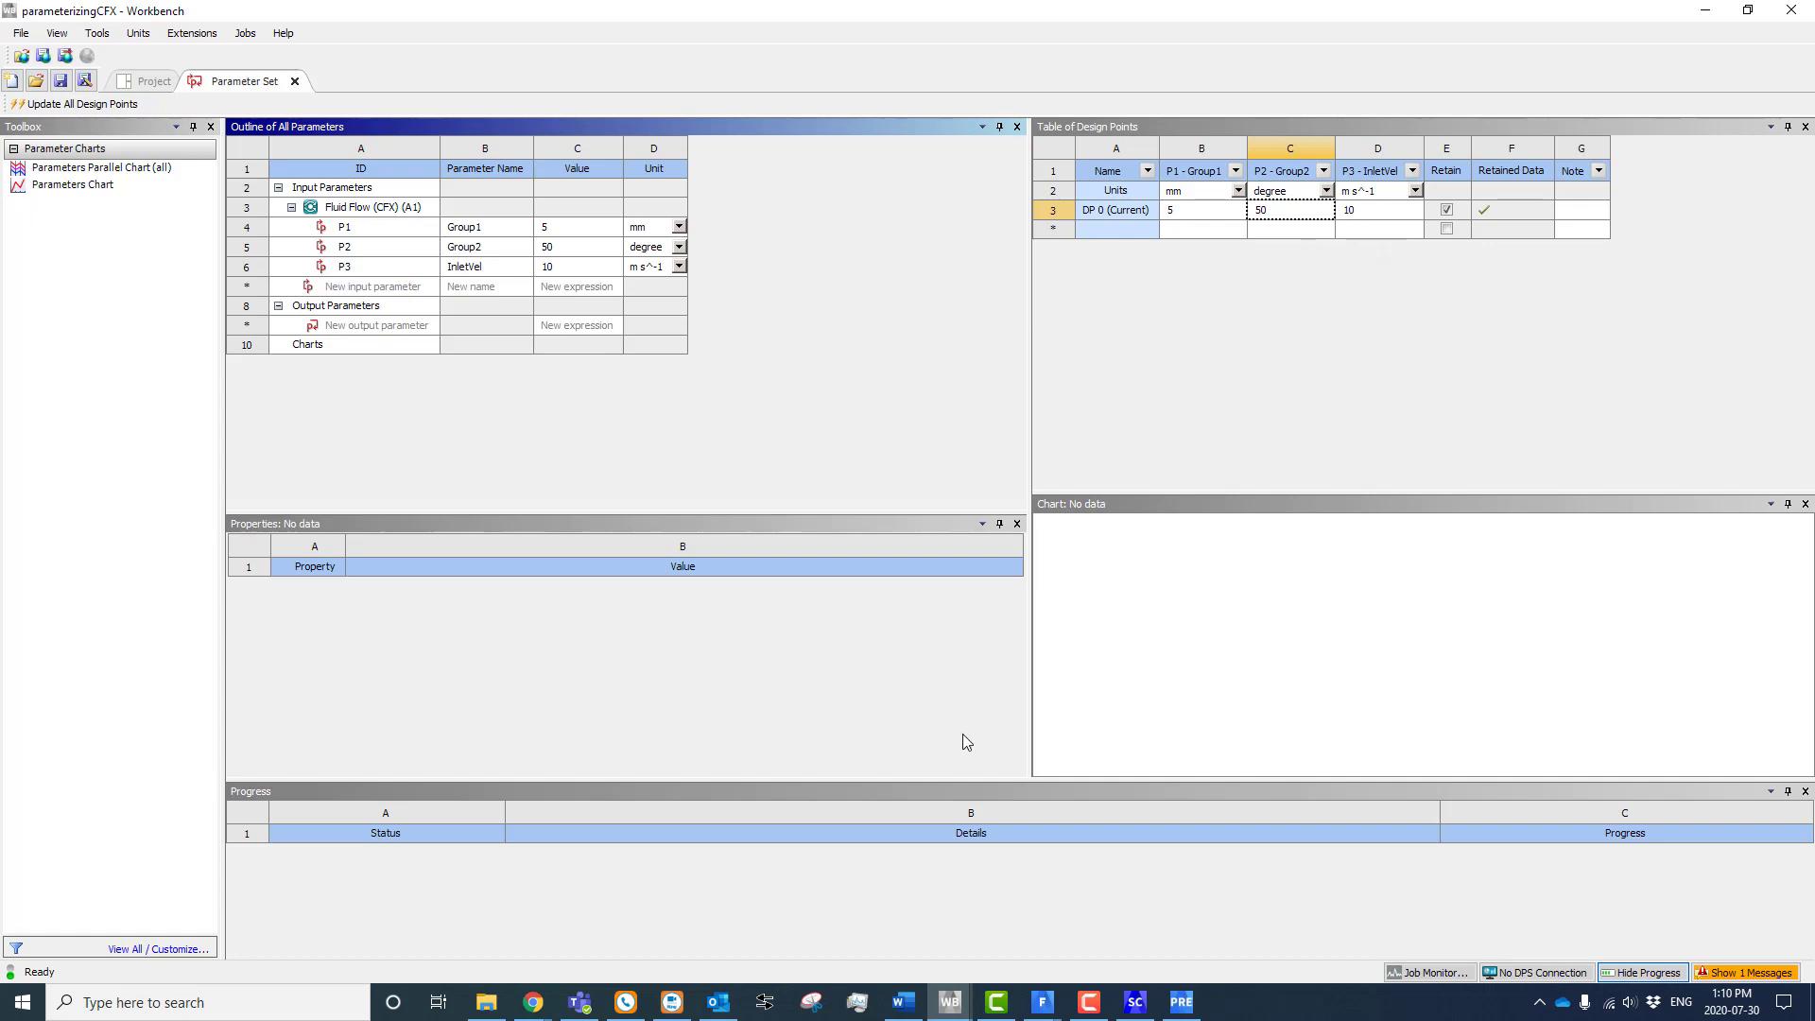
click(1180, 1001)
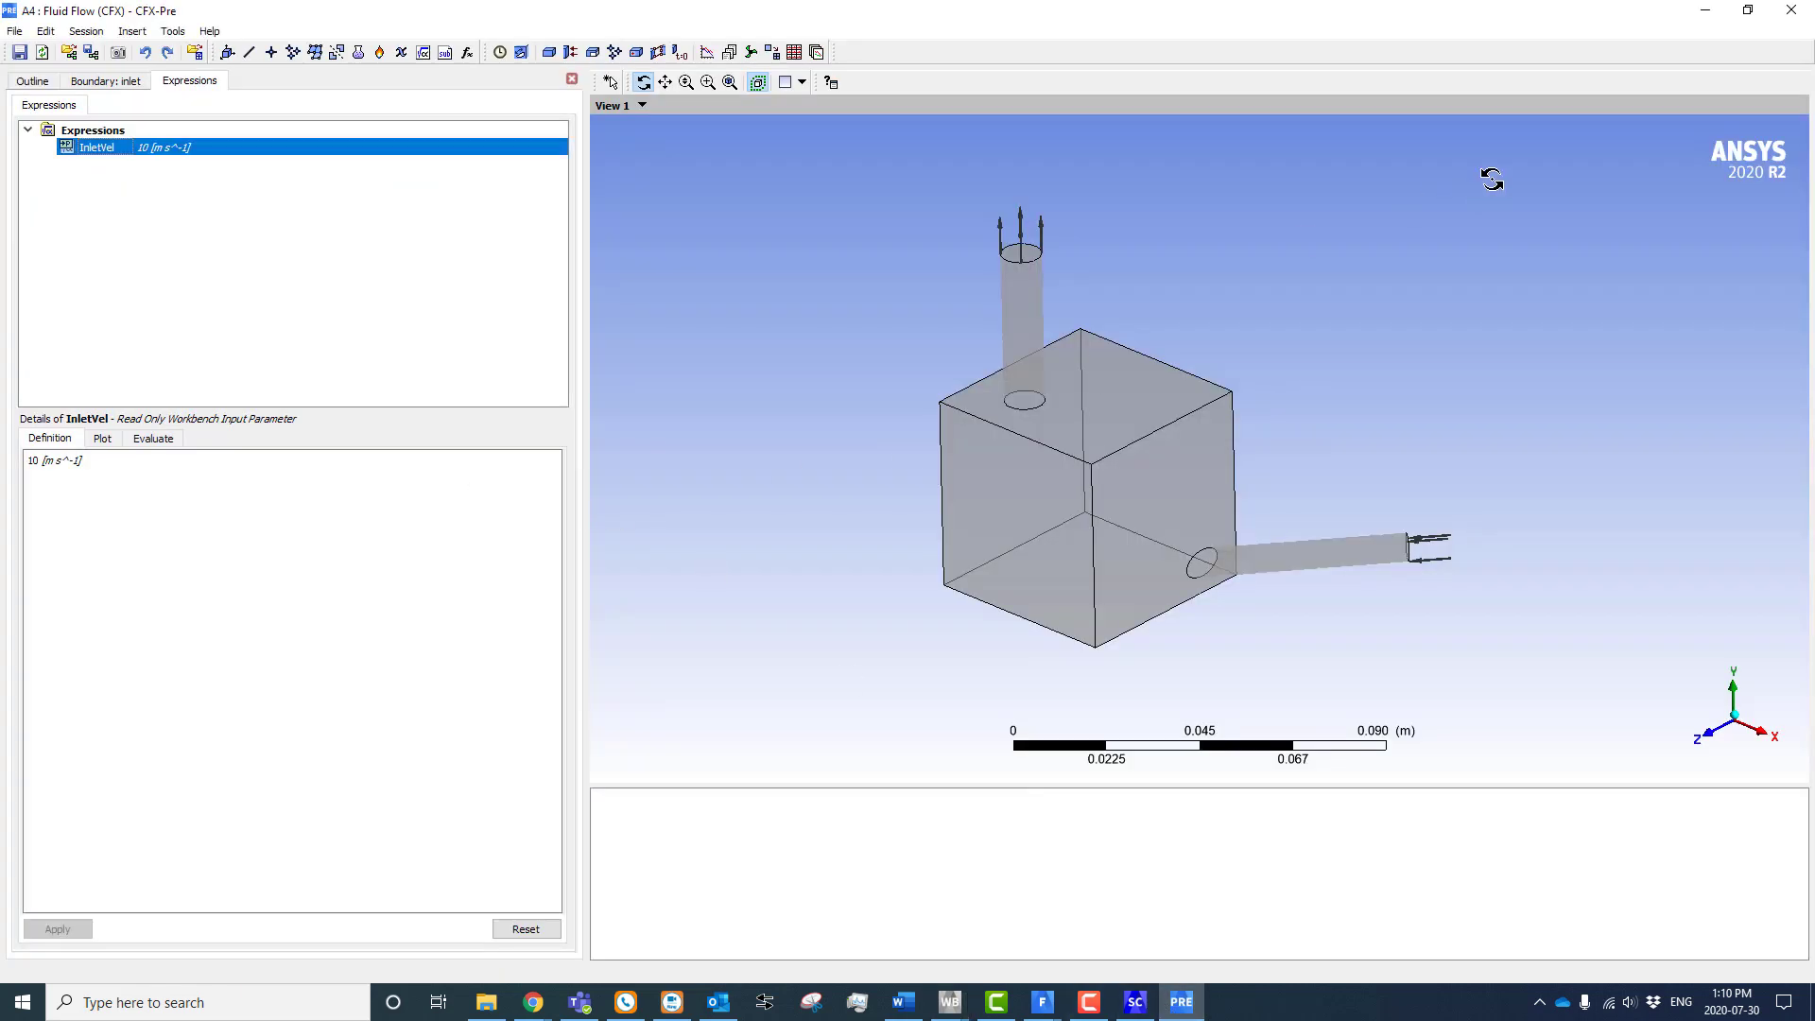
click(25, 83)
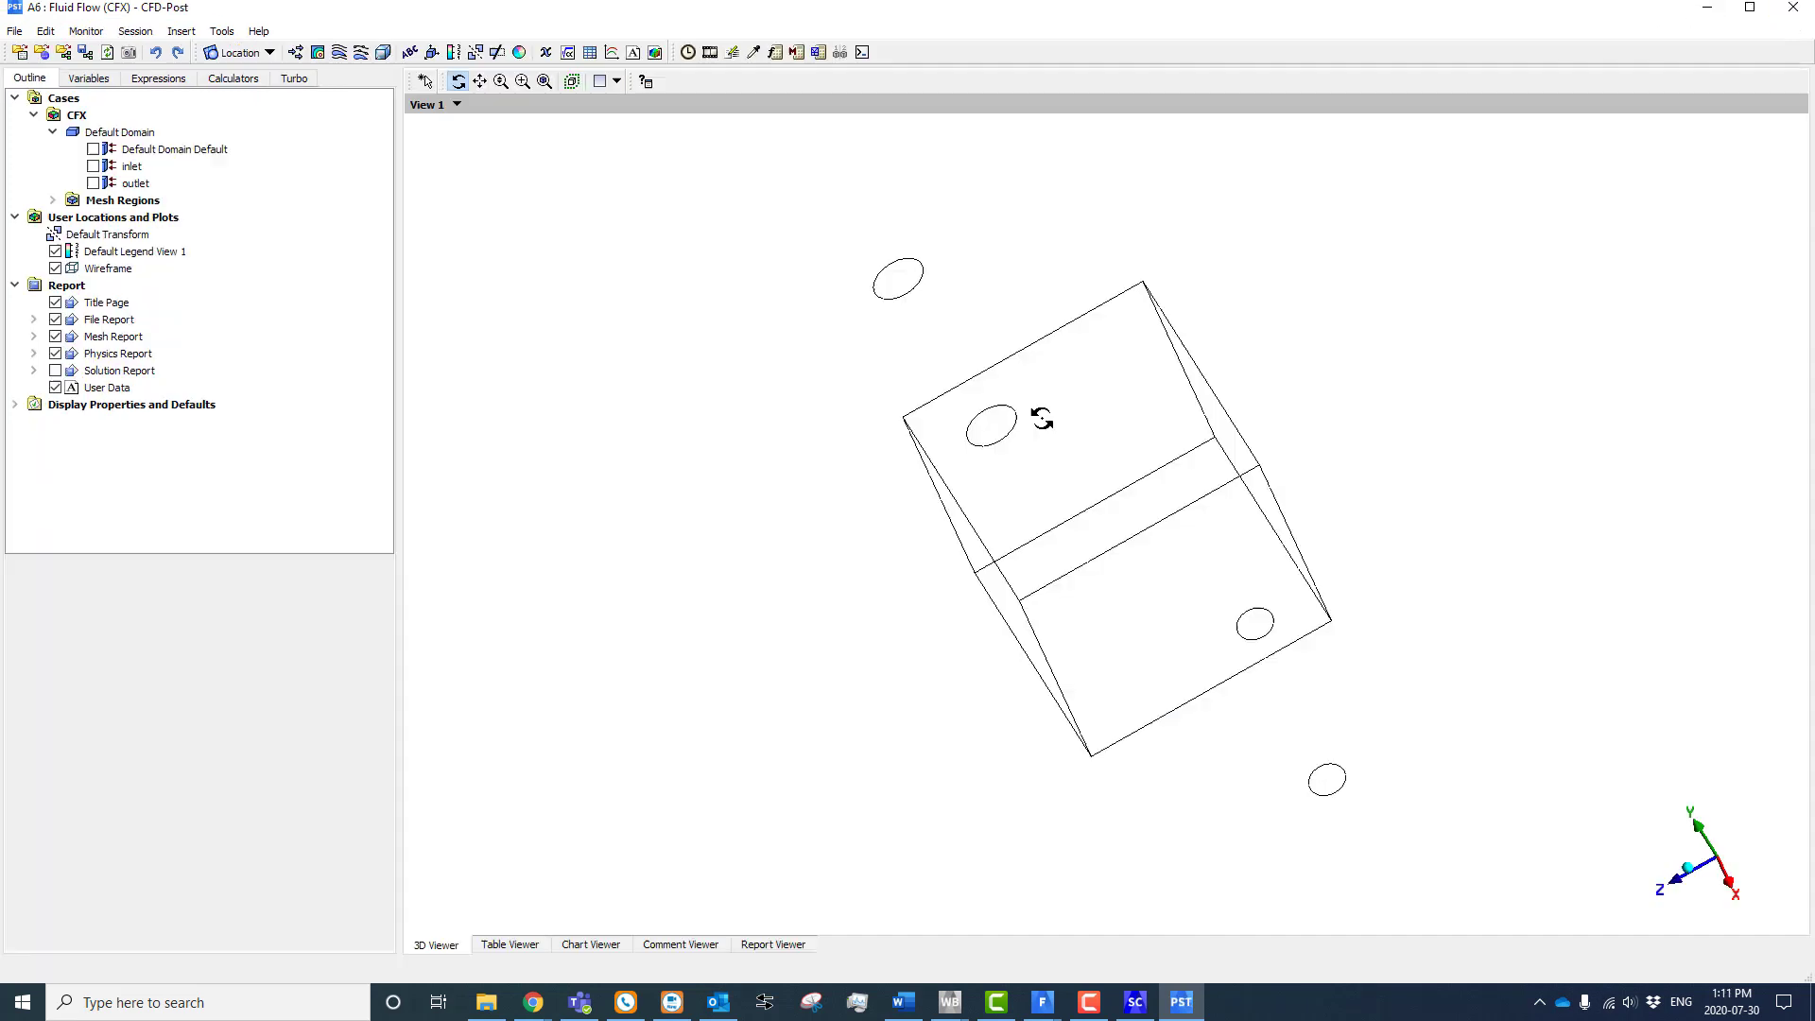
Create a new expression named PressureDrop in CFD-Post
drag(1042, 418, 1131, 353)
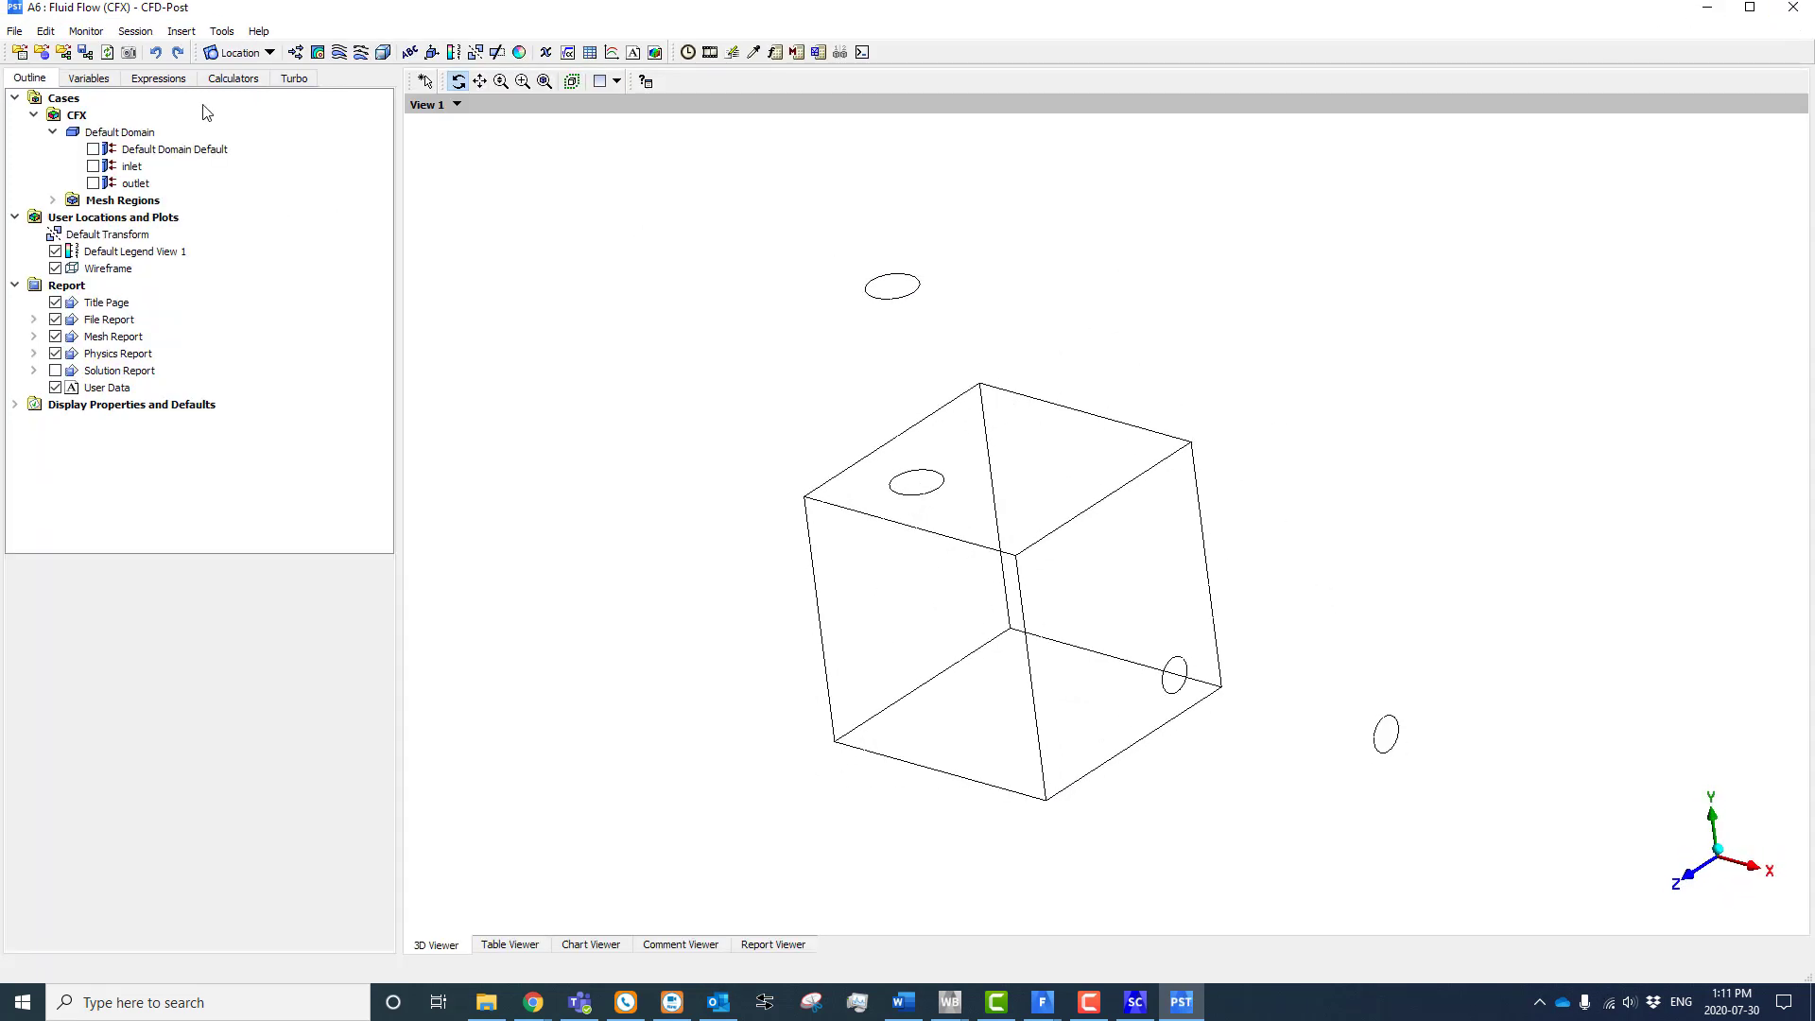
click(158, 78)
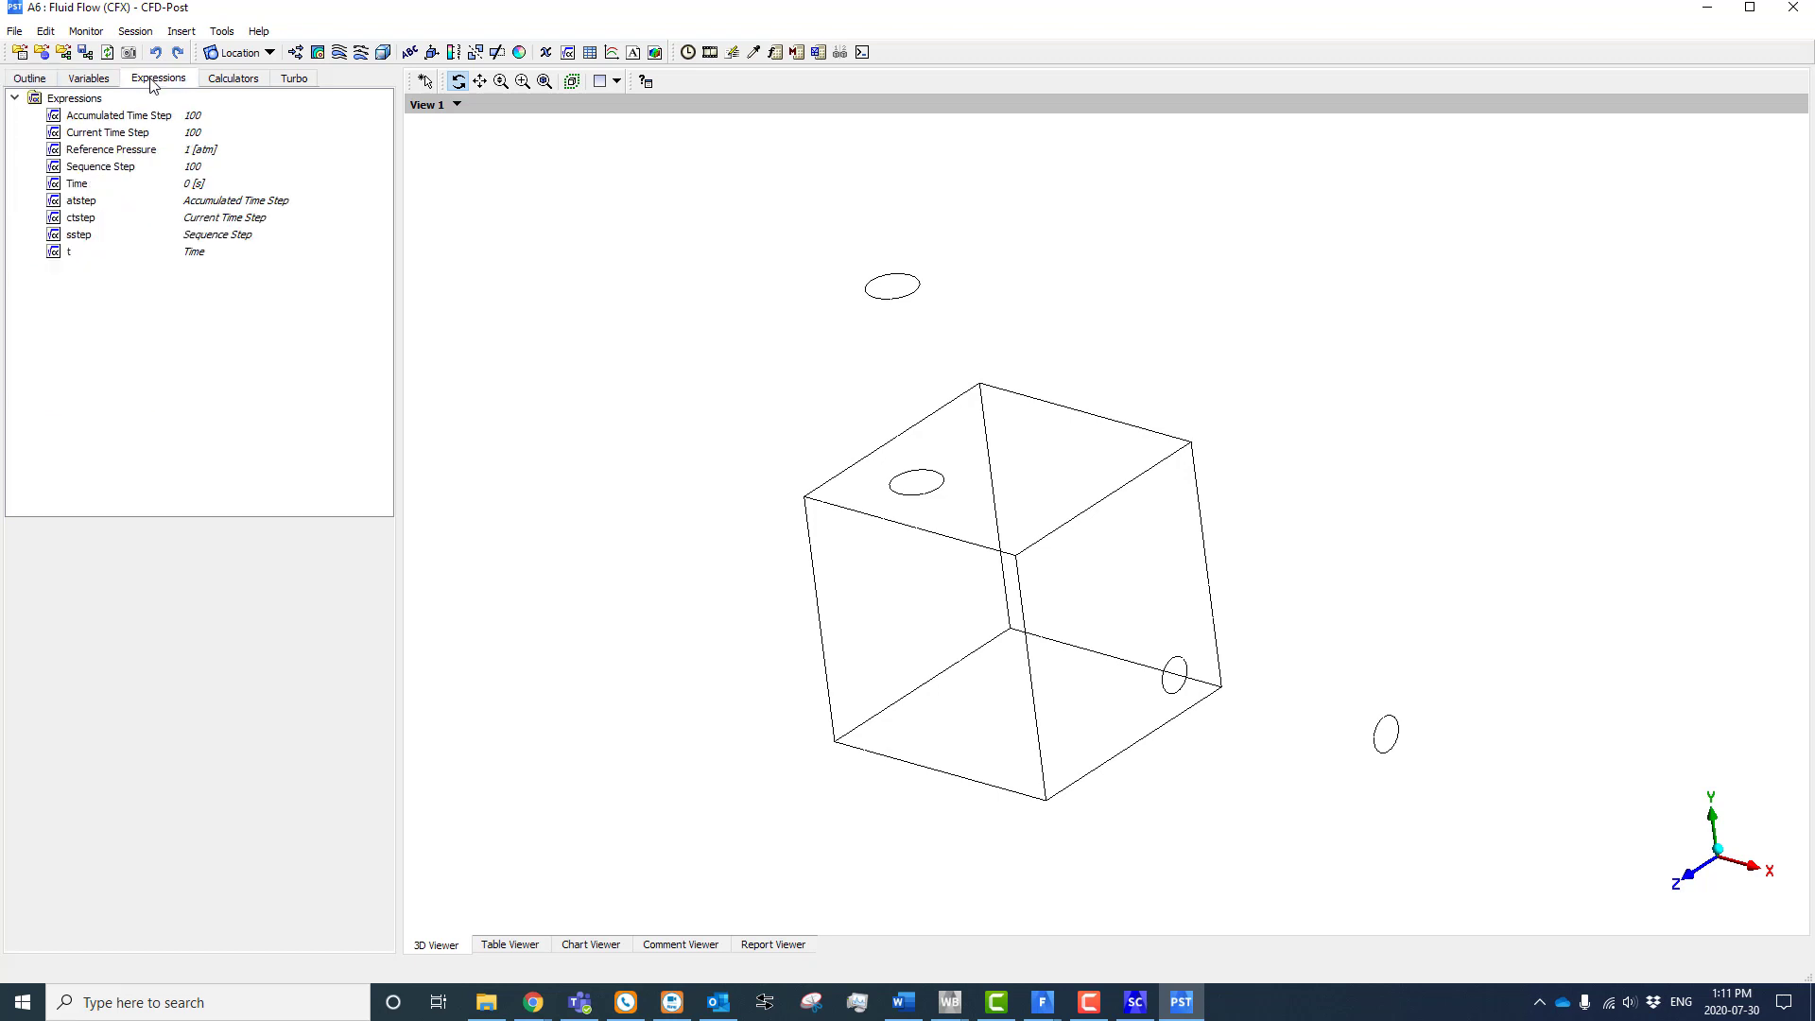
right_click(98, 290)
click(140, 302)
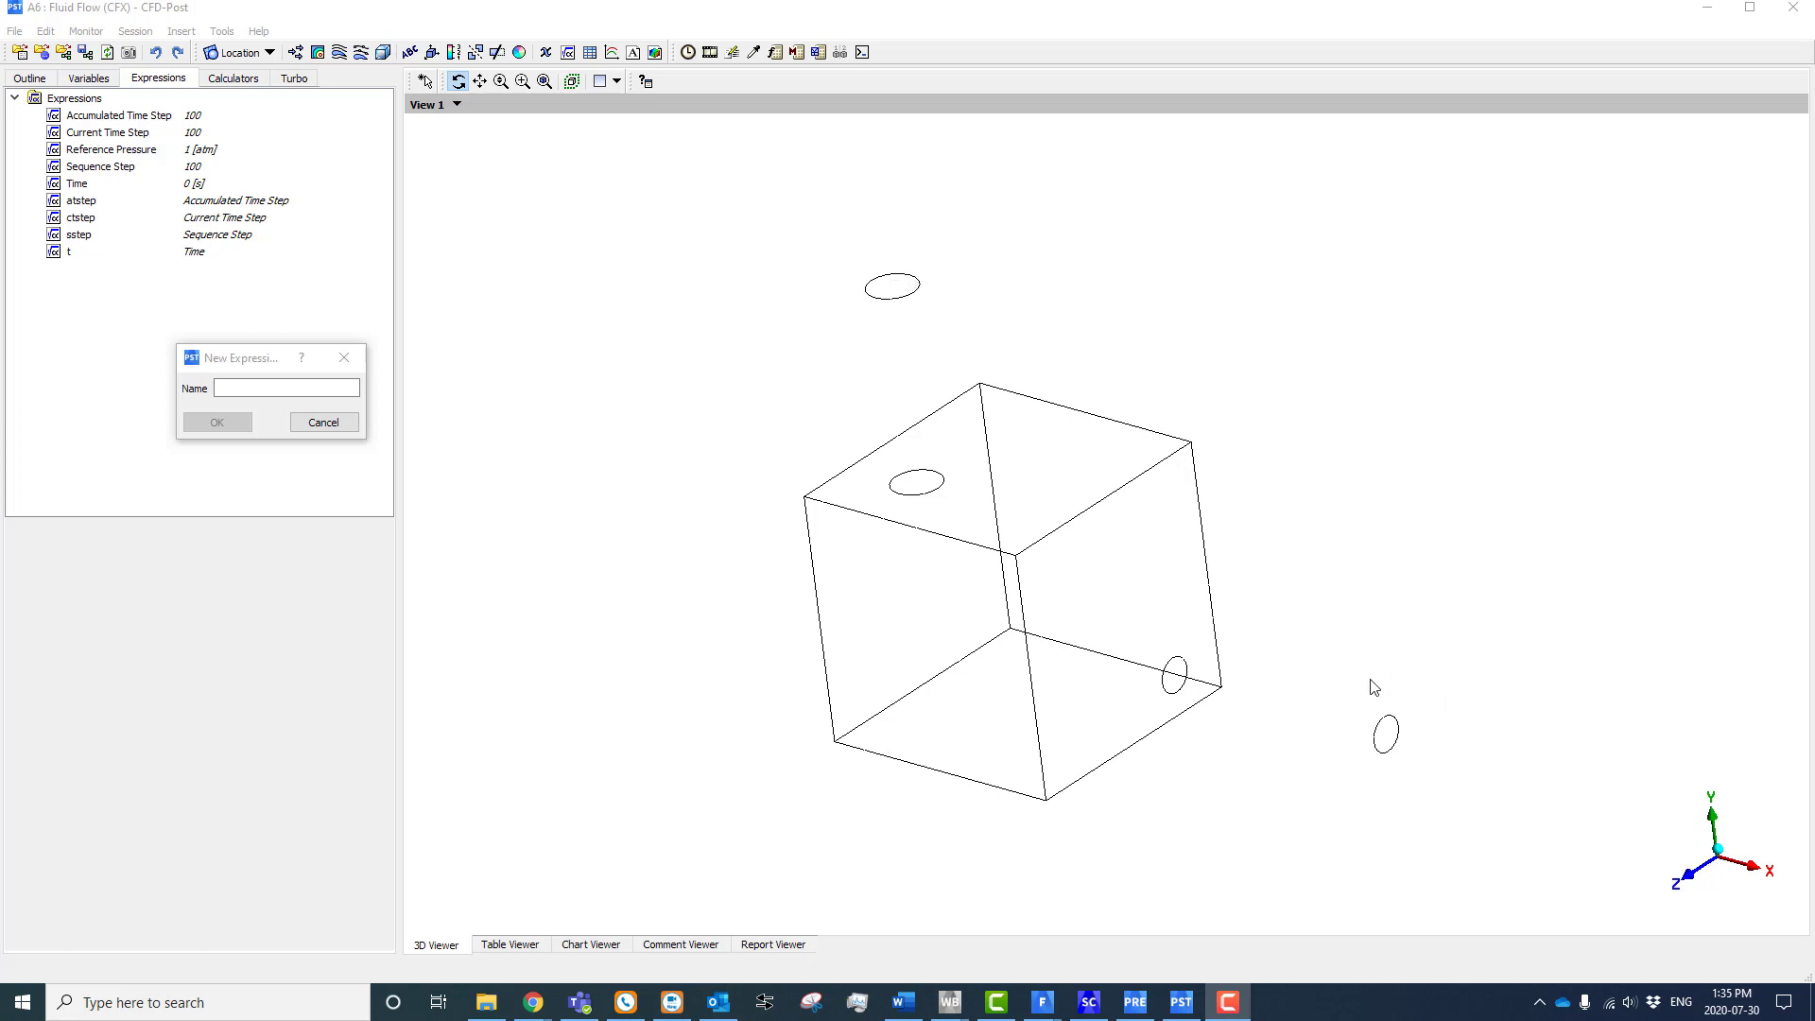
click(238, 392)
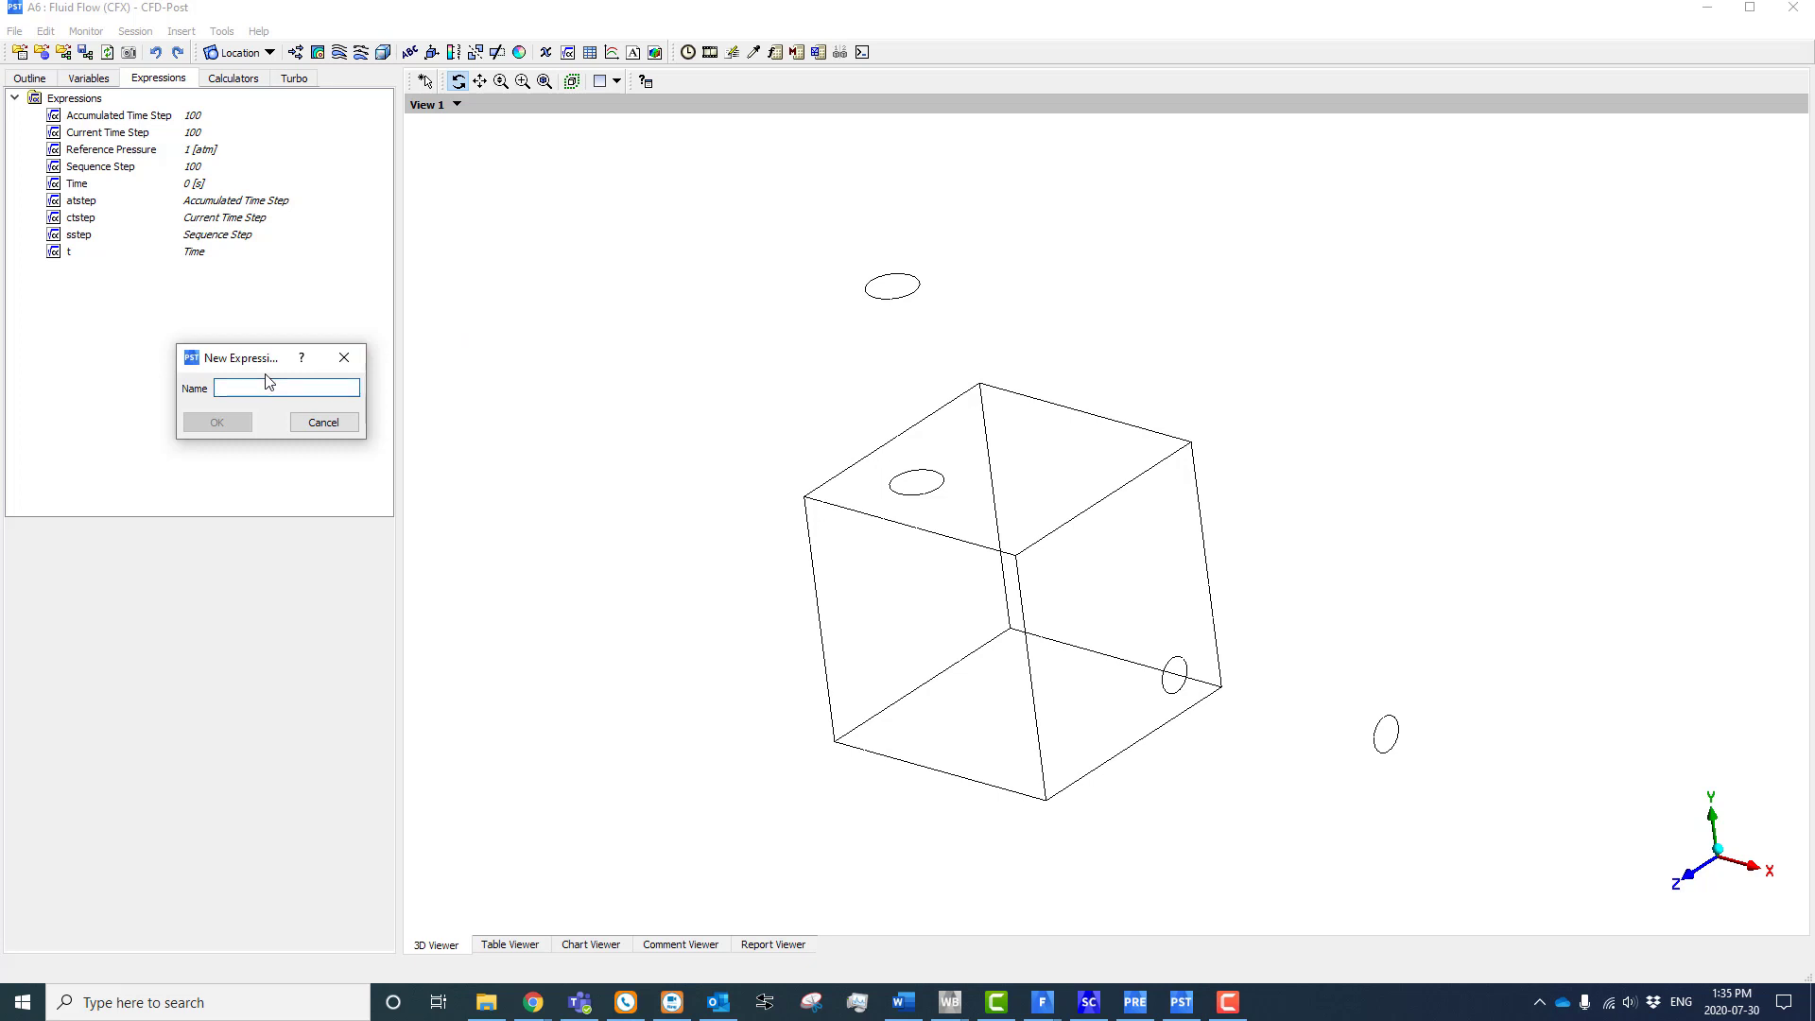
text(PressureD)
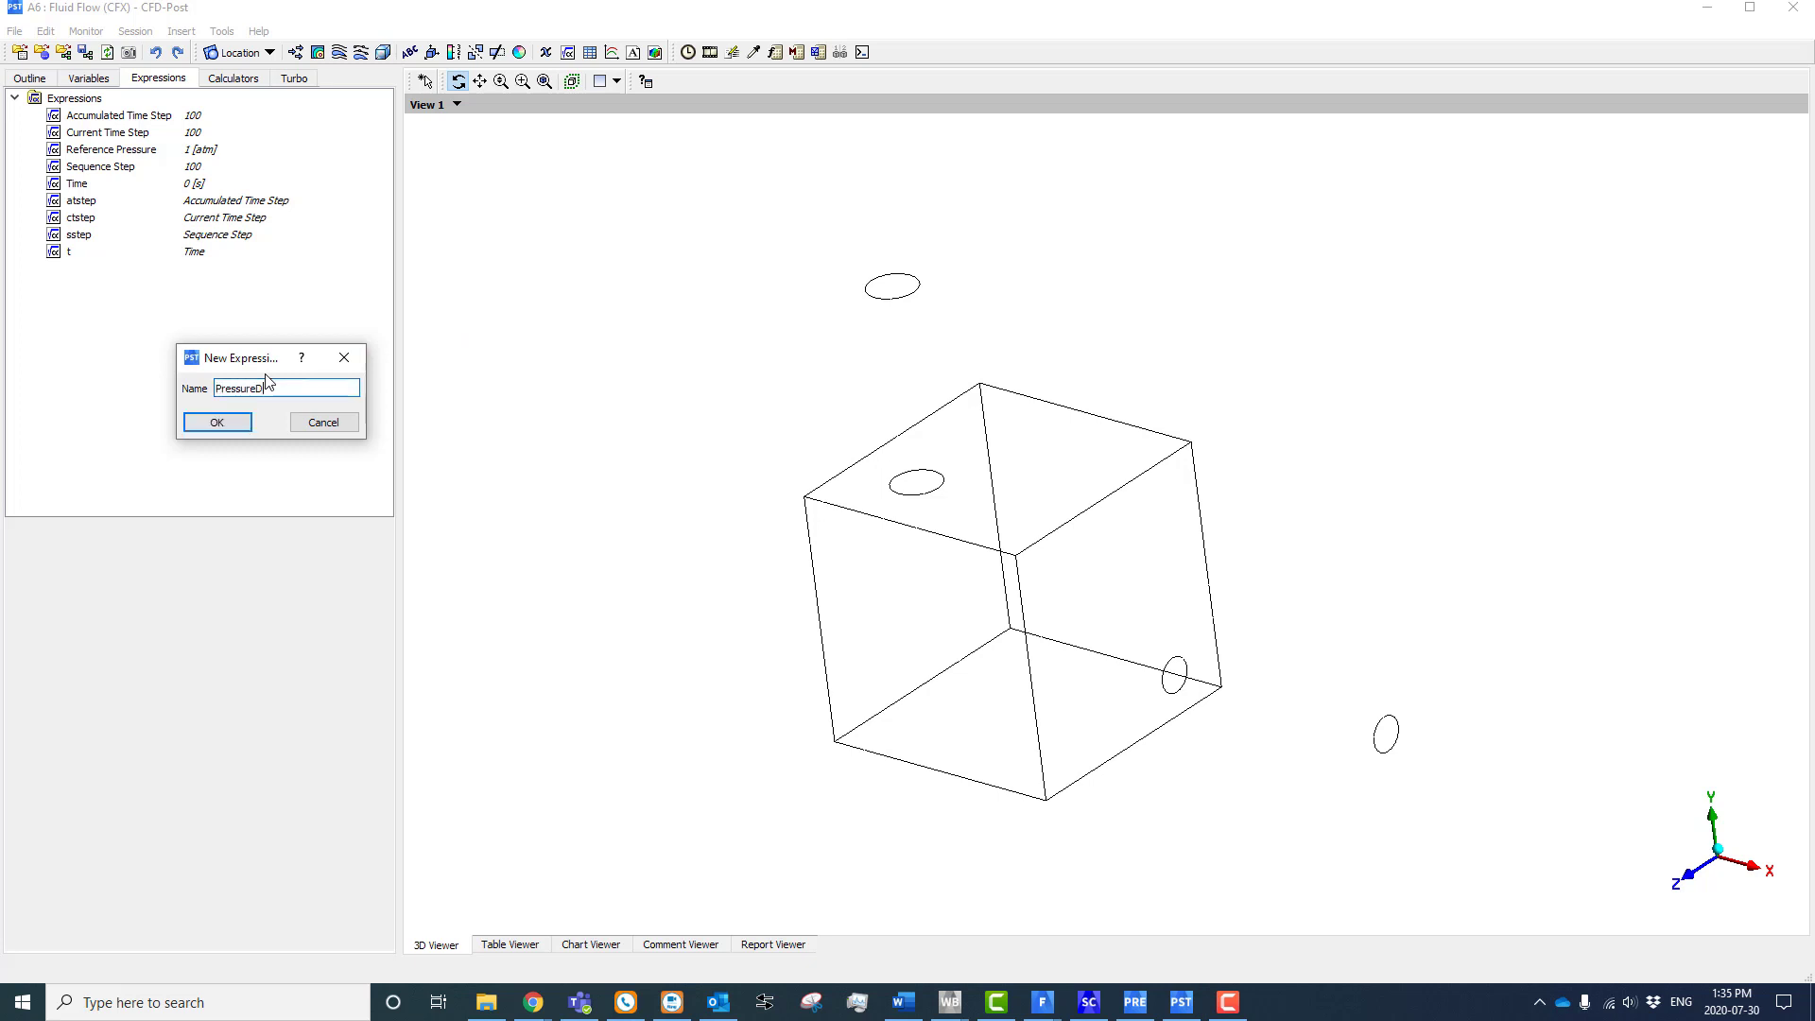
text(rop)
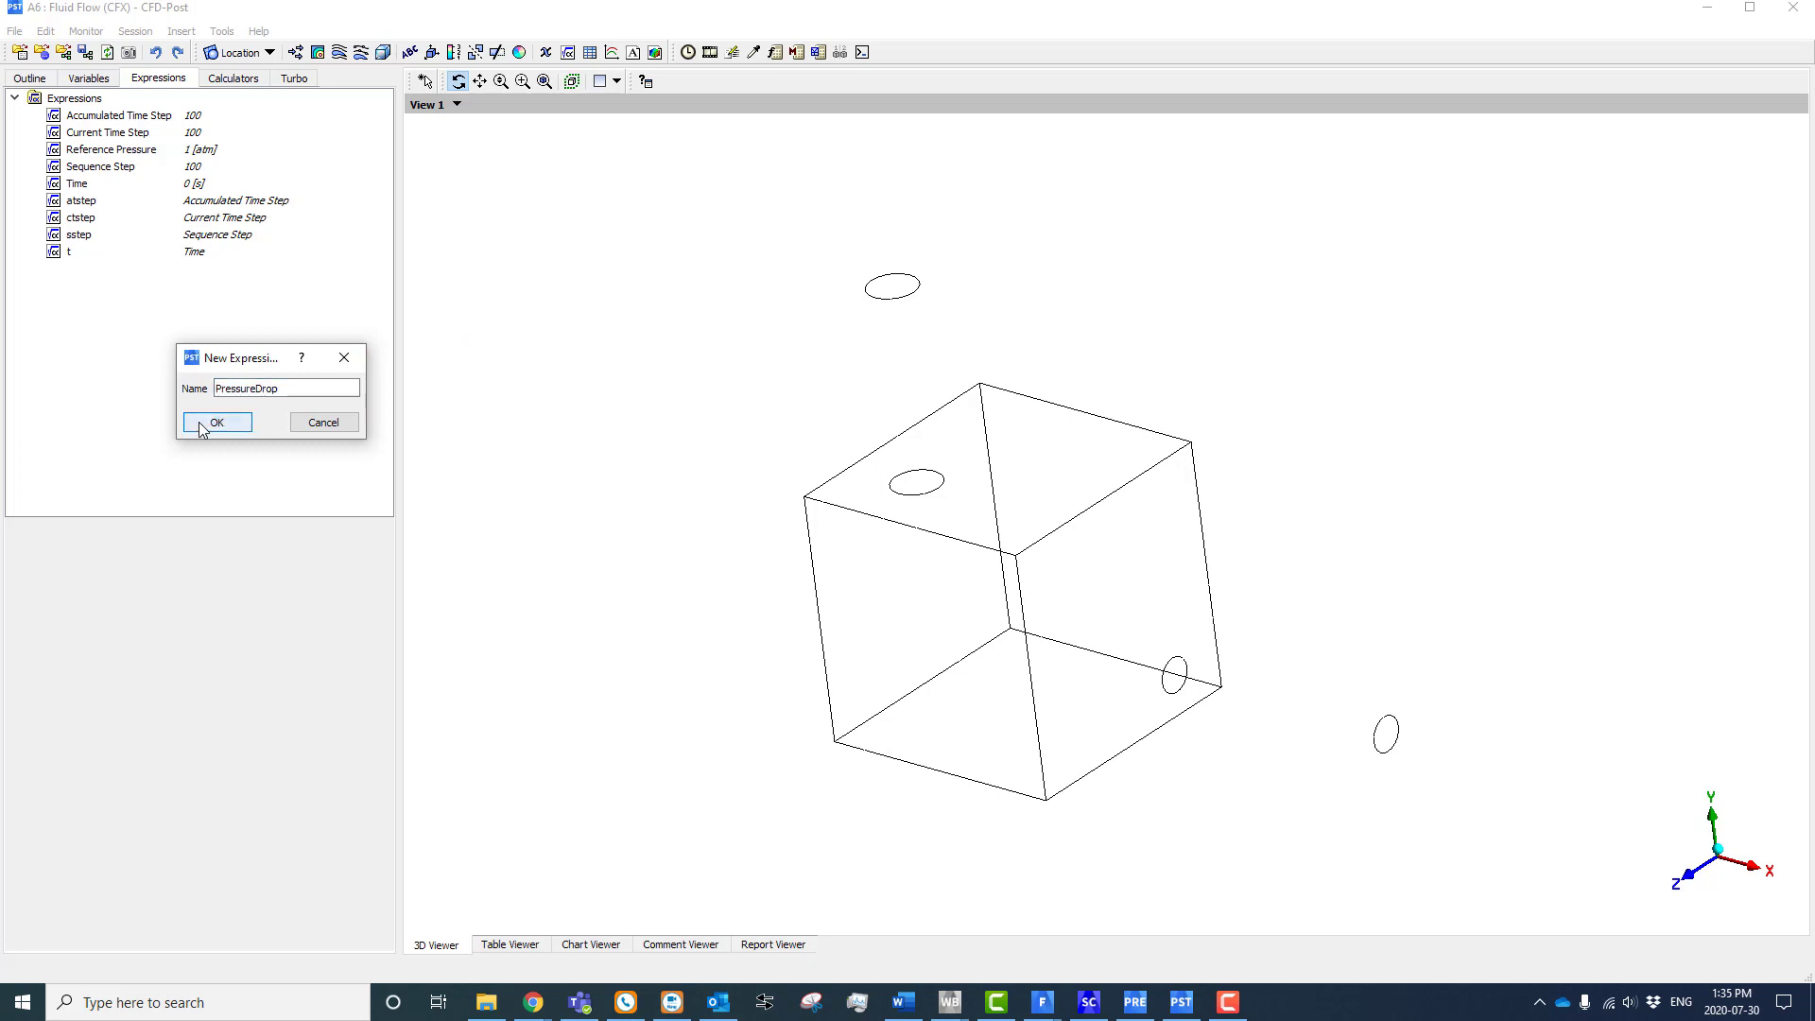
click(201, 422)
right_click(100, 591)
mouse_move(123, 609)
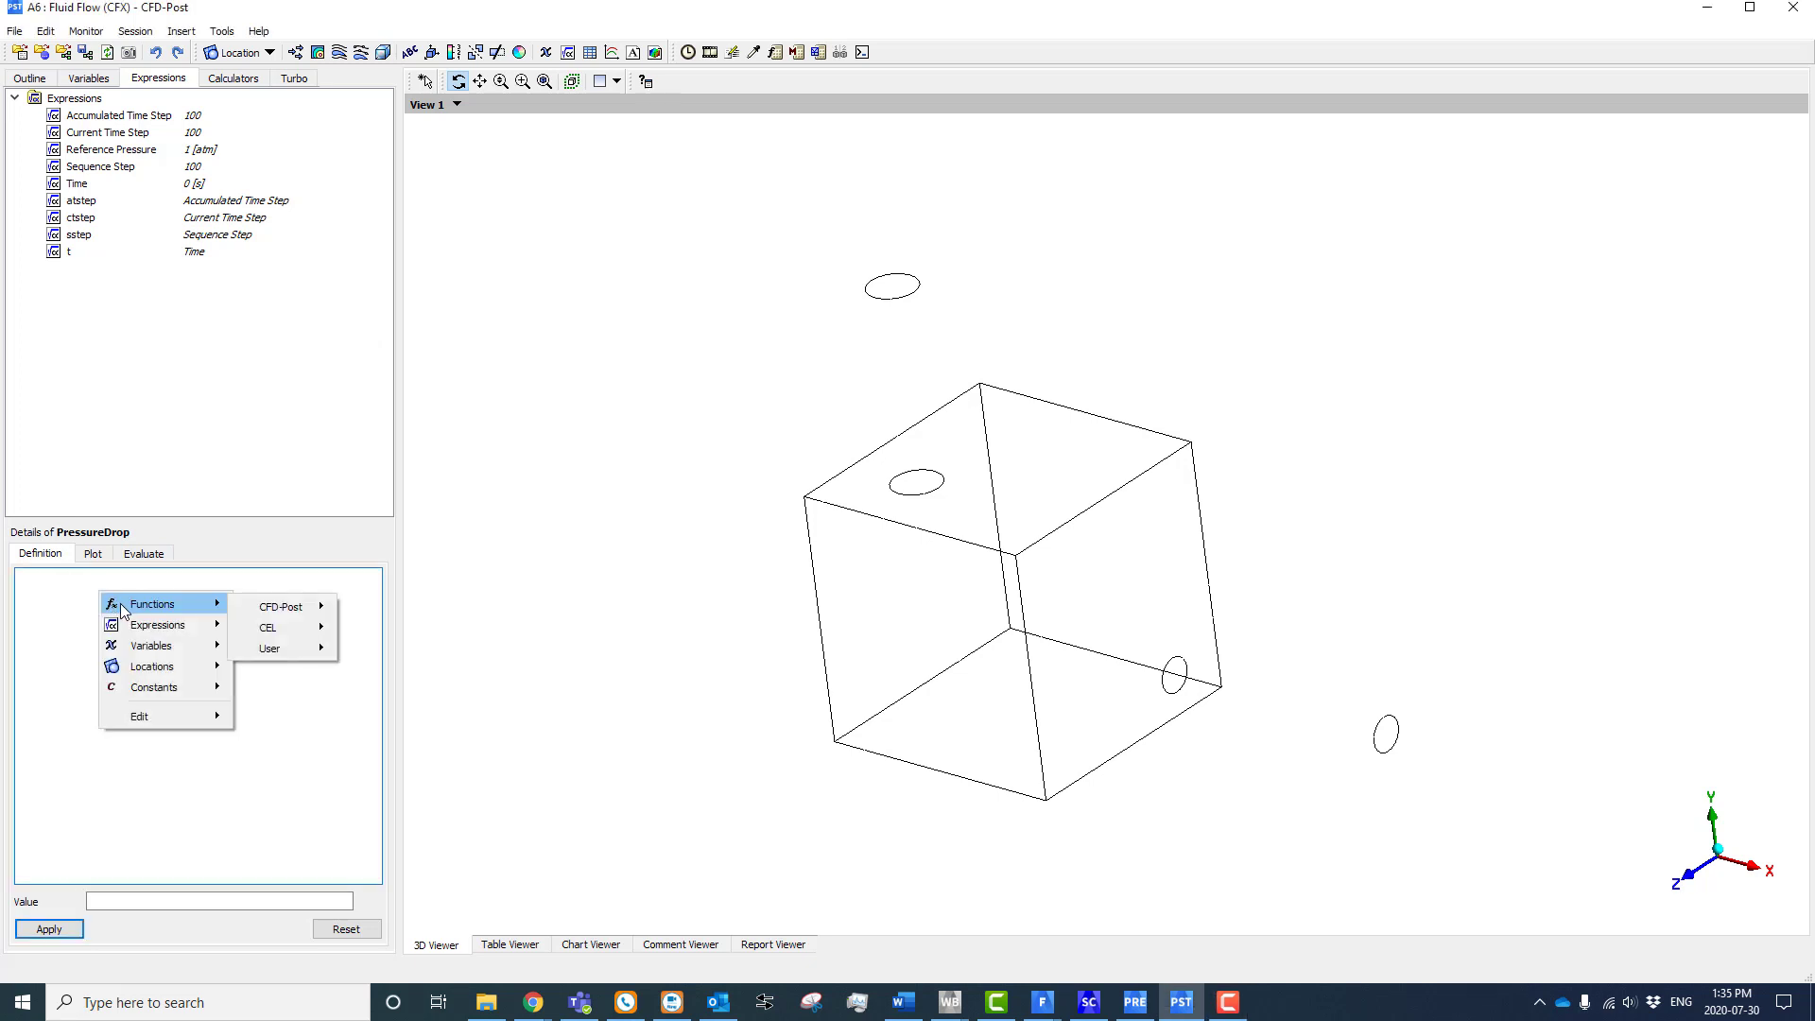
mouse_move(301, 615)
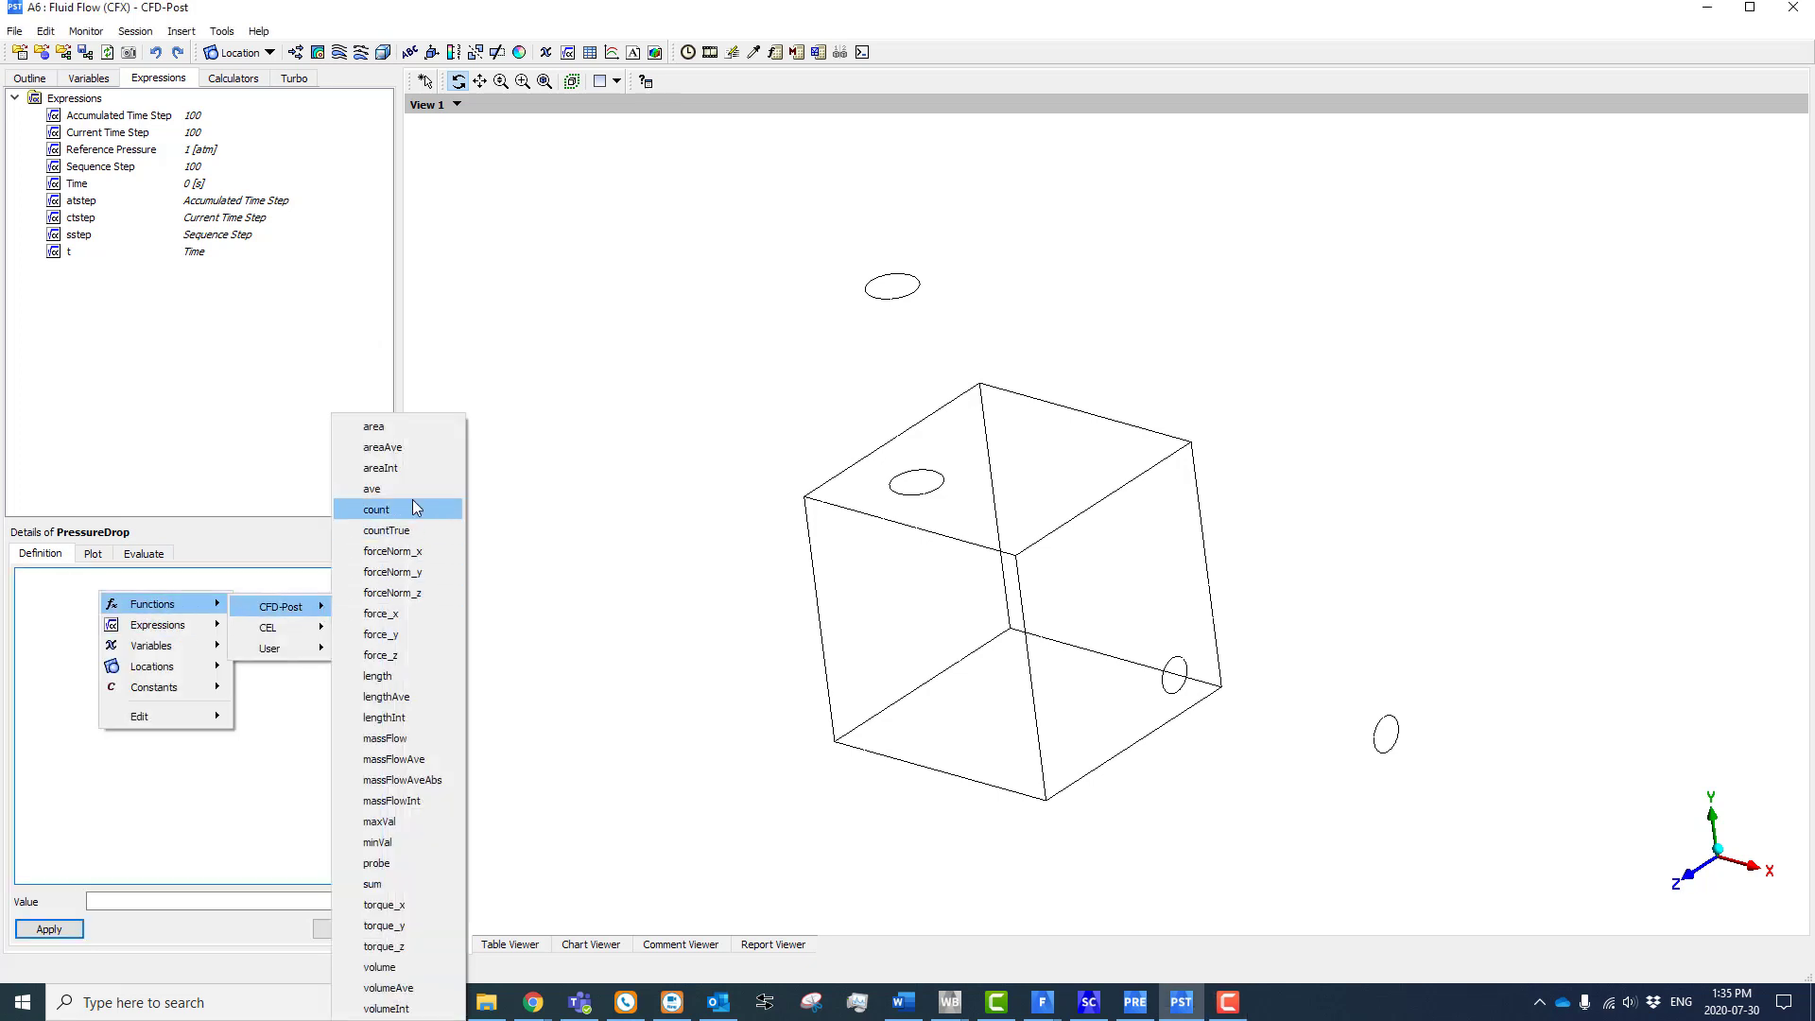
click(412, 446)
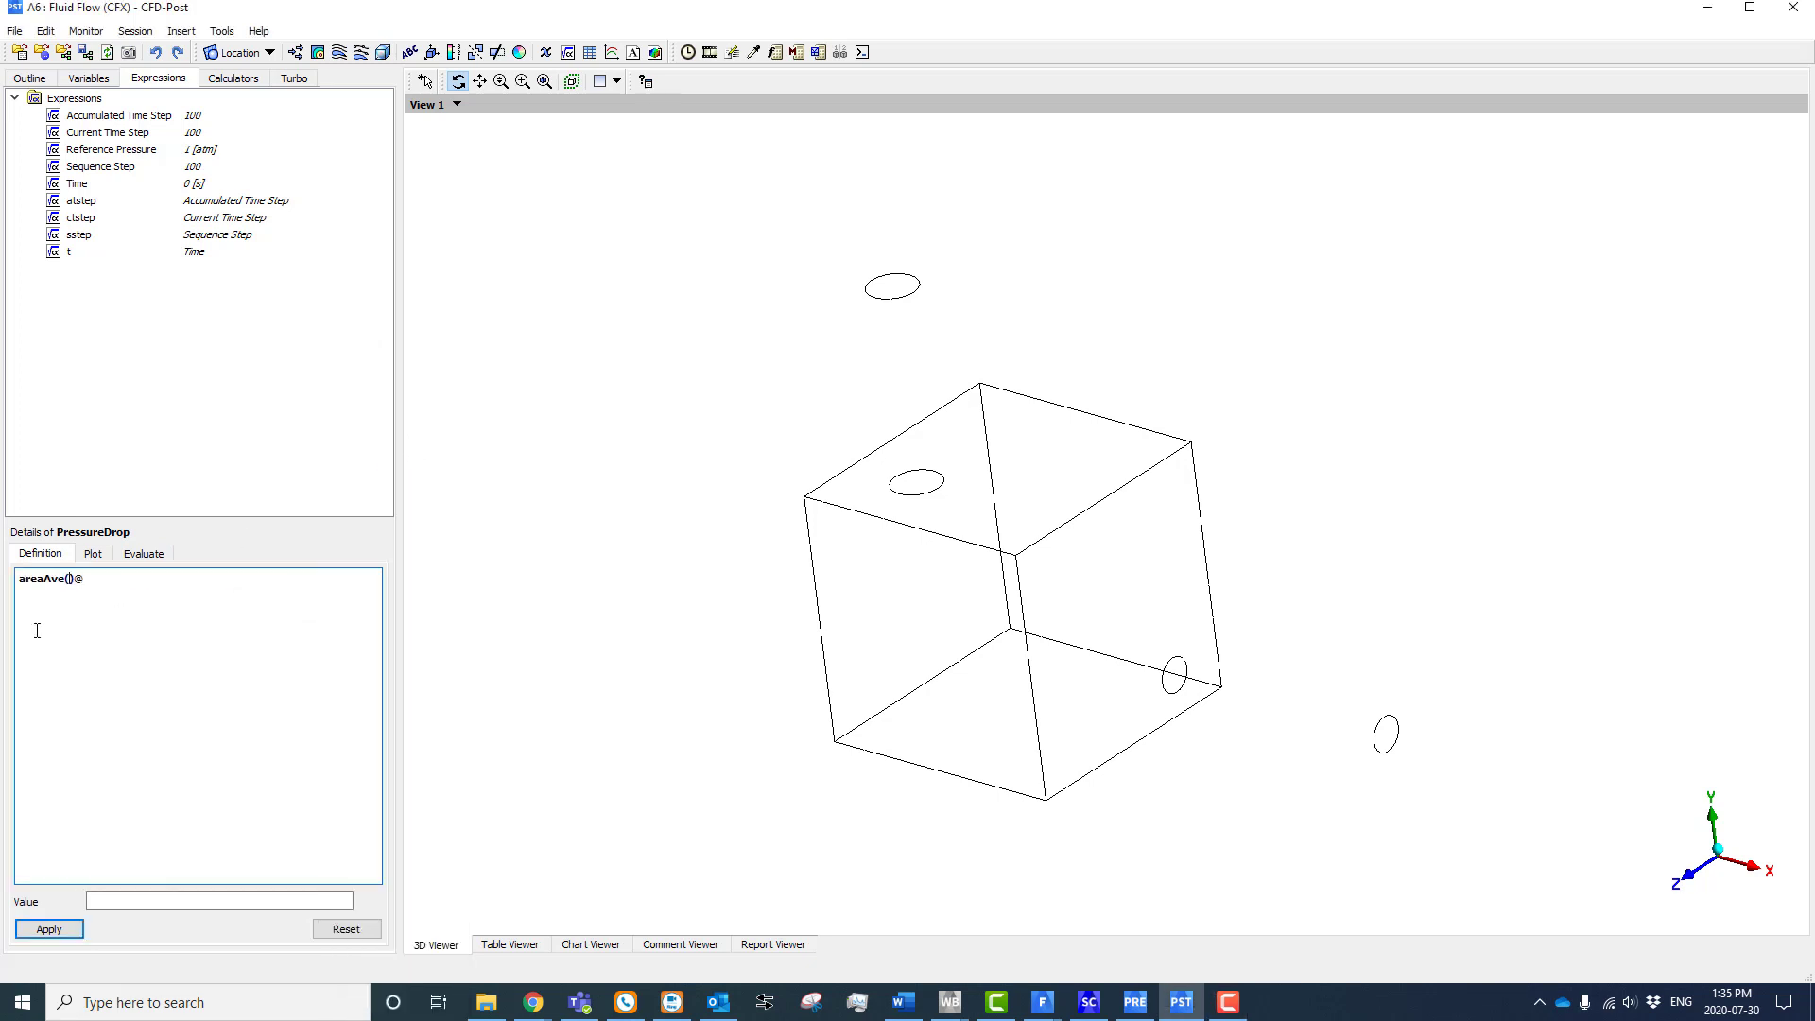
right_click(71, 578)
mouse_move(123, 630)
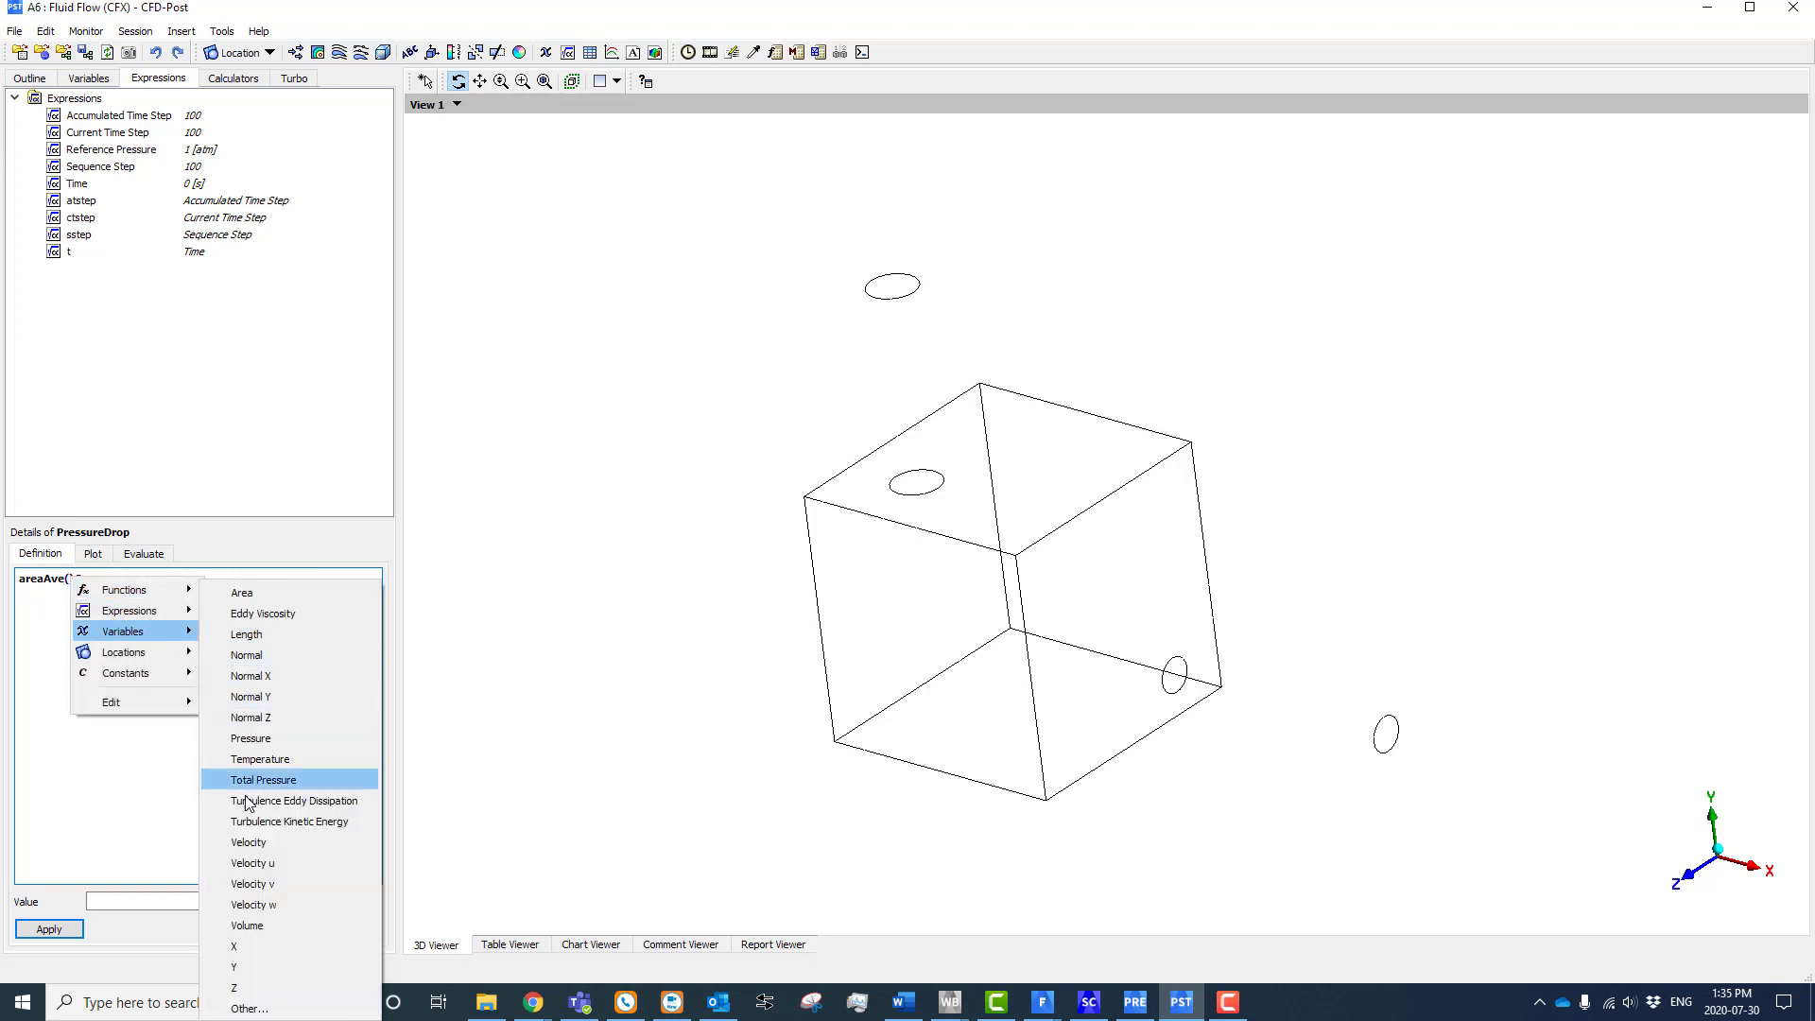
click(247, 736)
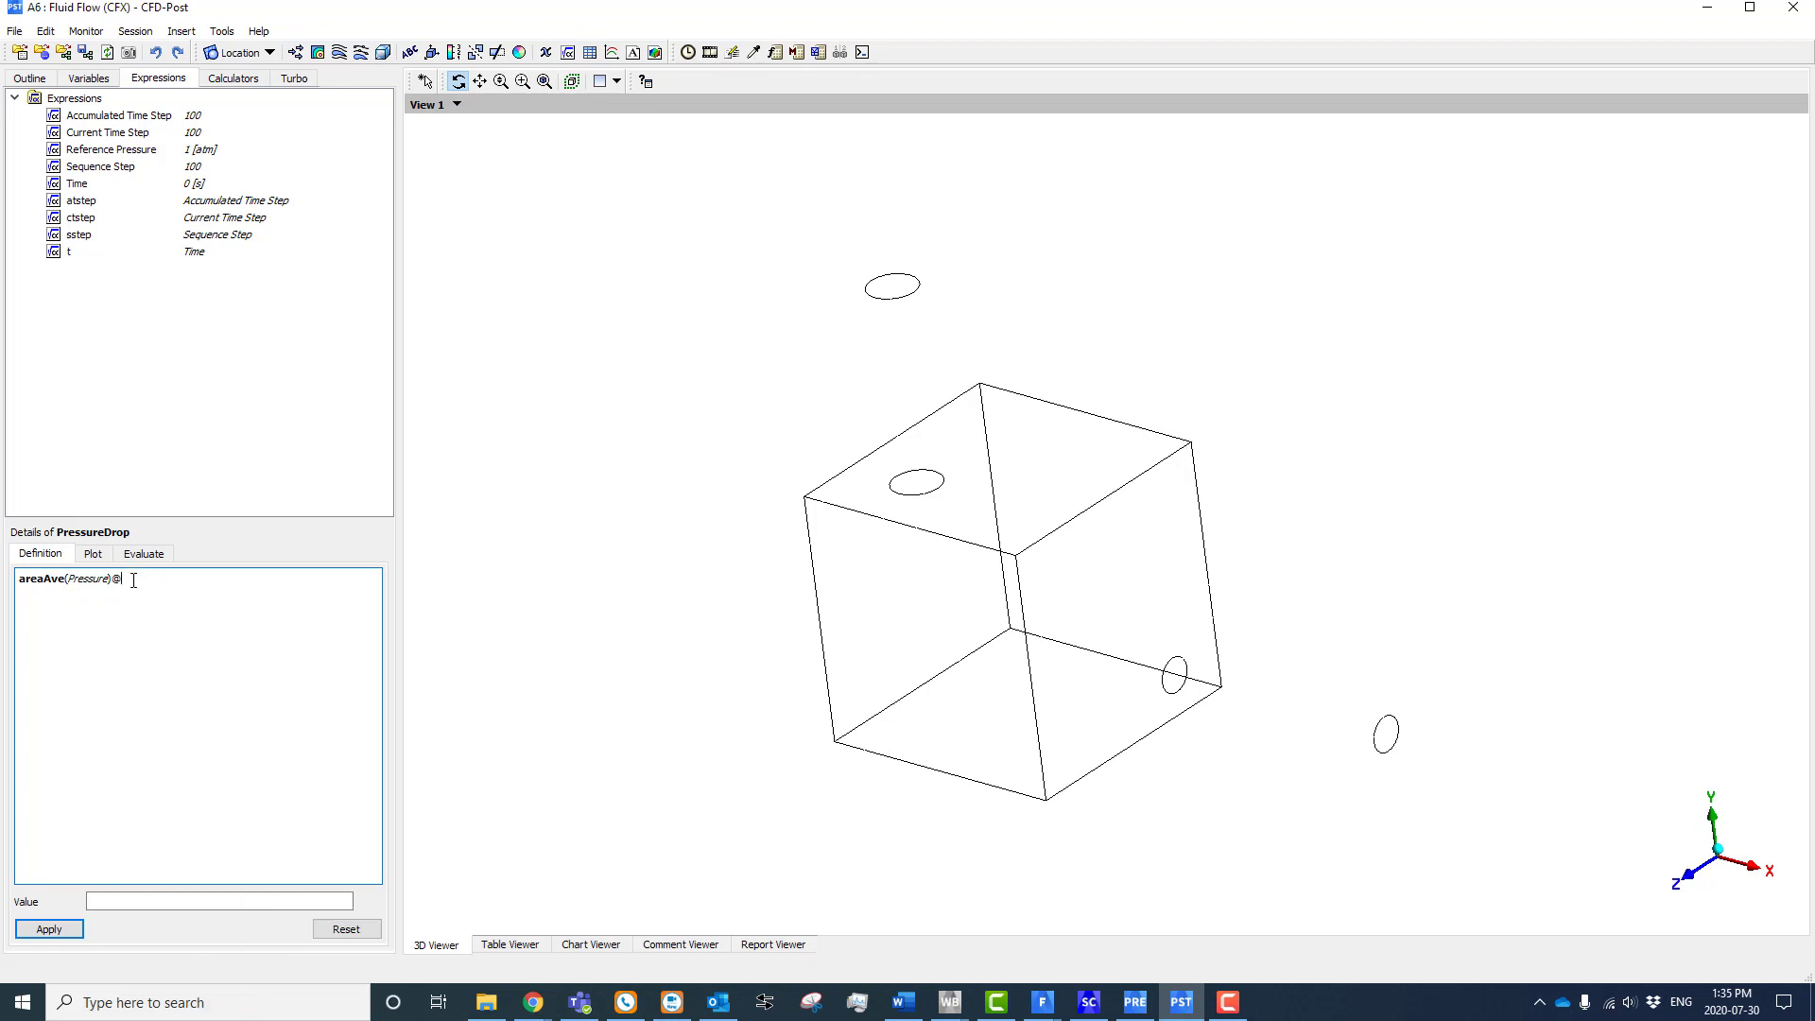
right_click(133, 580)
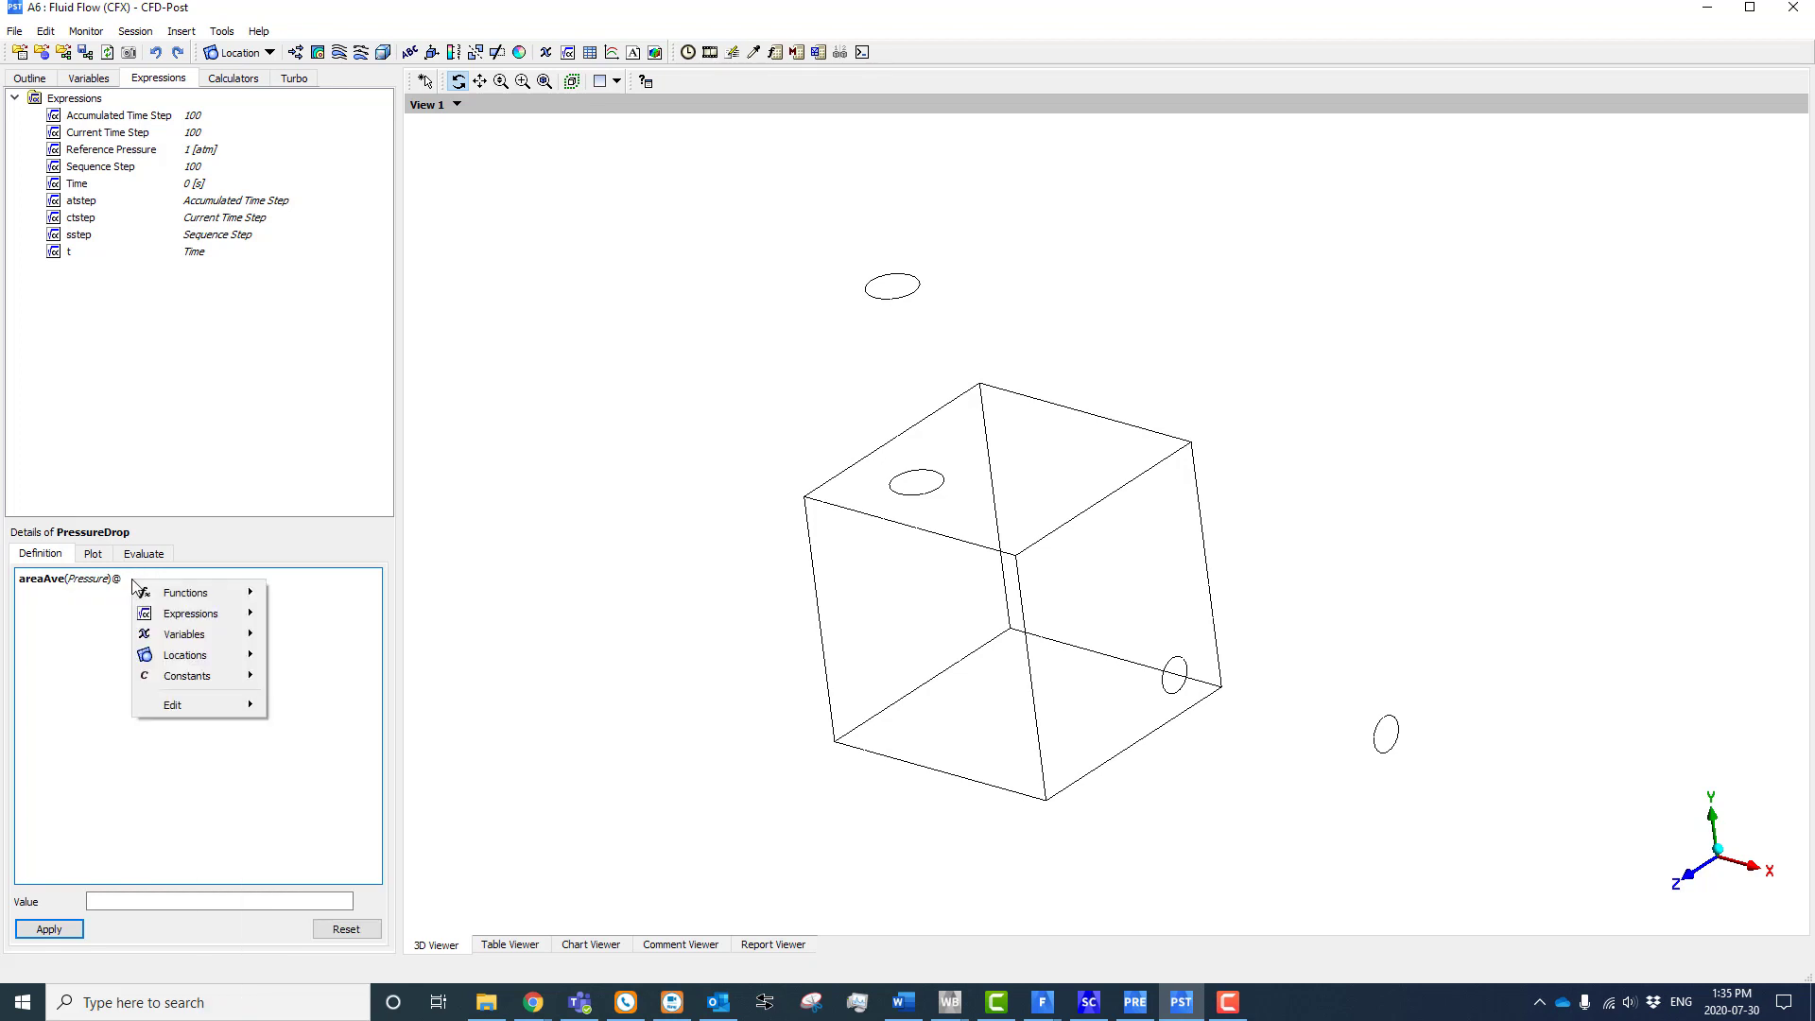
mouse_move(189, 655)
click(312, 699)
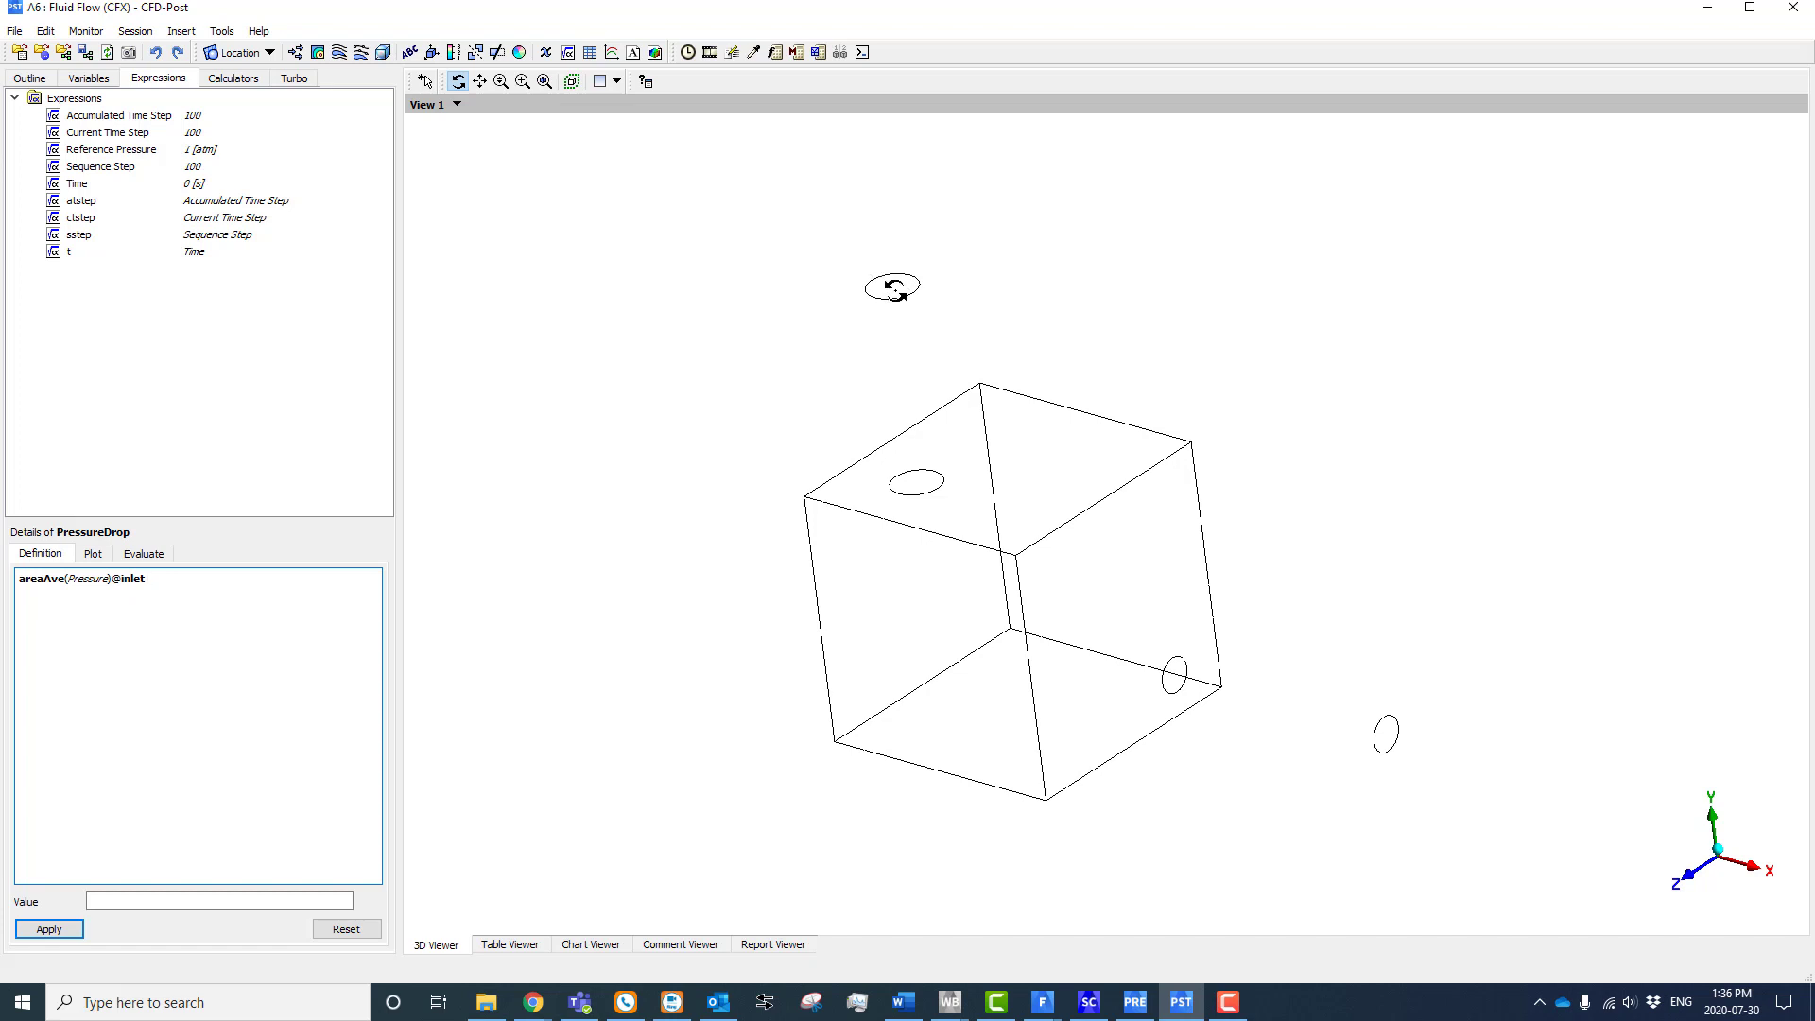
click(62, 926)
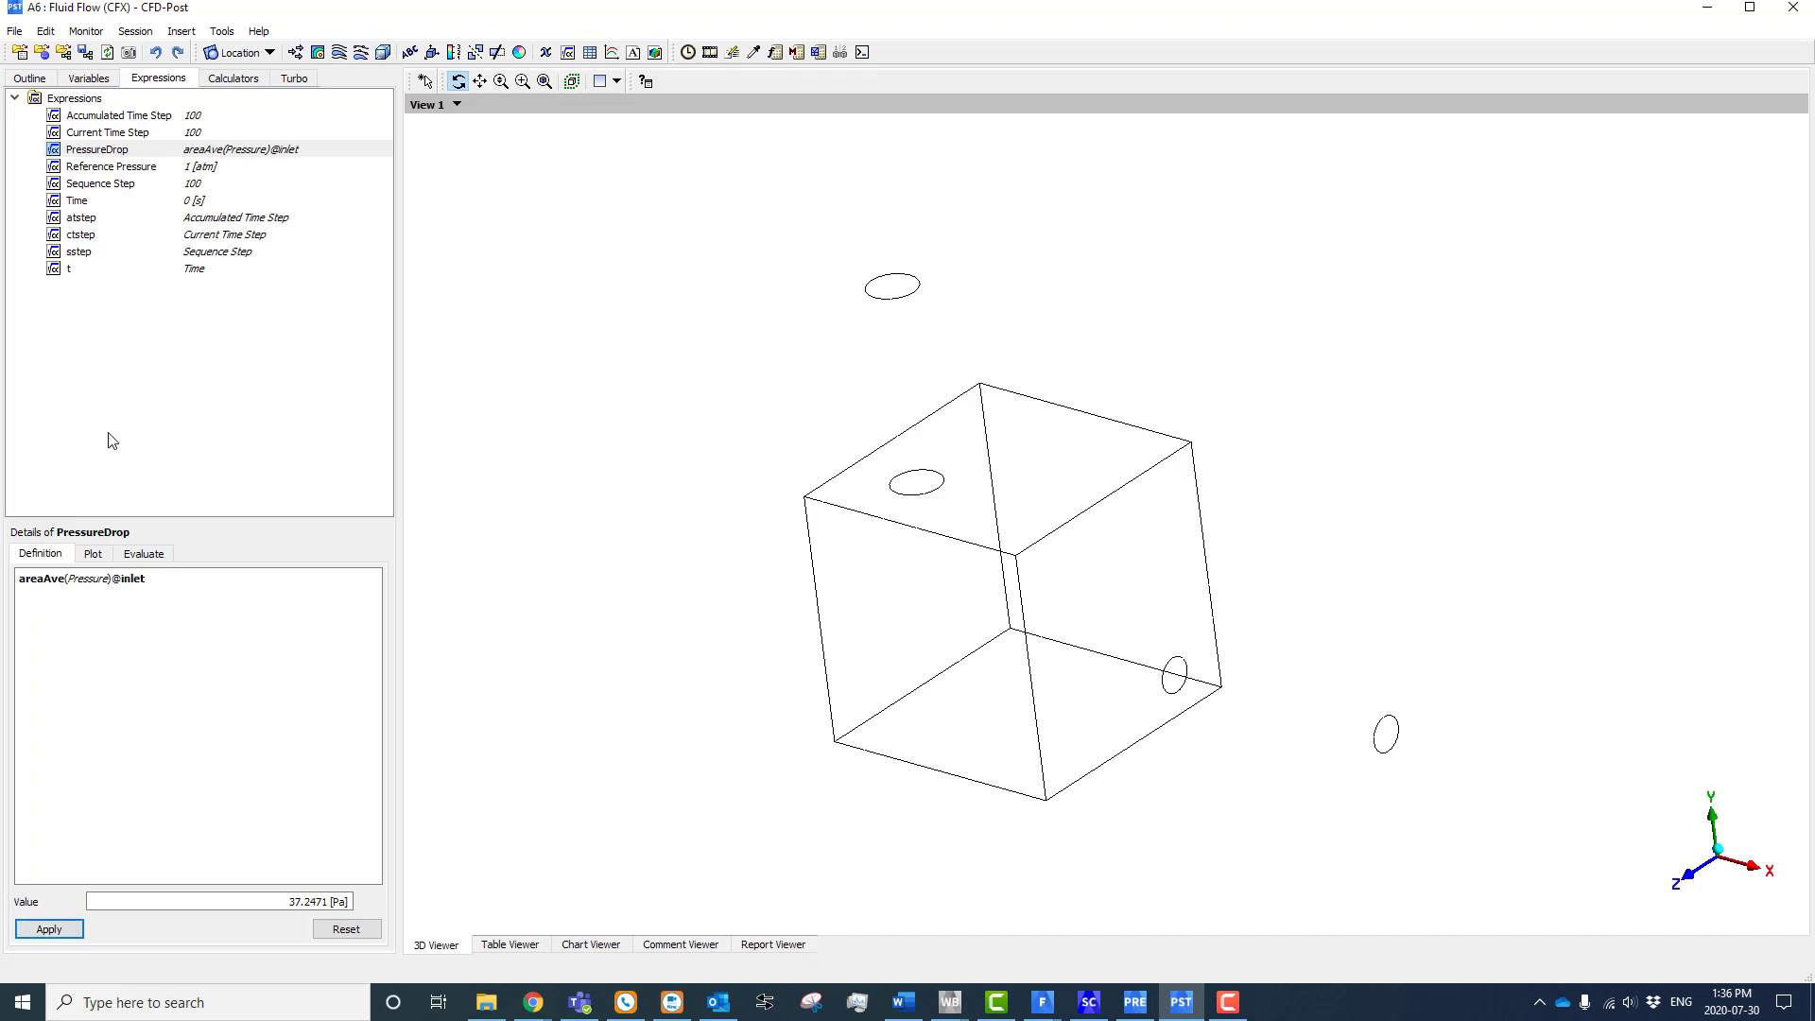
Use PressureDrop as a Workbench output parameter, then close CFD-Post and open the project's Parameter Set
right_click(106, 154)
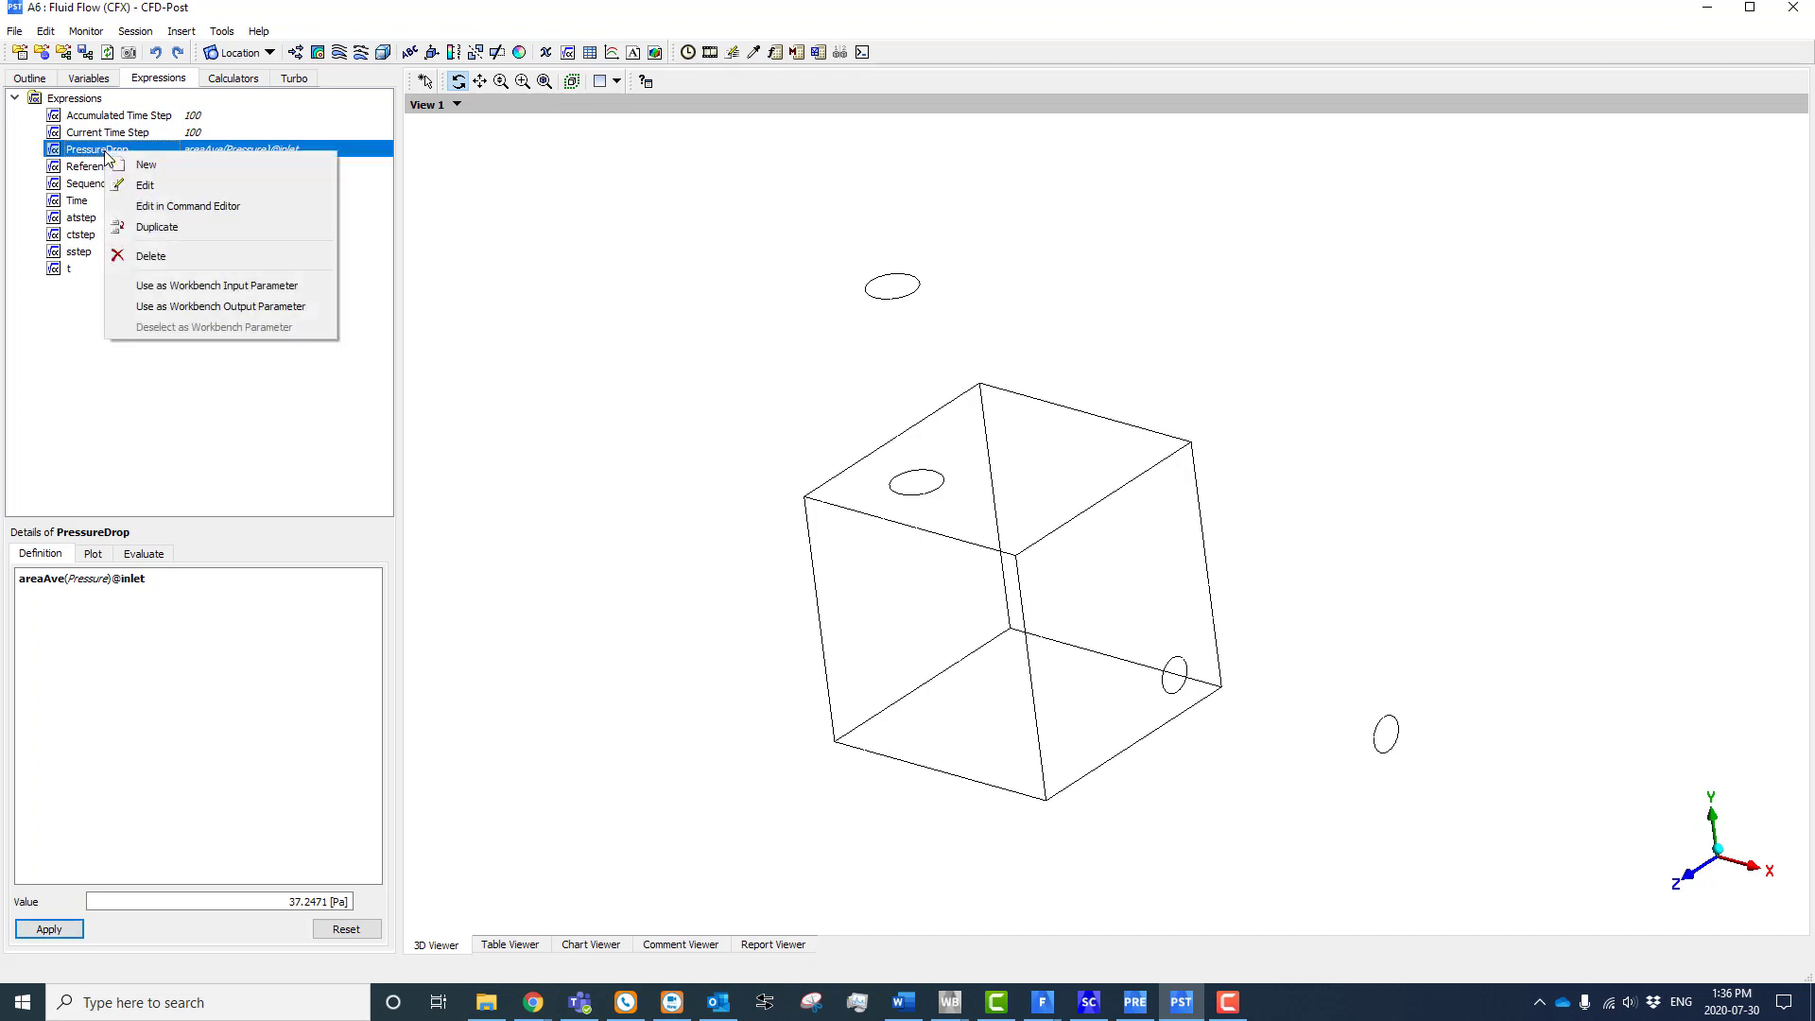
click(228, 308)
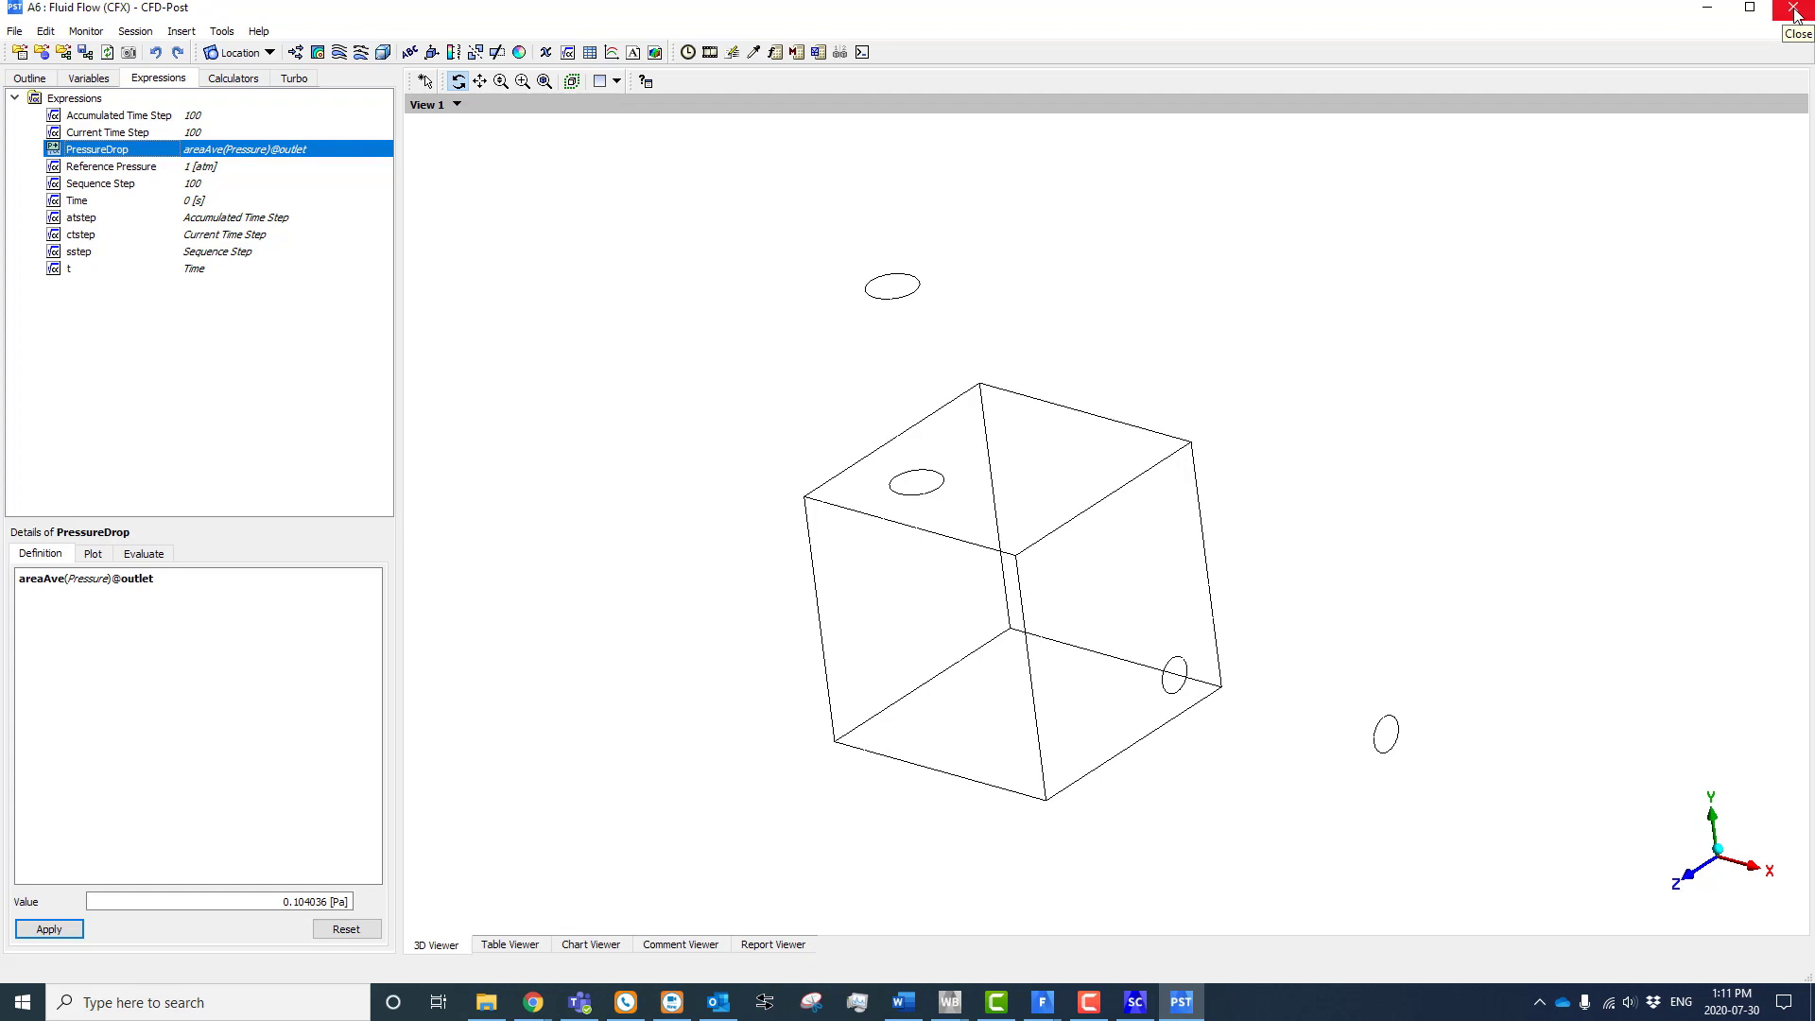
click(1793, 11)
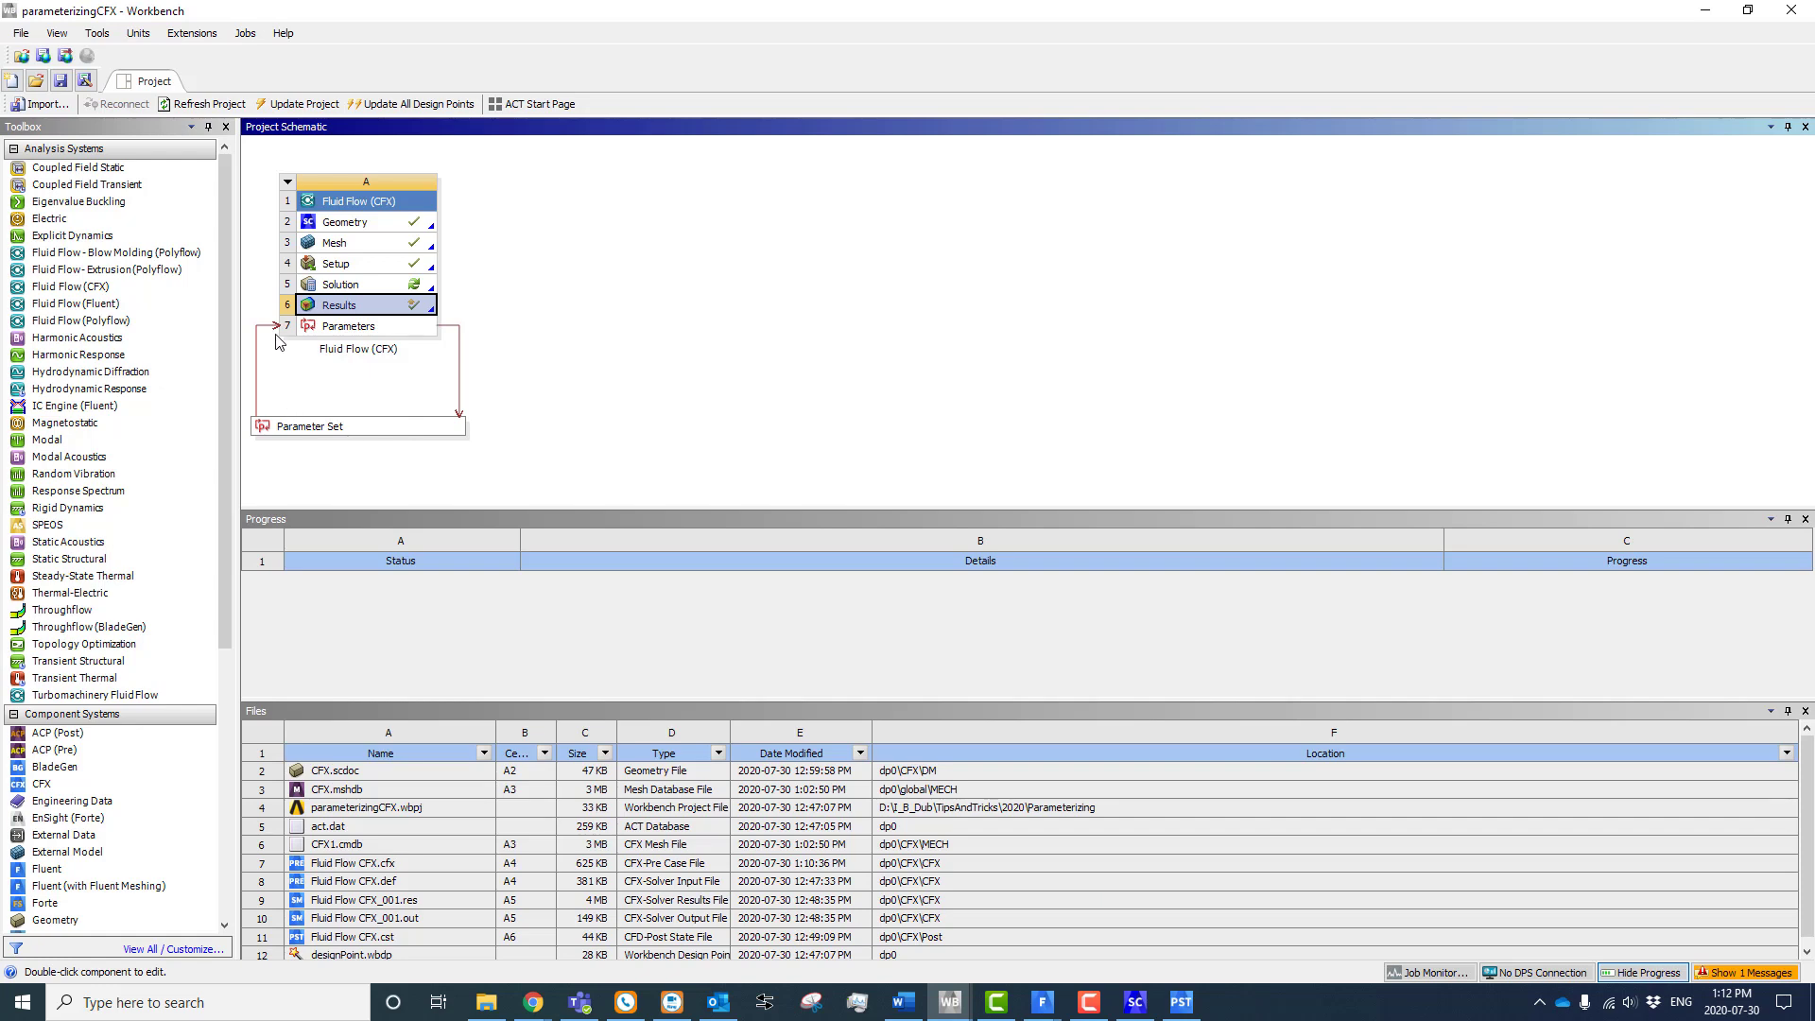
double_click(341, 427)
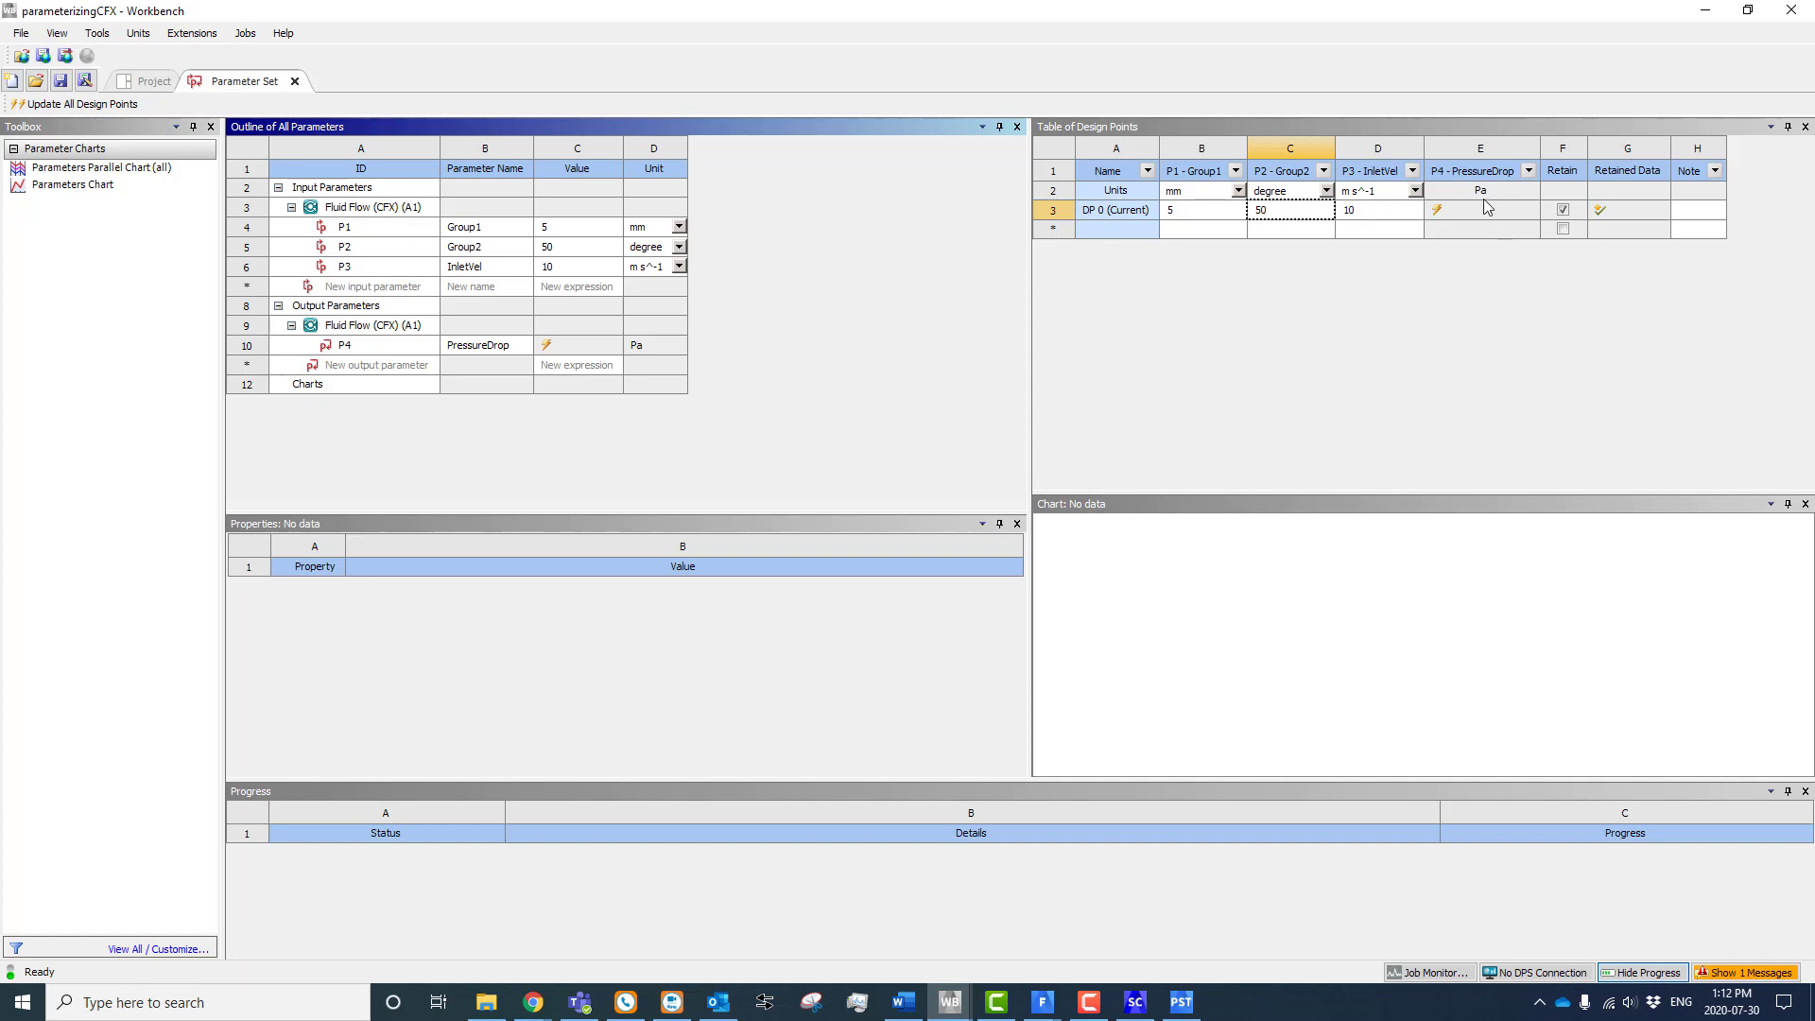
Add a design point with Group1 set to 6 mm and Group2 set to 35 degrees
click(1193, 235)
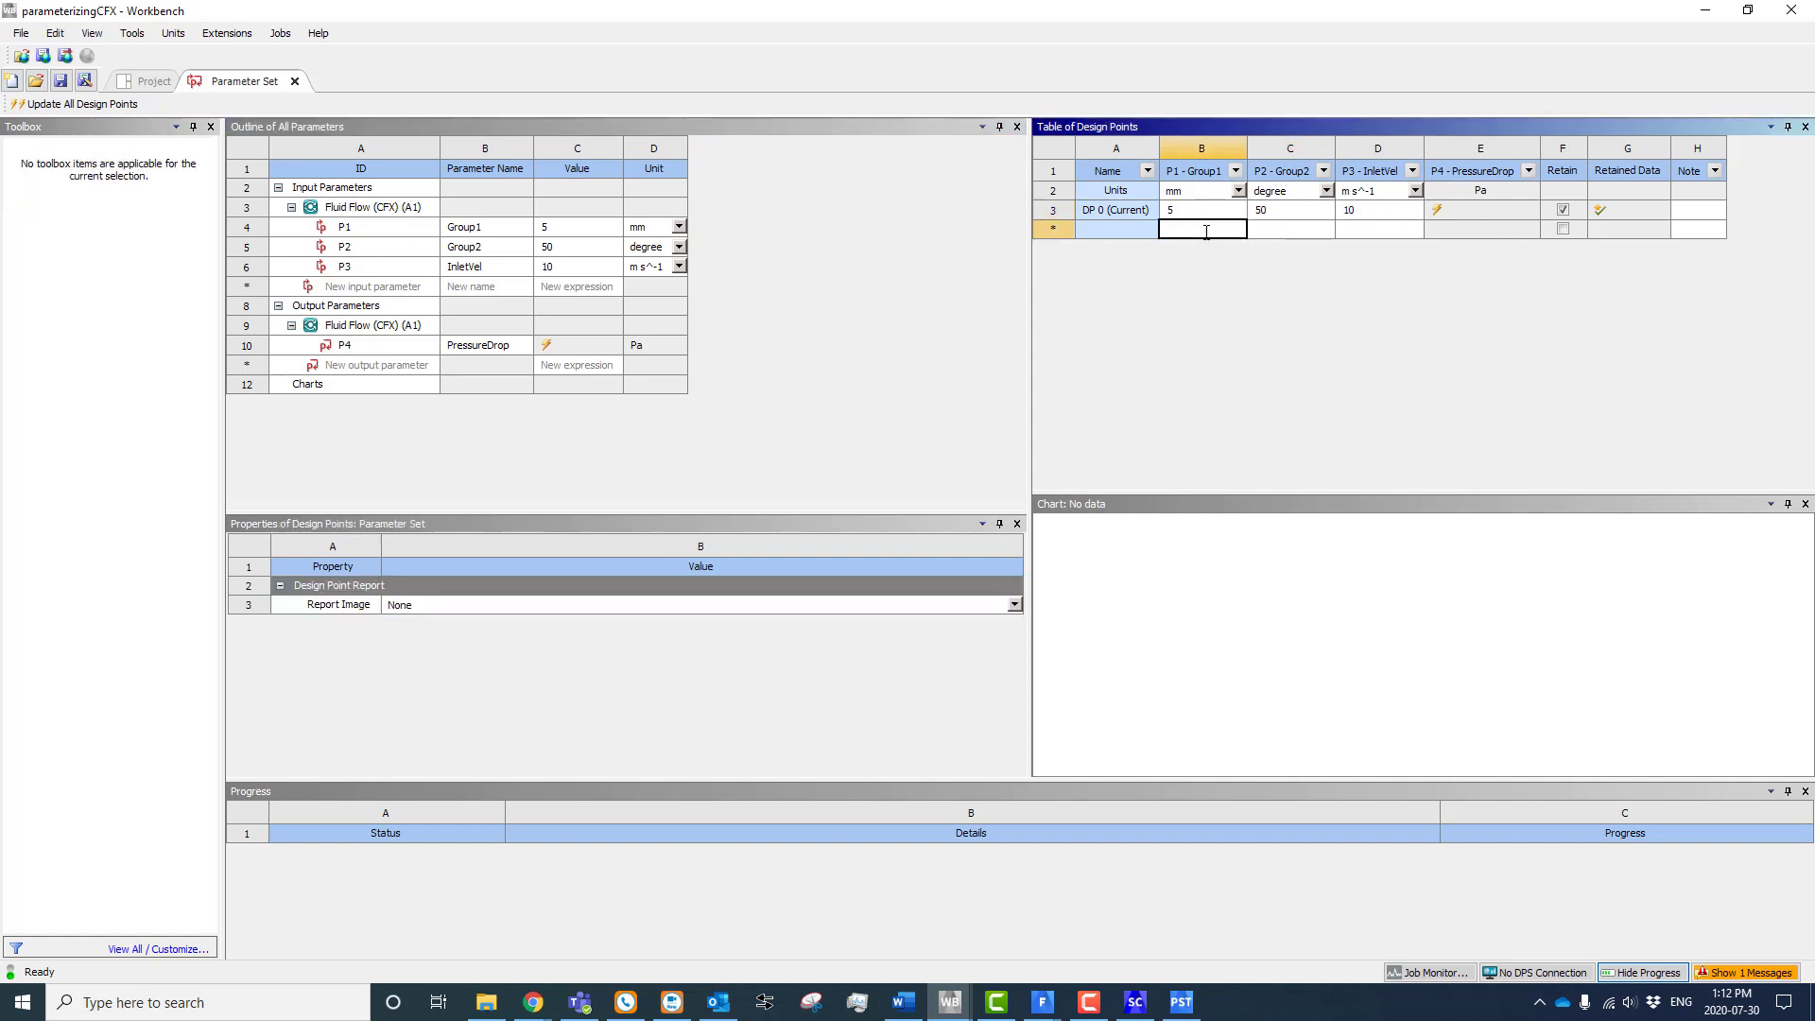
text(6)
click(1289, 229)
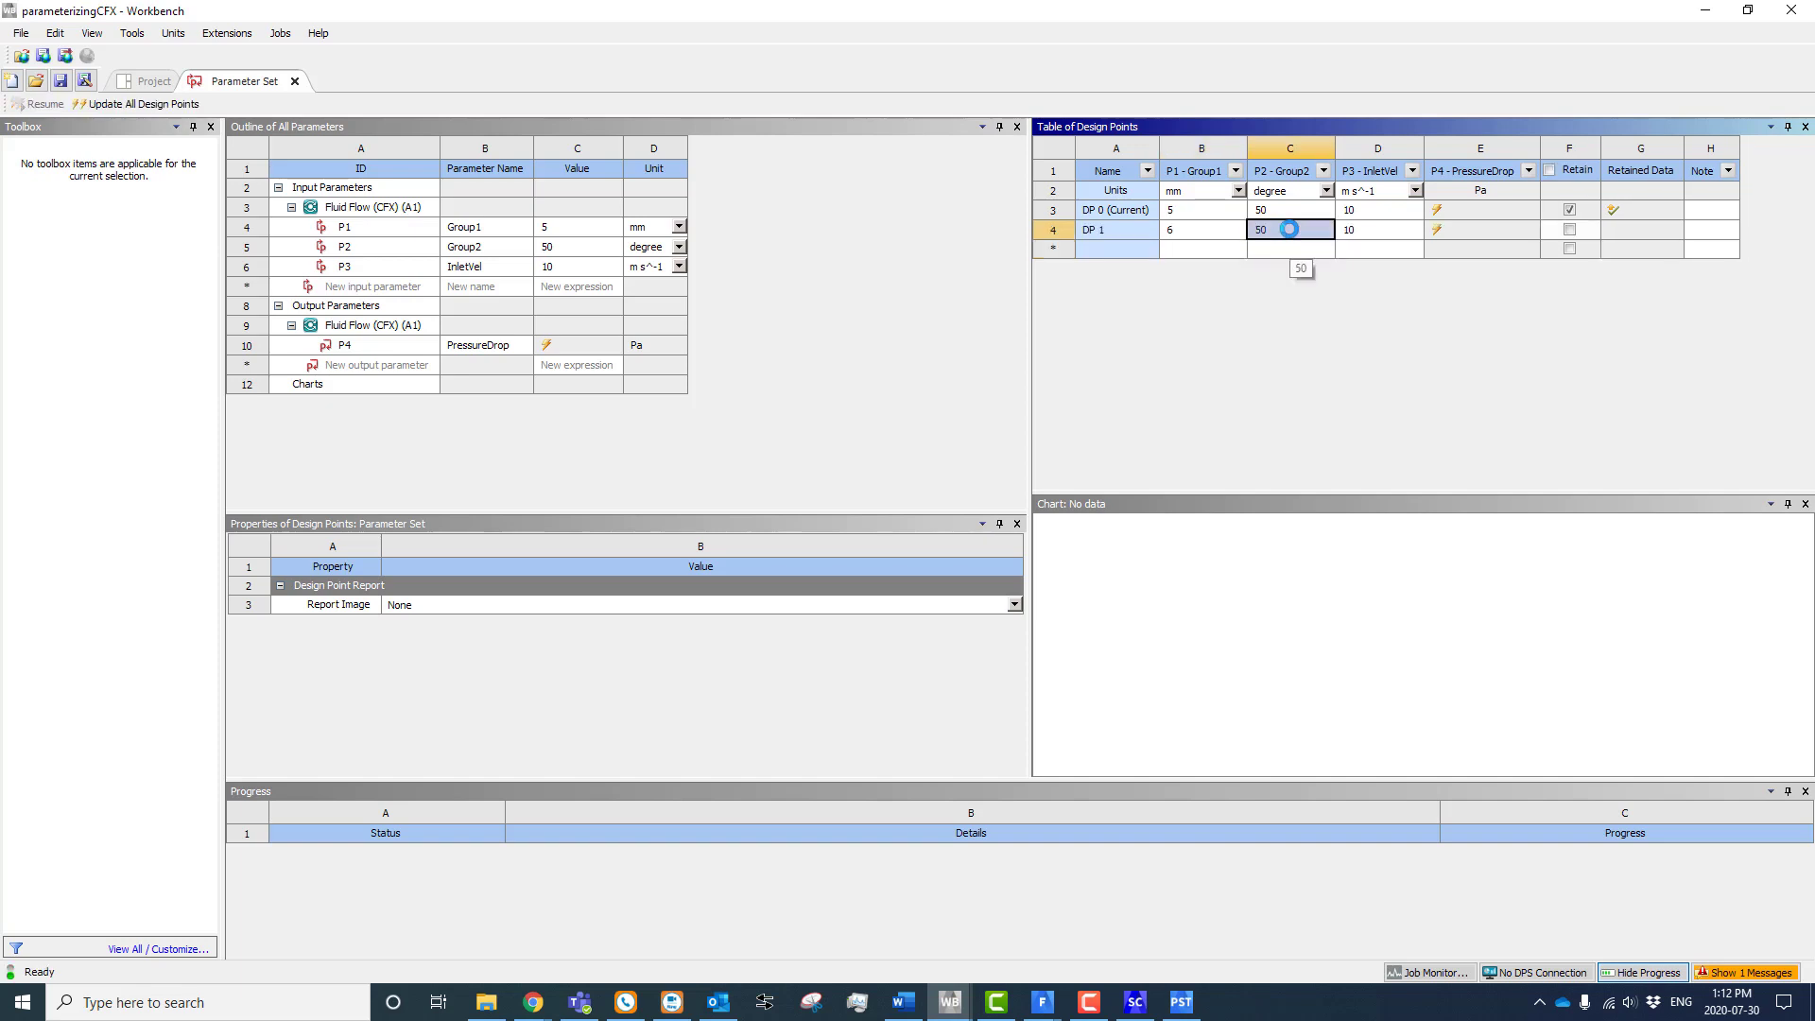
text(35)
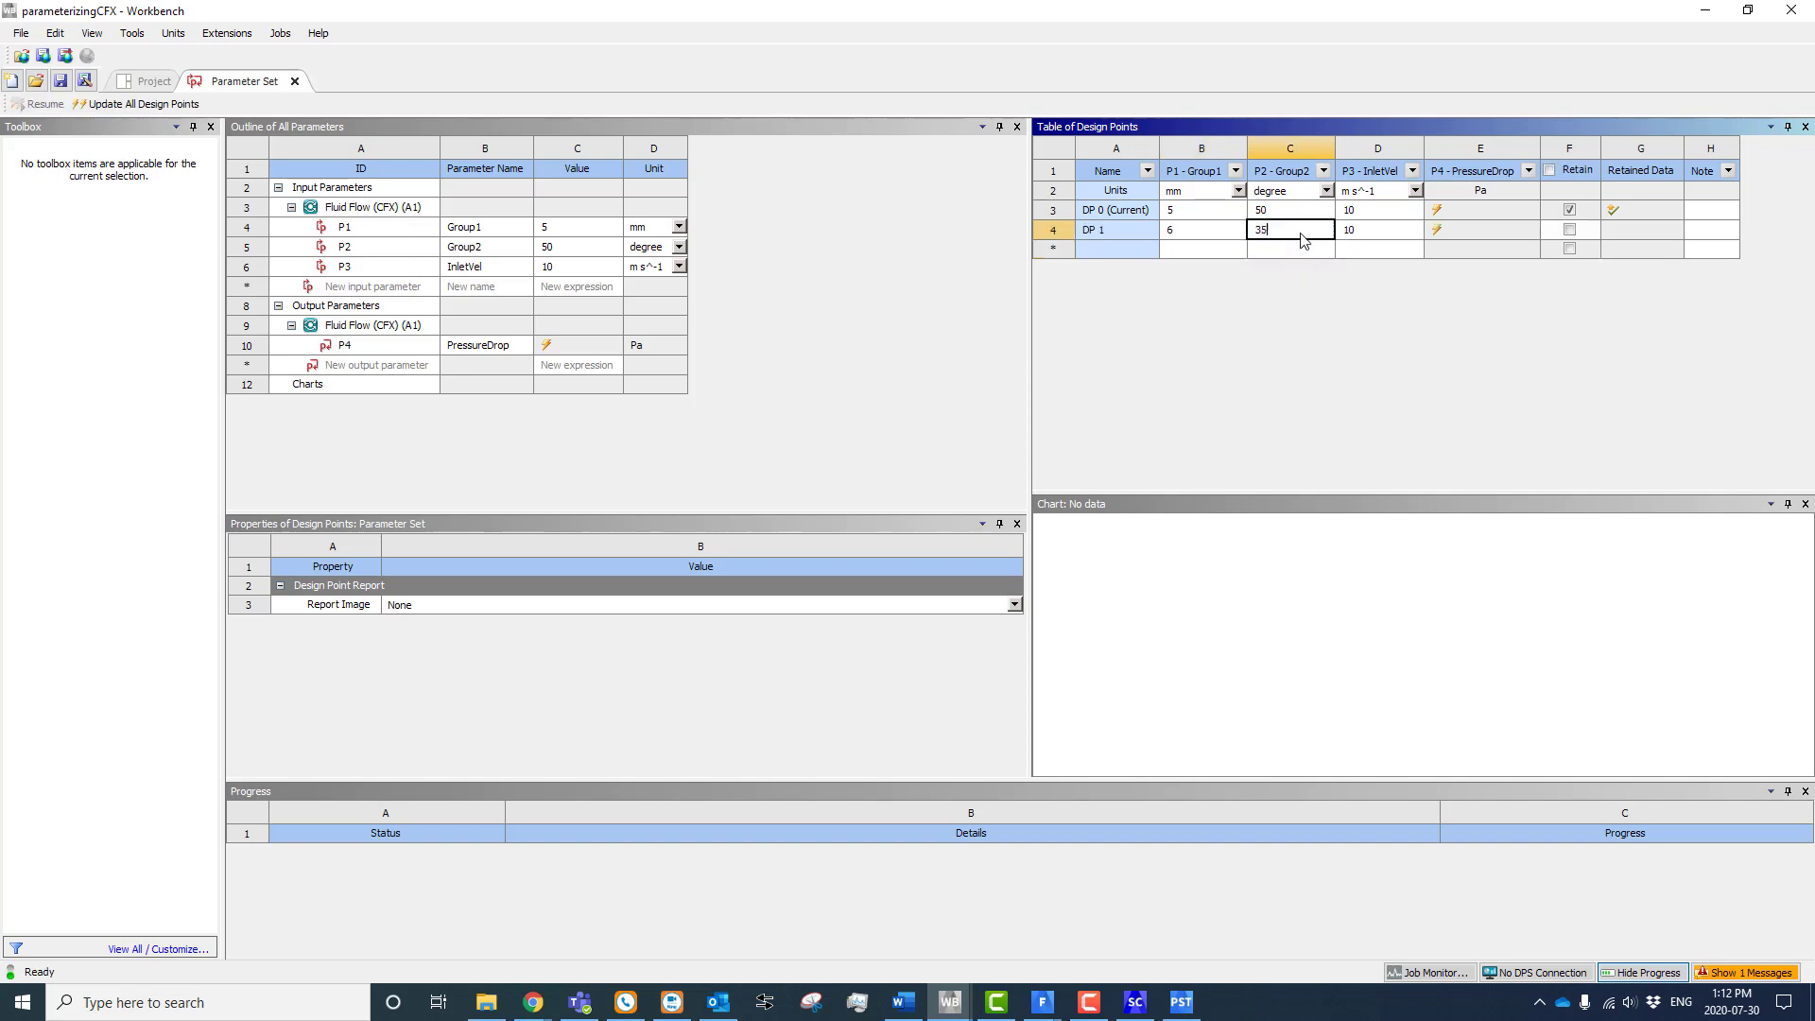
click(1359, 232)
Add another design point with InletVel 12 m/s, Group2 35 degrees and Group1 6 mm
double_click(1363, 251)
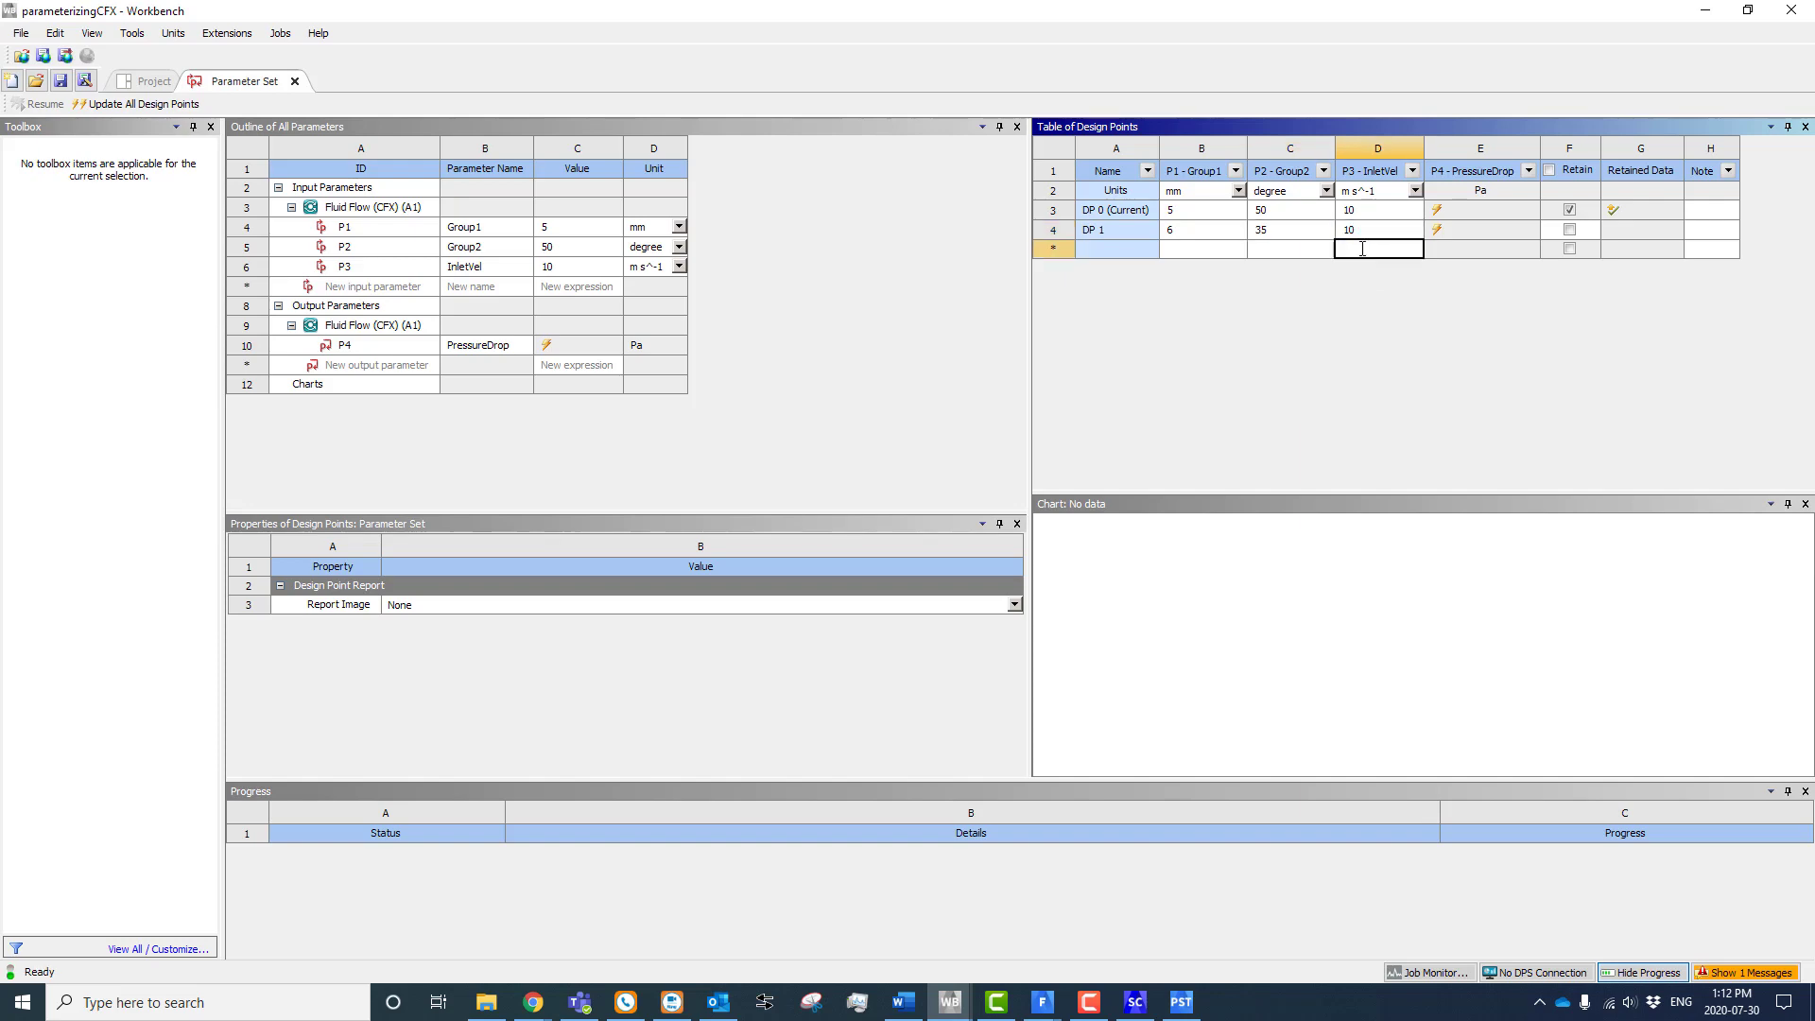
text(12)
click(1303, 252)
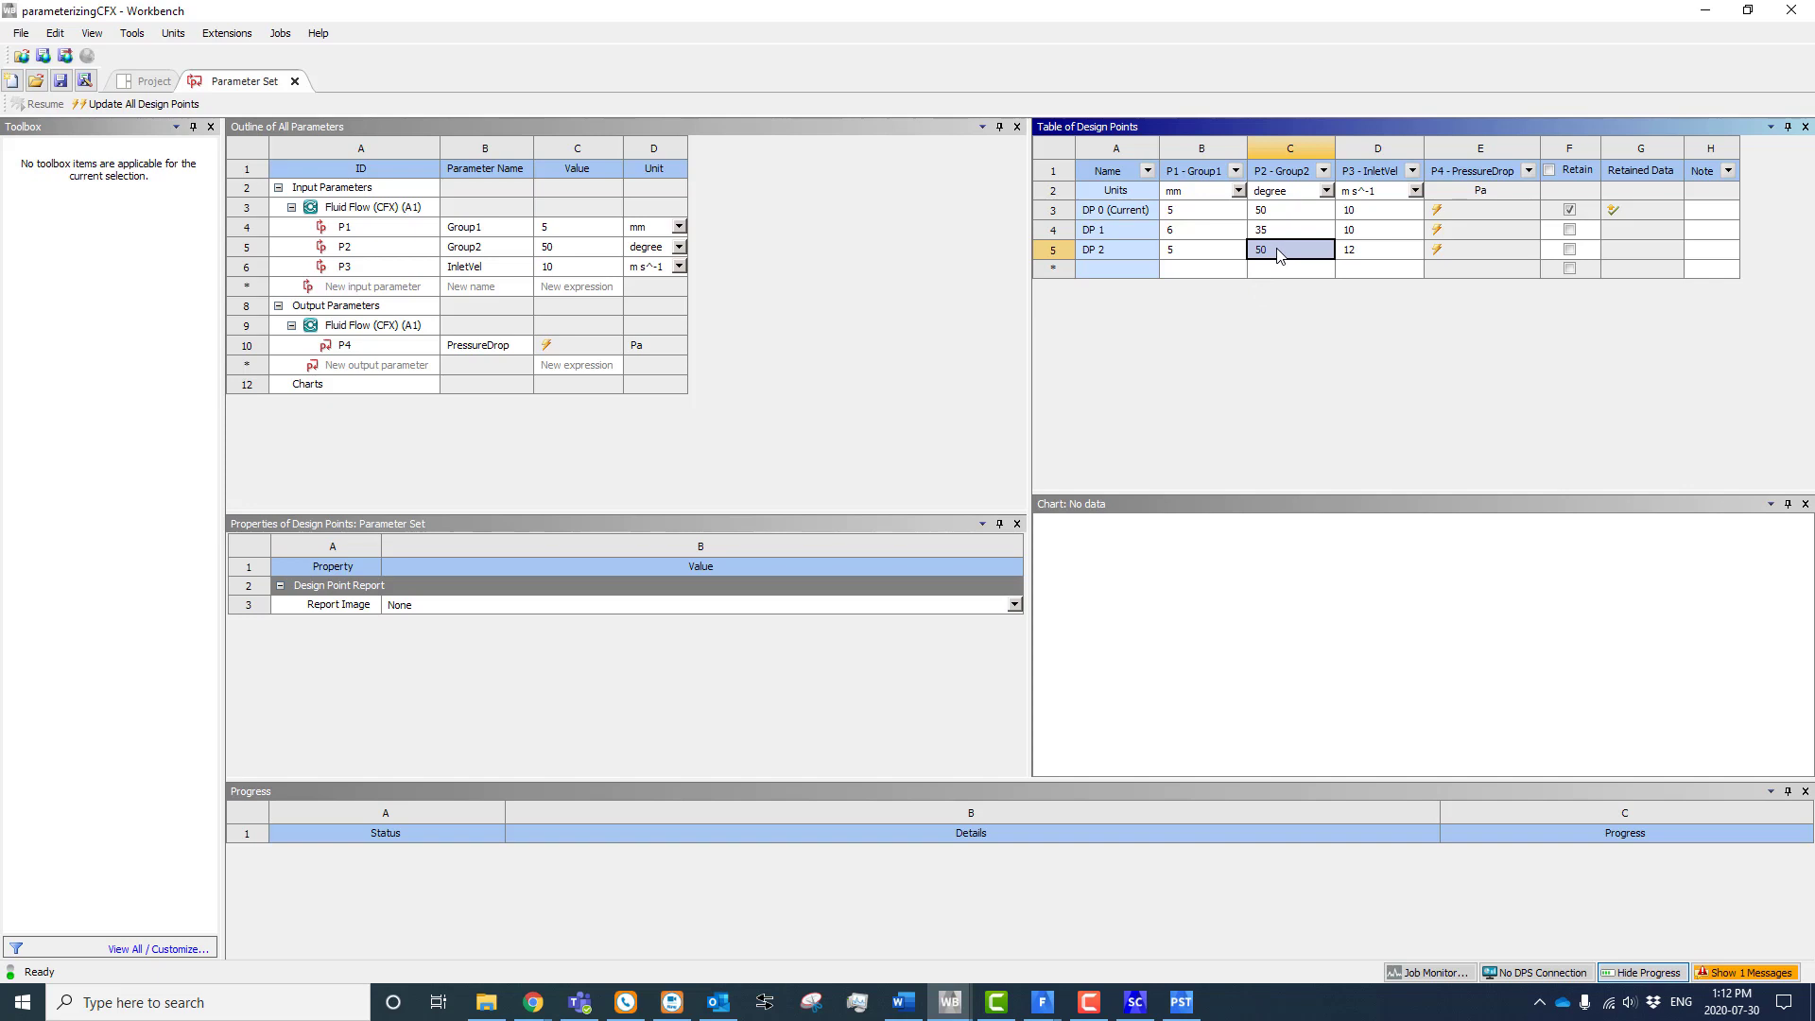
text(35)
click(1222, 253)
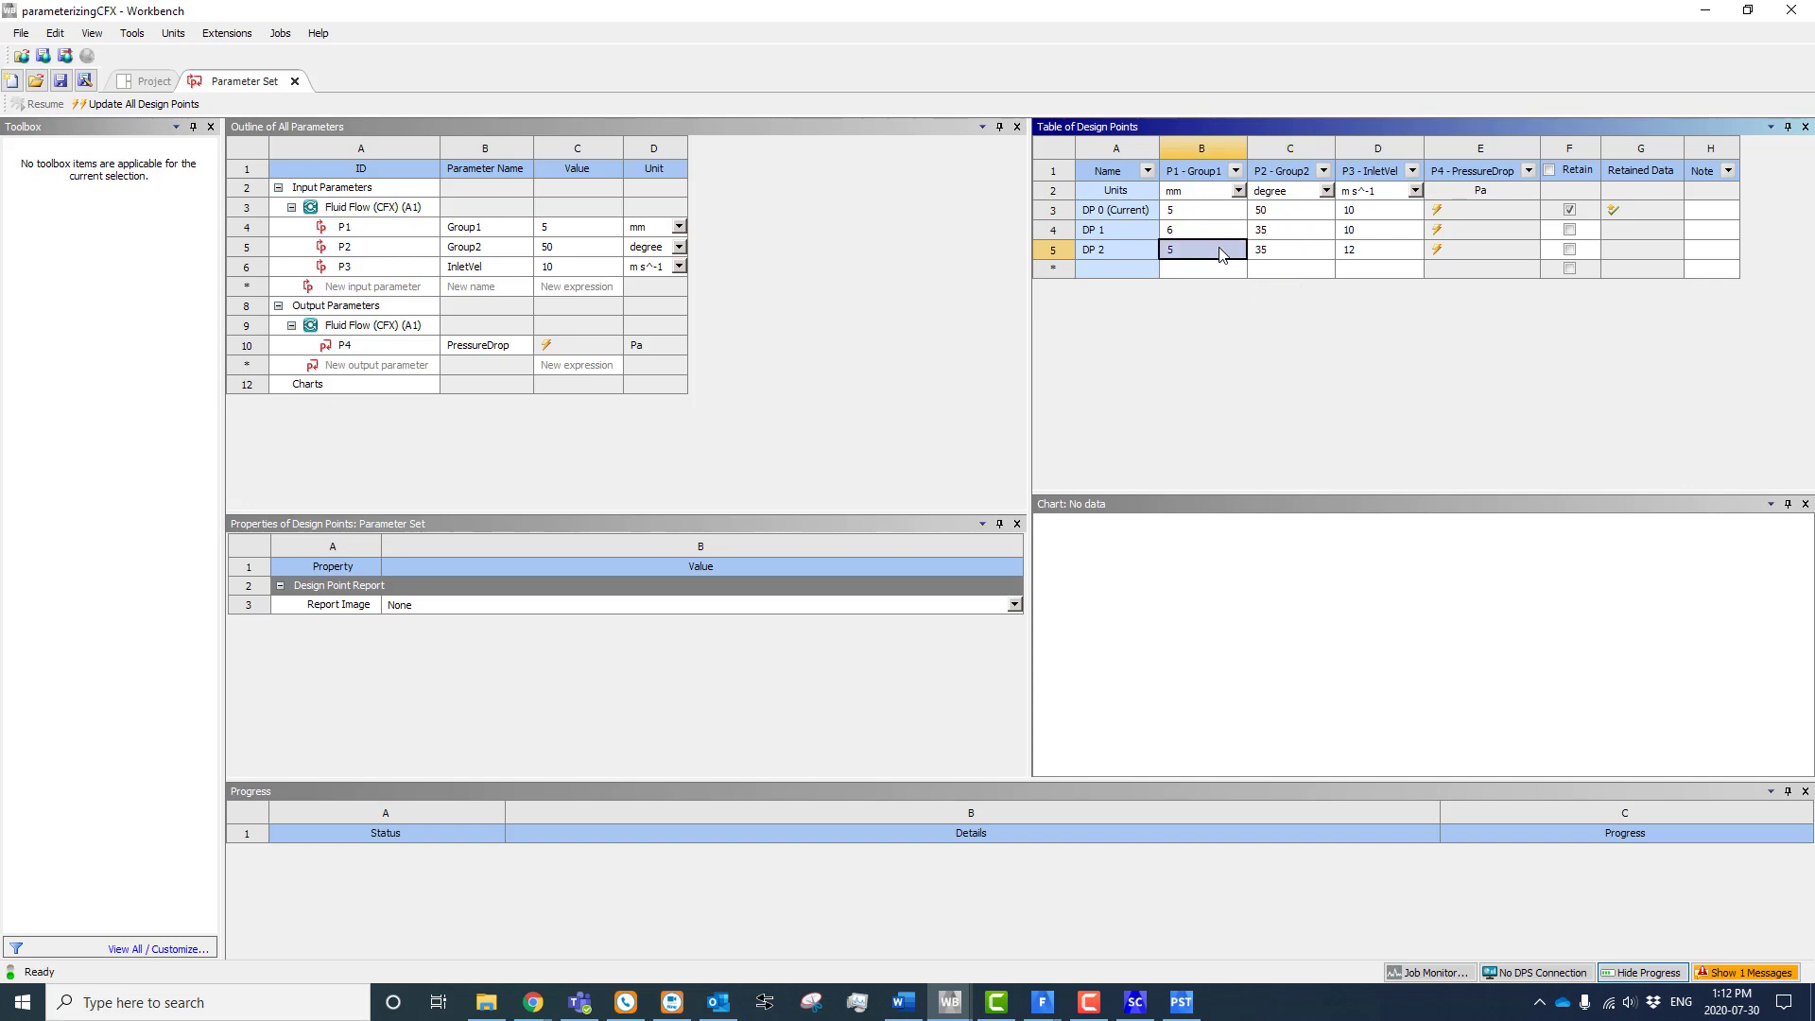
text(6)
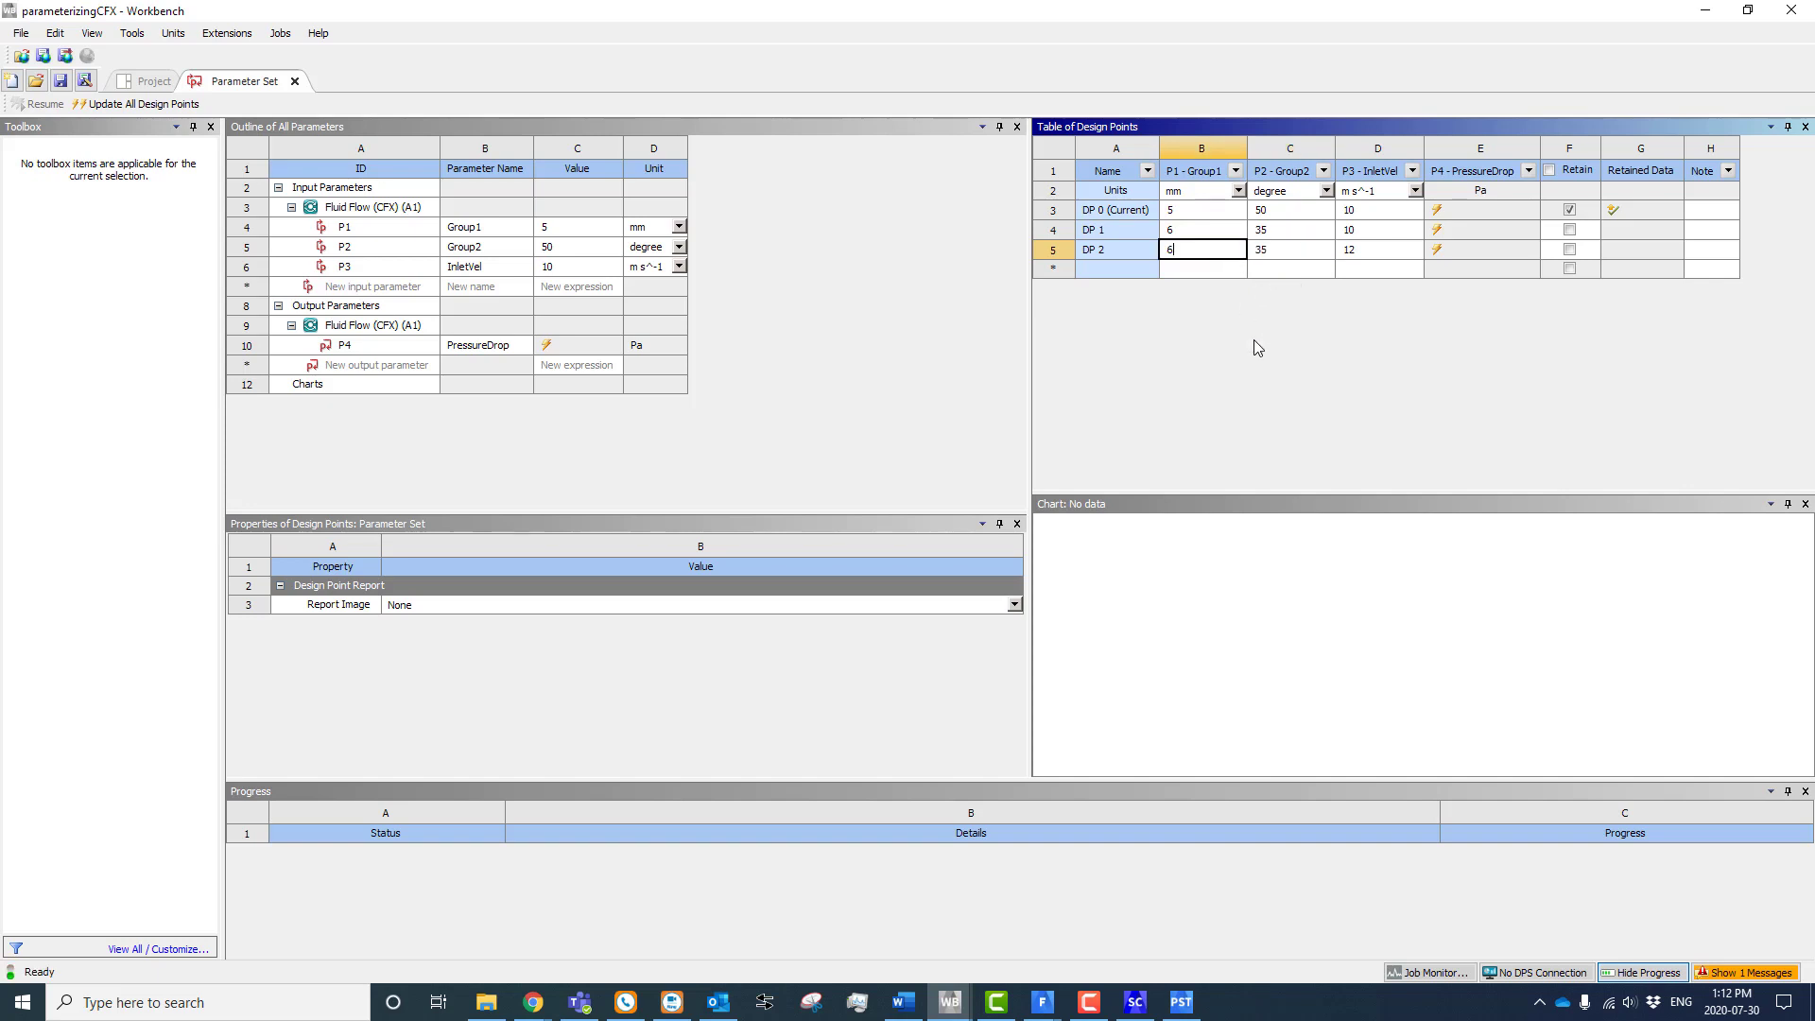
click(1265, 351)
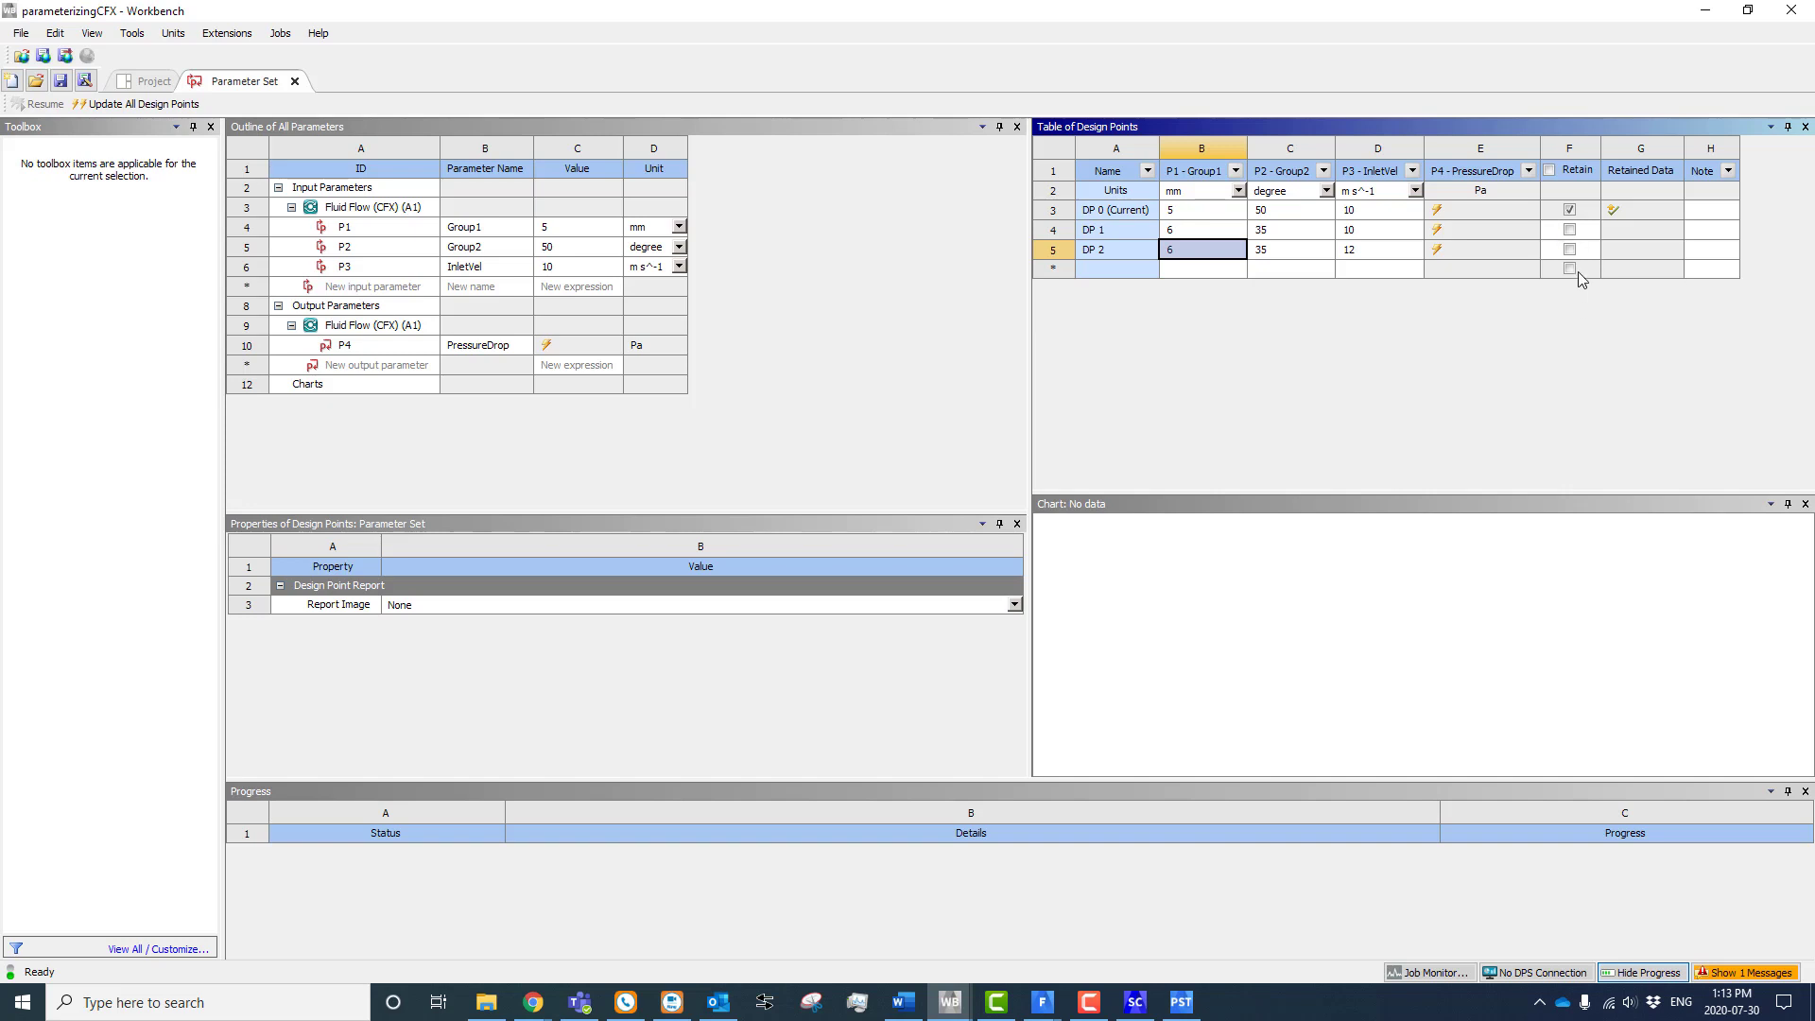
Close the Parameter Set and open the geometry of the parameterizing Fluent project in SpaceClaim
click(1569, 210)
click(295, 84)
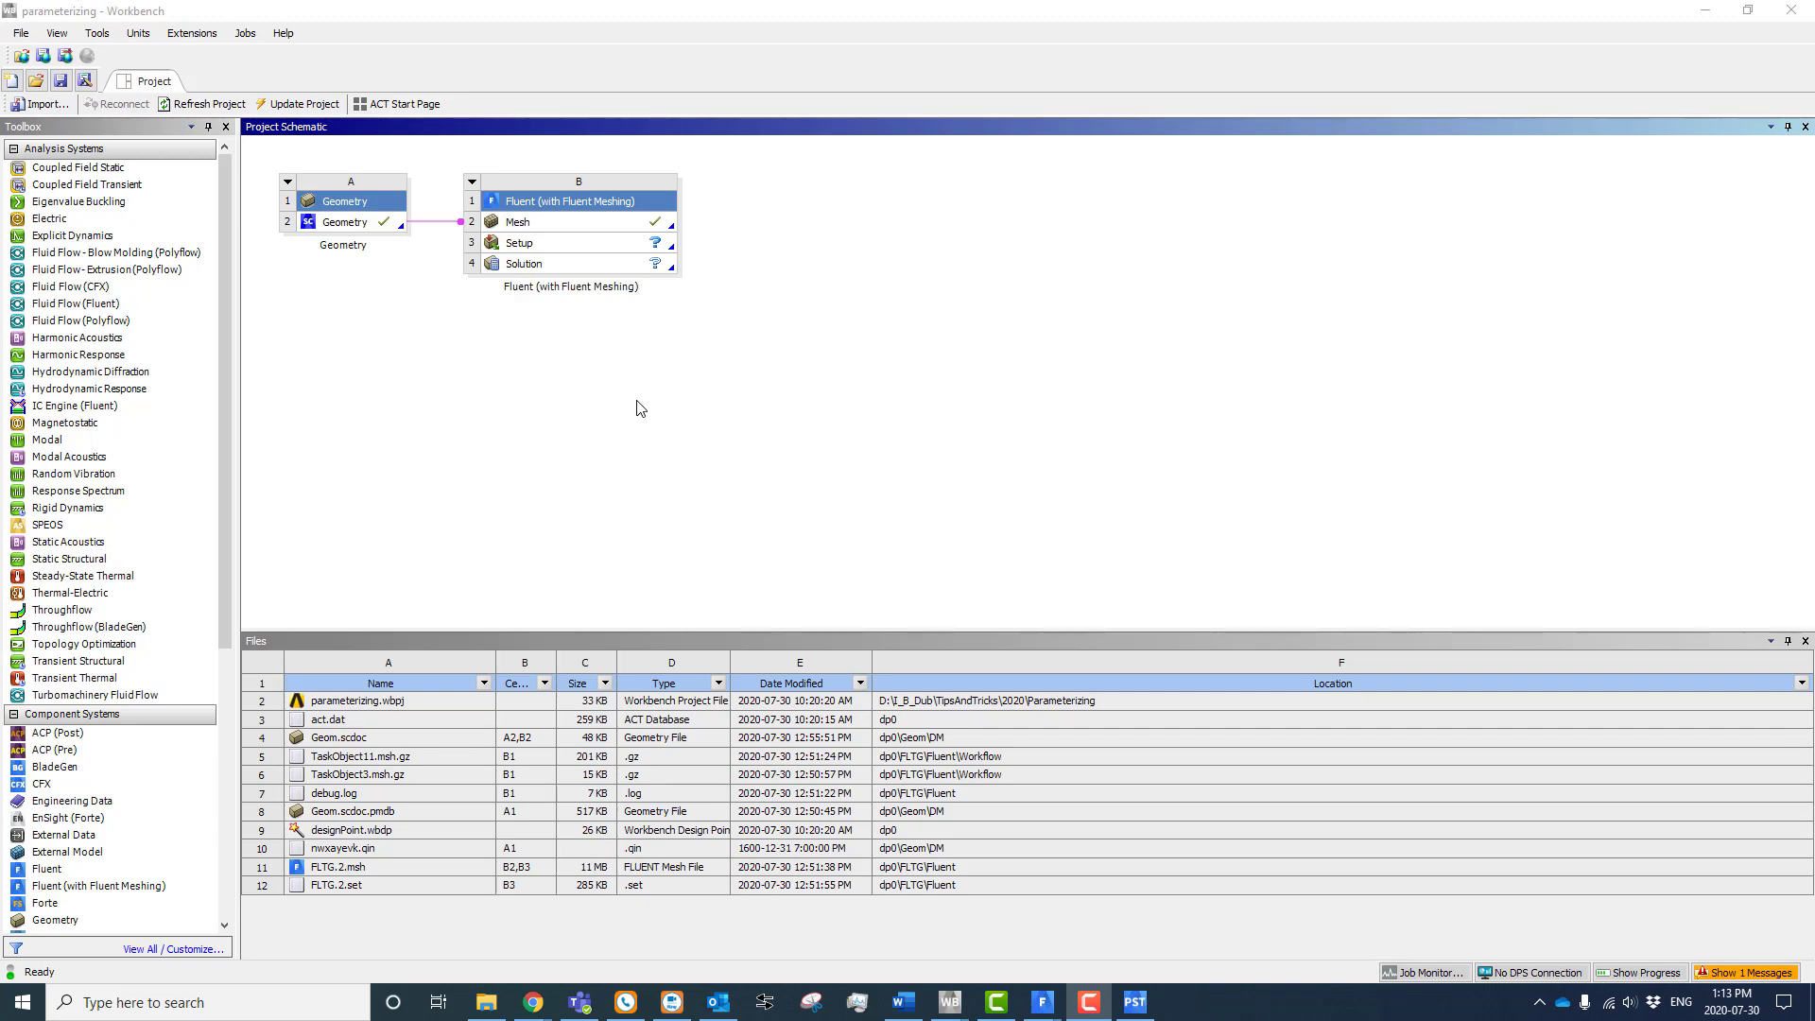
double_click(349, 230)
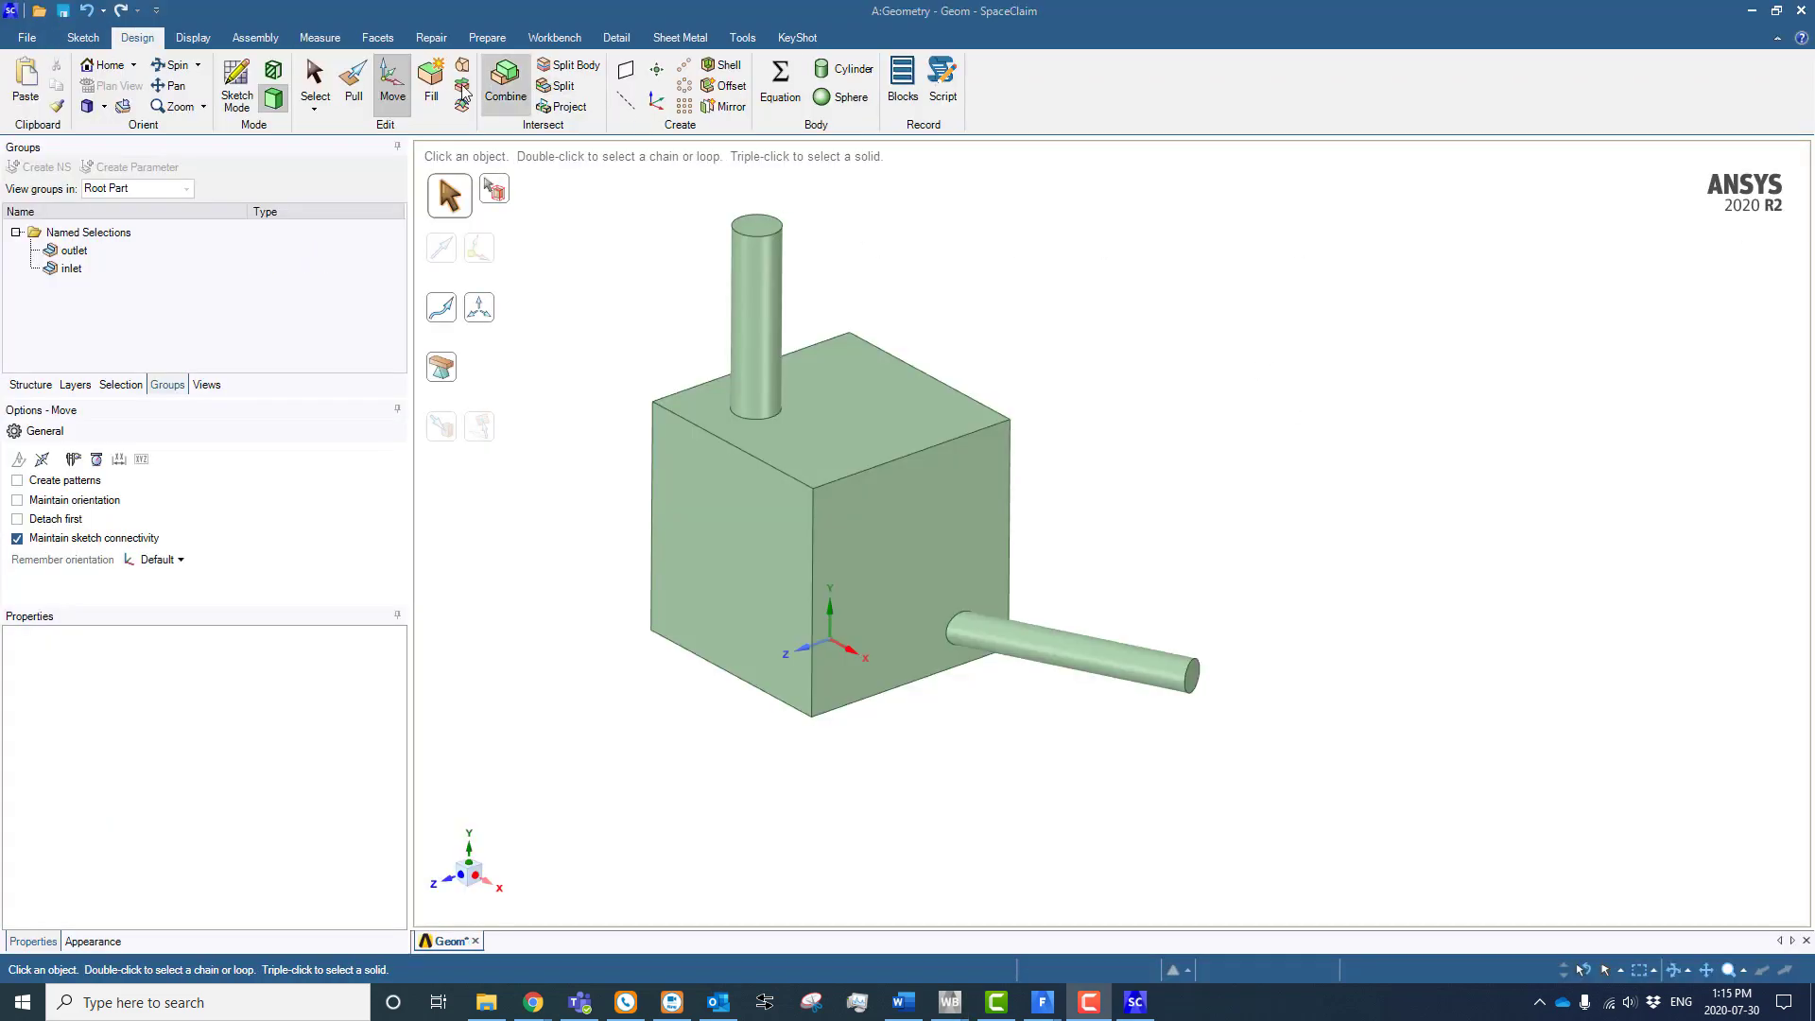
Add the vertical pipe's radius as a driving dimension parameter with the Pull tool and check its group entry
click(354, 85)
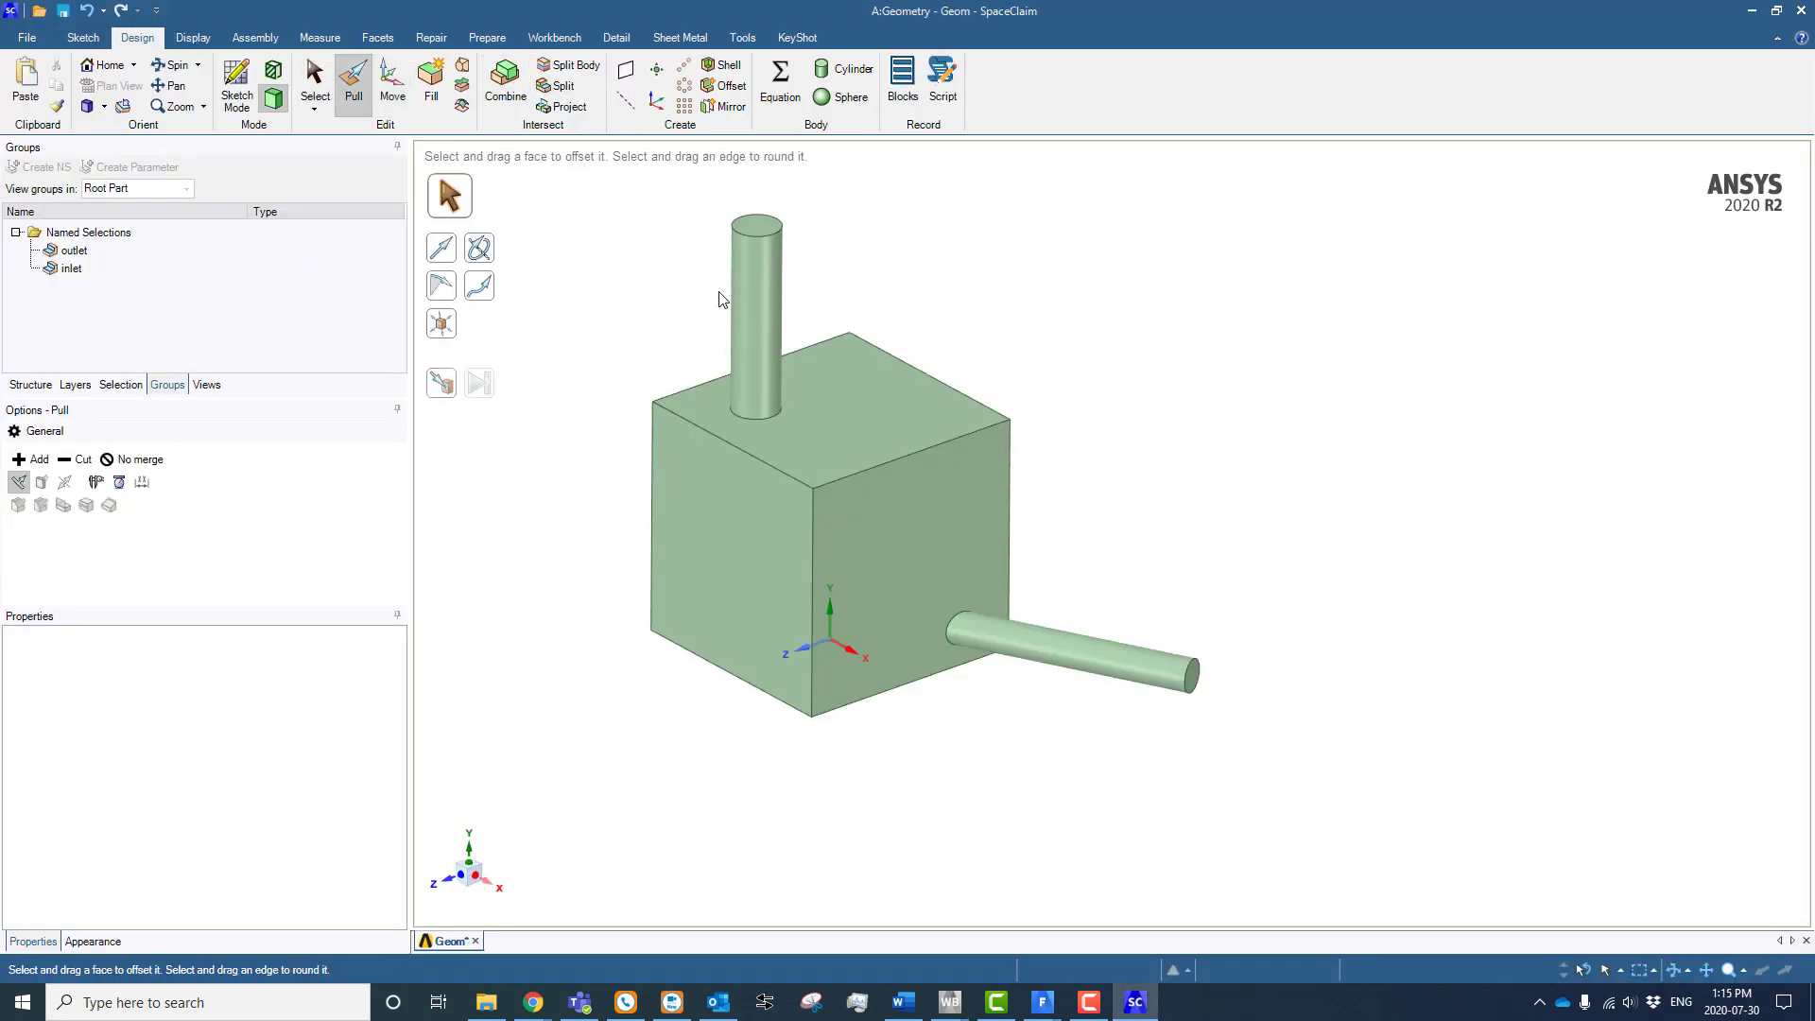
click(745, 279)
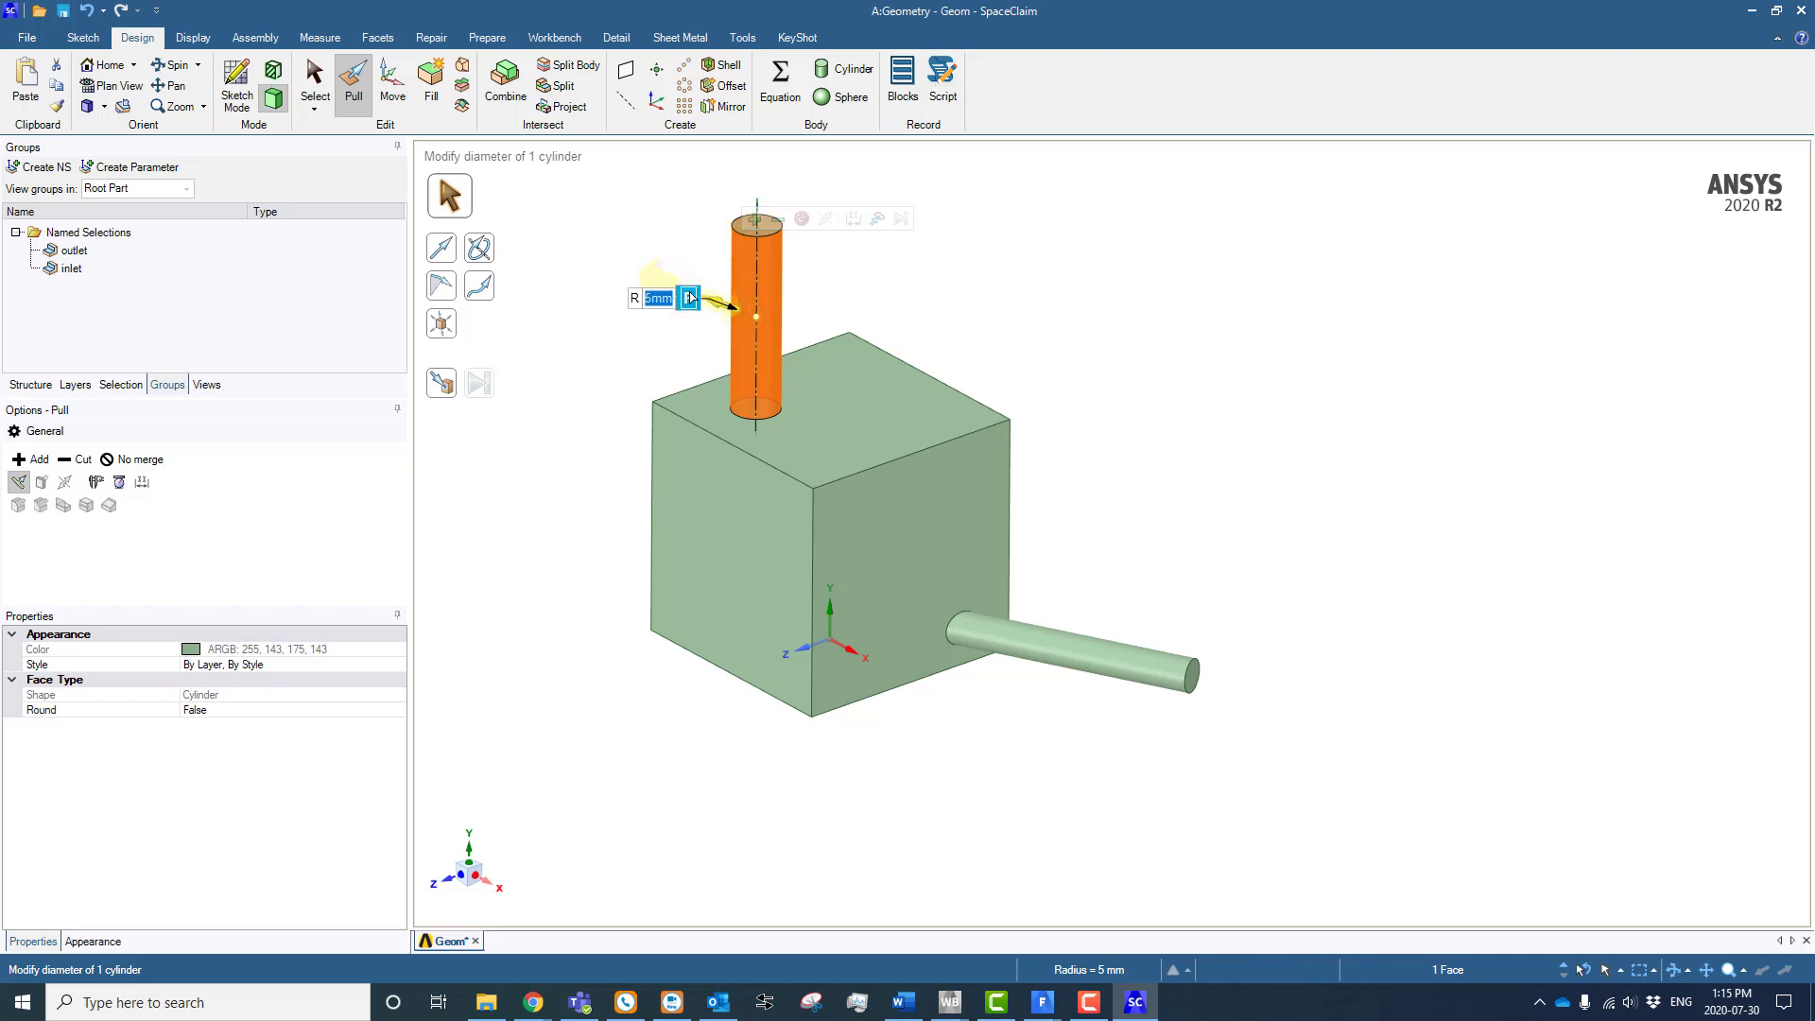
click(687, 299)
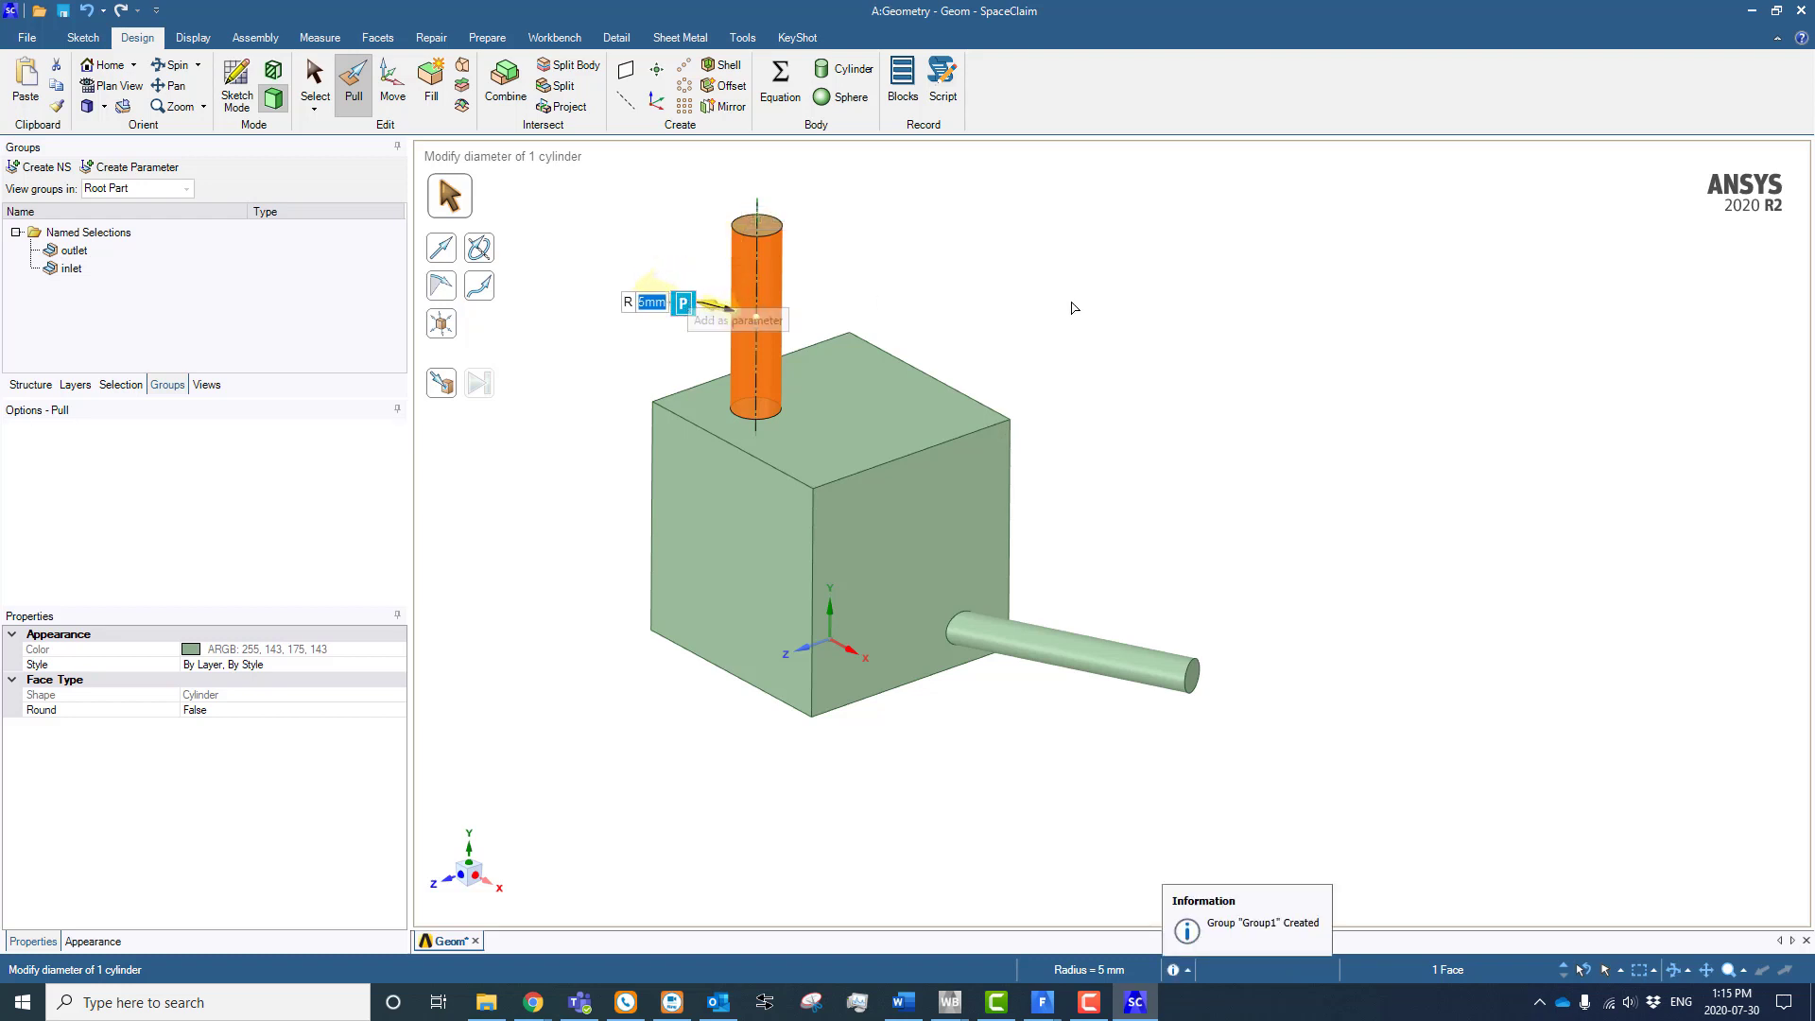
click(1153, 355)
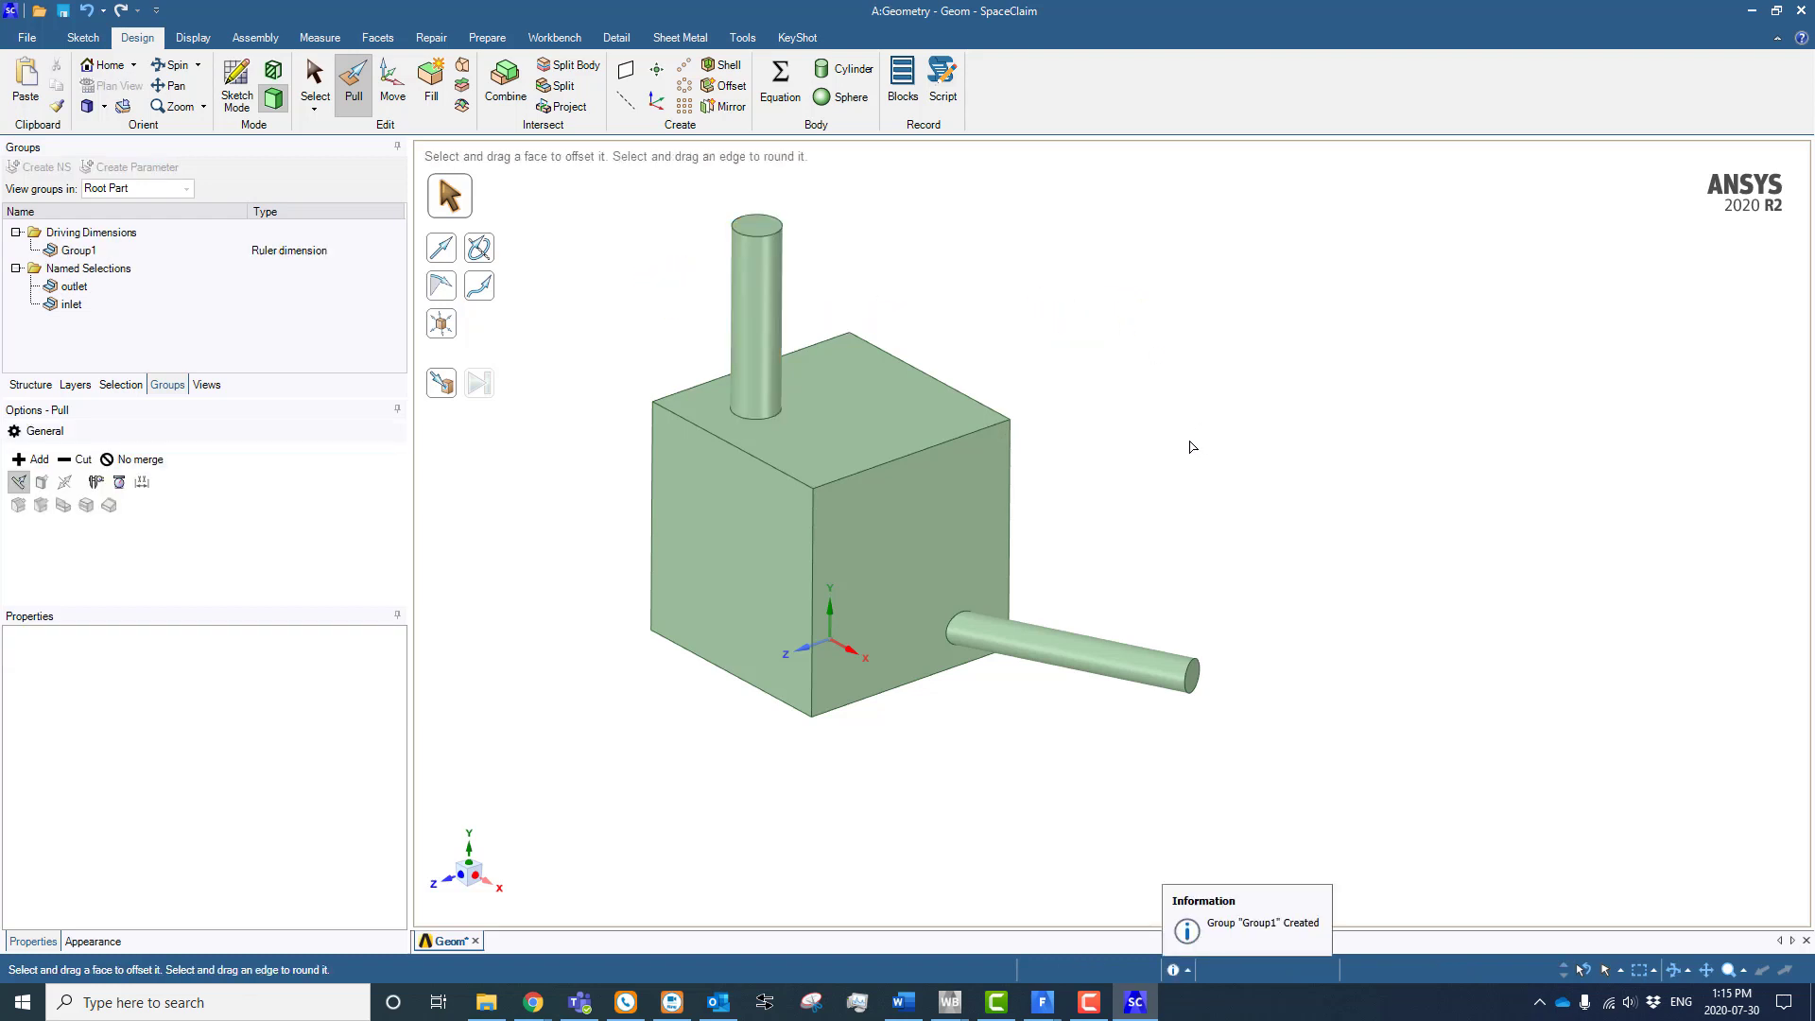
click(115, 251)
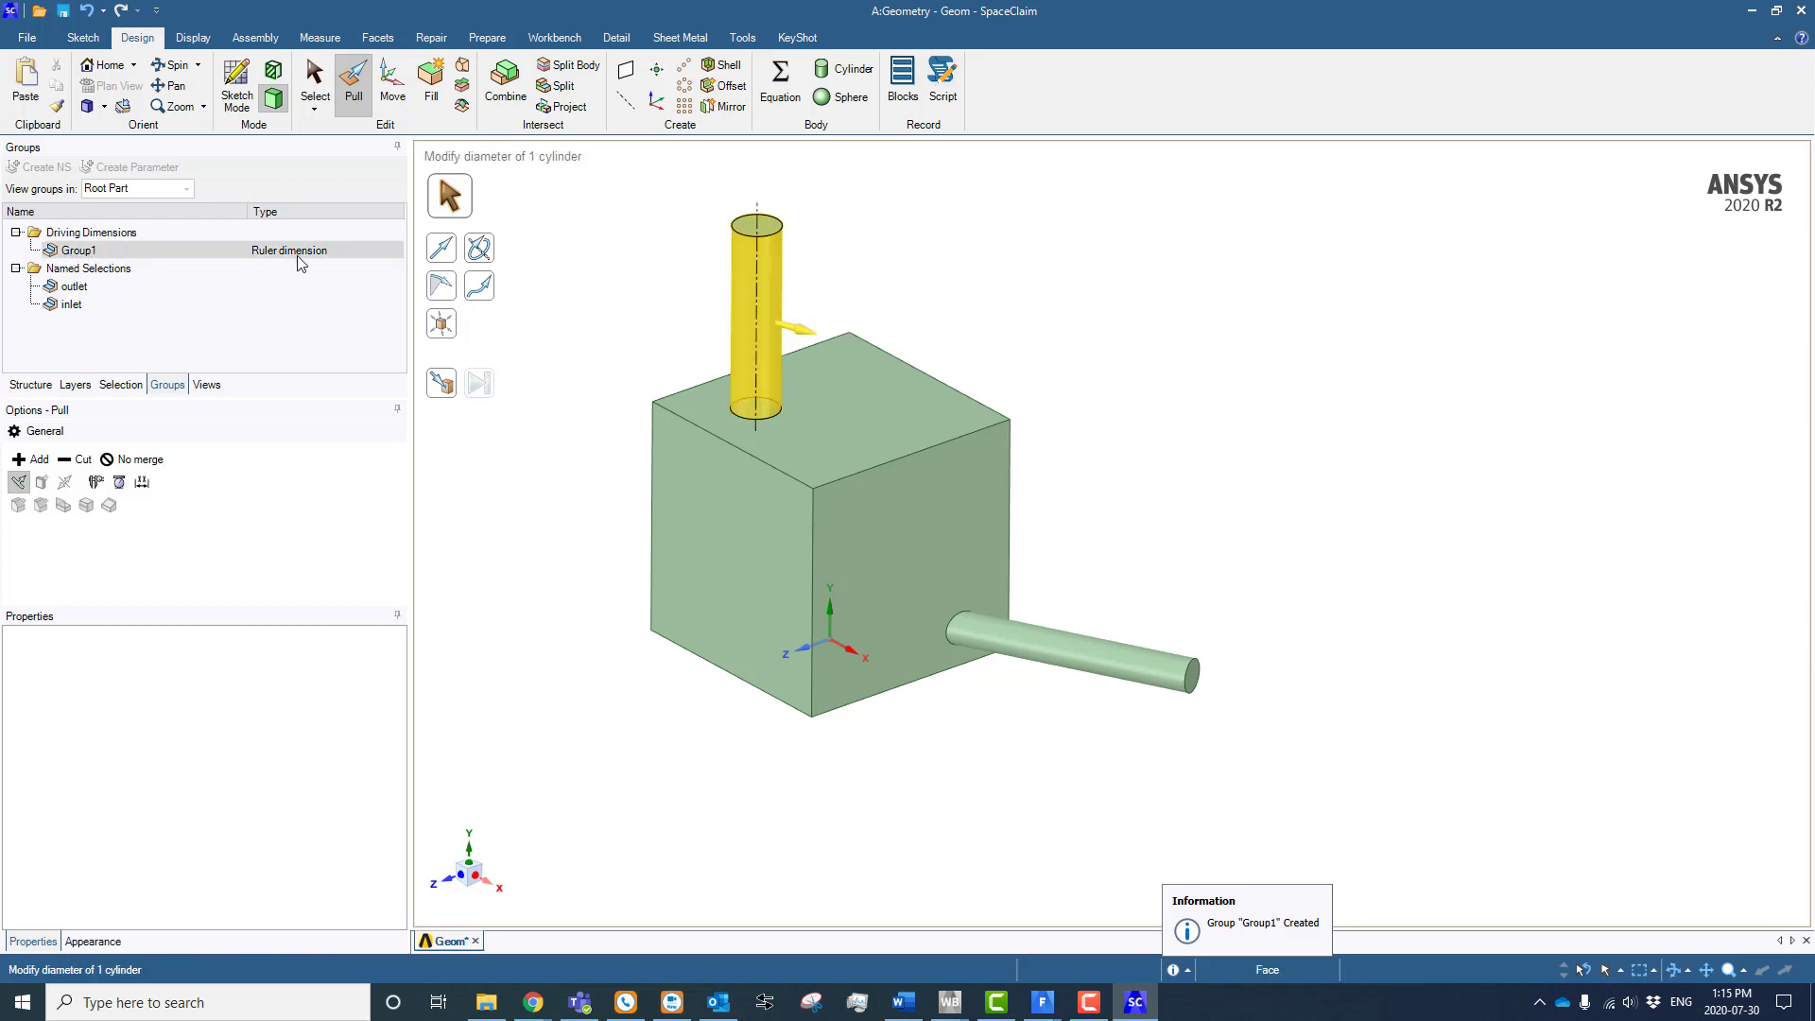
key(Escape)
click(1011, 639)
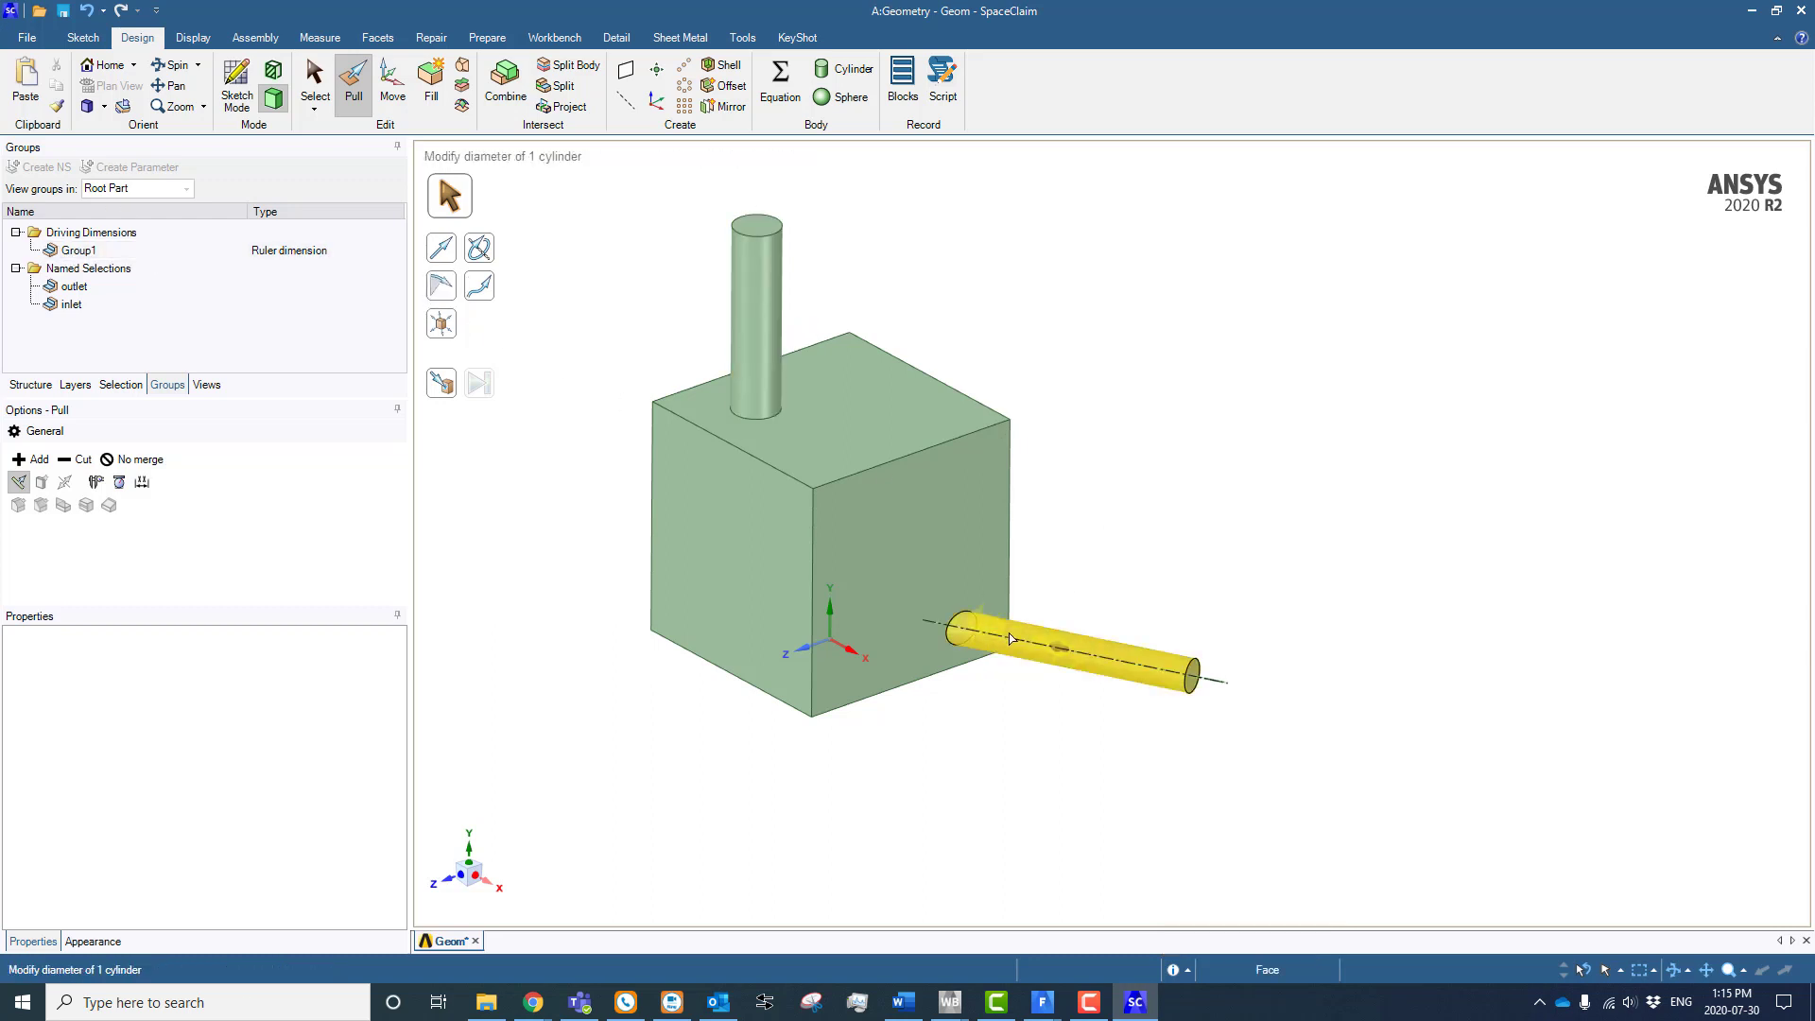
click(1168, 566)
mouse_move(1182, 564)
middle_down()
mouse_move(1175, 584)
mouse_move(1179, 563)
middle_up()
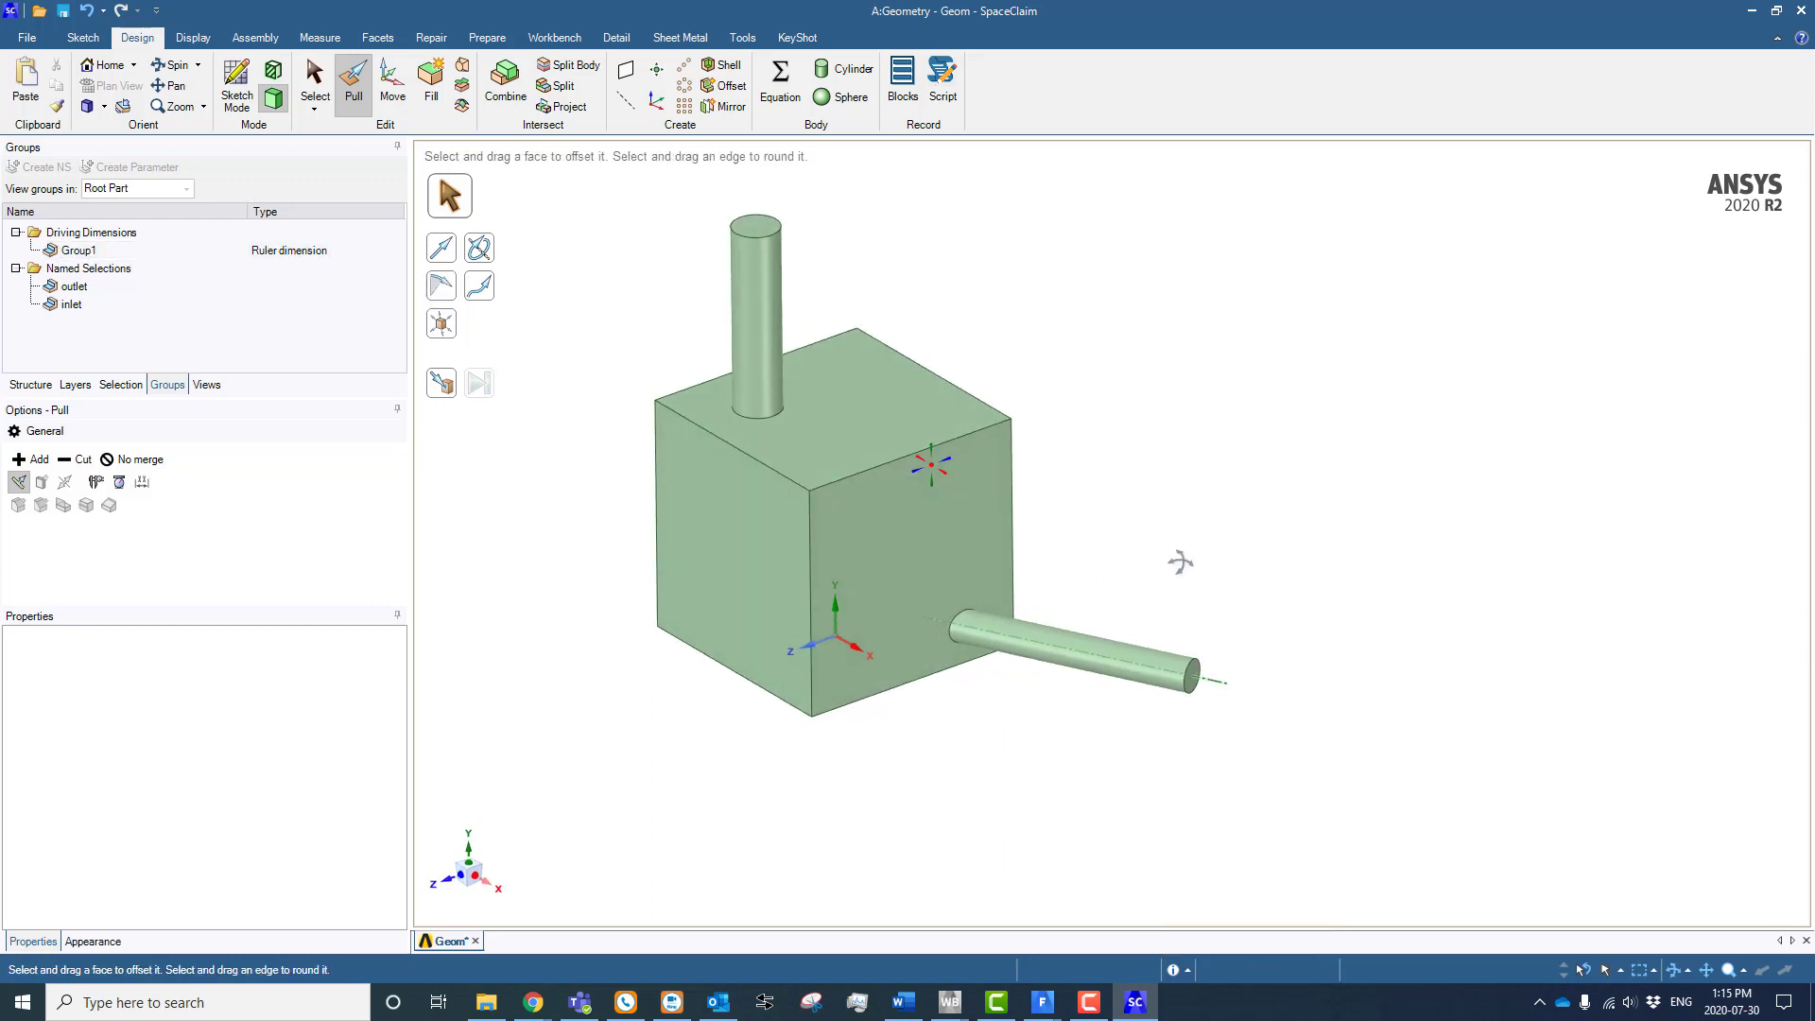
Switch to the parameterizing project in Workbench and open the Mesh cell of the Fluent (with Fluent Meshing) system
mouse_move(950, 1002)
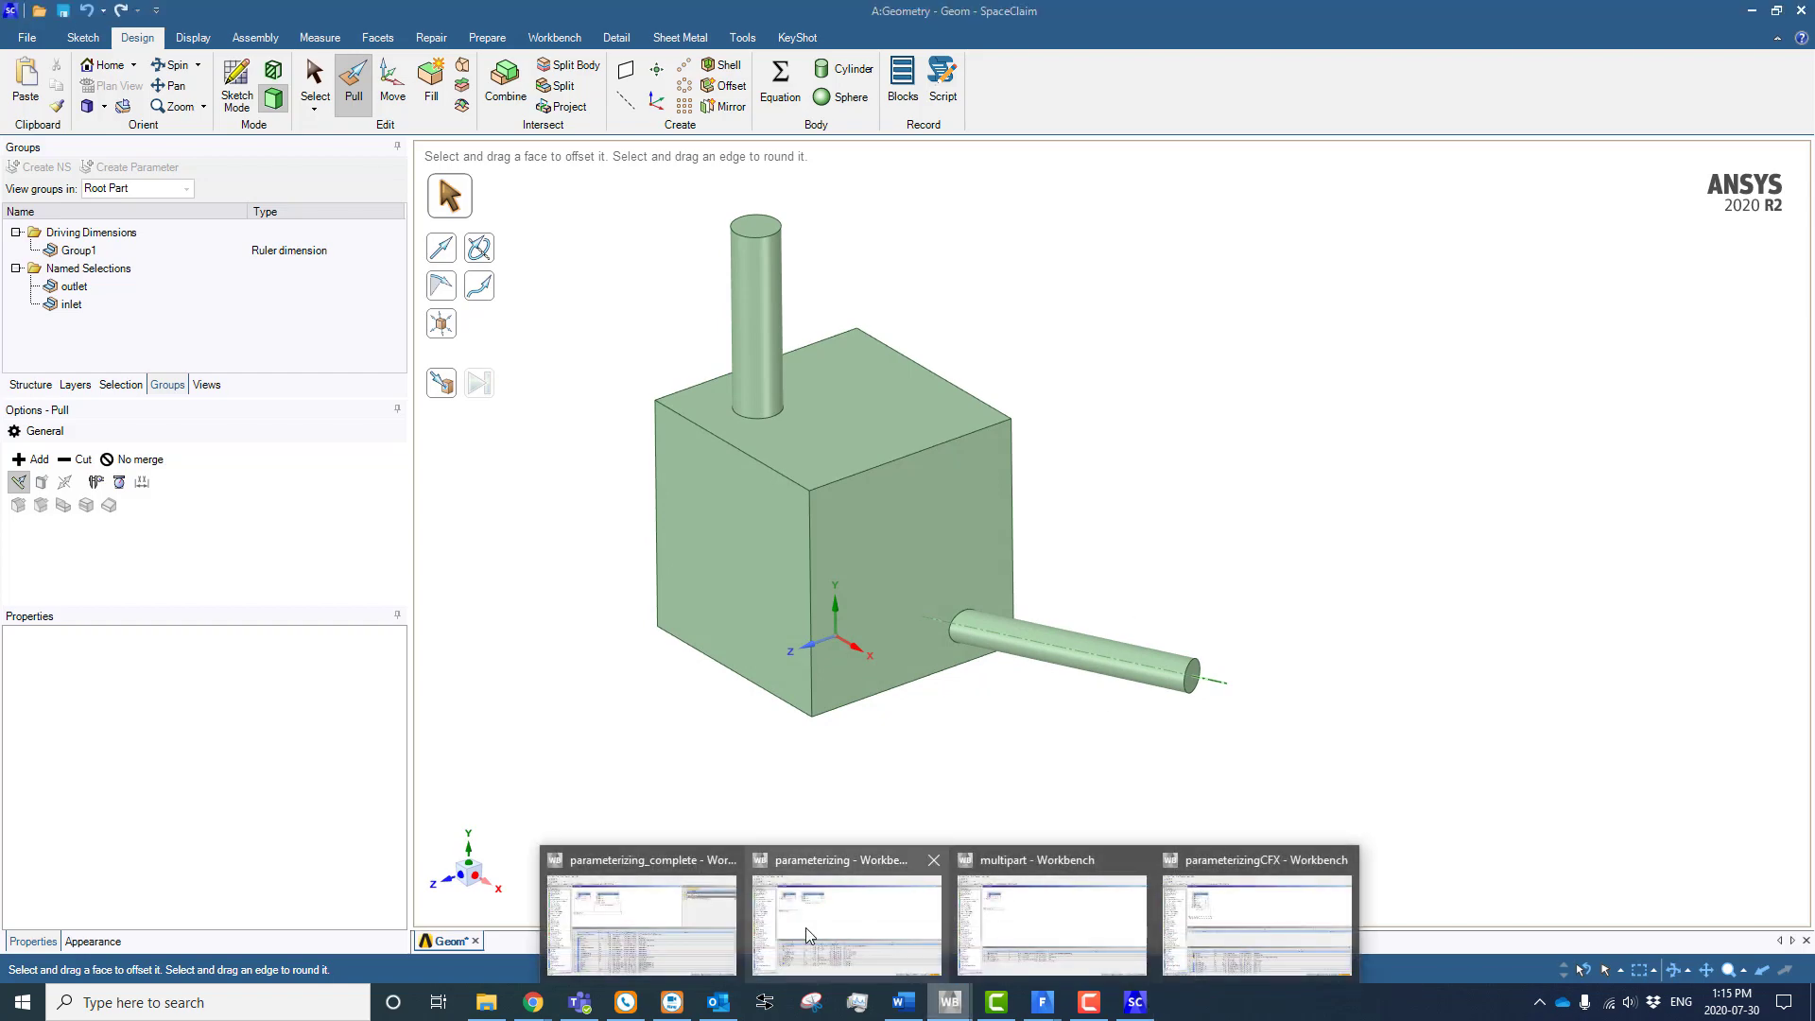
click(865, 919)
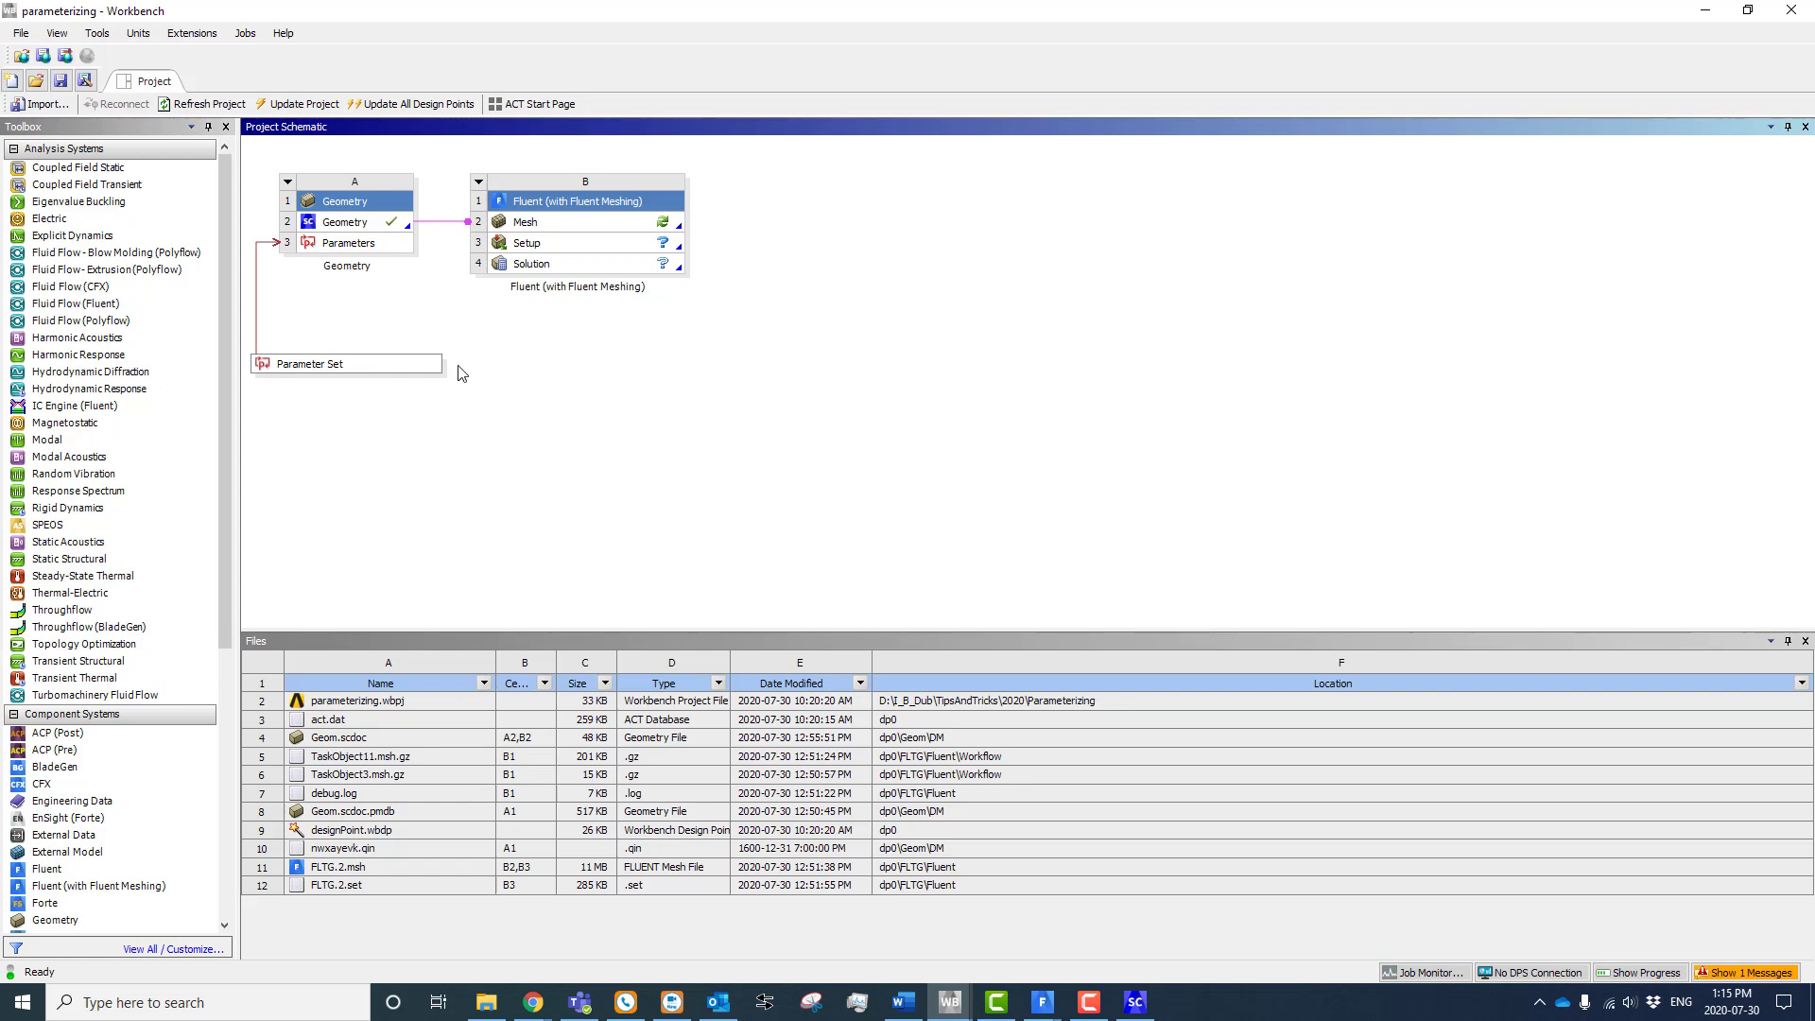
double_click(543, 223)
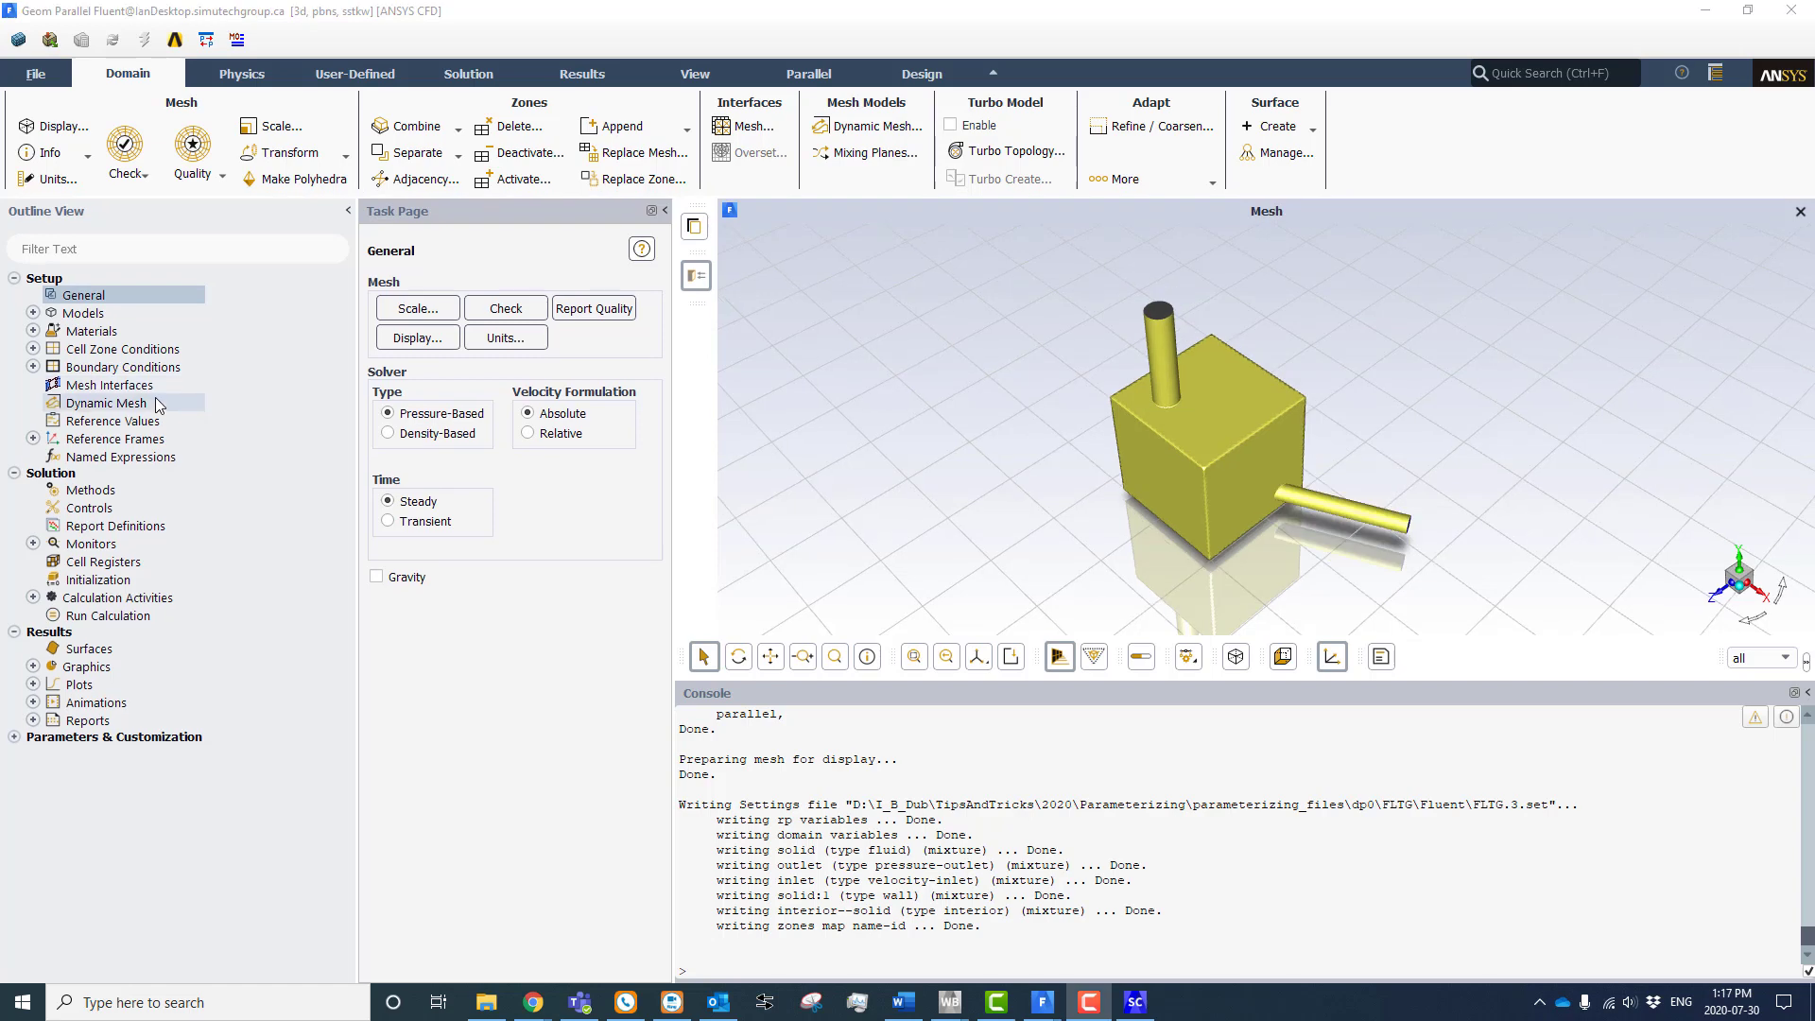
Open the inlet velocity boundary condition in Fluent and set its velocity magnitude to 10 m/s
click(32, 367)
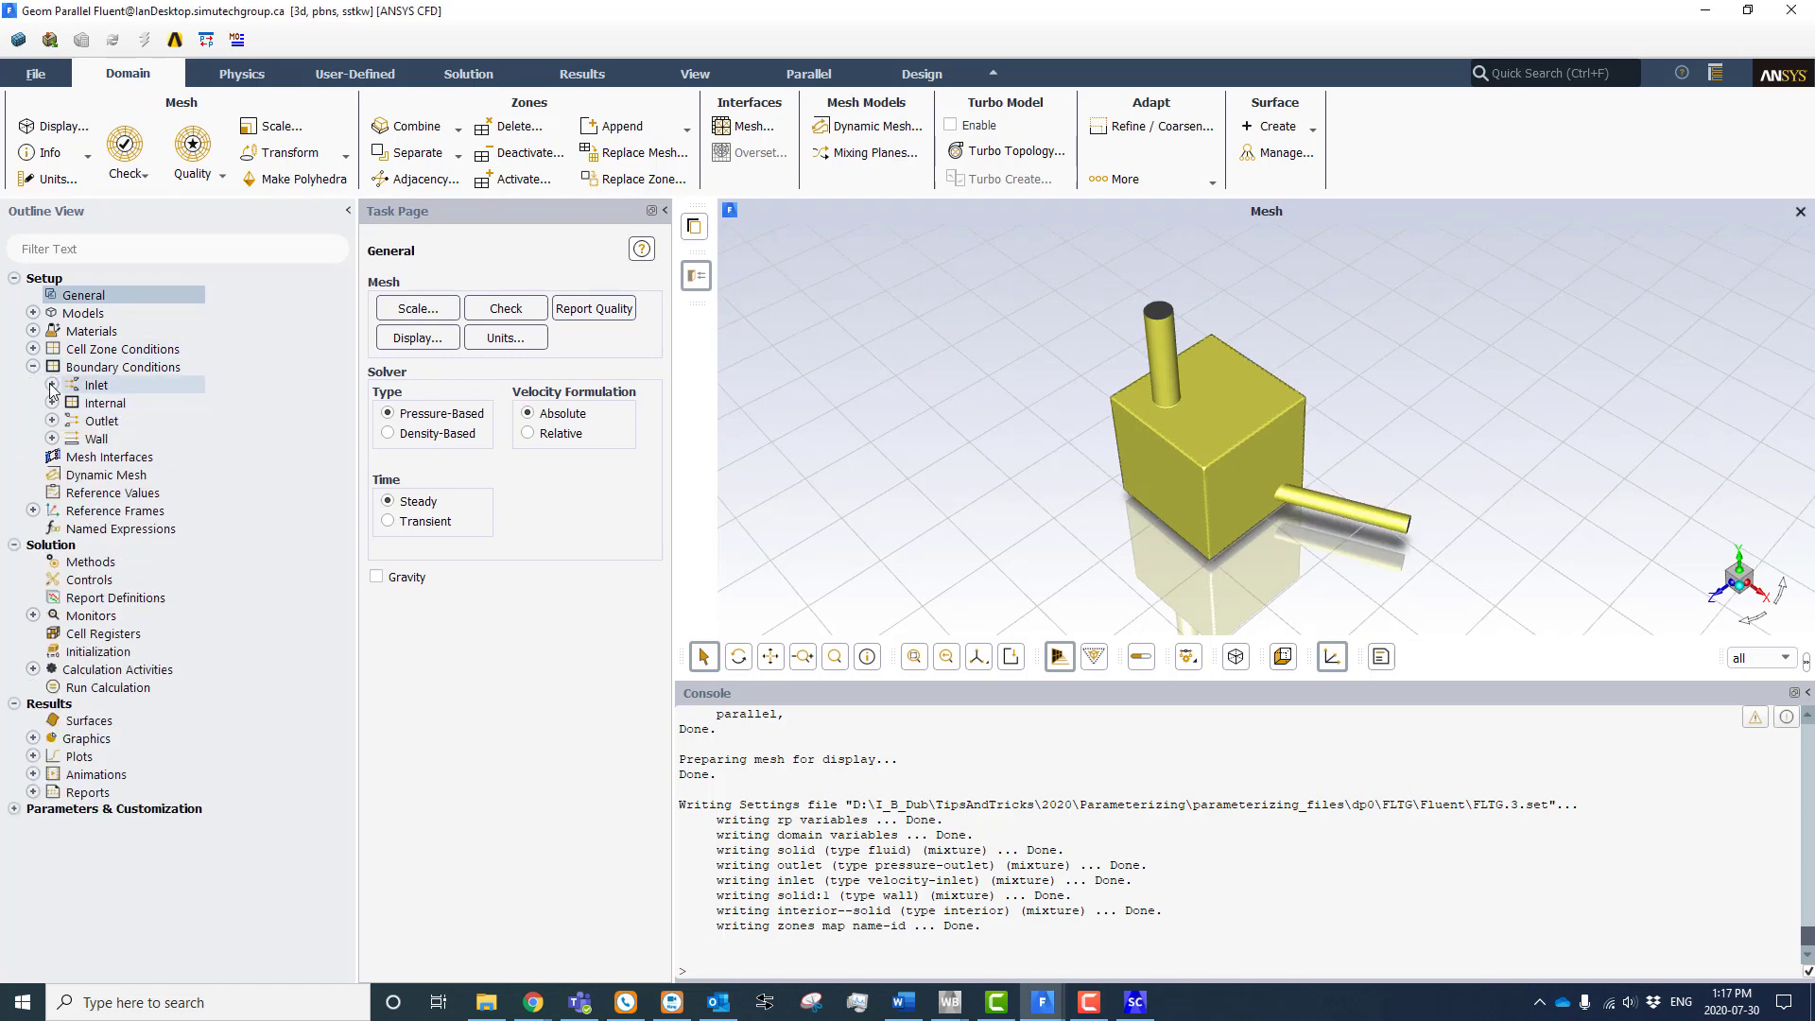
click(52, 385)
click(138, 406)
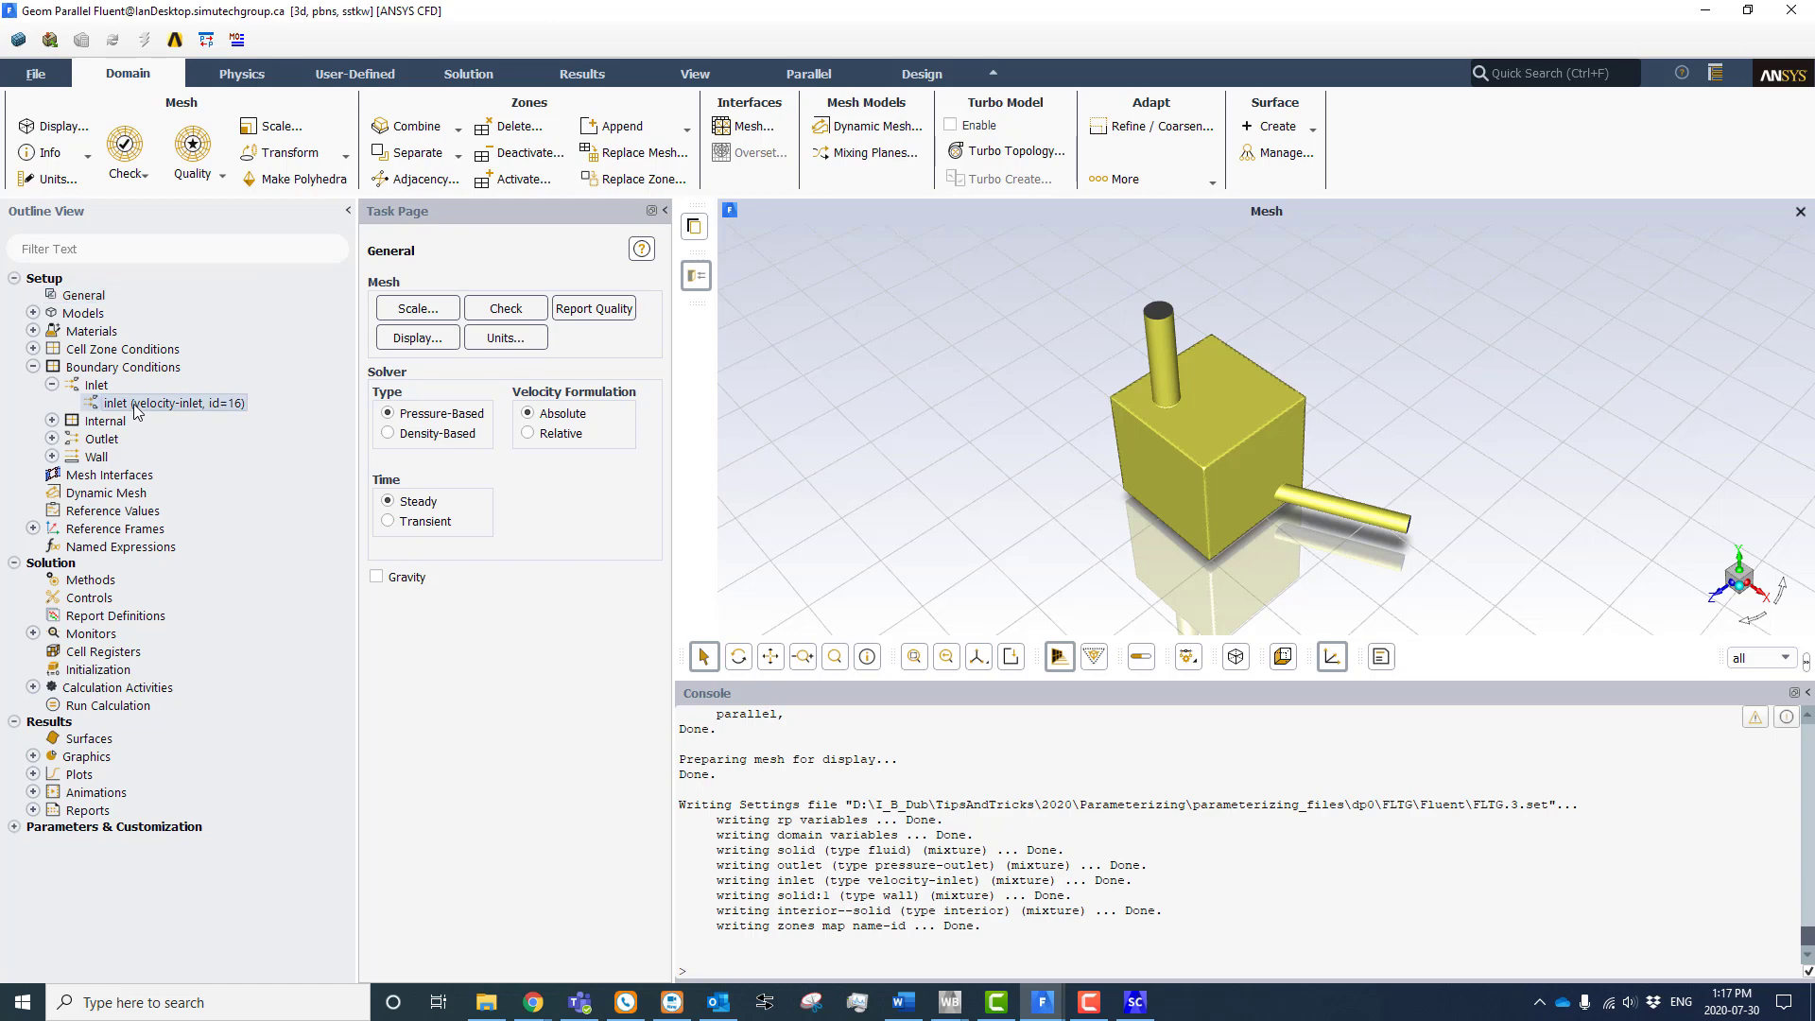
double_click(138, 404)
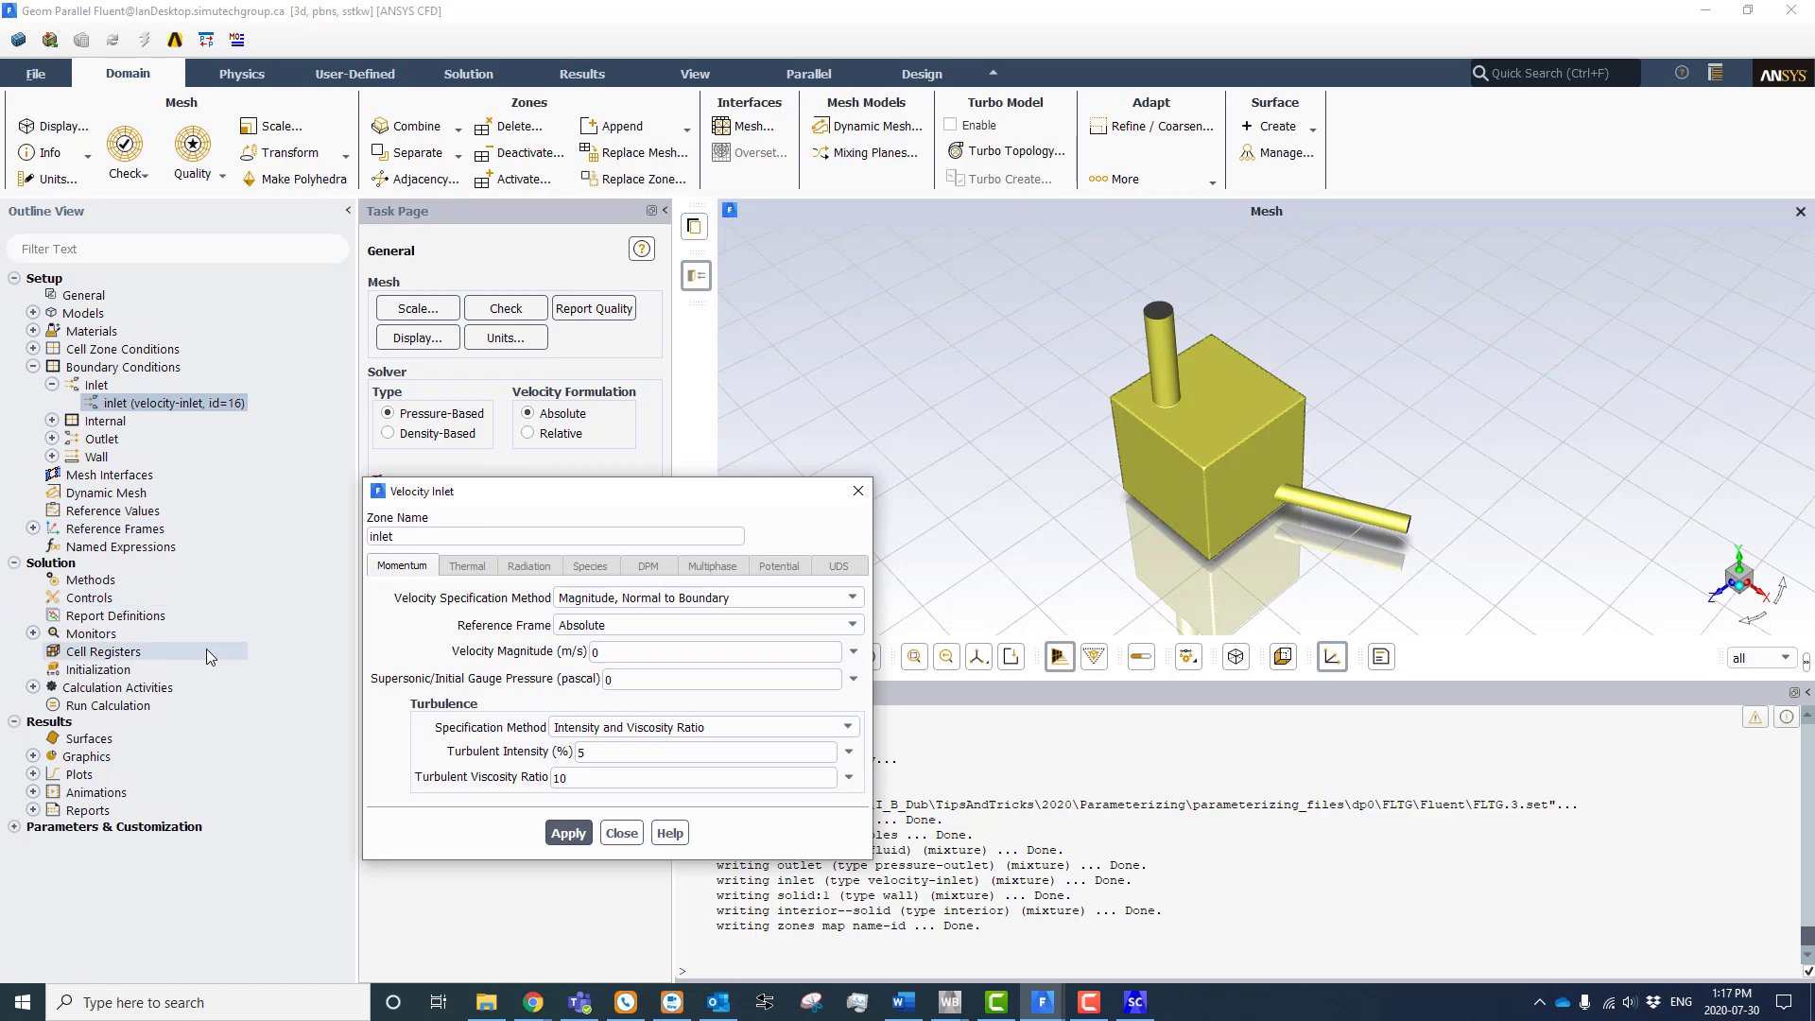
click(668, 650)
double_click(637, 651)
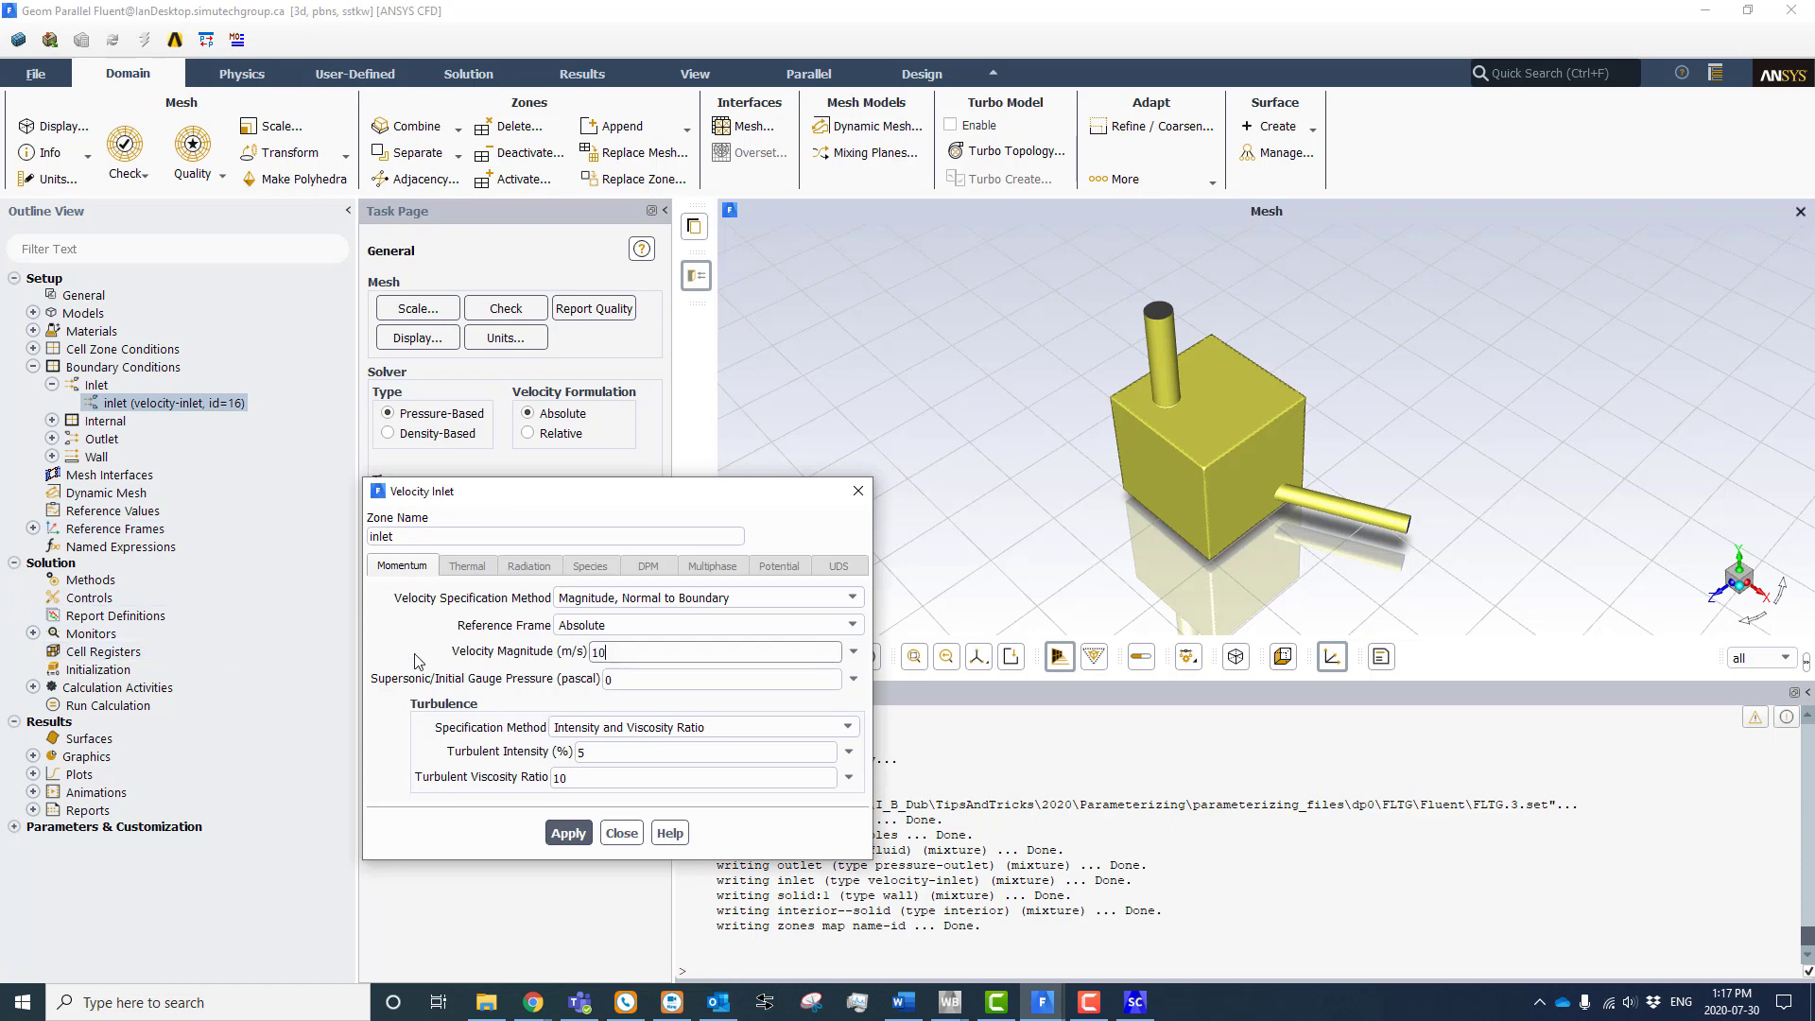
Define the inlet's velocity magnitude as a new input parameter with the default name and close the boundary condition
click(853, 653)
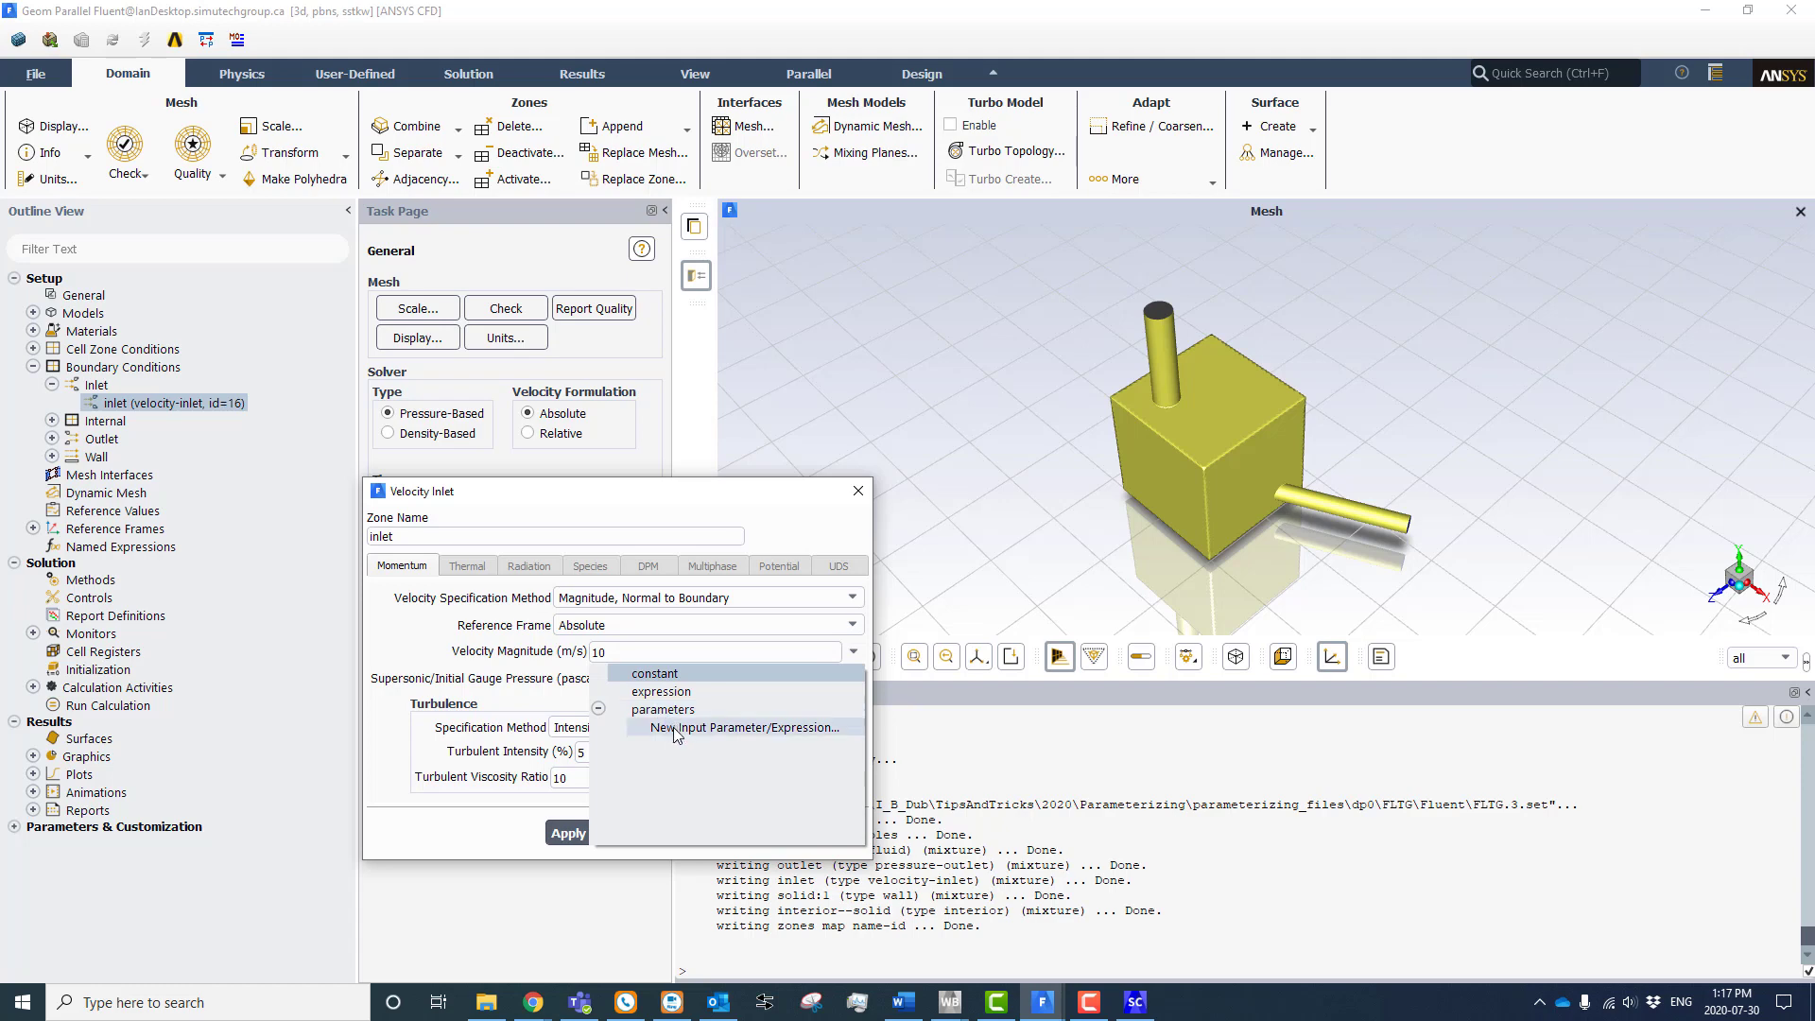
click(690, 730)
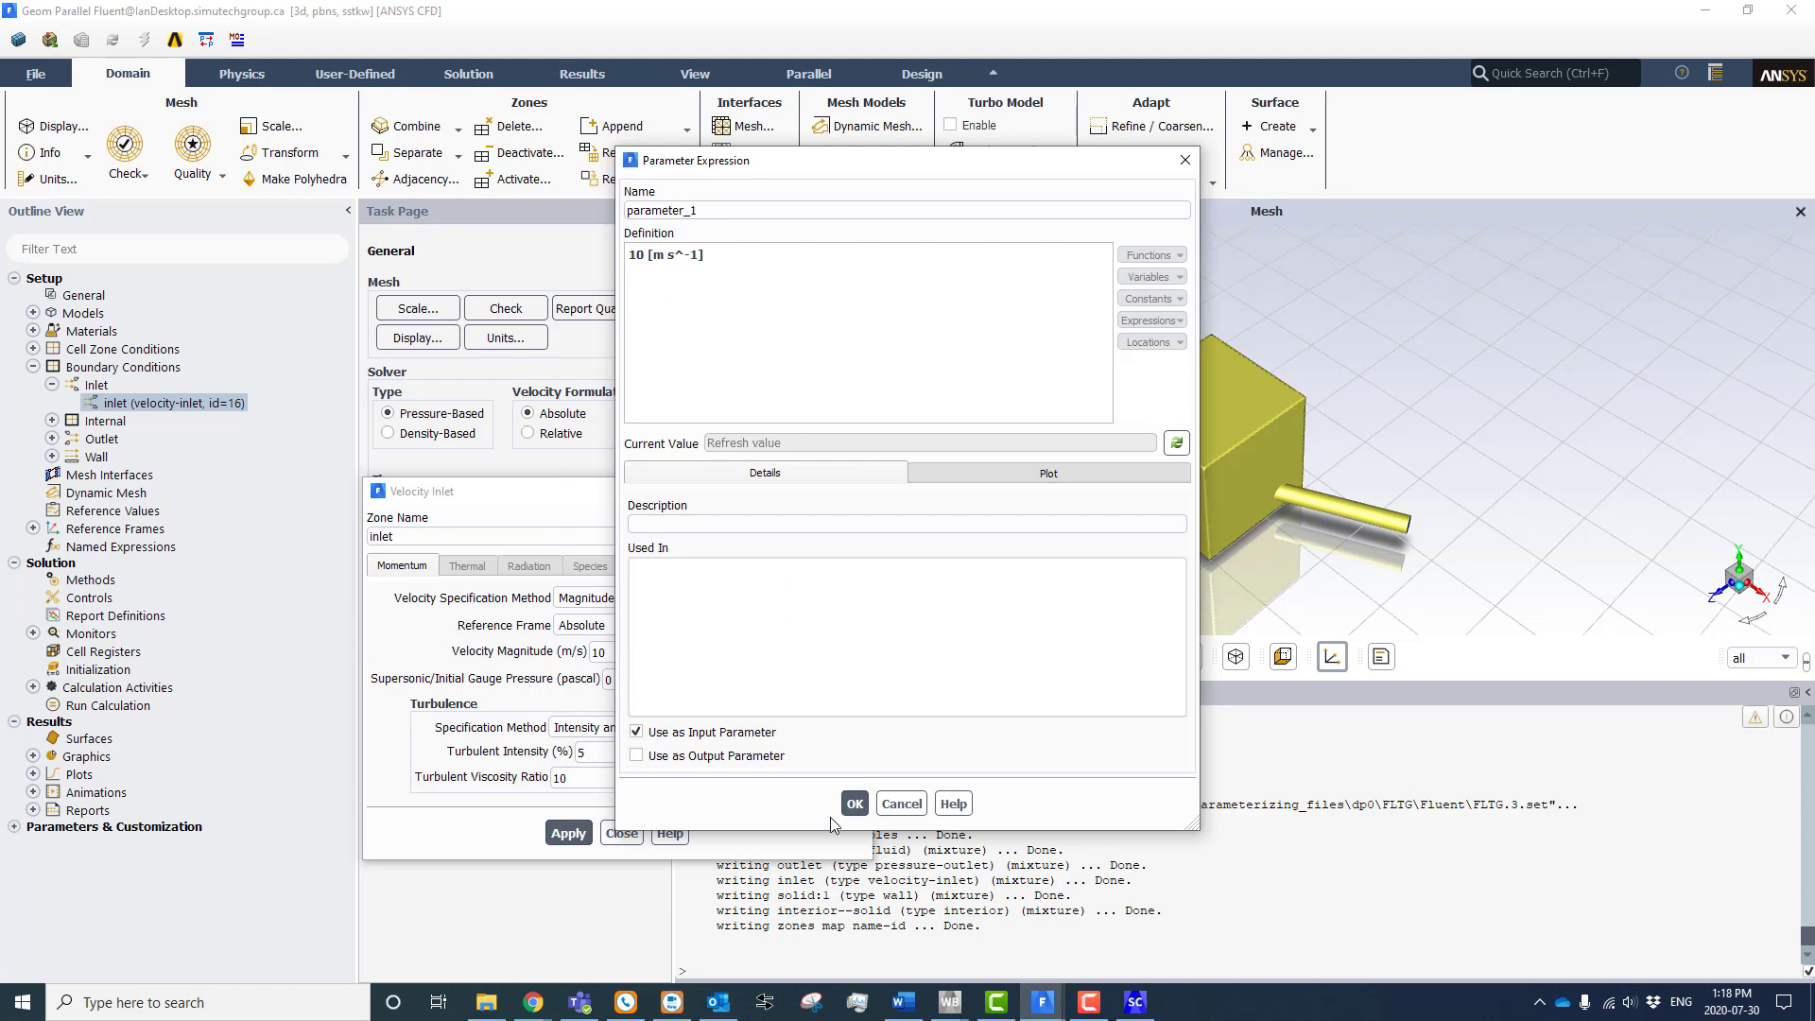
click(855, 803)
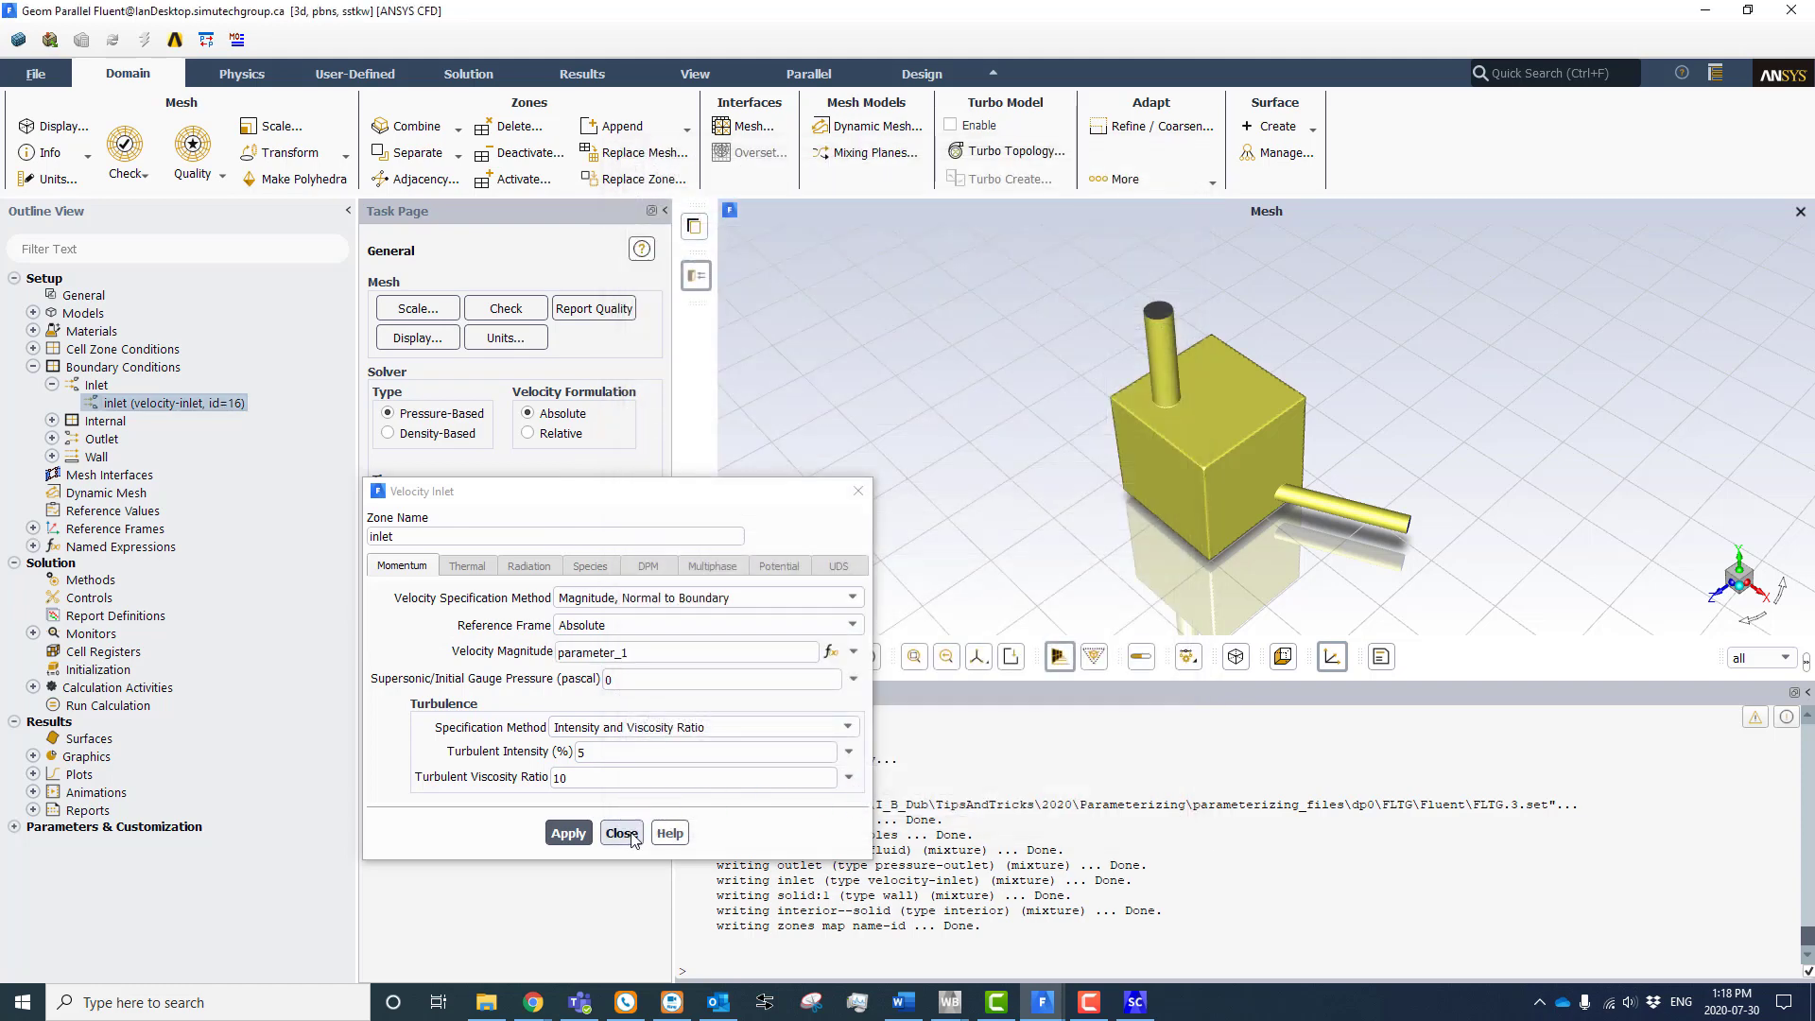
click(623, 833)
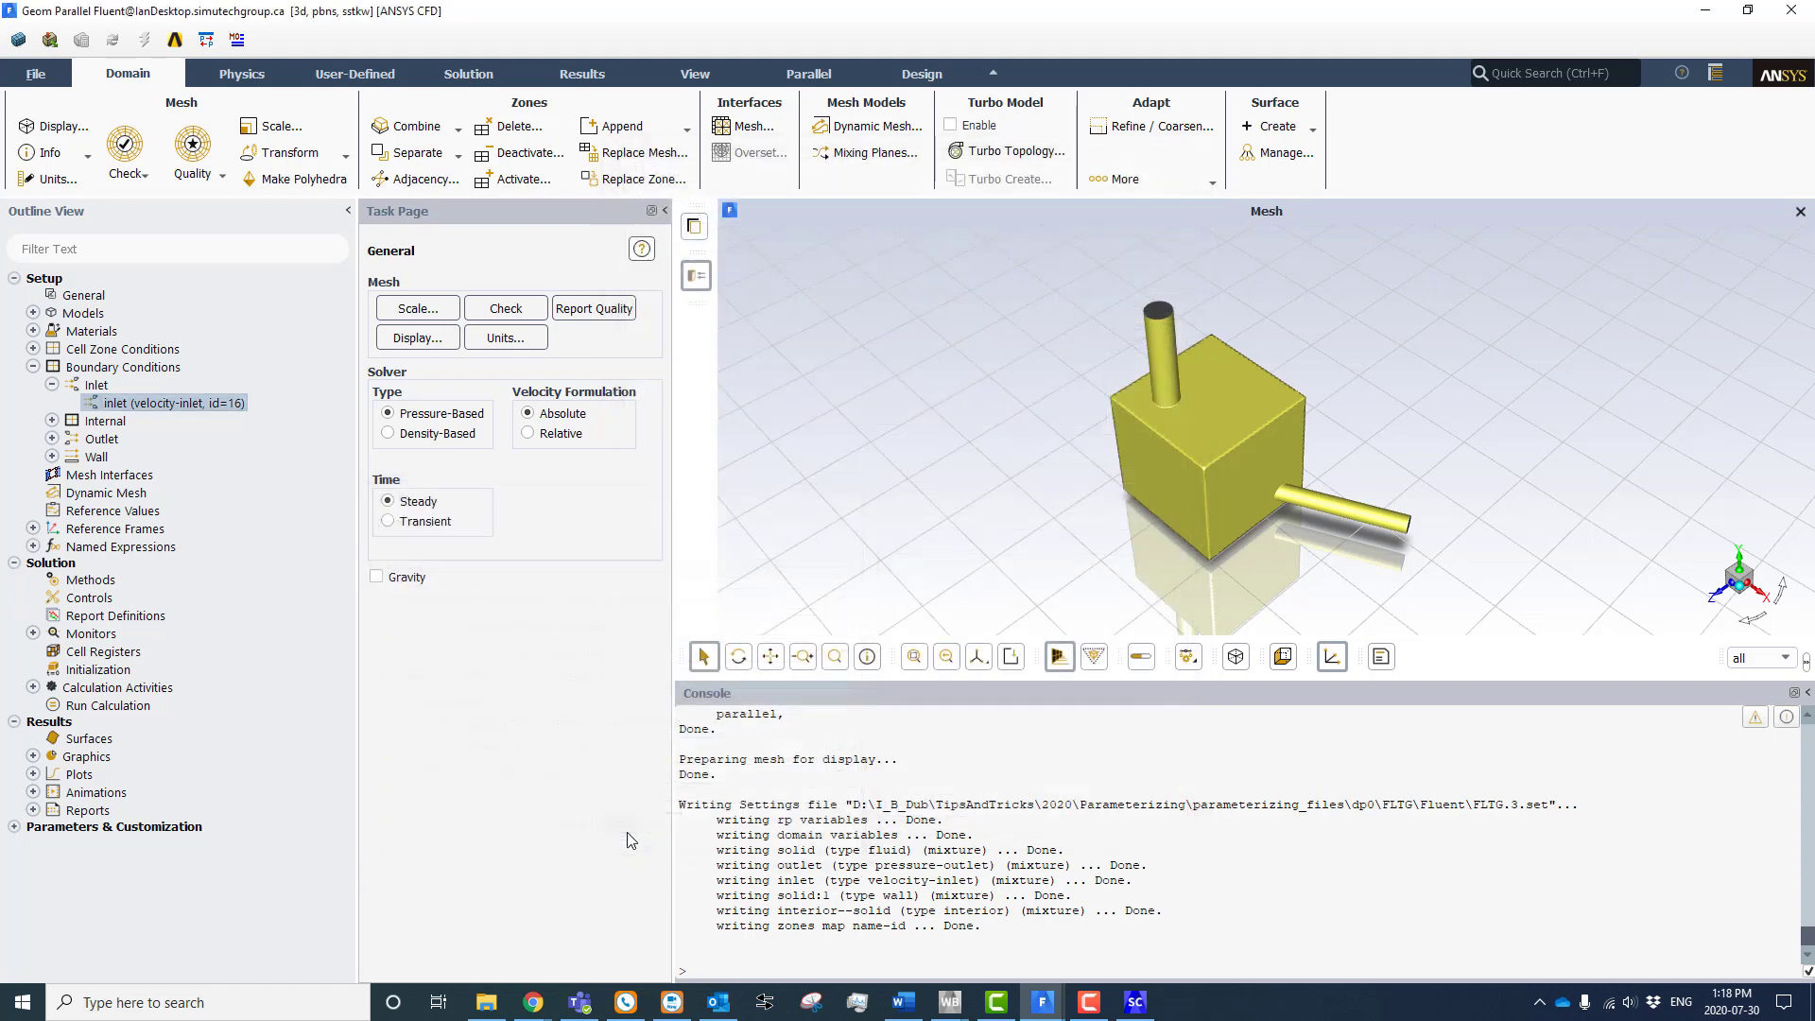
Expand the Parameters & Customization branch of the outline down to the individual input parameters
click(14, 827)
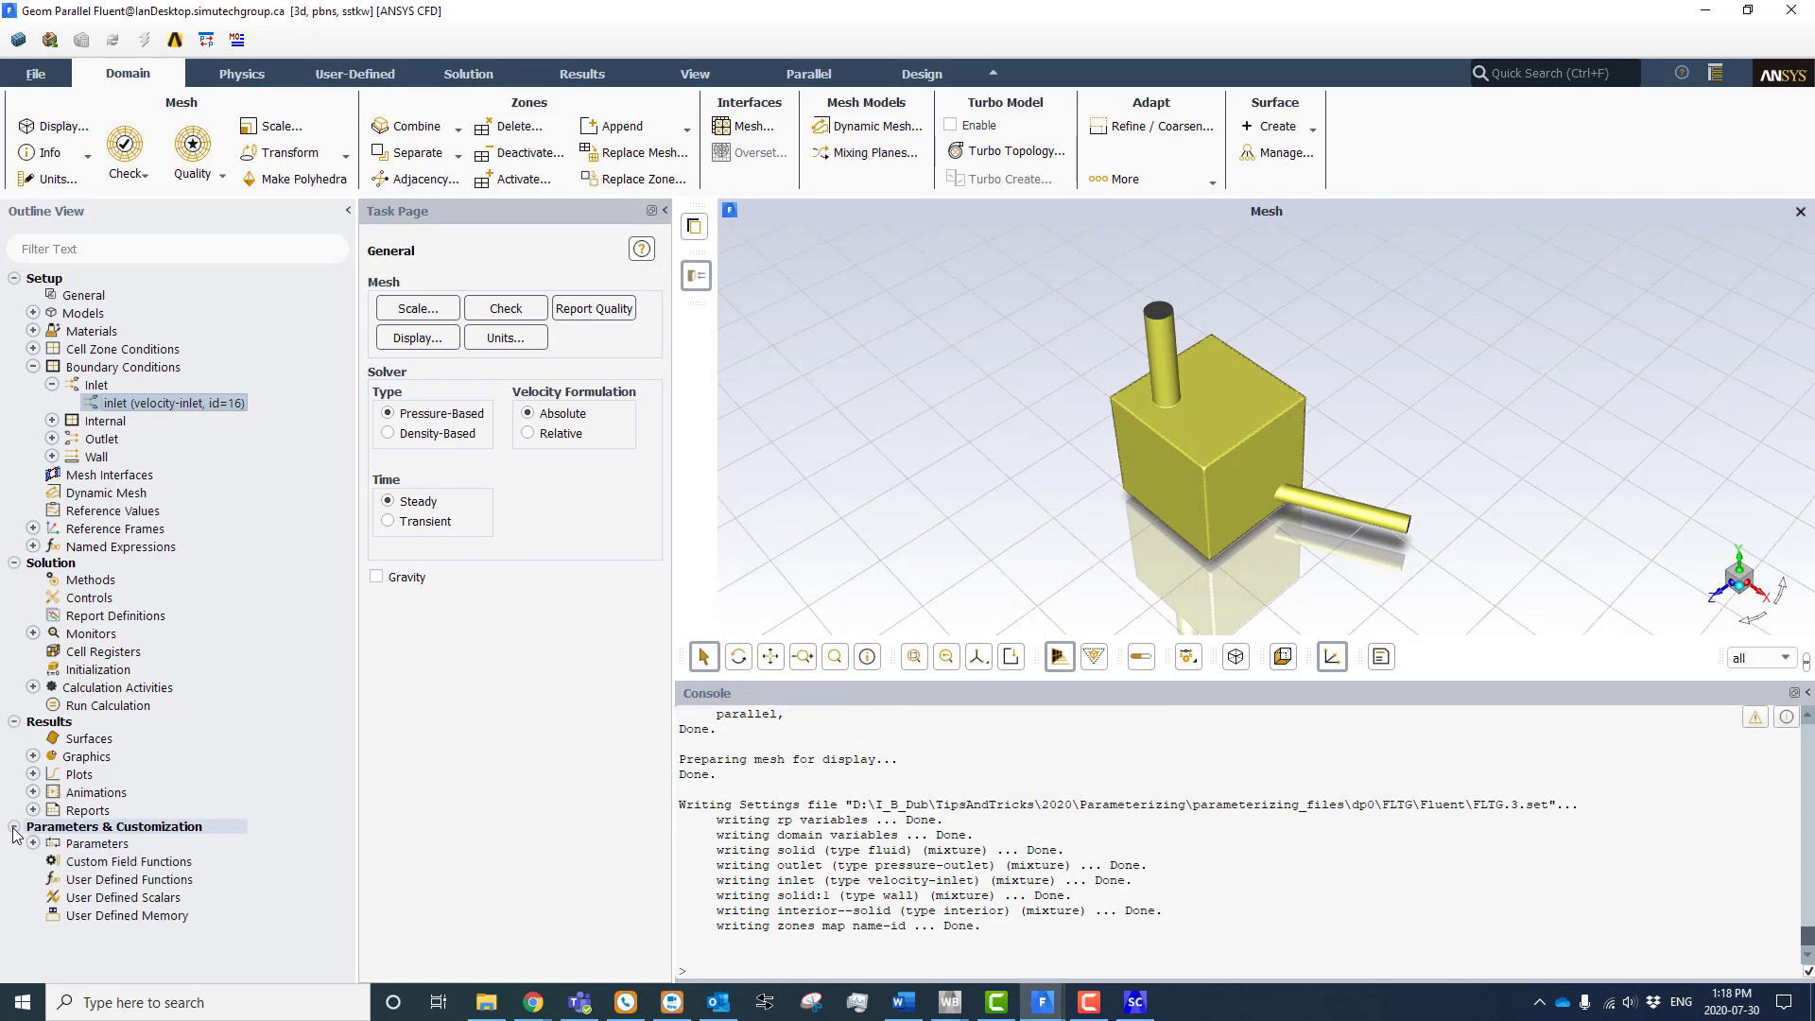
click(33, 845)
click(52, 861)
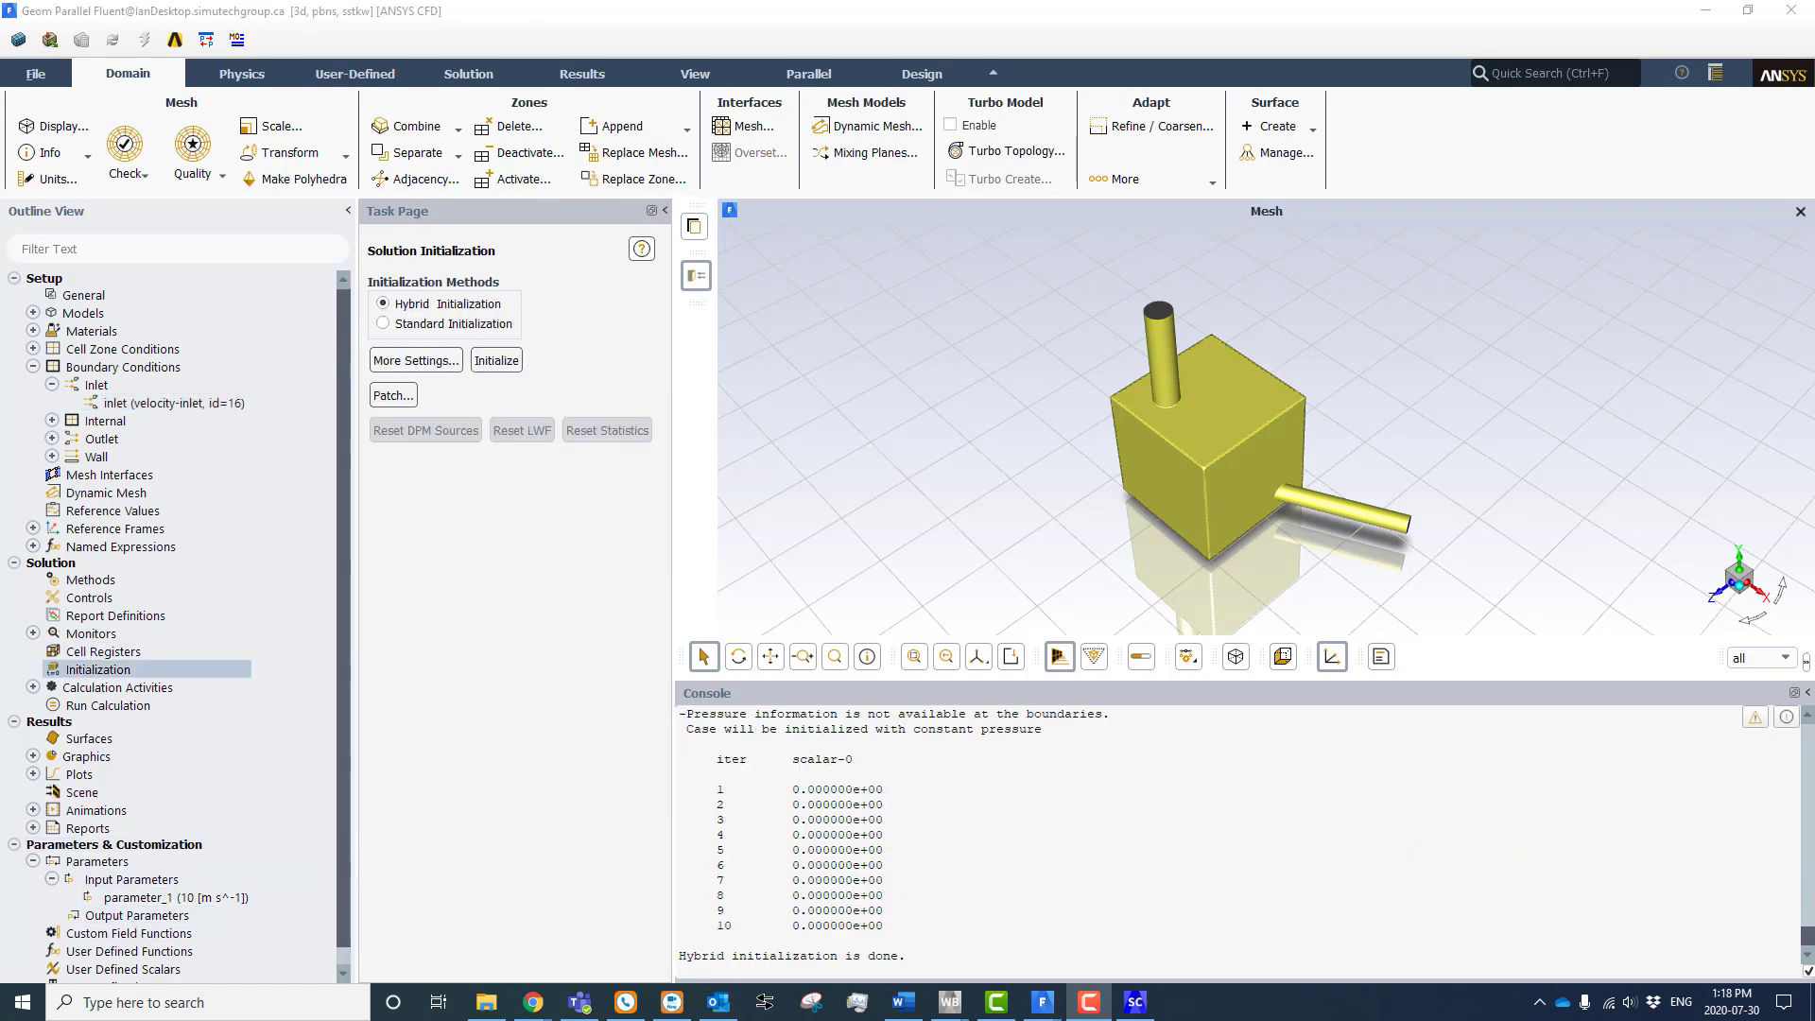
Starting from Output Parameters, create a surface report definition for the area-weighted average static pressure on the inlet
right_click(117, 919)
mouse_move(154, 855)
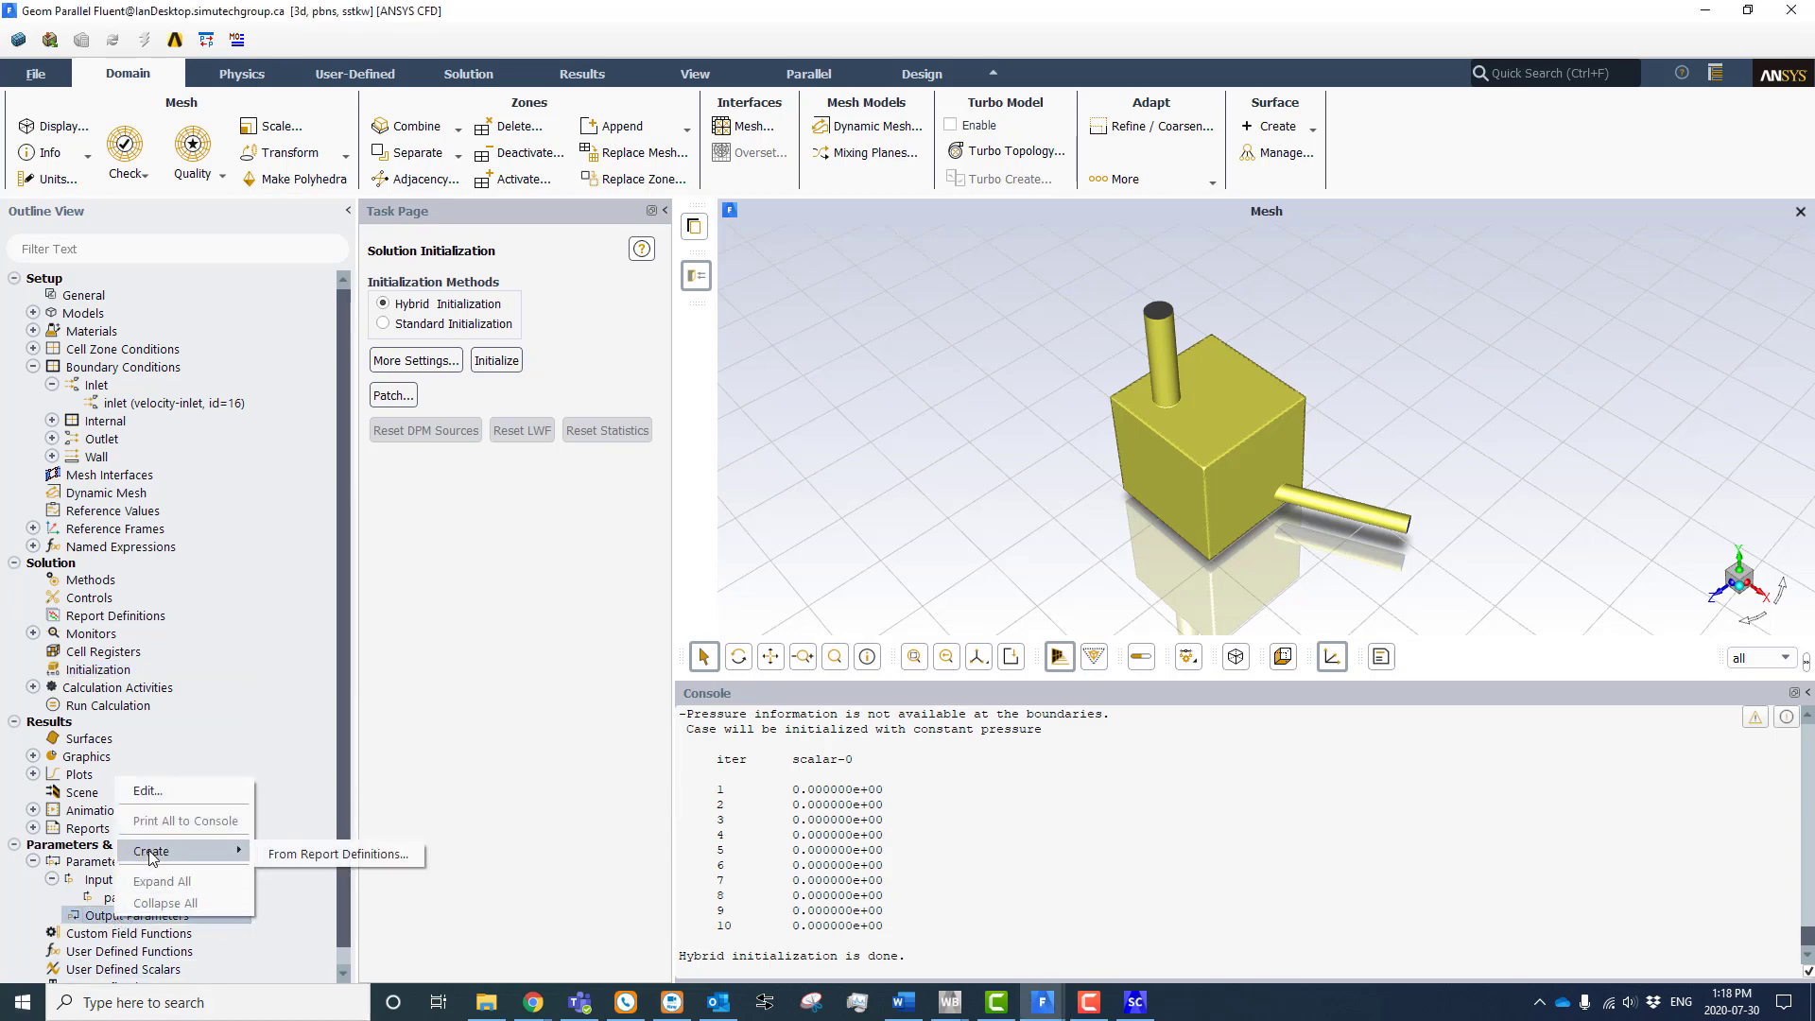
click(295, 855)
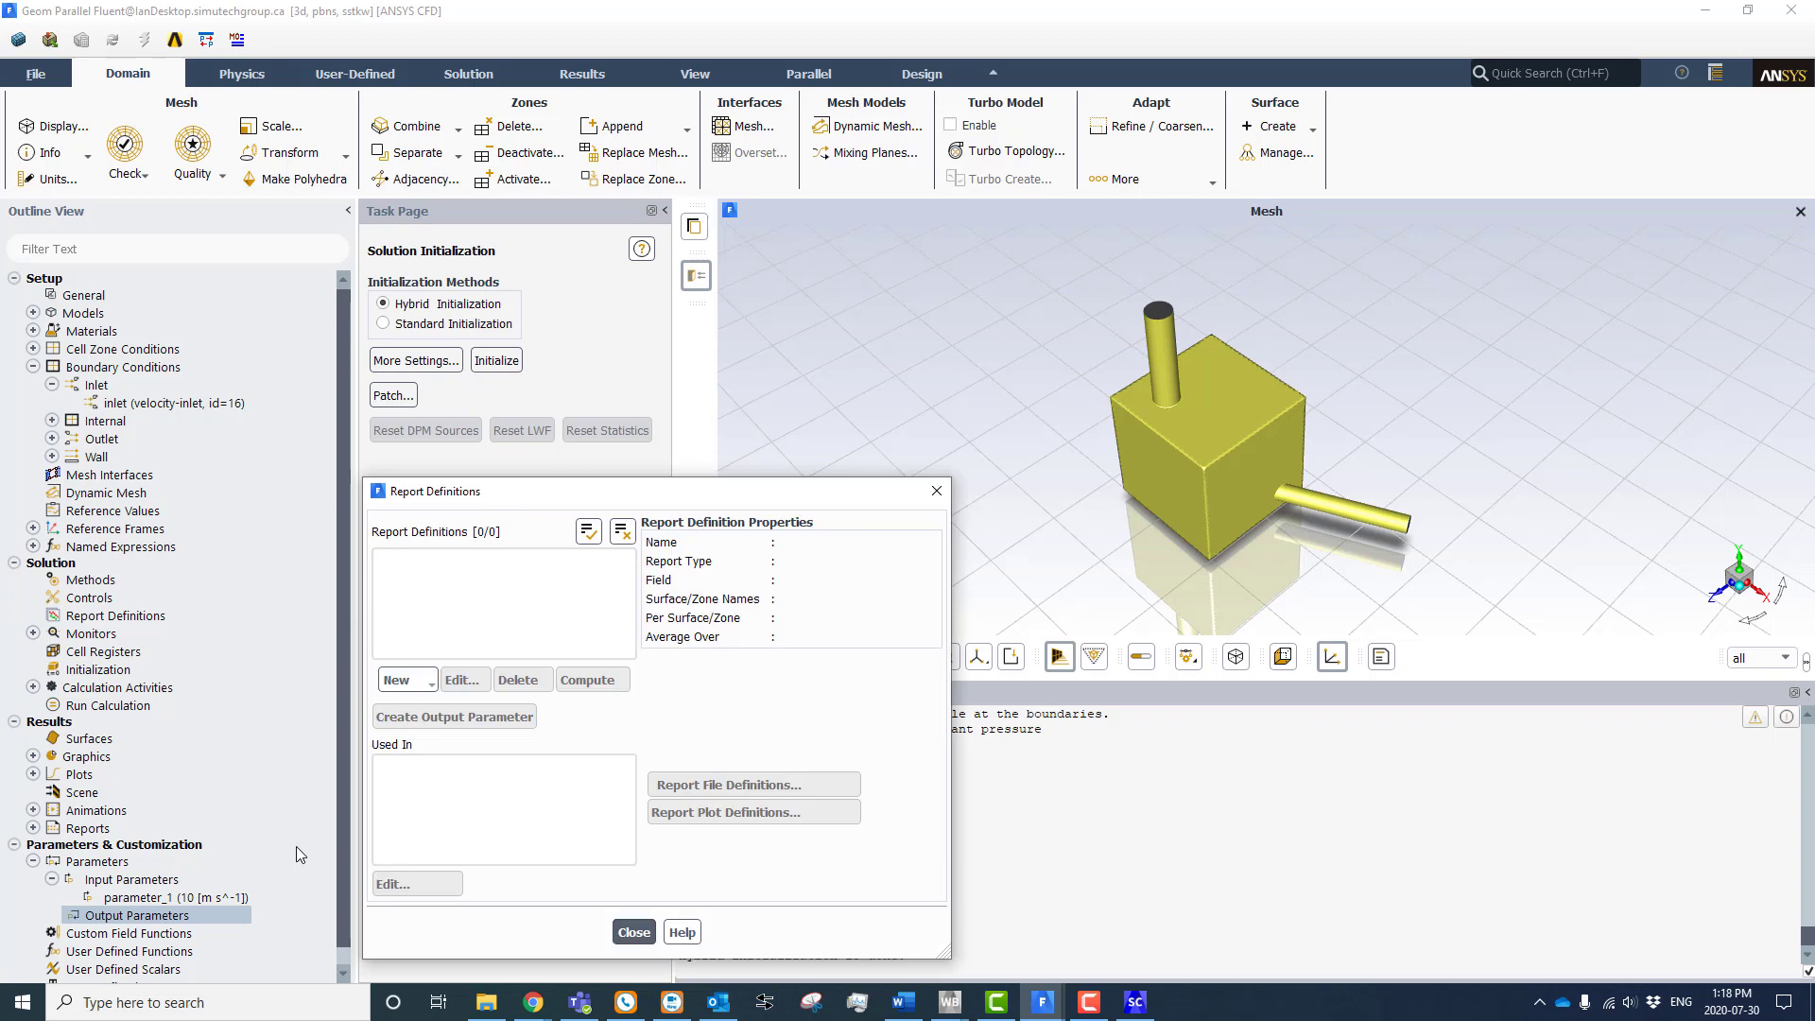
click(423, 685)
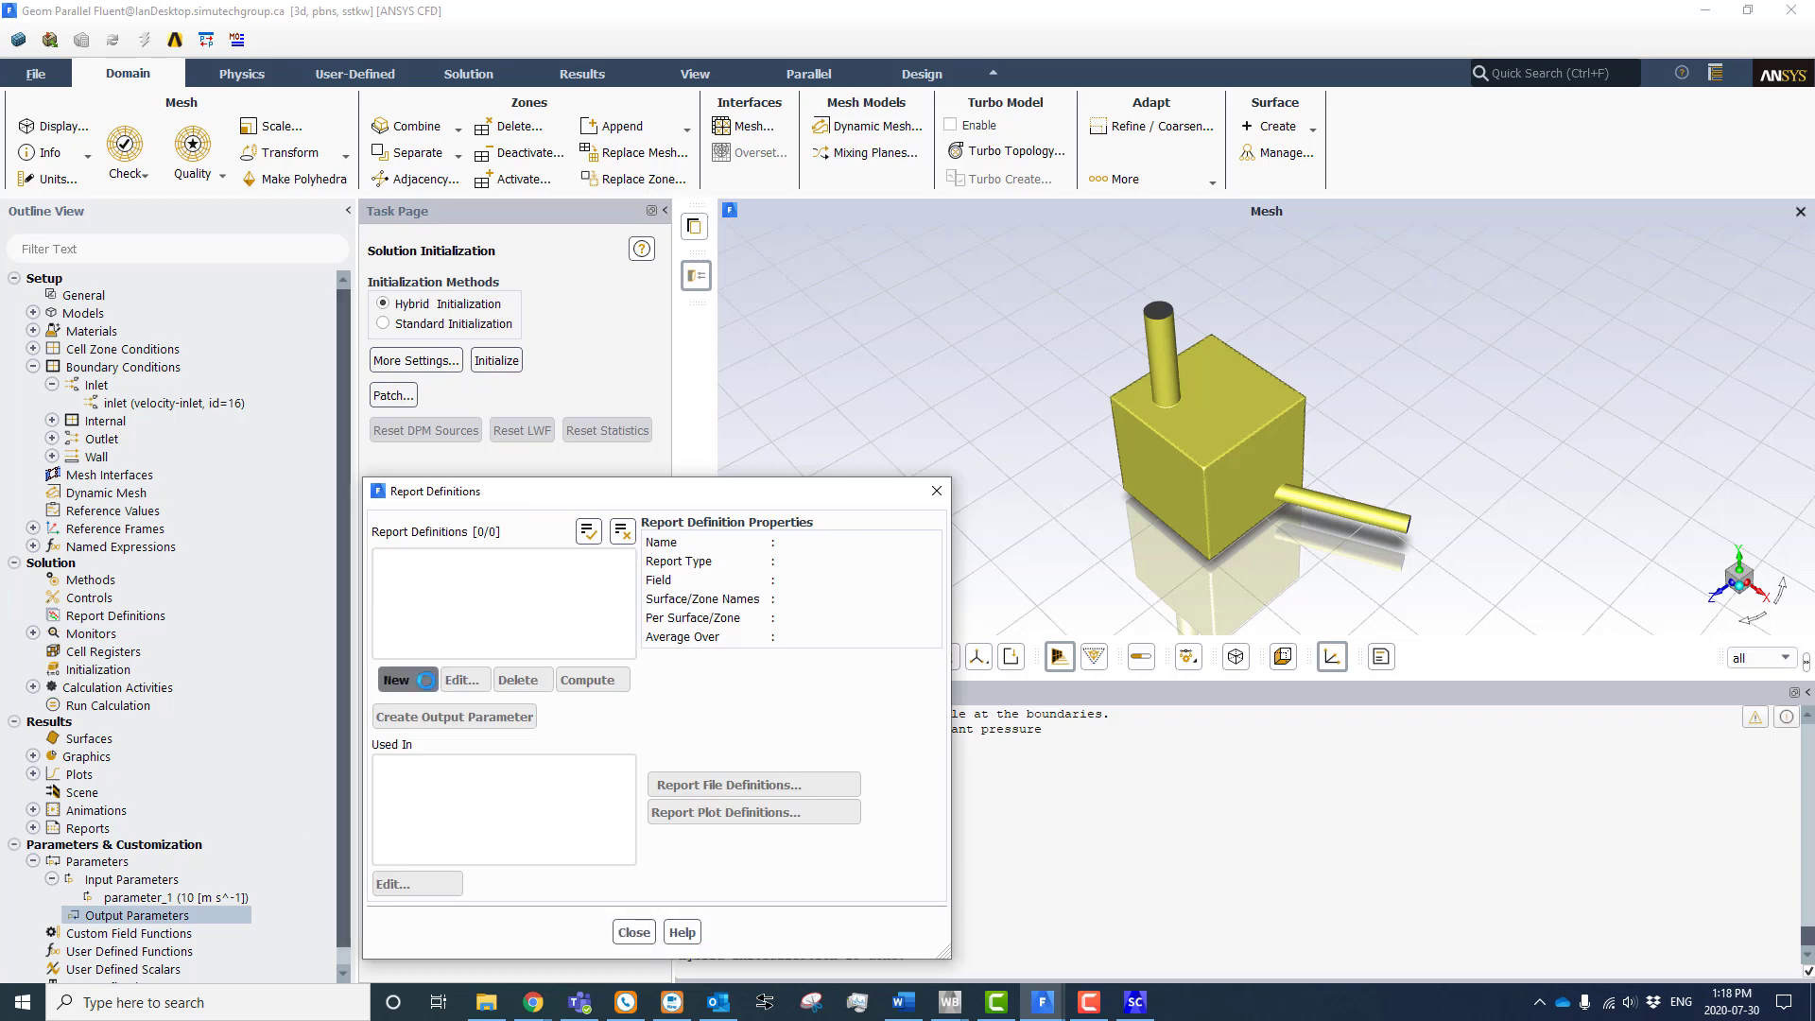
mouse_move(434, 740)
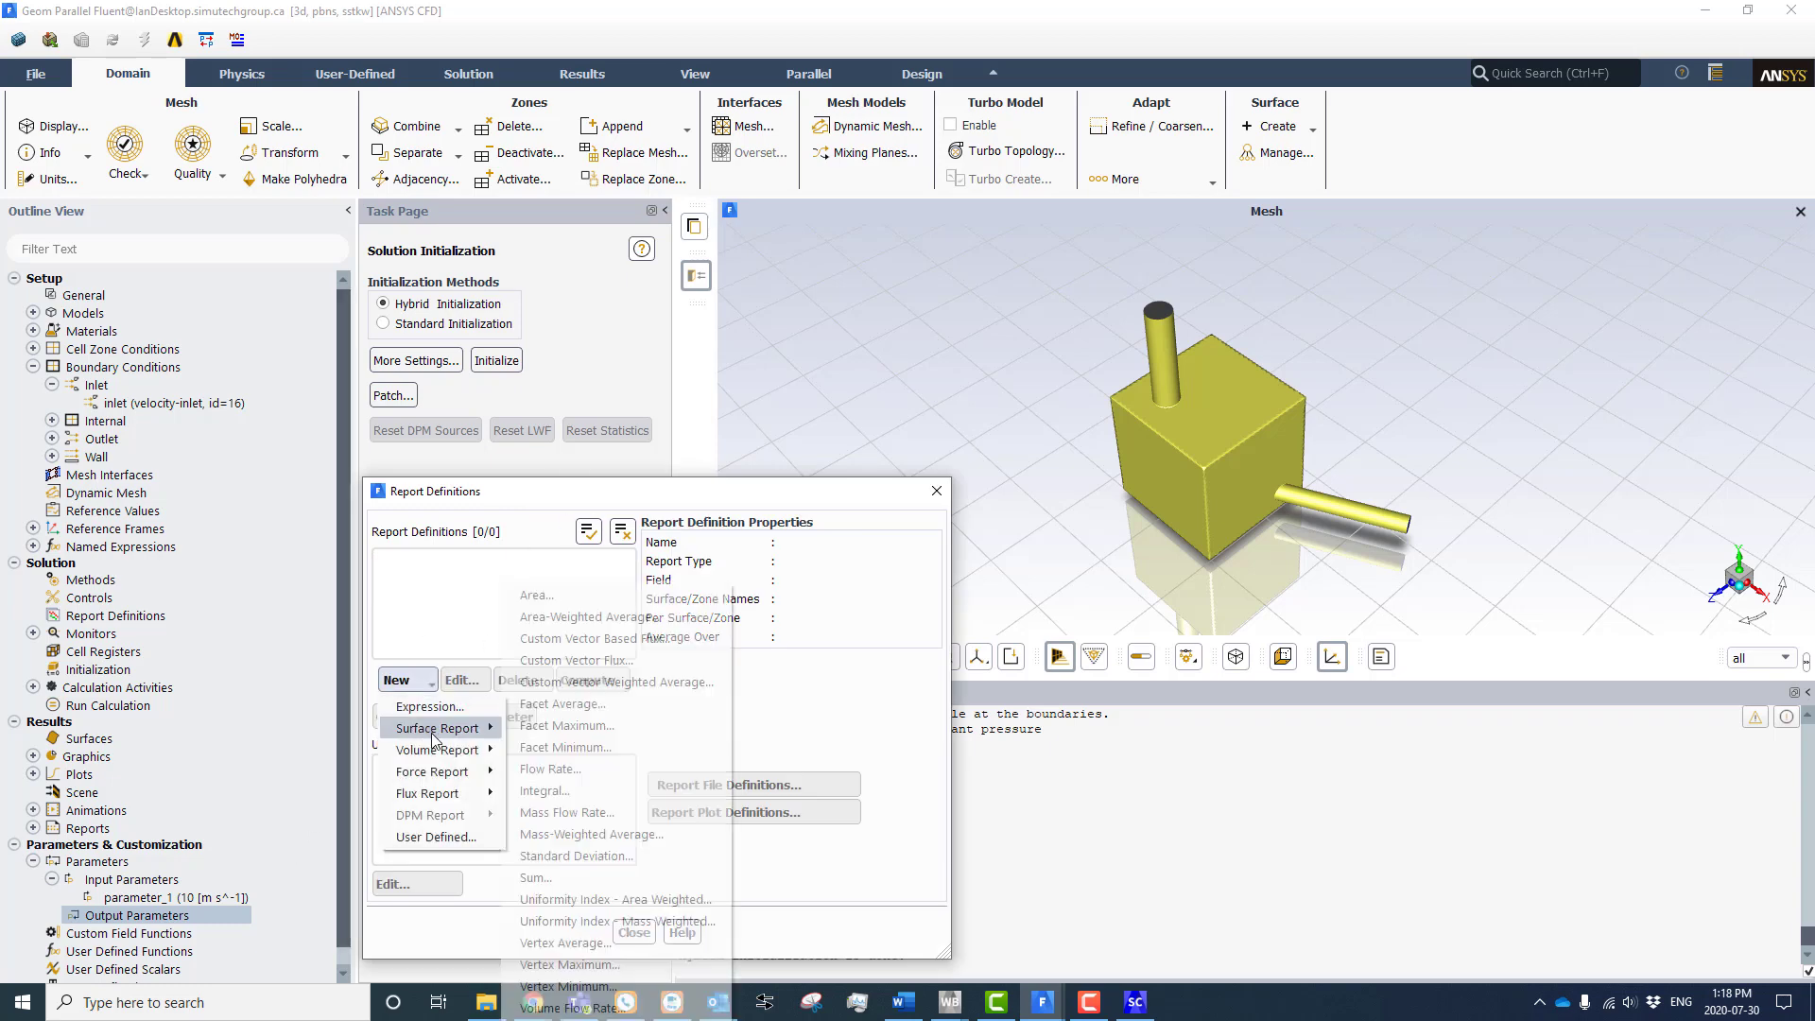
click(600, 618)
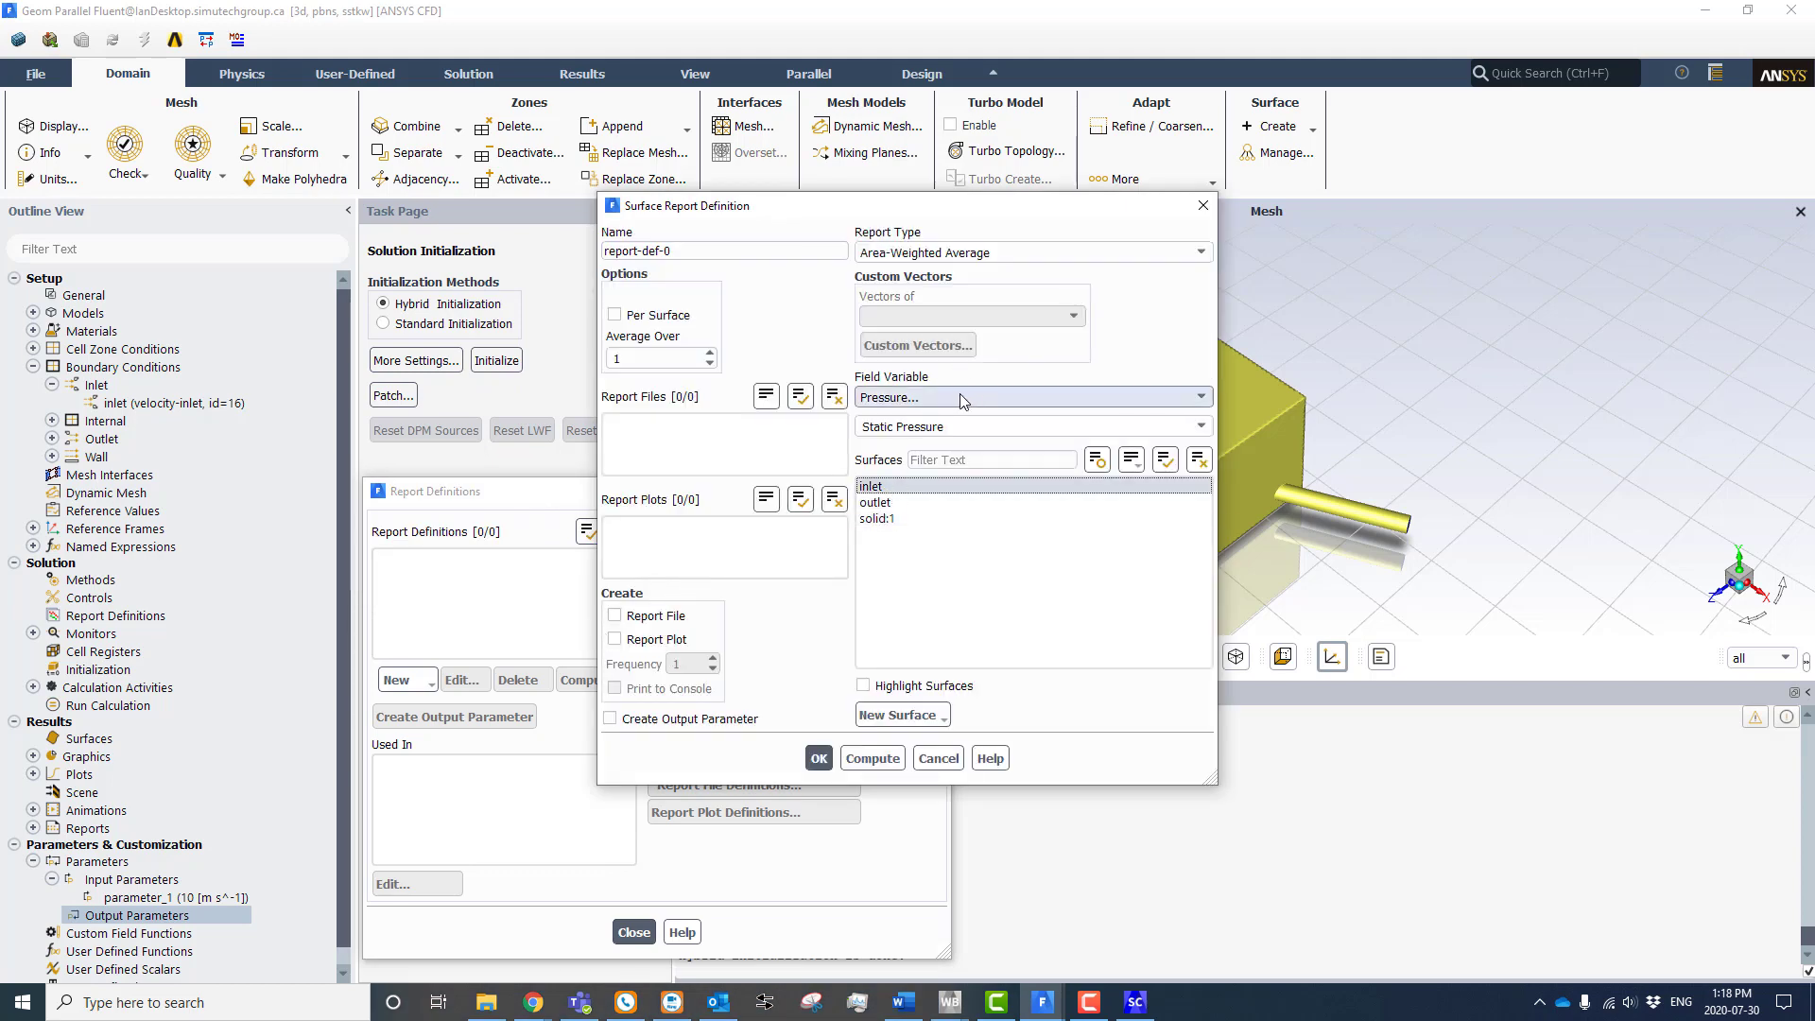
click(884, 488)
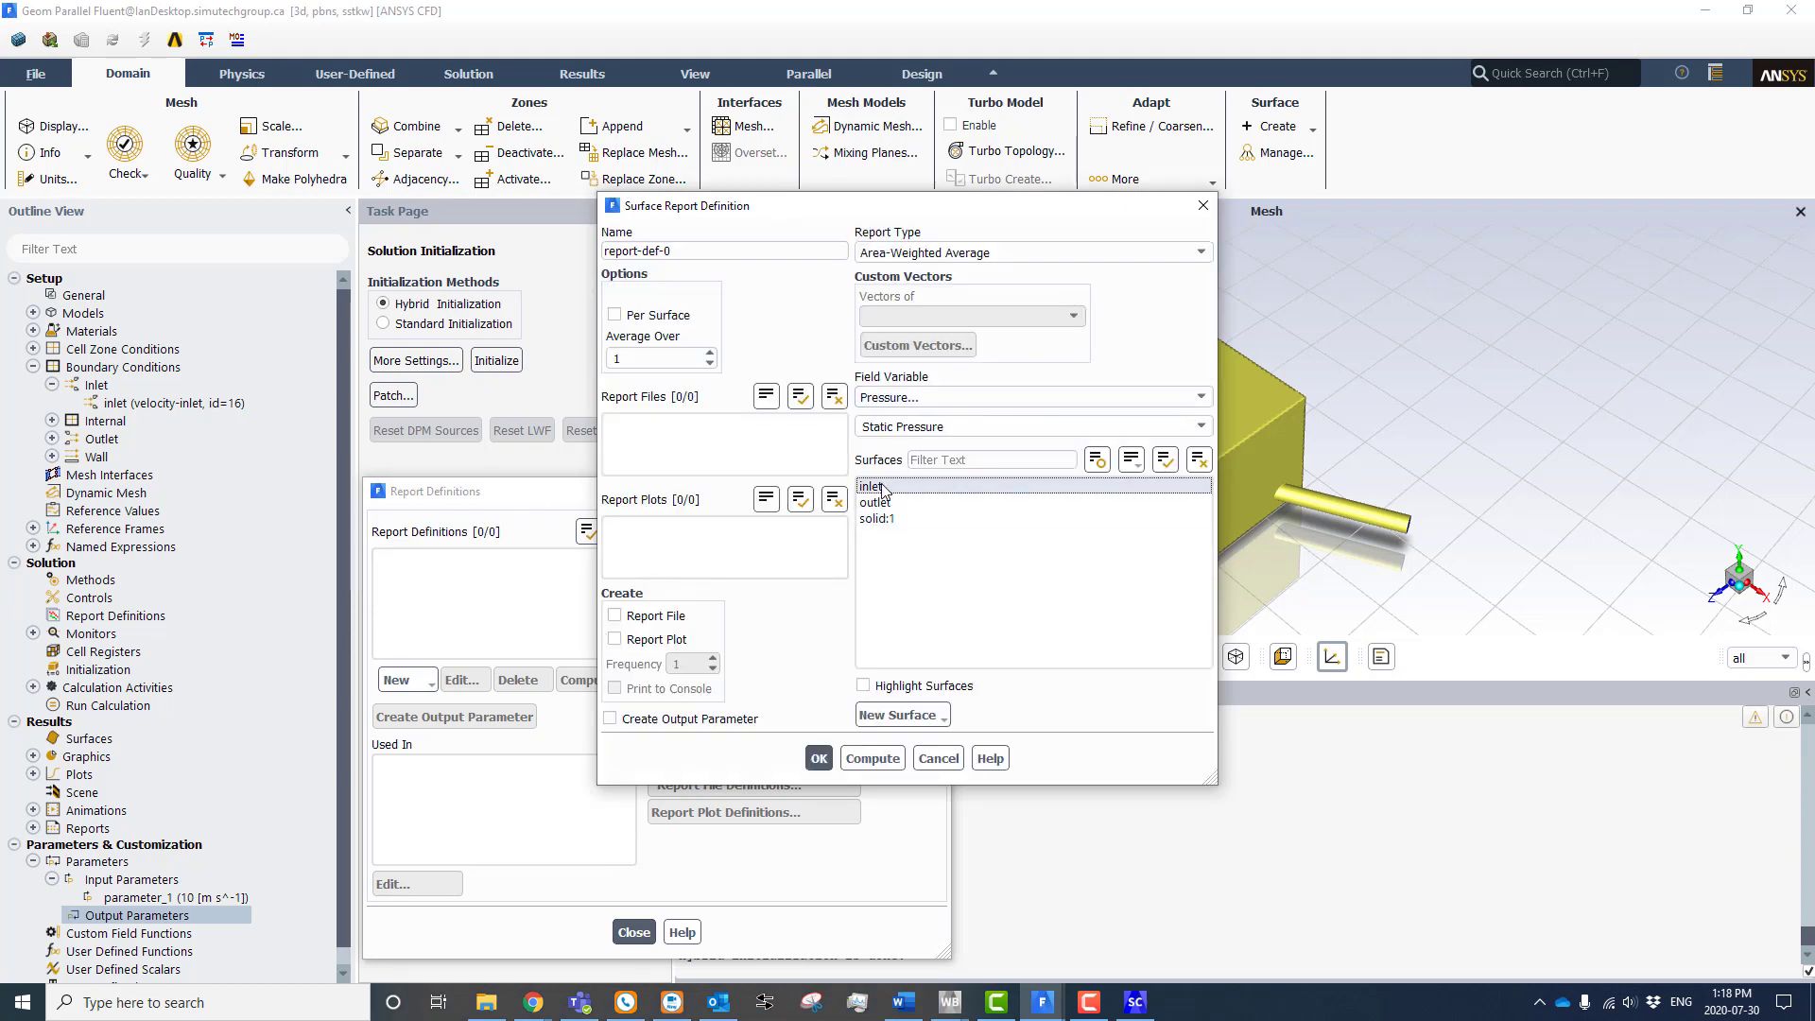
click(818, 758)
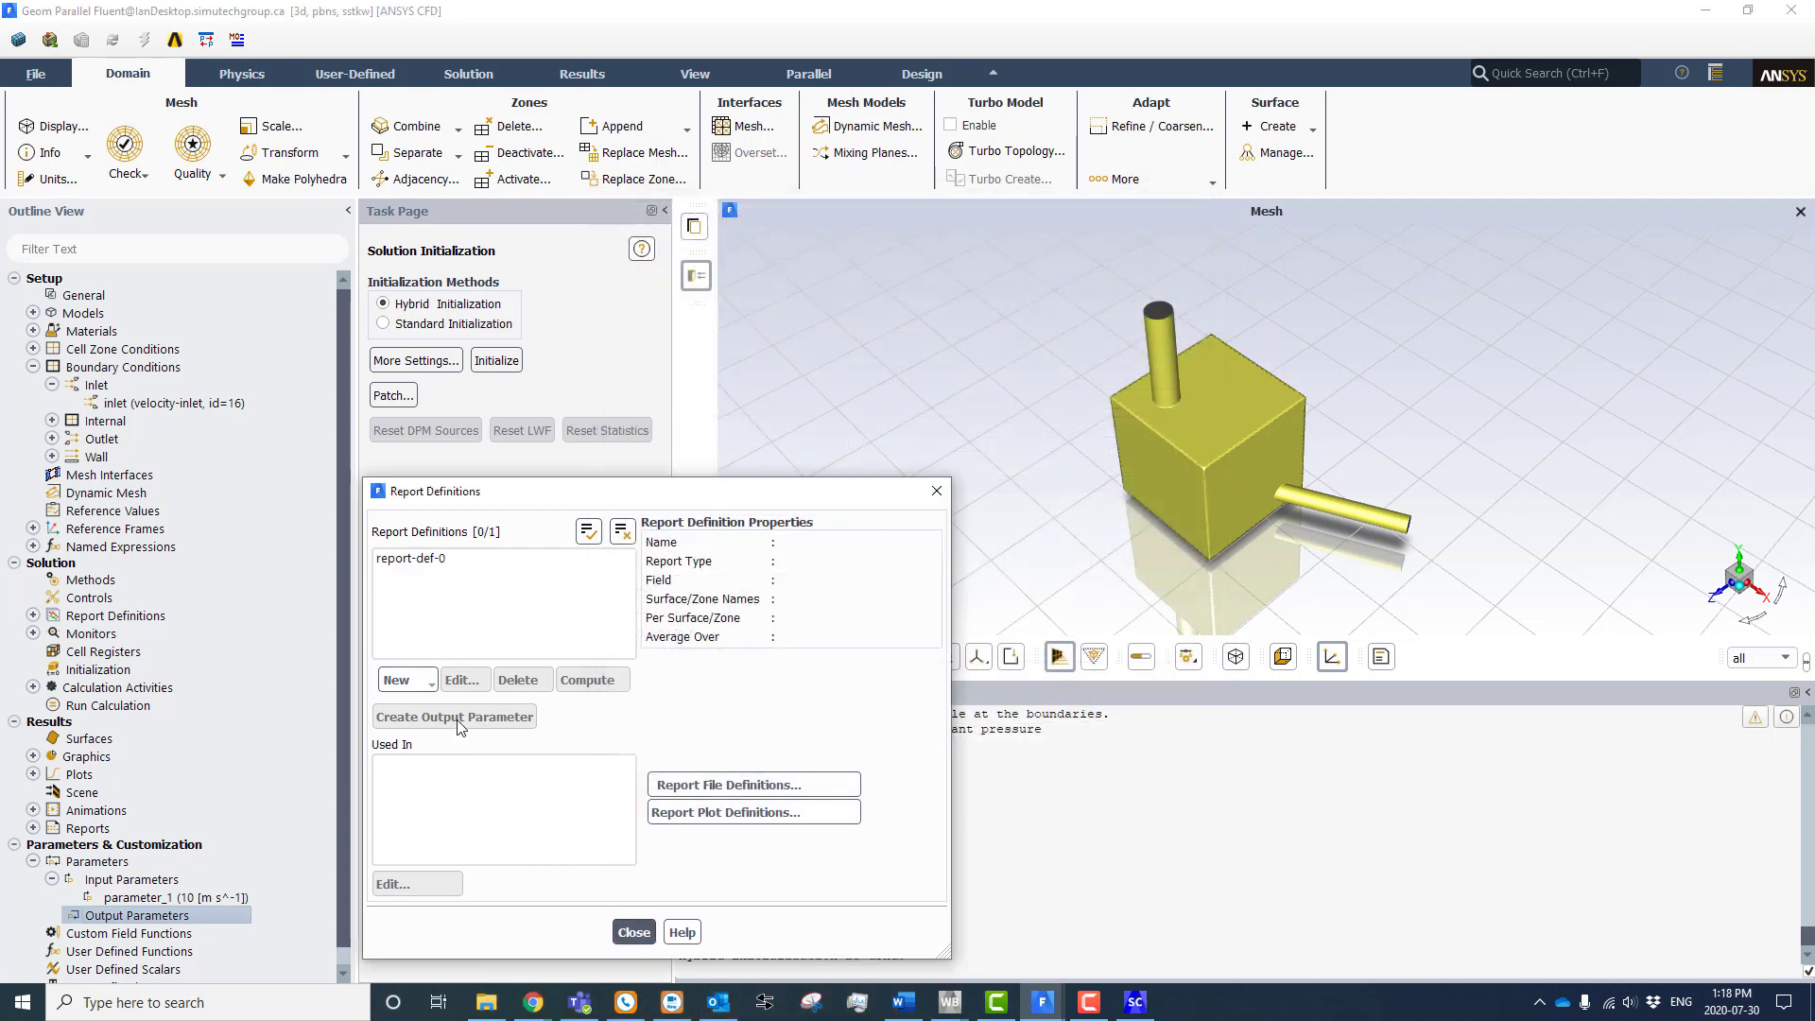
Create an output parameter from the inlet pressure report definition, check it in the outline and close Report Definitions
click(435, 559)
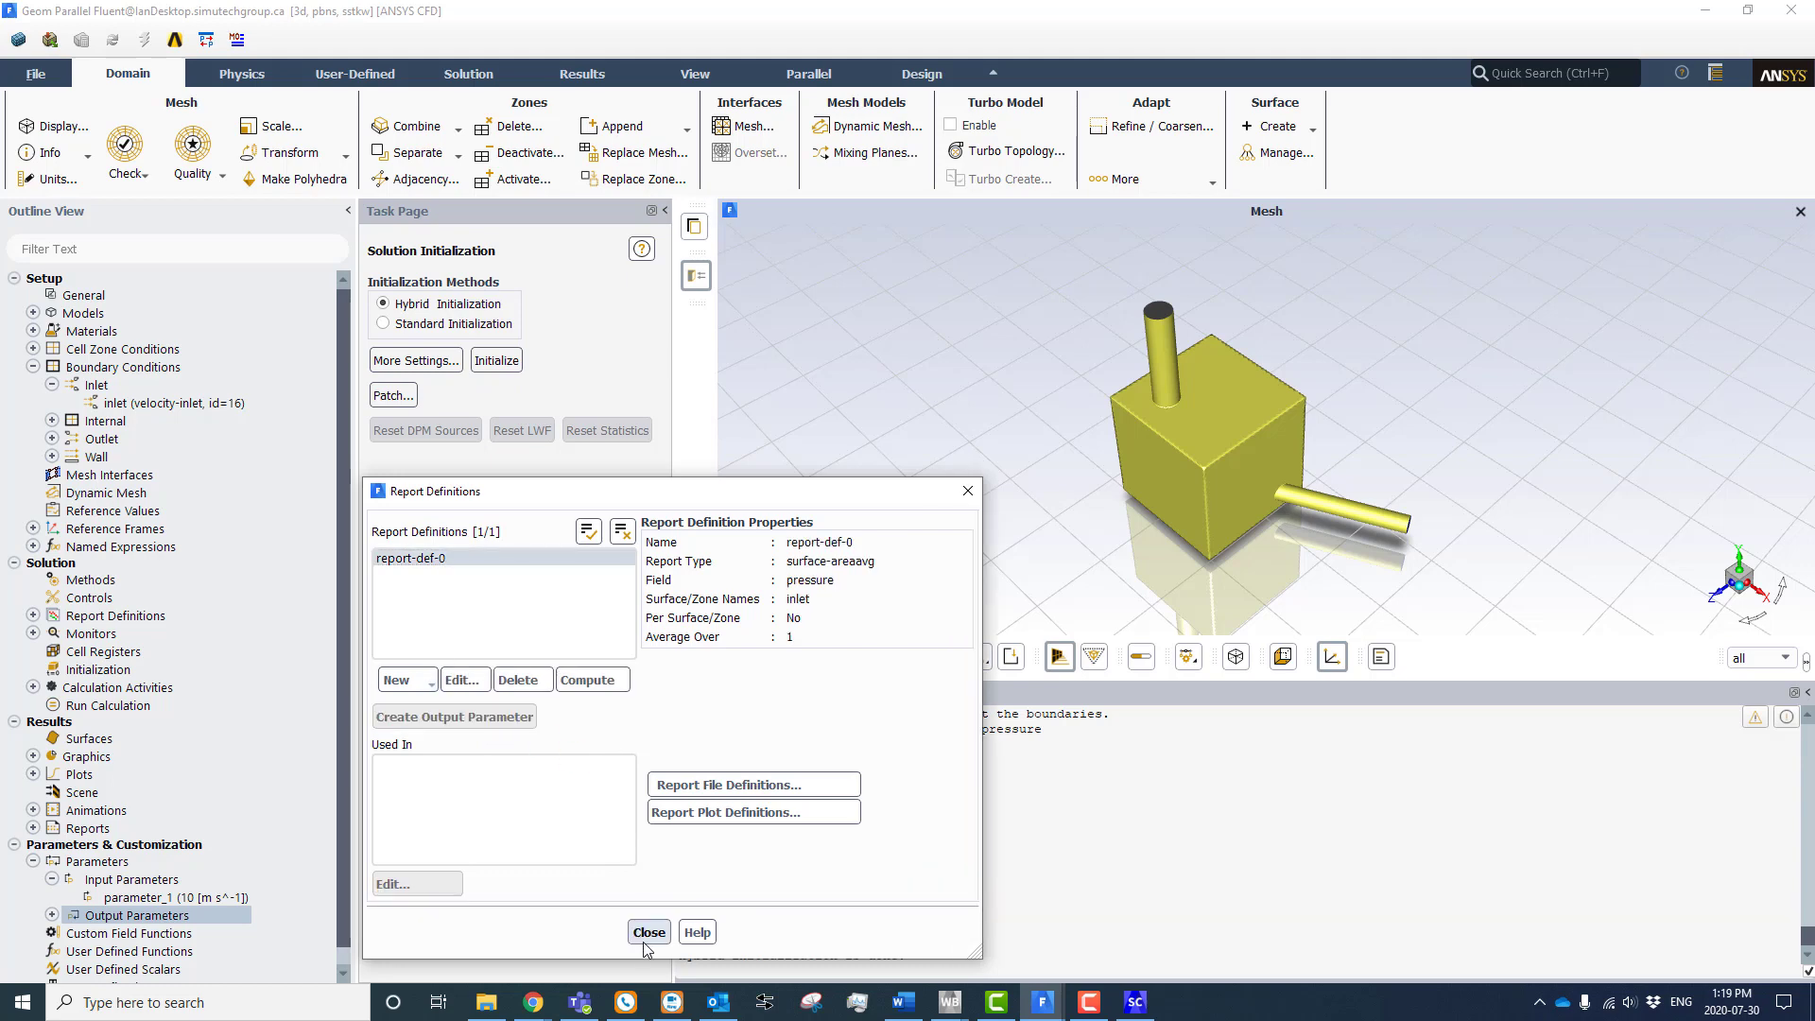
click(52, 915)
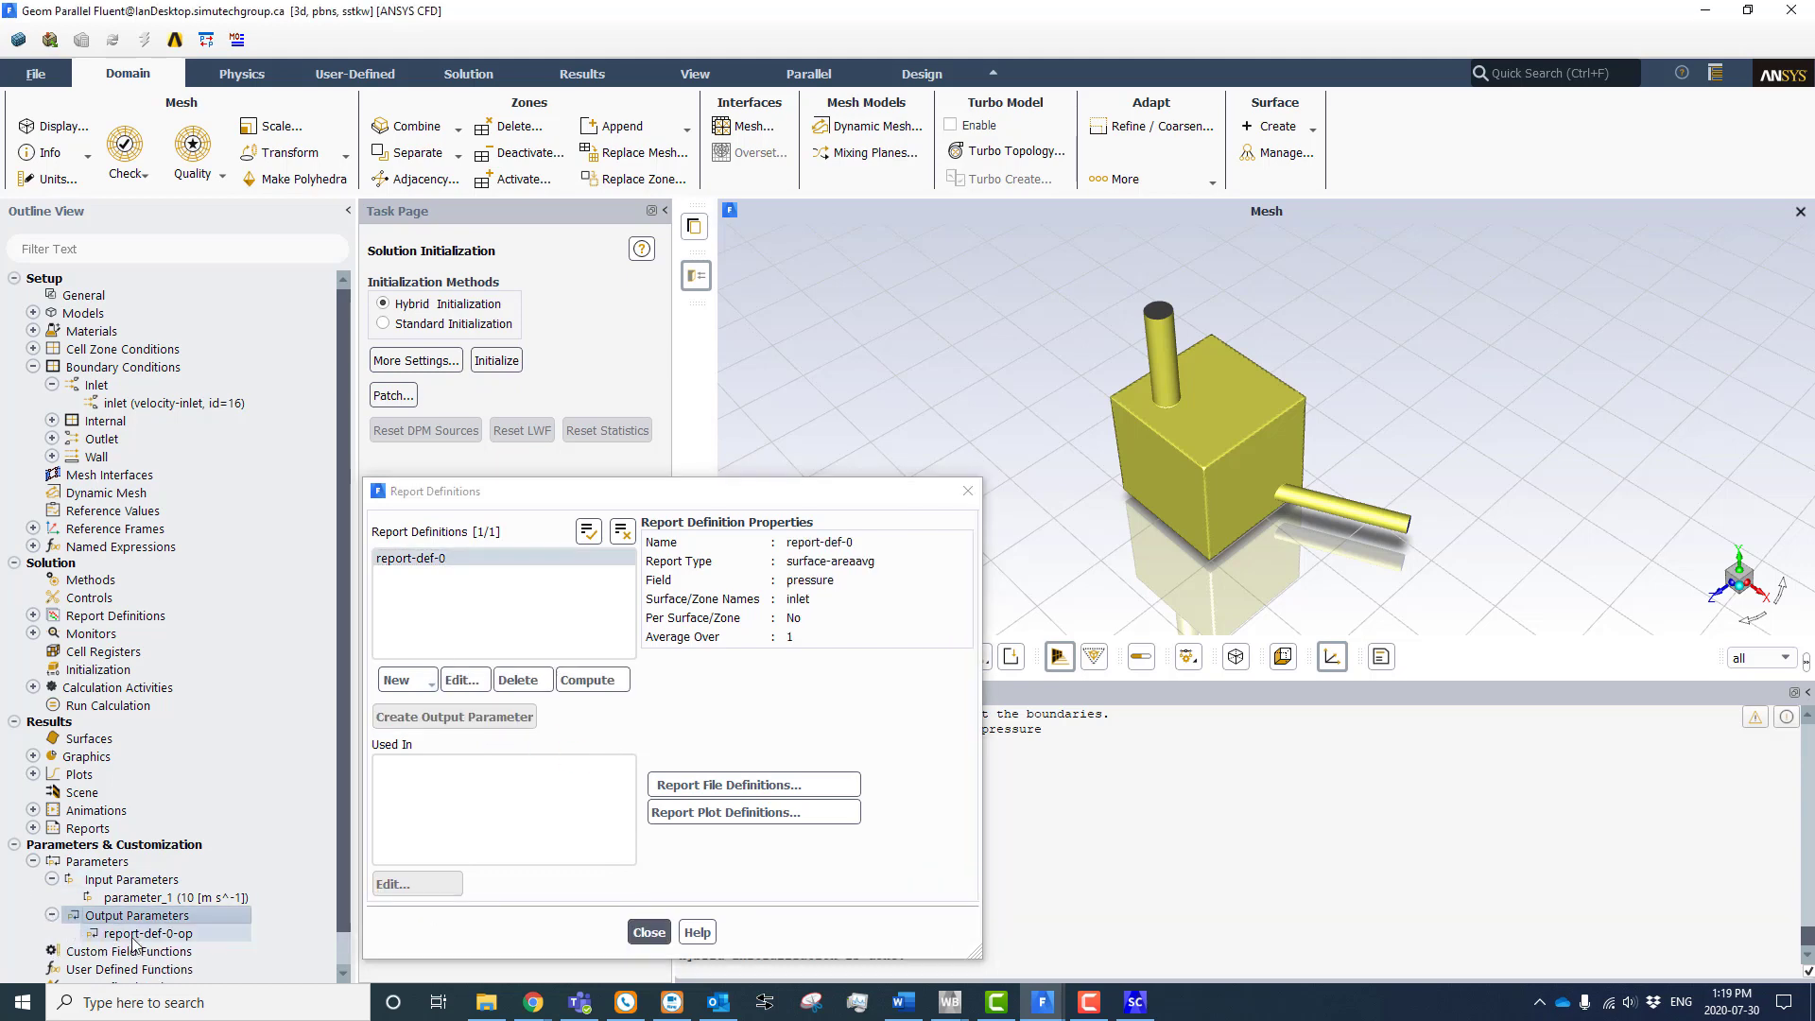
click(648, 933)
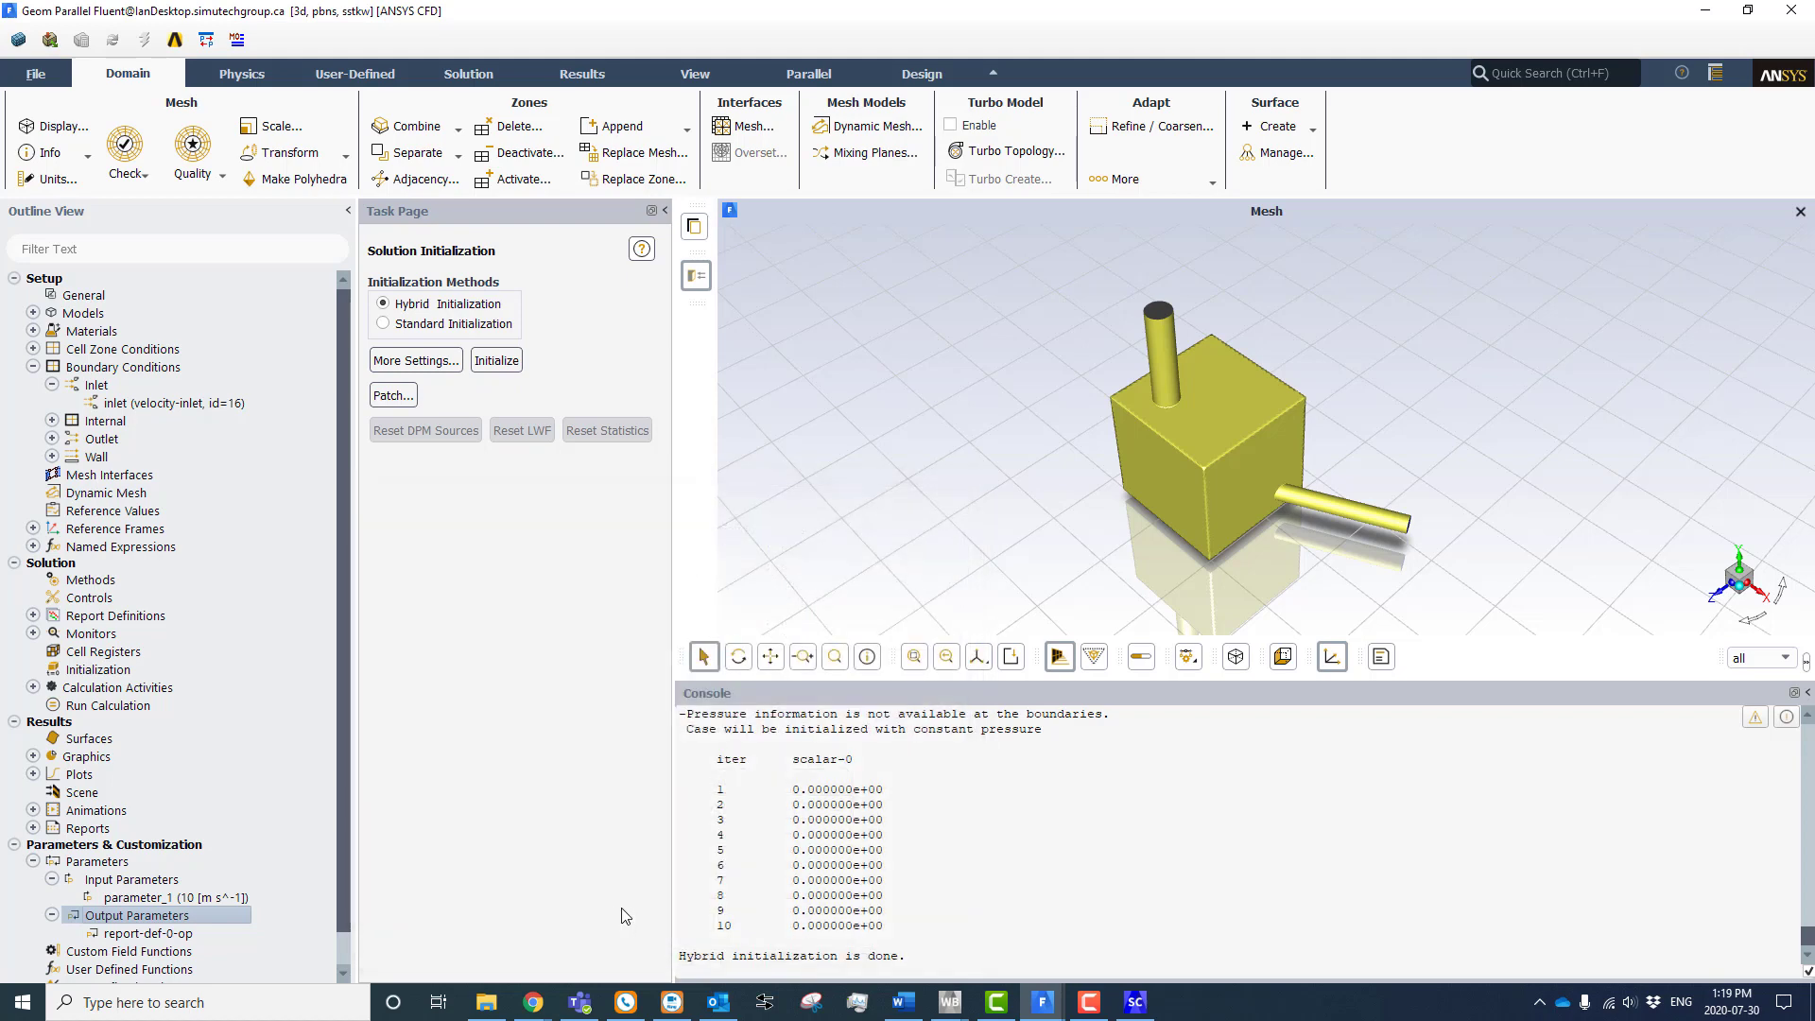
Switch back to the parameterizing project in Workbench and open its Parameter Set
mouse_move(953, 1007)
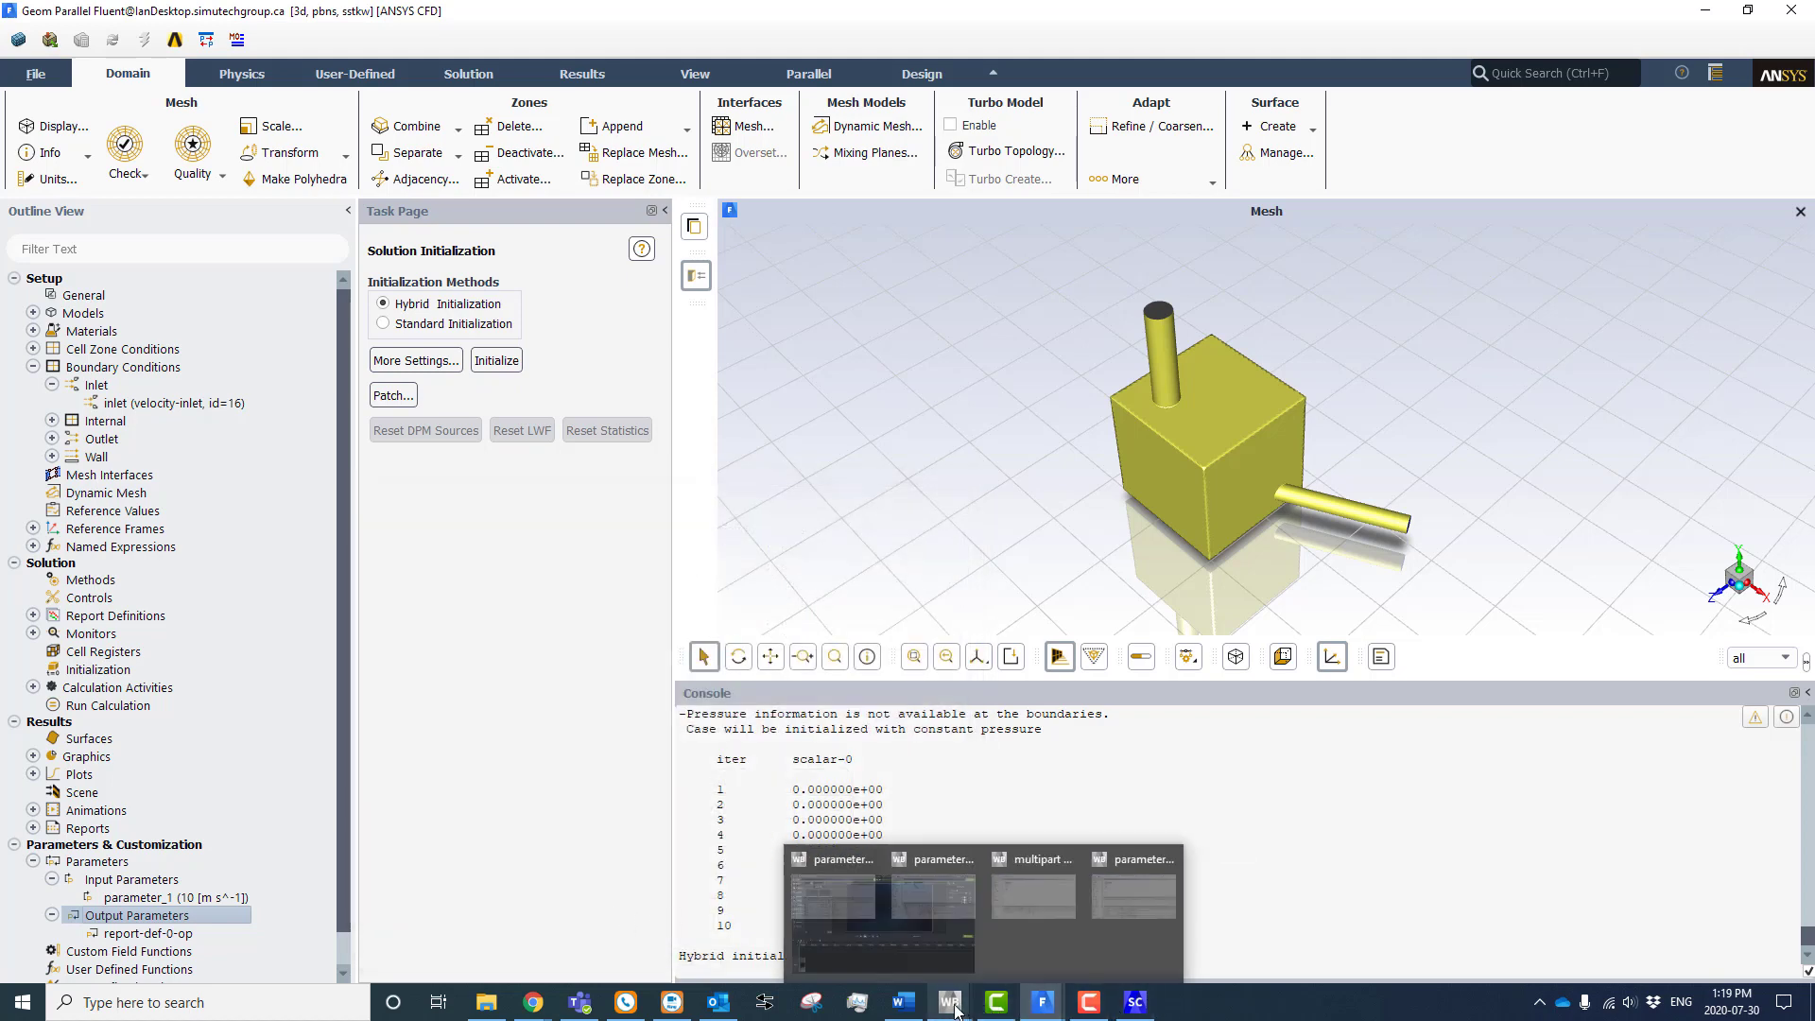
click(830, 915)
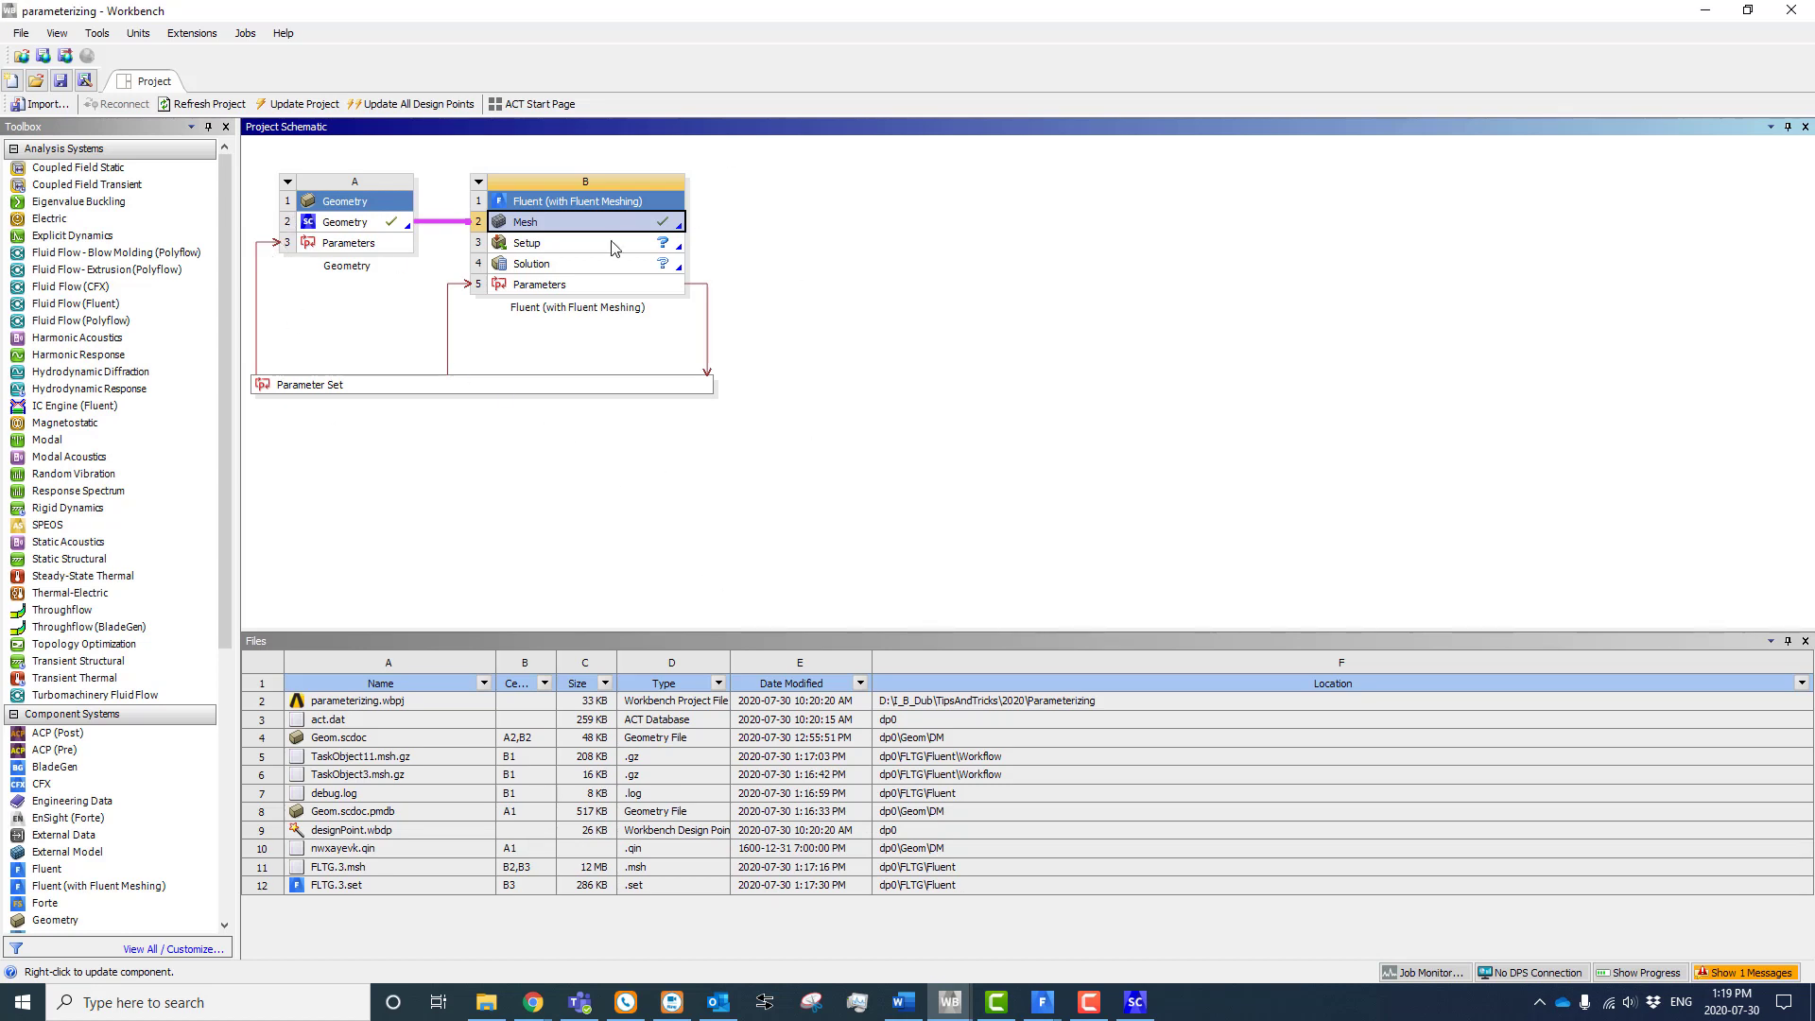
double_click(486, 386)
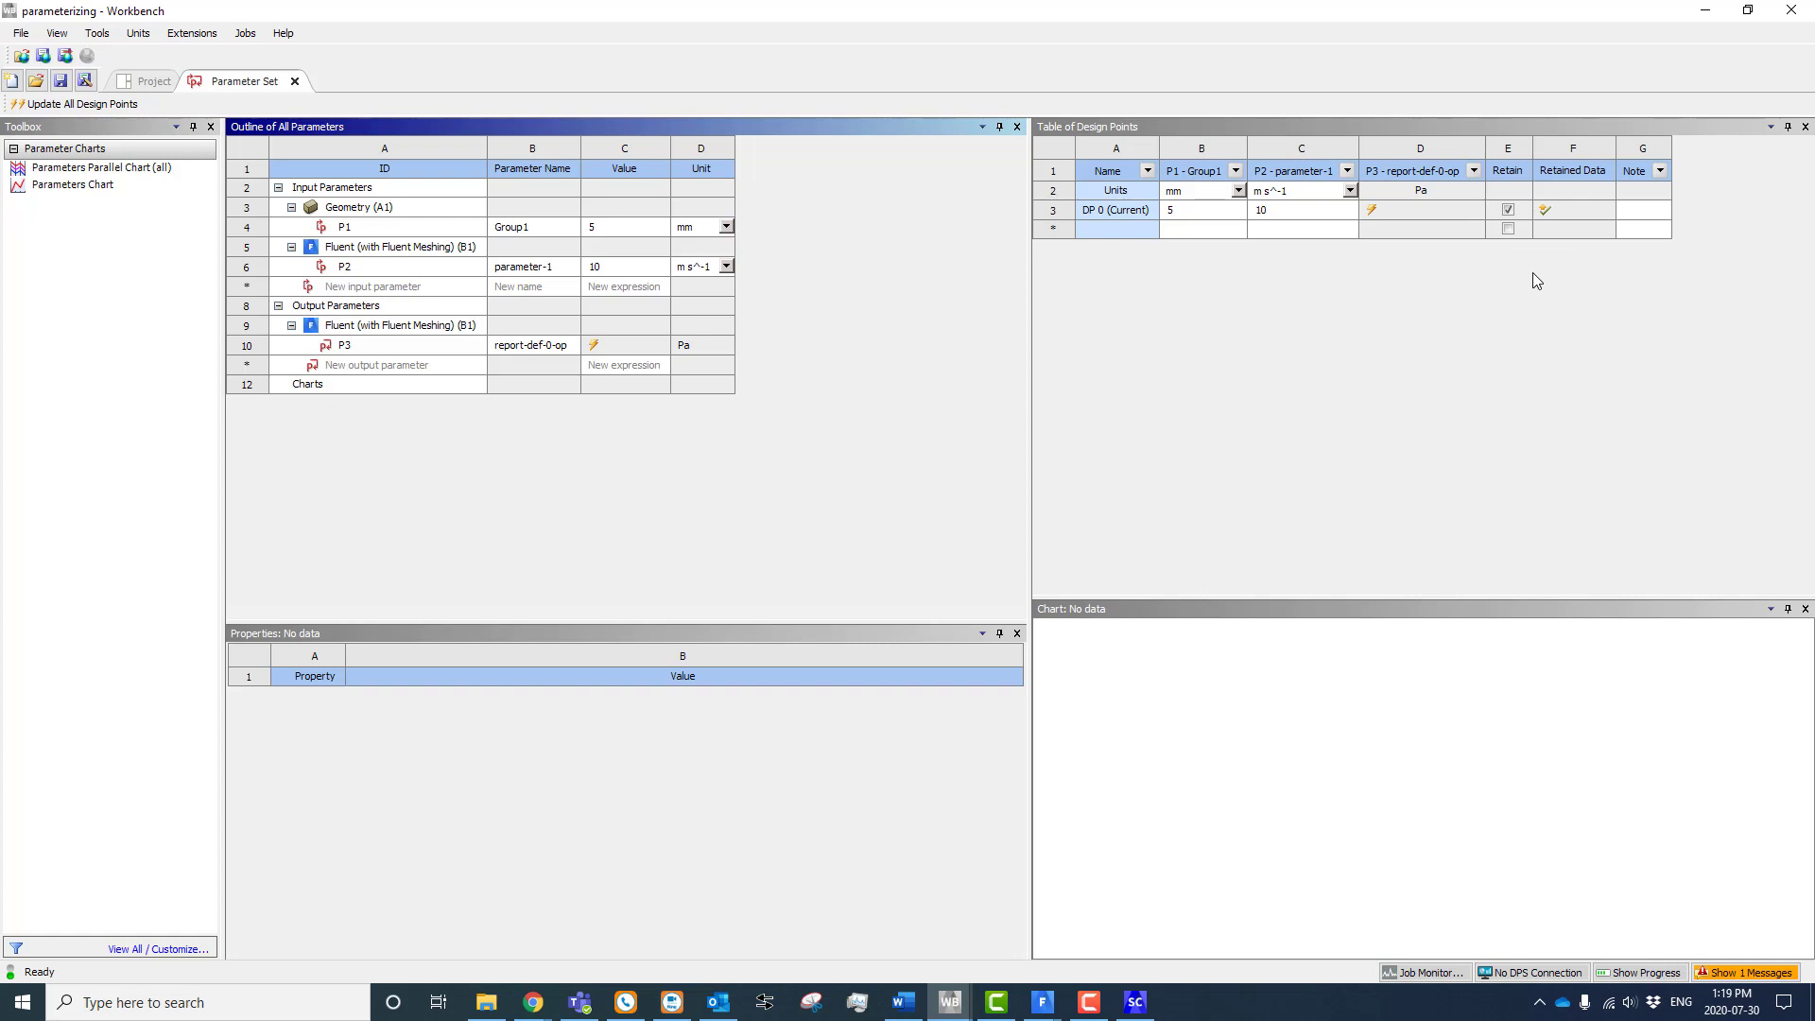
Add a design point with Group1 set to 7 mm and parameter-1 set to 12 m/s
click(1201, 228)
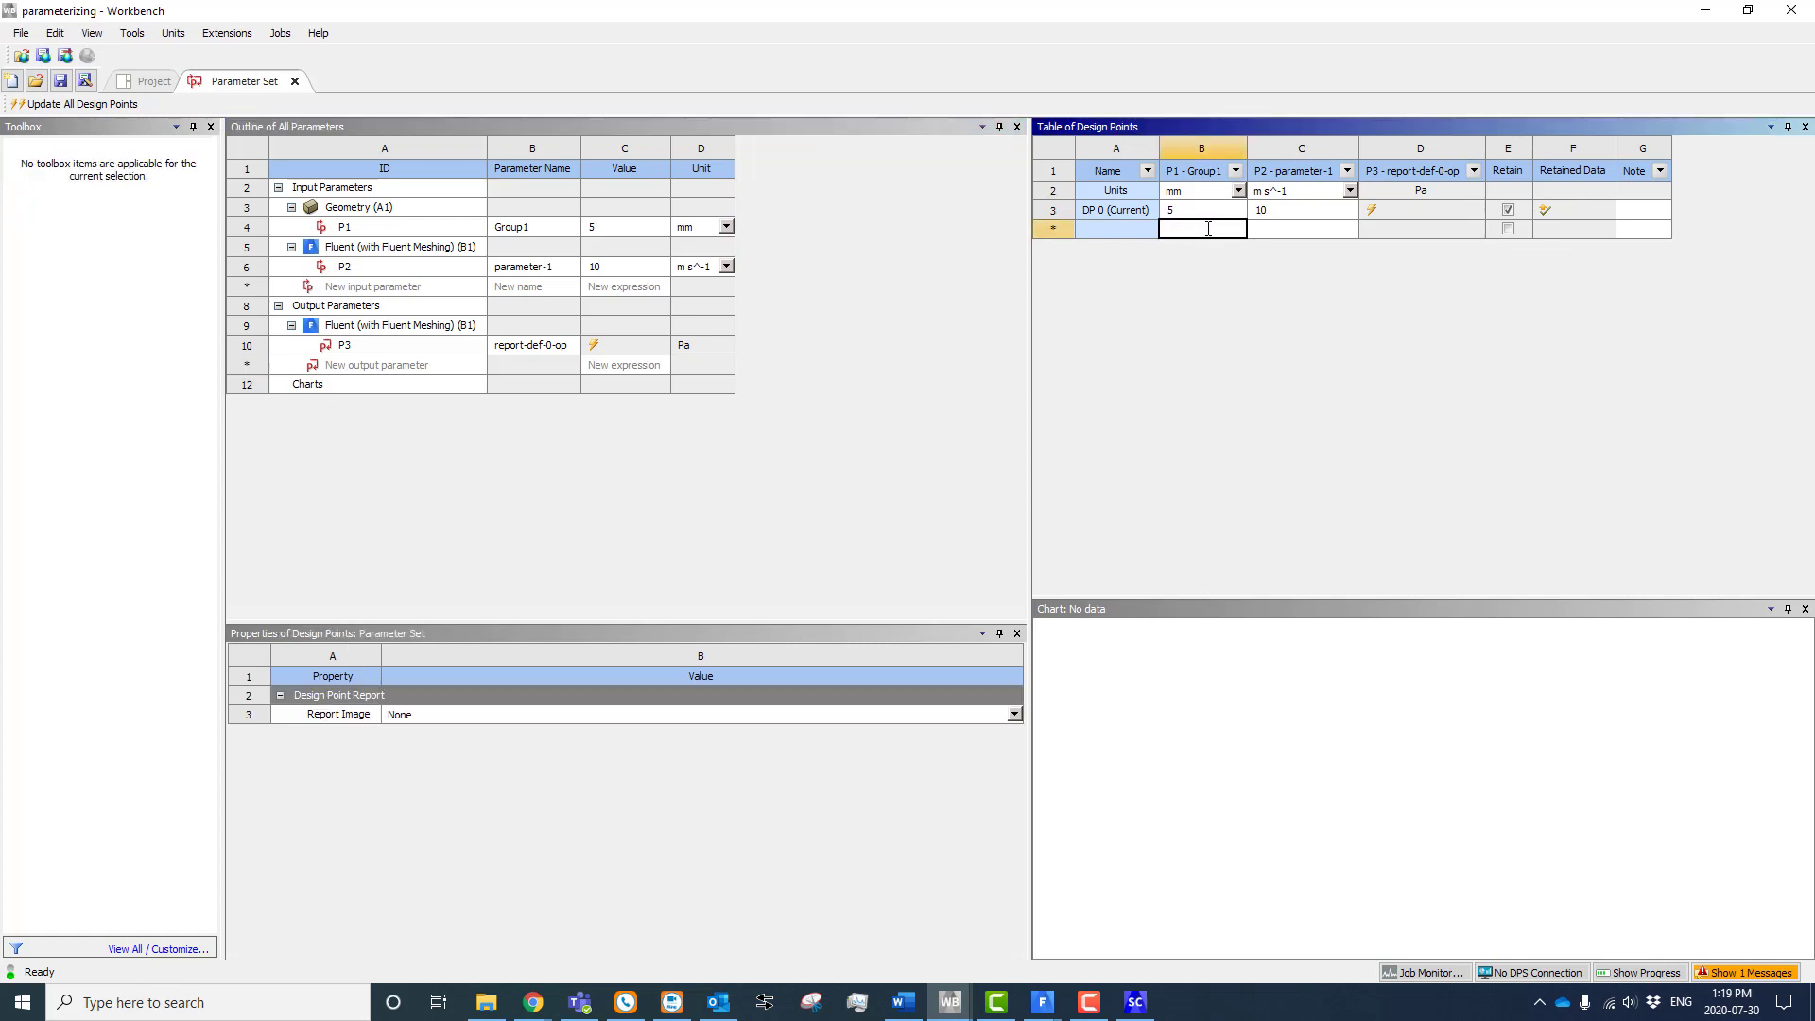
text(7)
click(1295, 236)
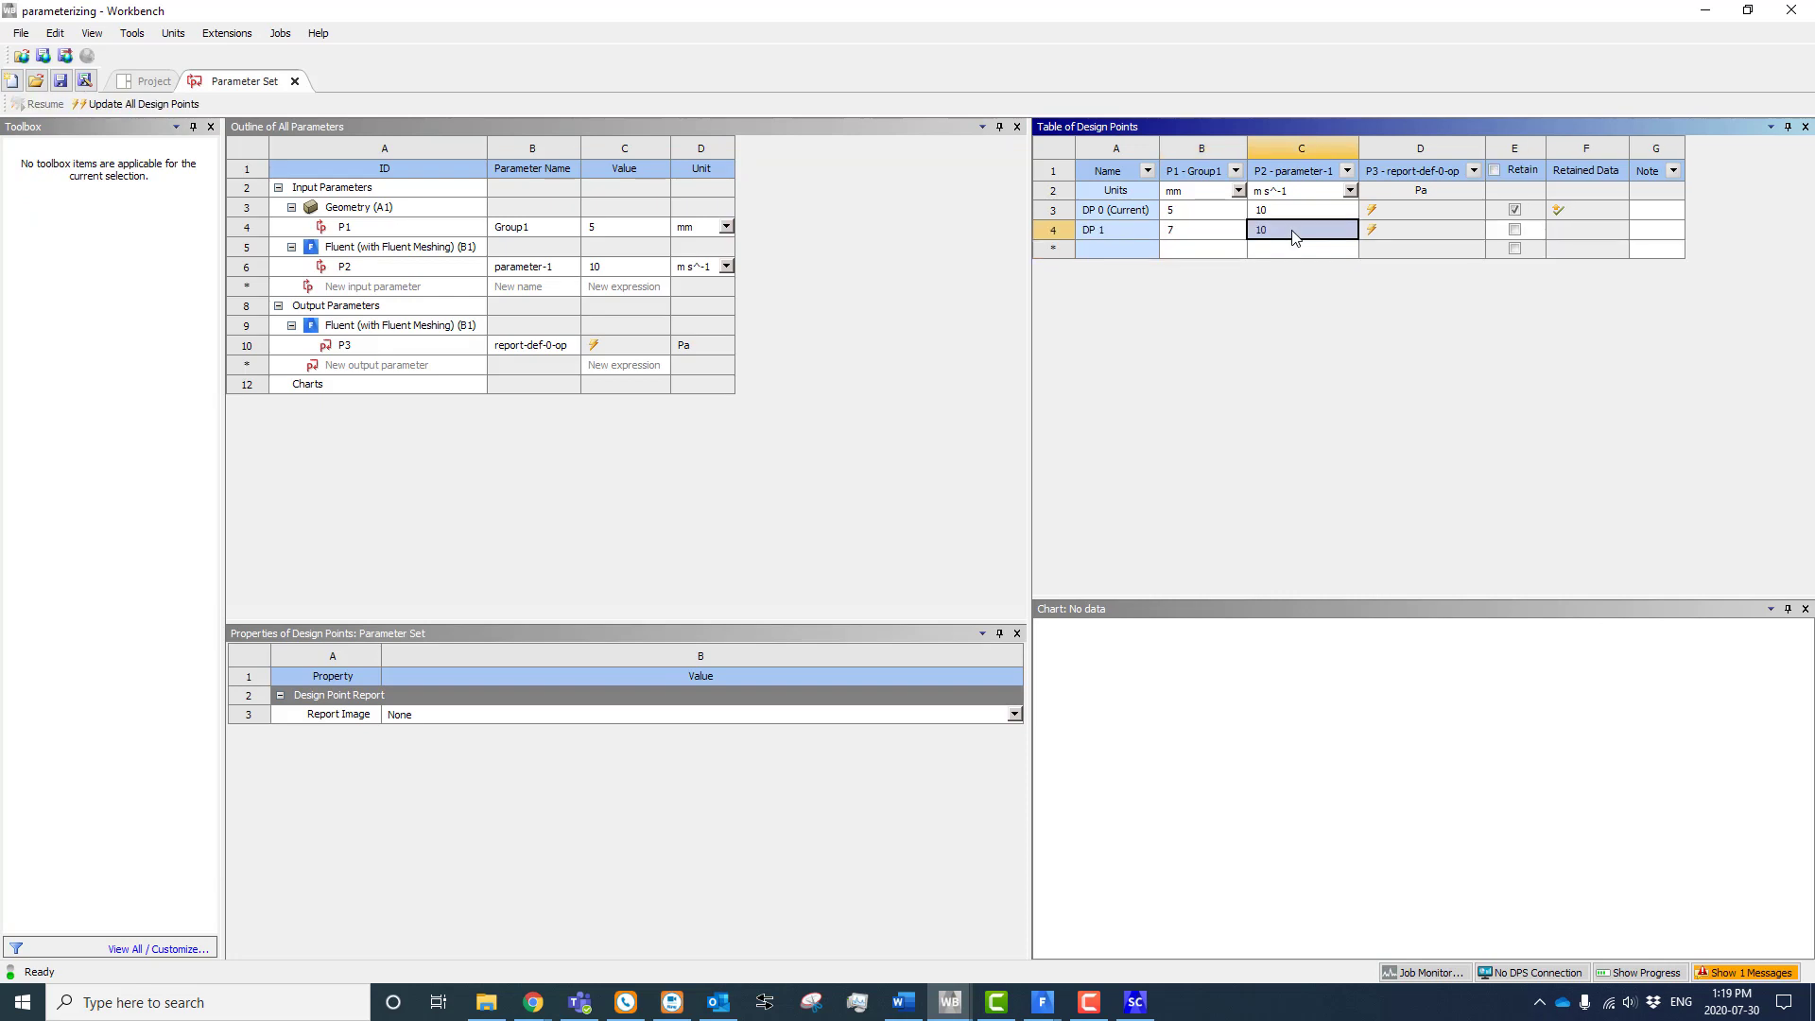
text(12)
key(Return)
View the commands available for design point DP 1 and dismiss them without choosing any
click(1194, 249)
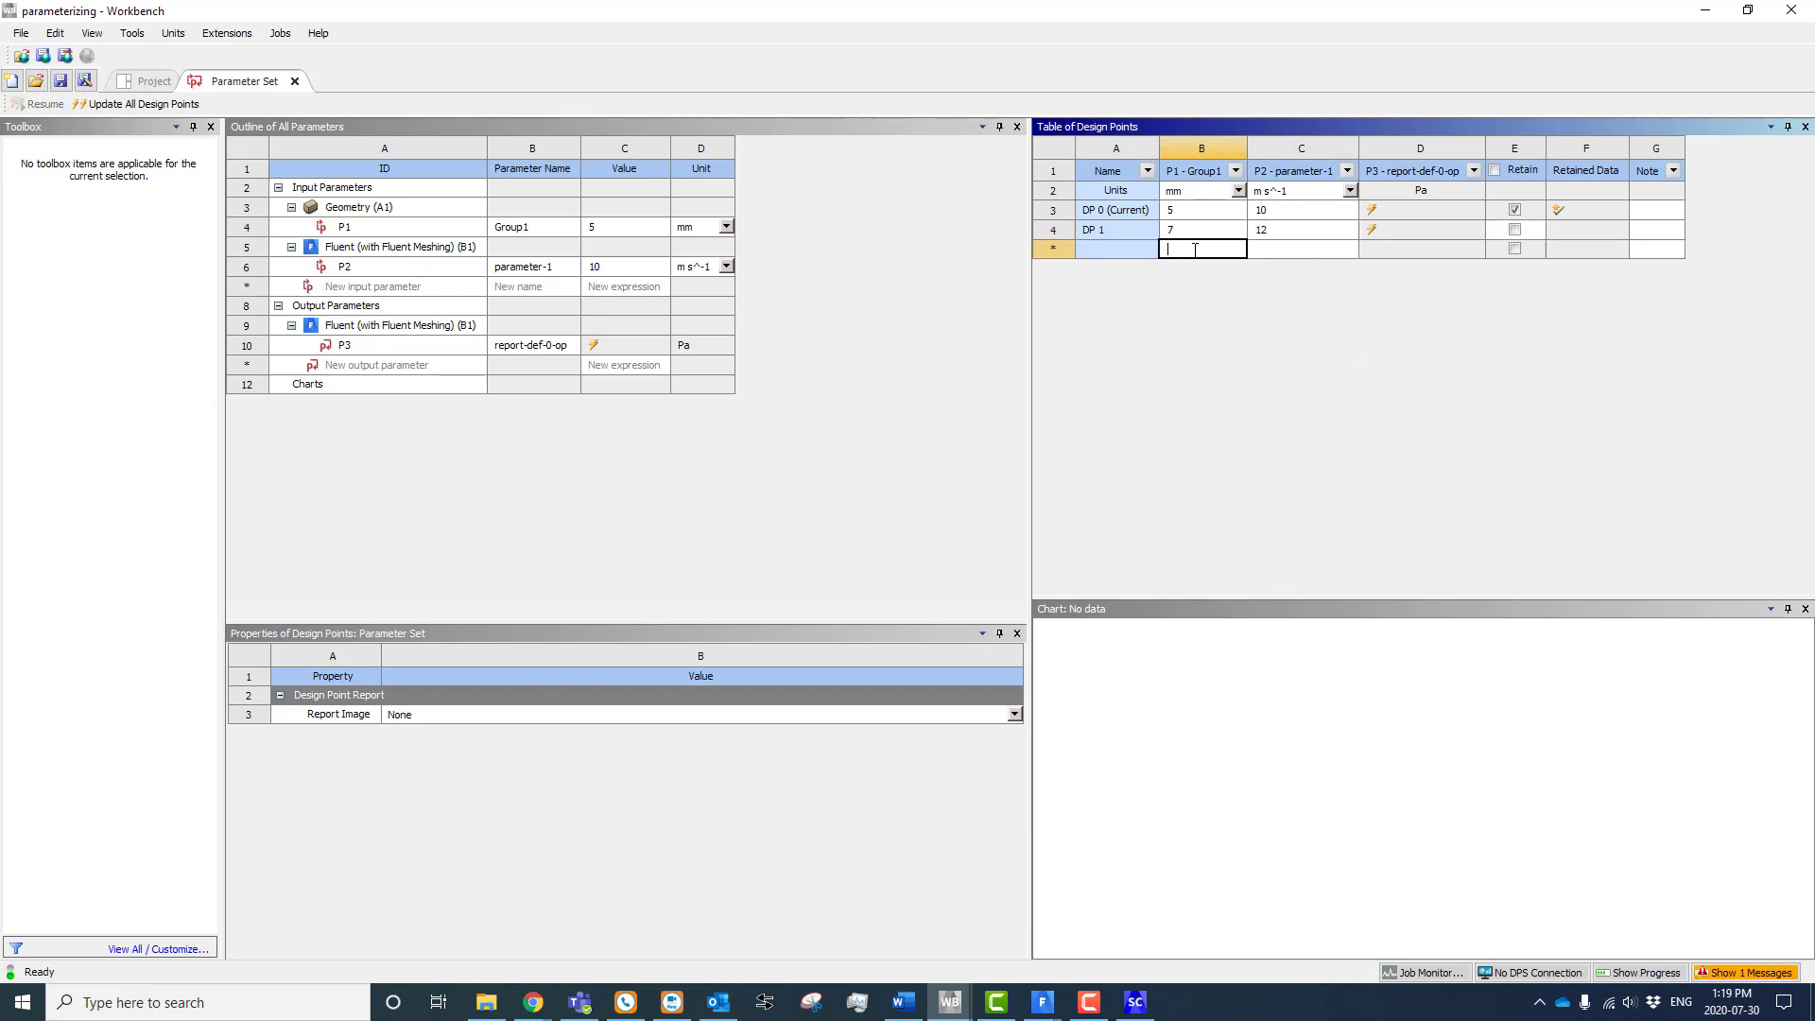
click(1053, 230)
right_click(1052, 230)
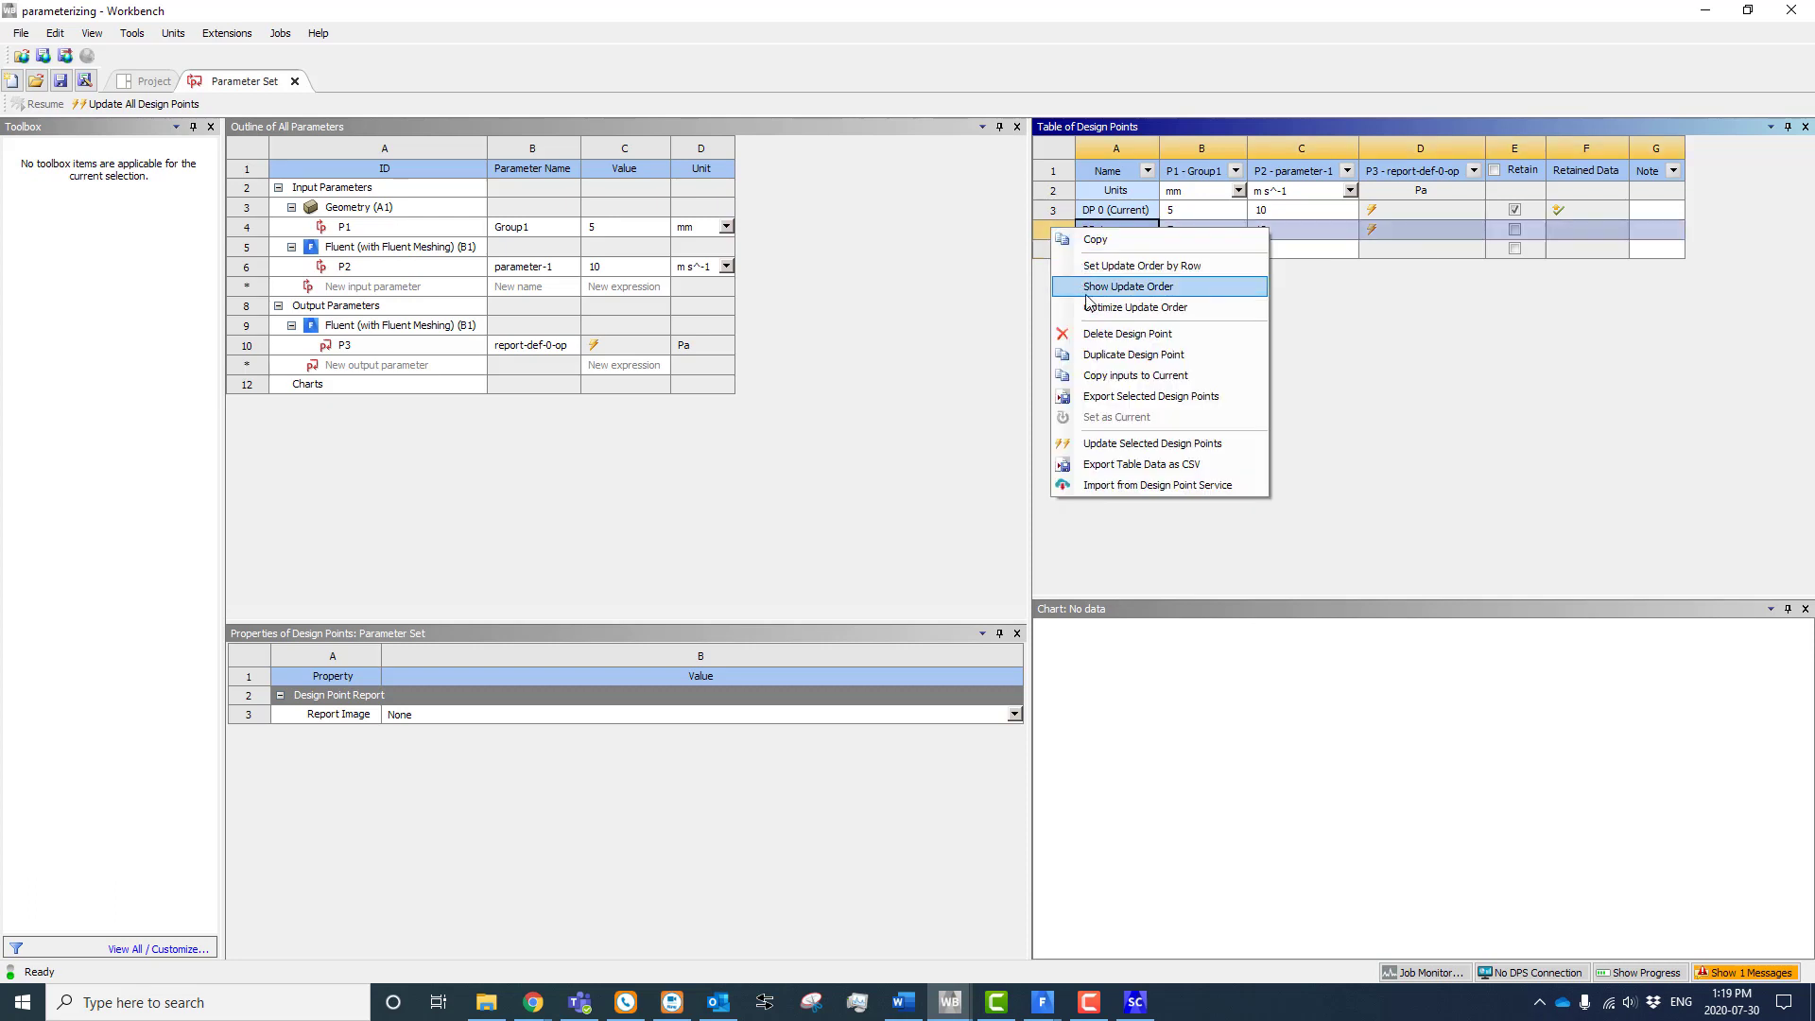
click(1426, 397)
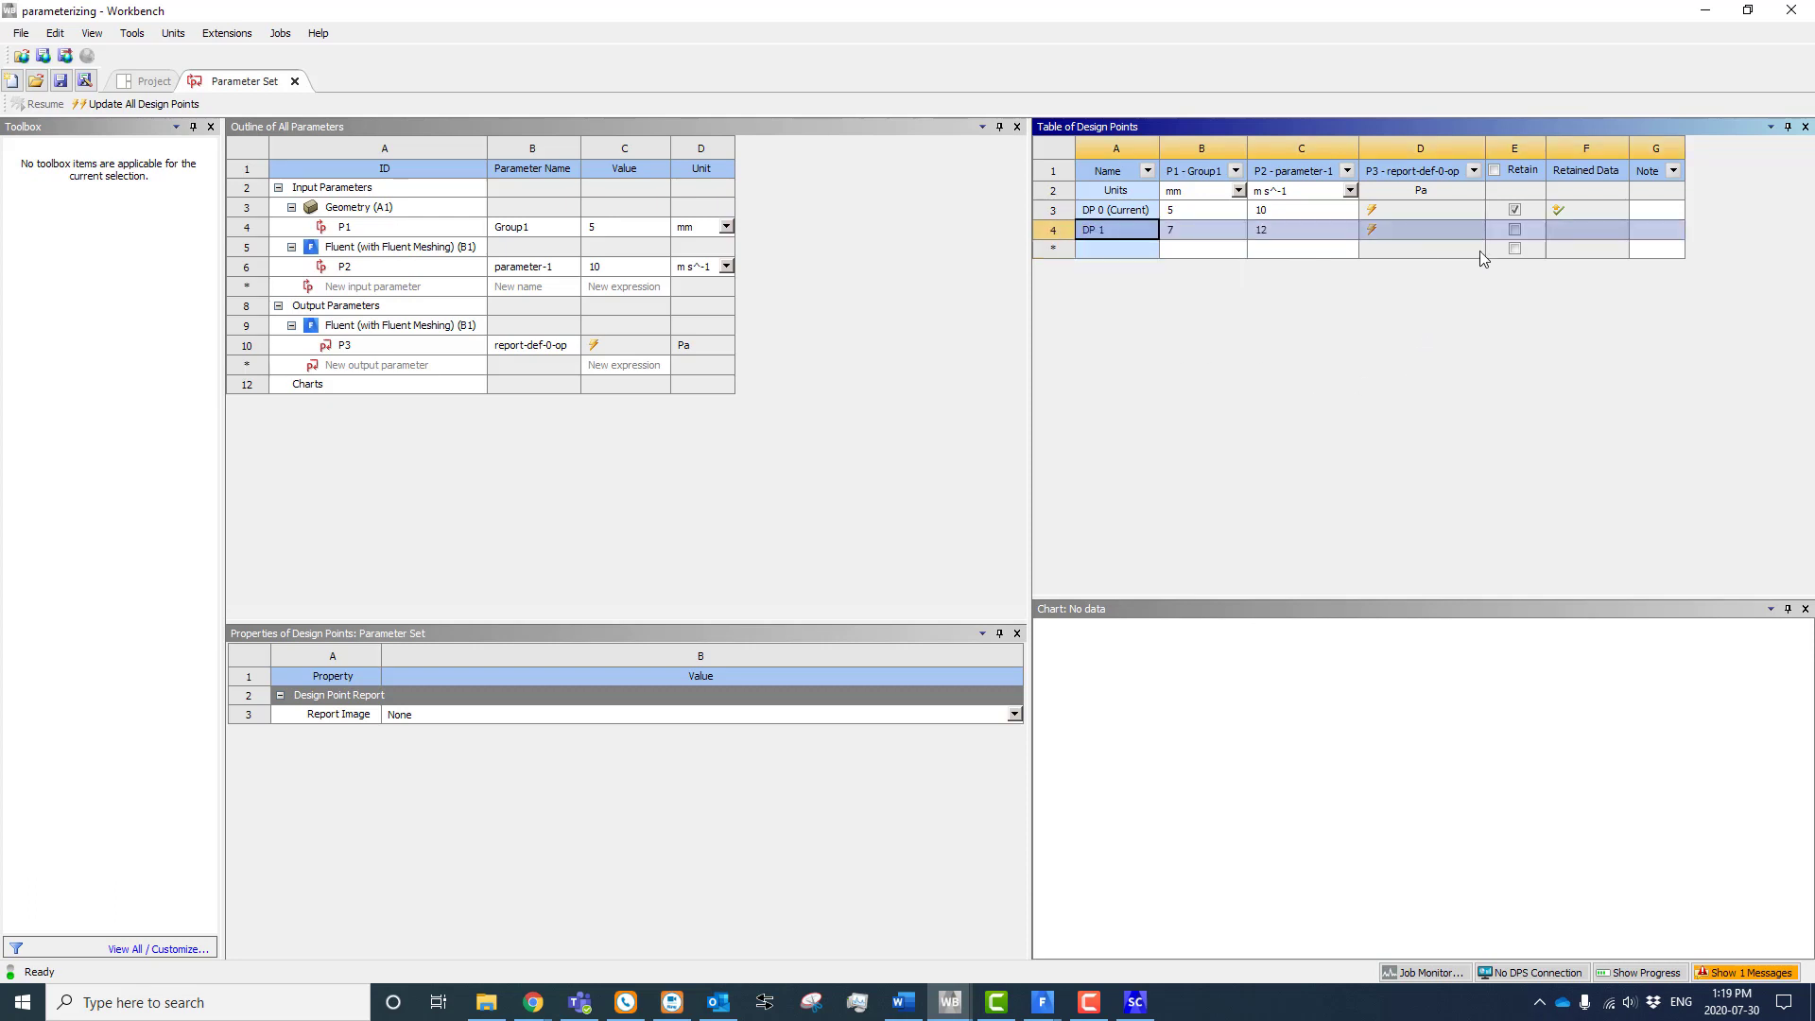